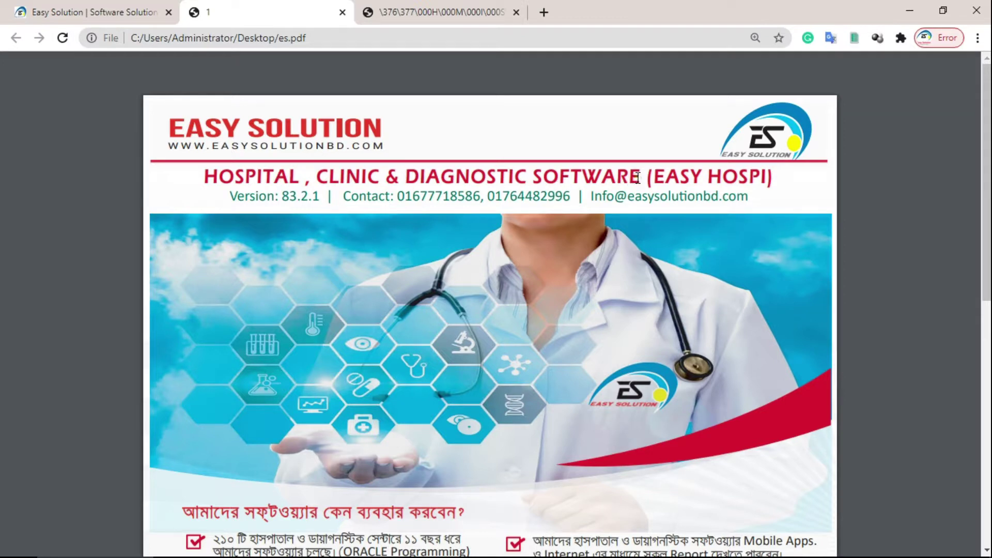
- Scroll the es.pdf brochure down to its checklist of reasons to use the hospital software
left_click(290, 197)
left_click(290, 197)
scroll(290, 197, "down", 4)
scroll(290, 197, "up", 2)
scroll(290, 197, "down", 1)
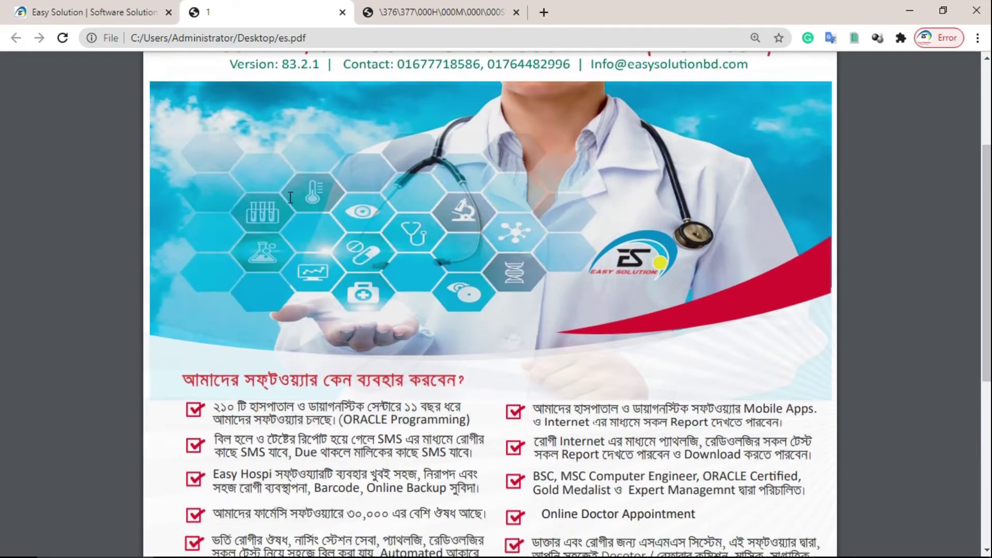
scroll(290, 196, "down", 2)
scroll(290, 197, "up", 1)
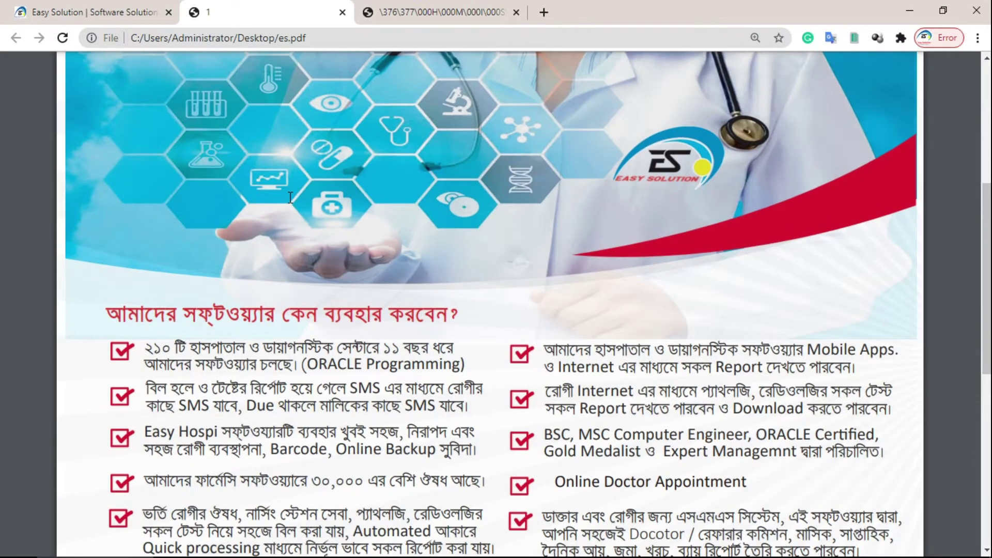
scroll(290, 197, "down", 3)
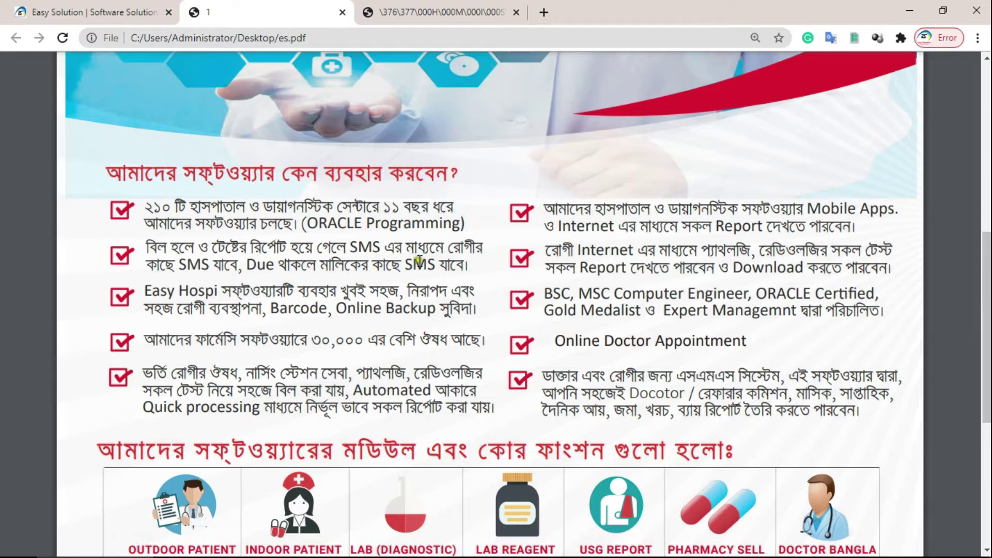
left_click(266, 271)
left_click_drag(481, 341, 171, 339)
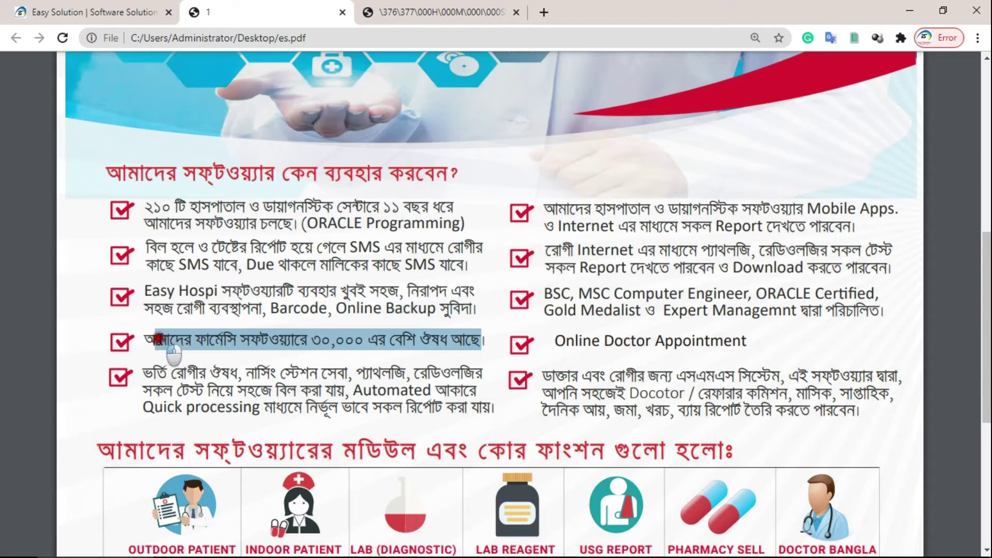
left_click(207, 357)
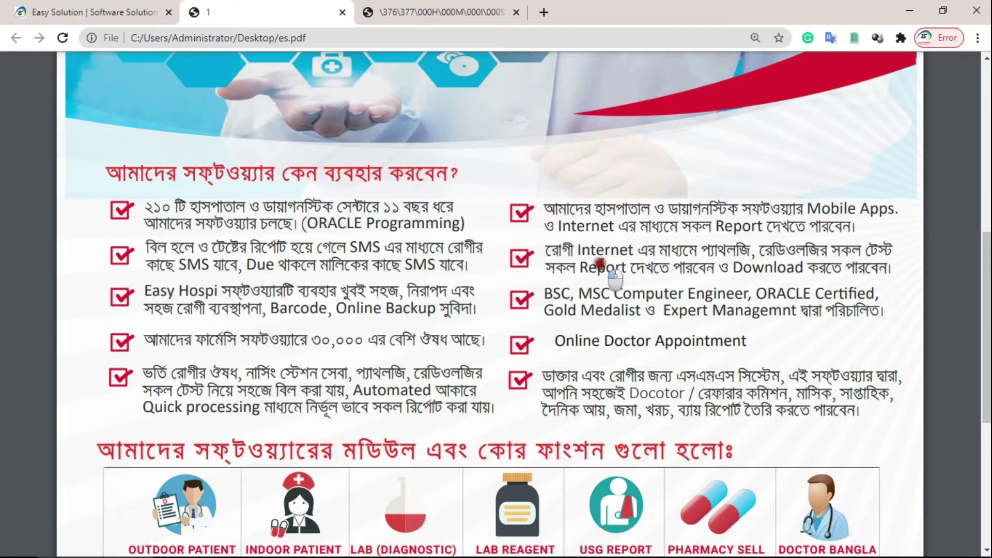
left_click(757, 271)
double_click(757, 272)
left_click(757, 272)
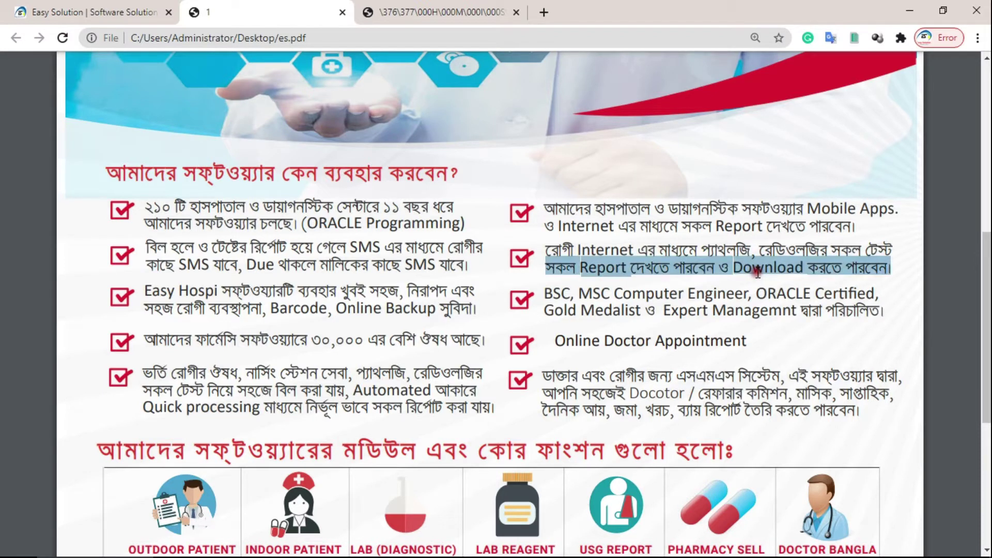
left_click(764, 289)
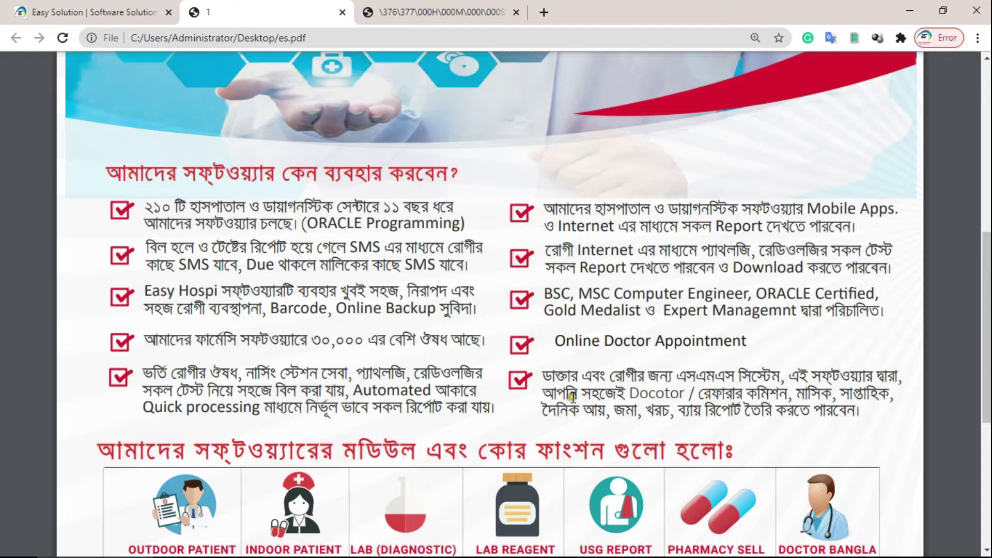
left_click_drag(547, 396, 882, 436)
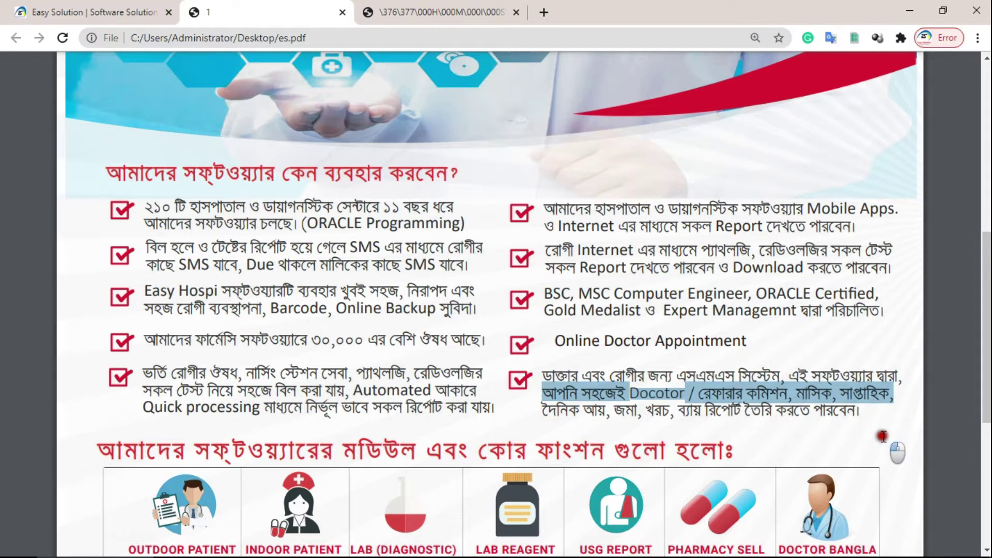
left_click(848, 408)
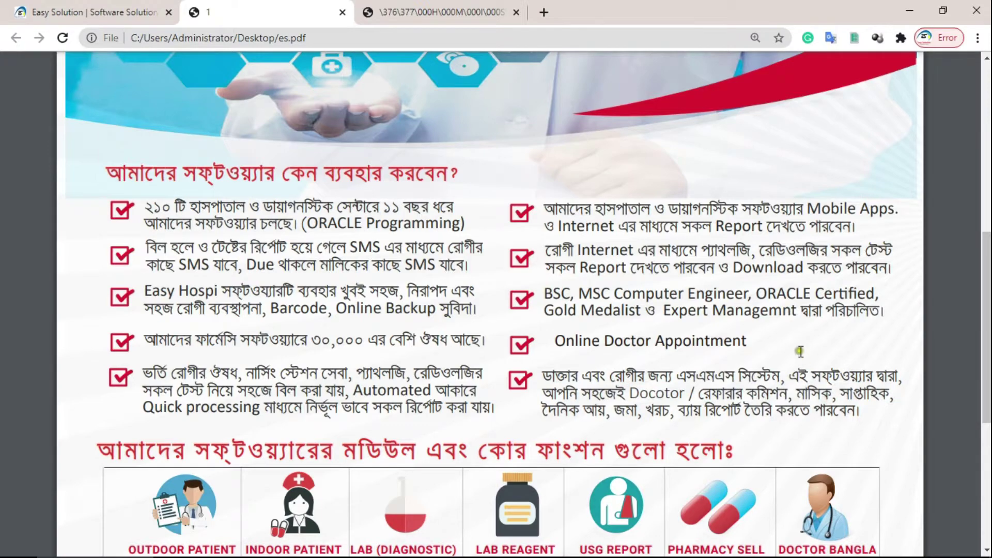
- Scroll es.pdf down to the grid of software module icons
scroll(801, 351, "down", 3)
scroll(592, 305, "down", 3)
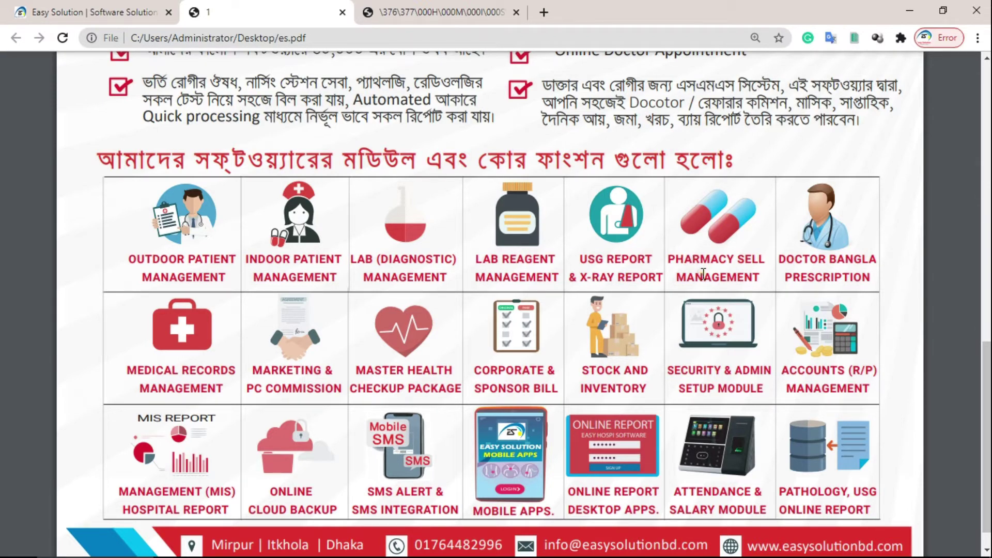
scroll(704, 274, "up", 1)
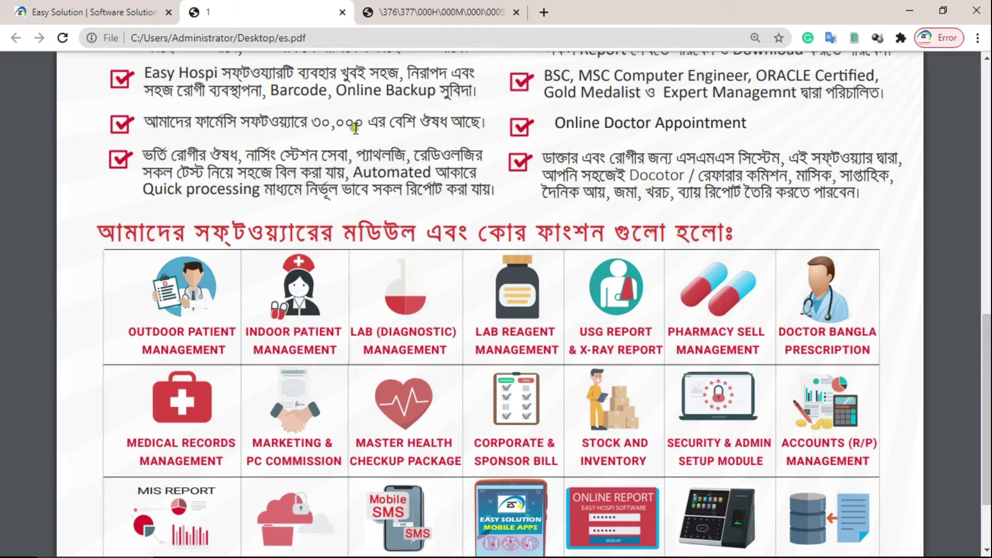
scroll(854, 352, "down", 1)
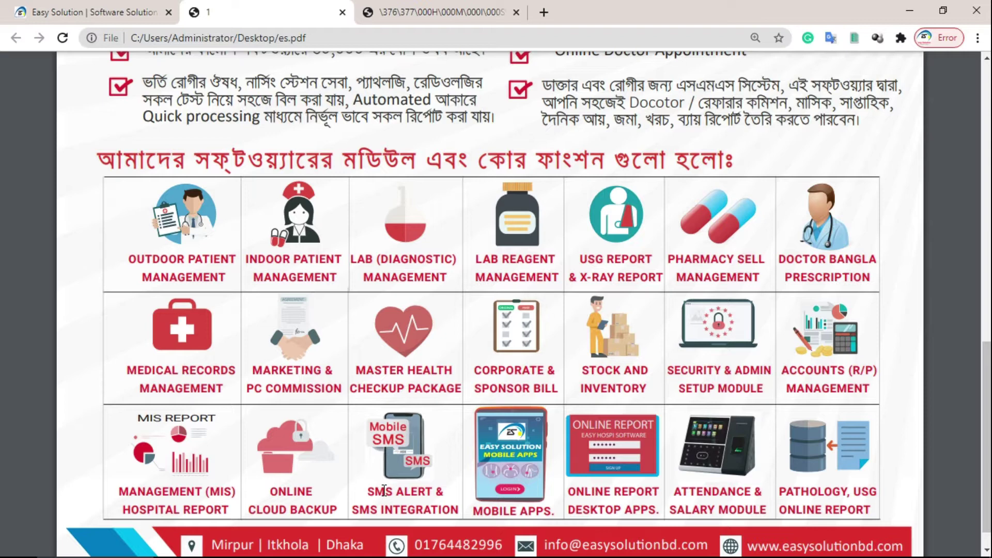
- Highlight ALERT, MOBILE and ONLINE in the module names, then scroll to the contact footer
double_click(396, 495)
left_click(397, 496)
double_click(489, 509)
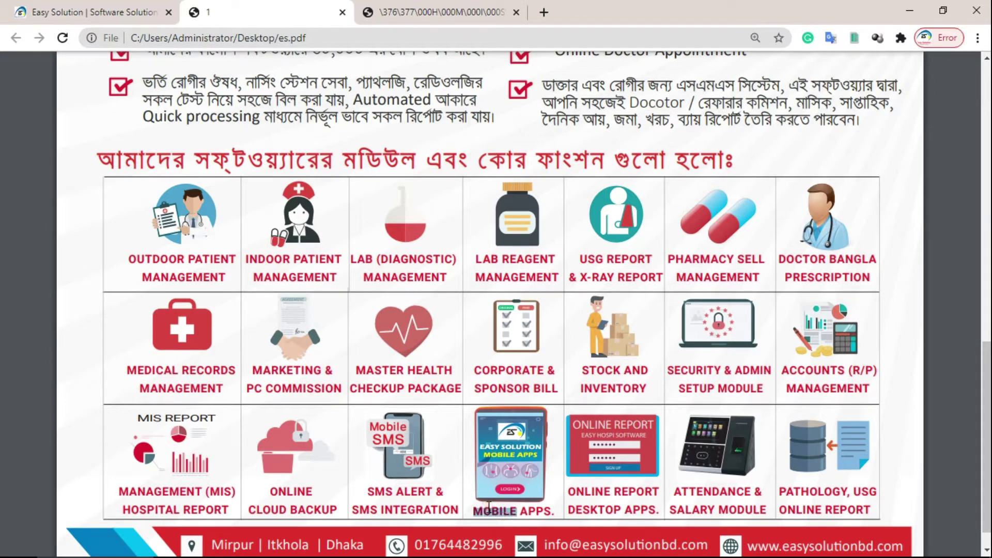
double_click(580, 496)
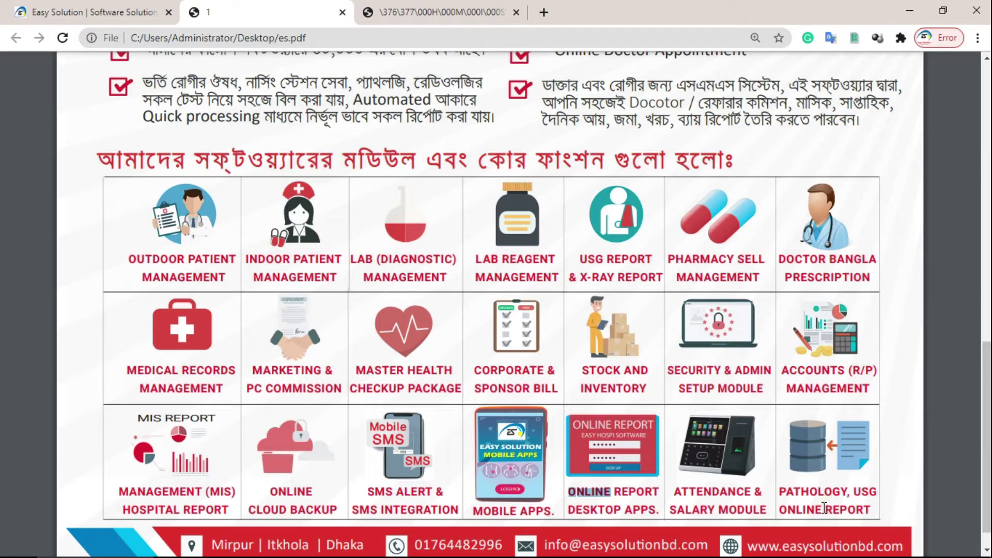
scroll(803, 468, "down", 1)
scroll(804, 468, "up", 3)
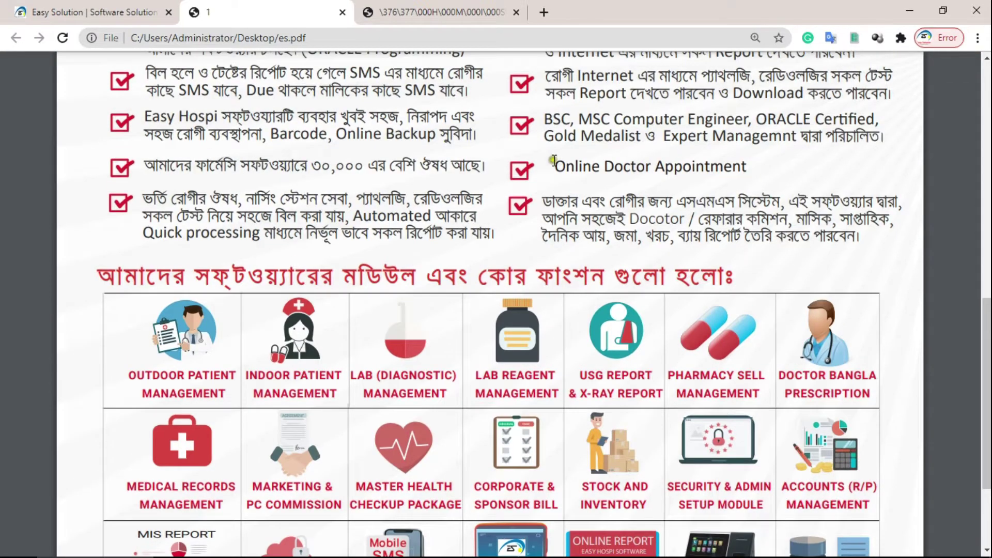
scroll(554, 161, "up", 2)
scroll(554, 161, "down", 5)
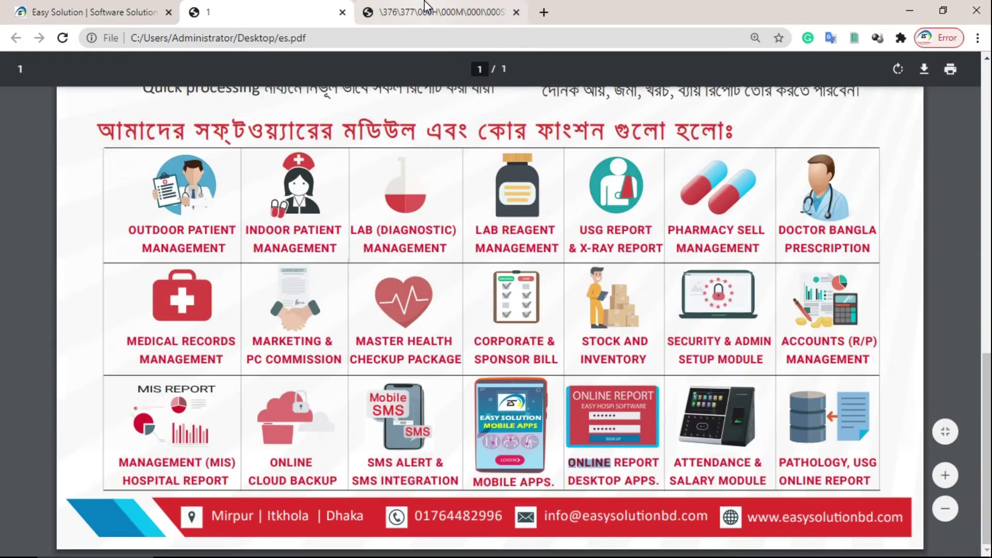
- View the Hospital Software Quotation PDF and scroll through its module list
left_click(424, 1)
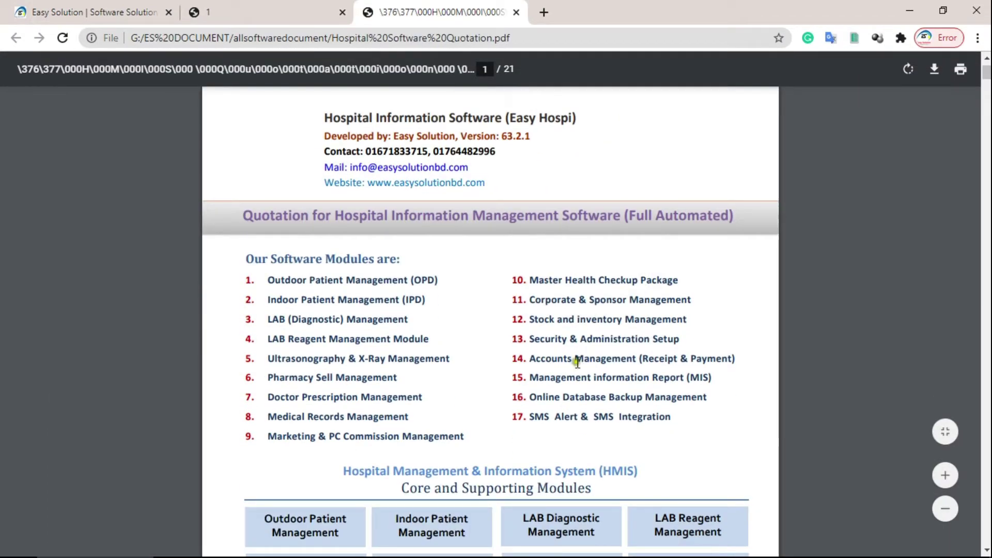
left_click(300, 12)
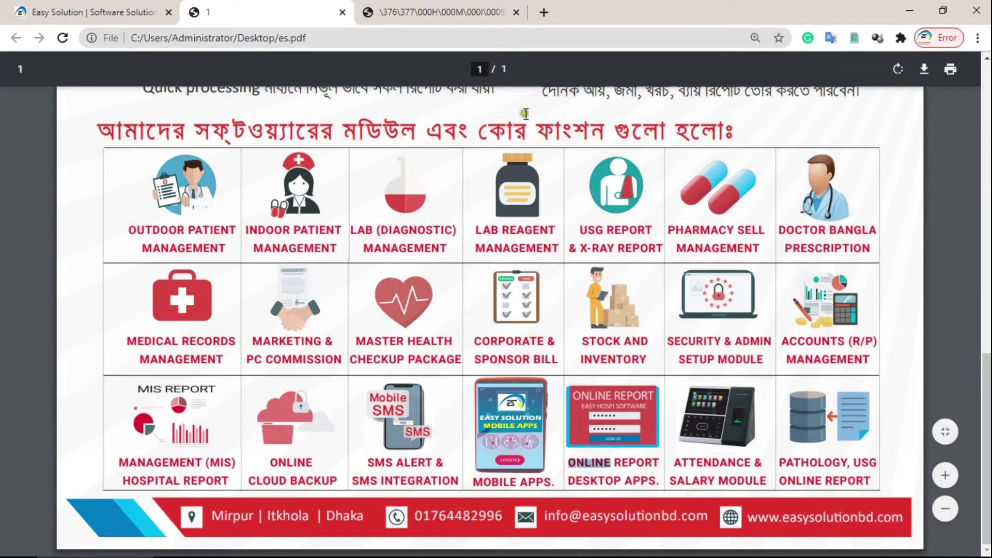
key("ctrl+Tab")
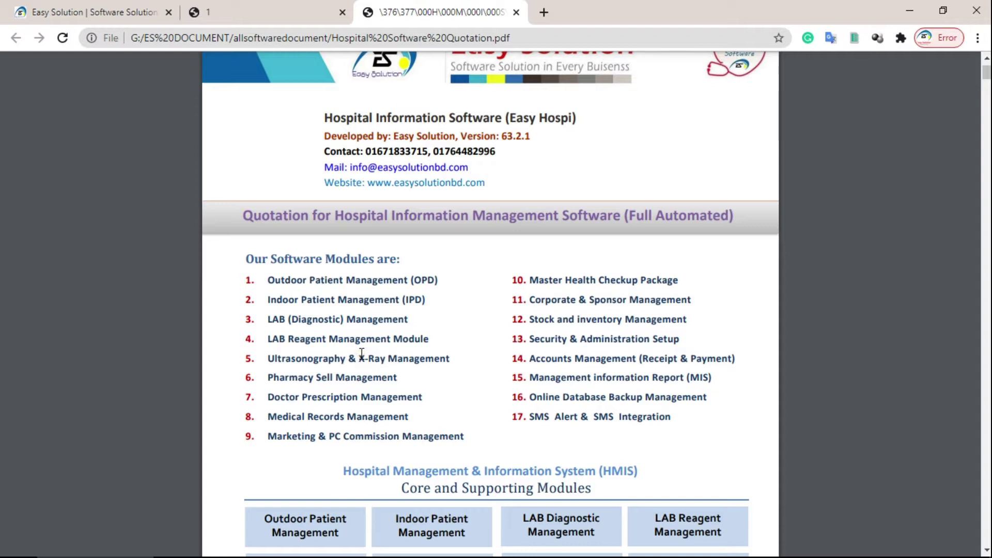
scroll(367, 350, "down", 4)
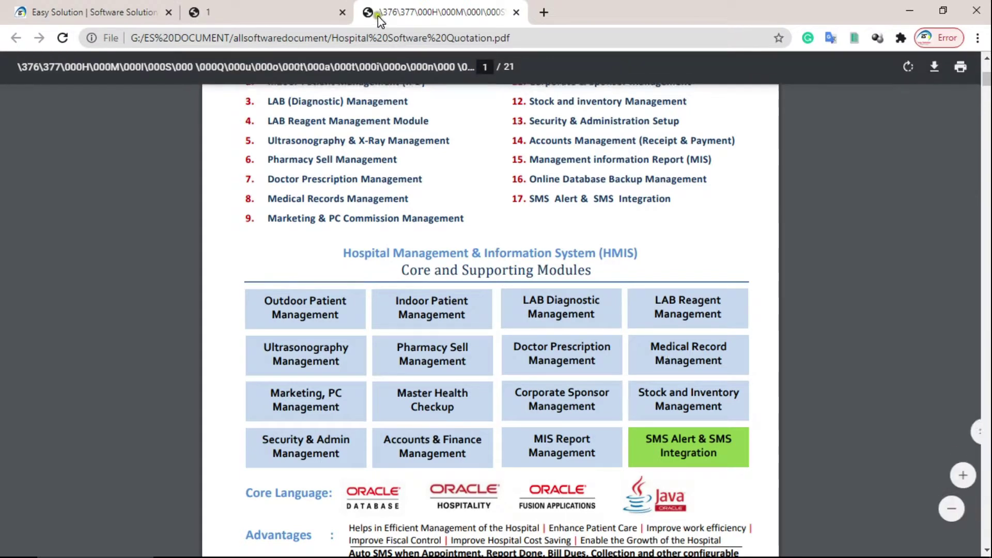
- Return briefly to es.pdf, then switch to the easysolutionbd.com homepage tab
left_click(279, 12)
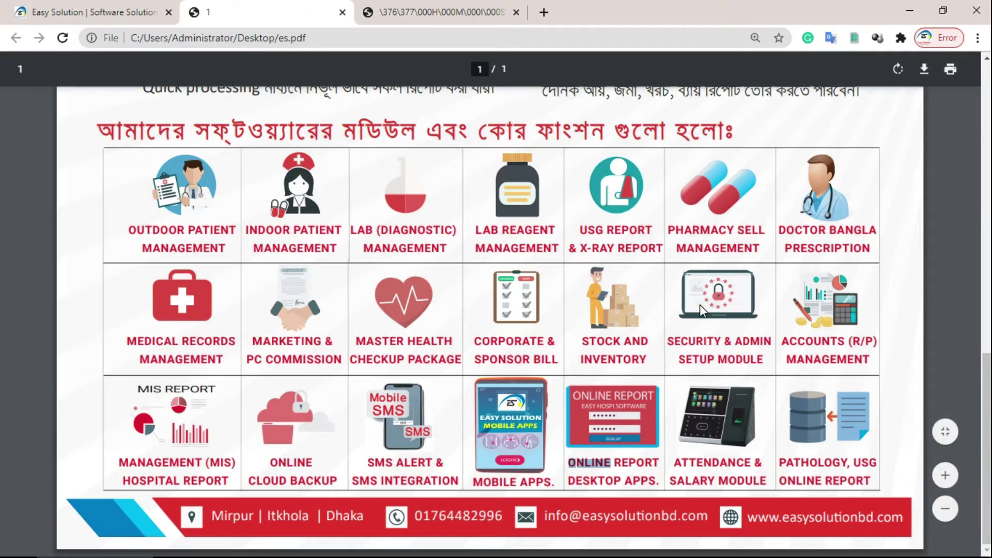
scroll(700, 305, "up", 4)
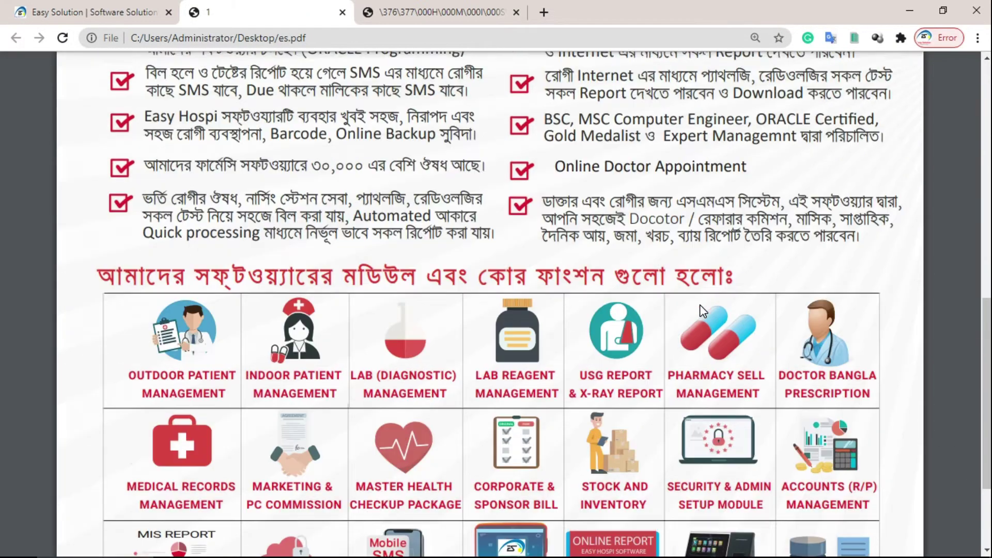
left_click(101, 7)
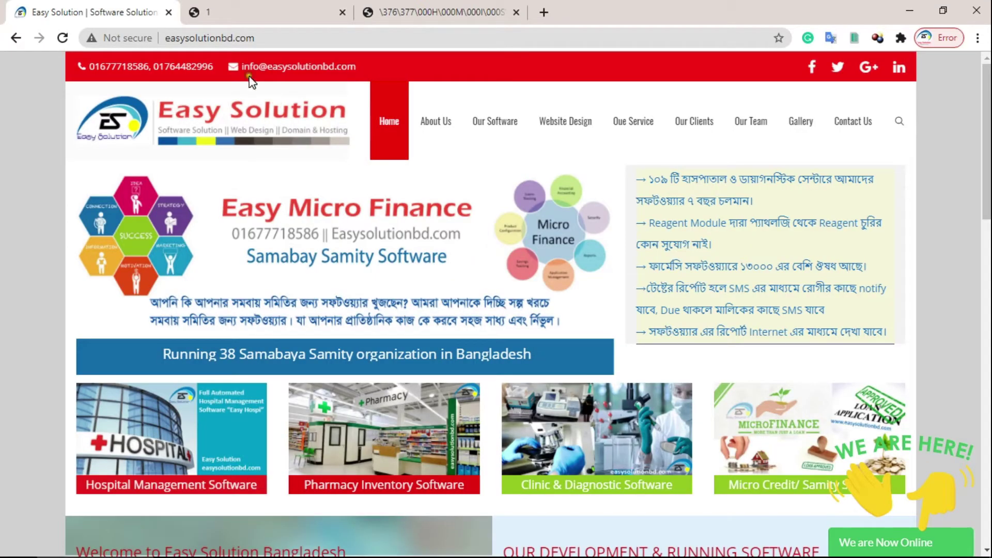
- Scroll through the Our Software catalogue and footer on easysolutionbd.com, then minimize Chrome
left_click(292, 38)
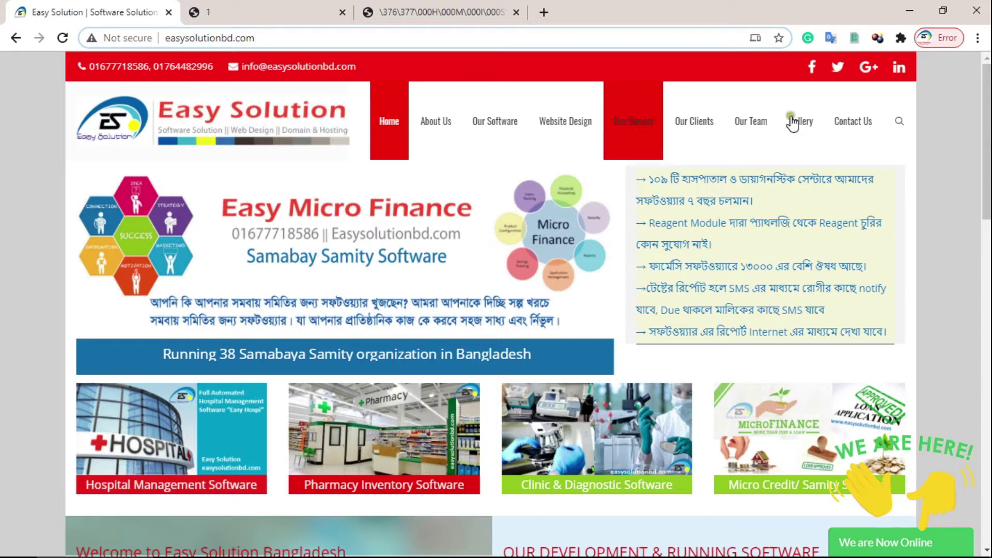
scroll(952, 232, "down", 2)
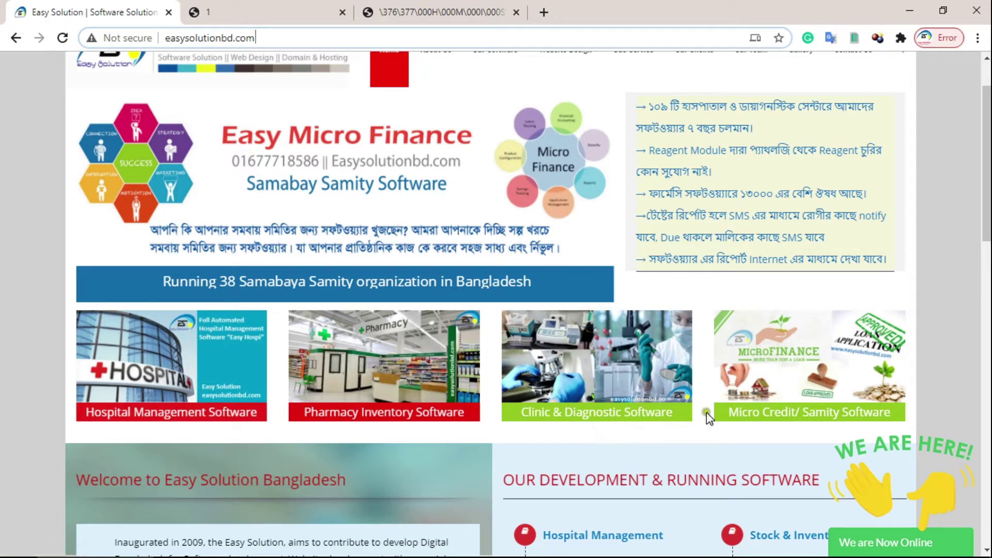
scroll(817, 416, "down", 5)
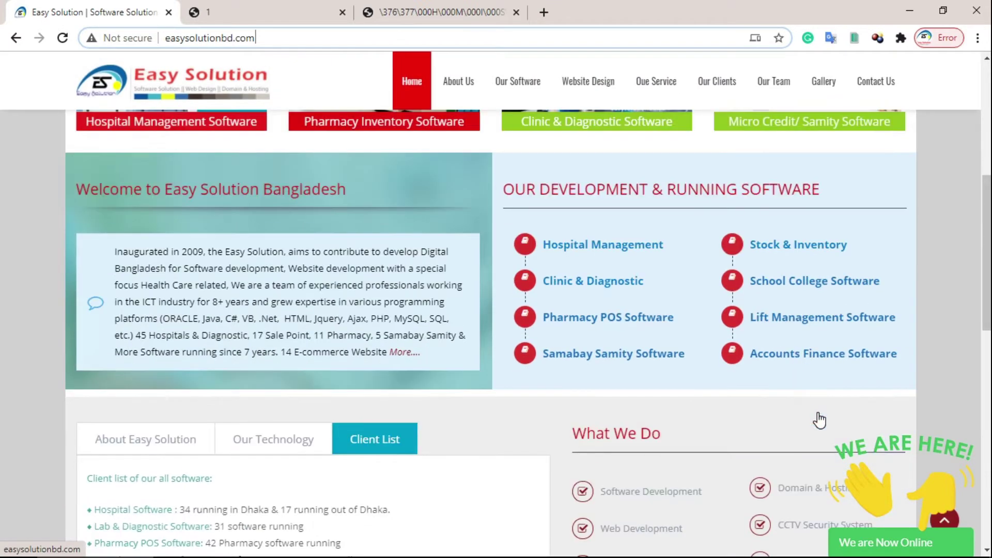
scroll(869, 356, "down", 1)
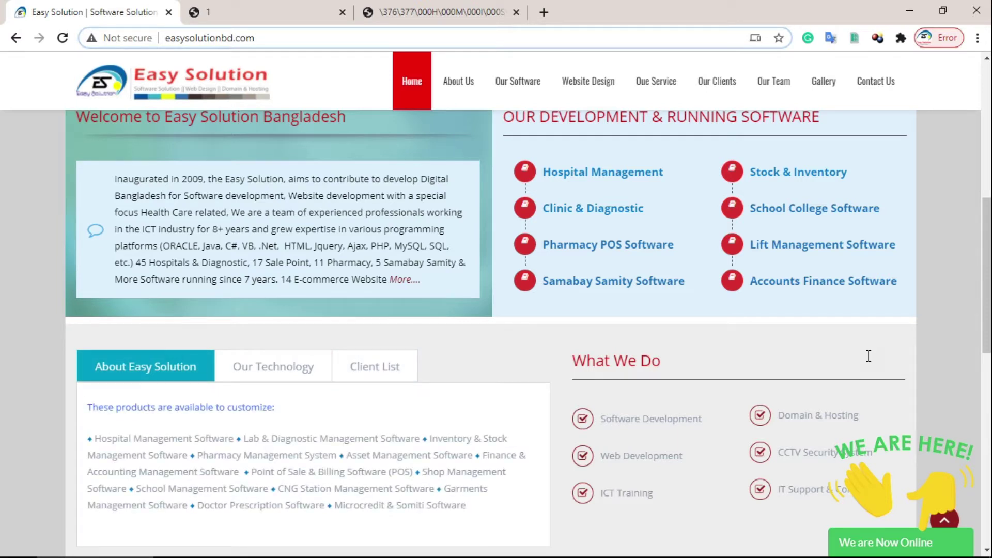
scroll(869, 356, "down", 2)
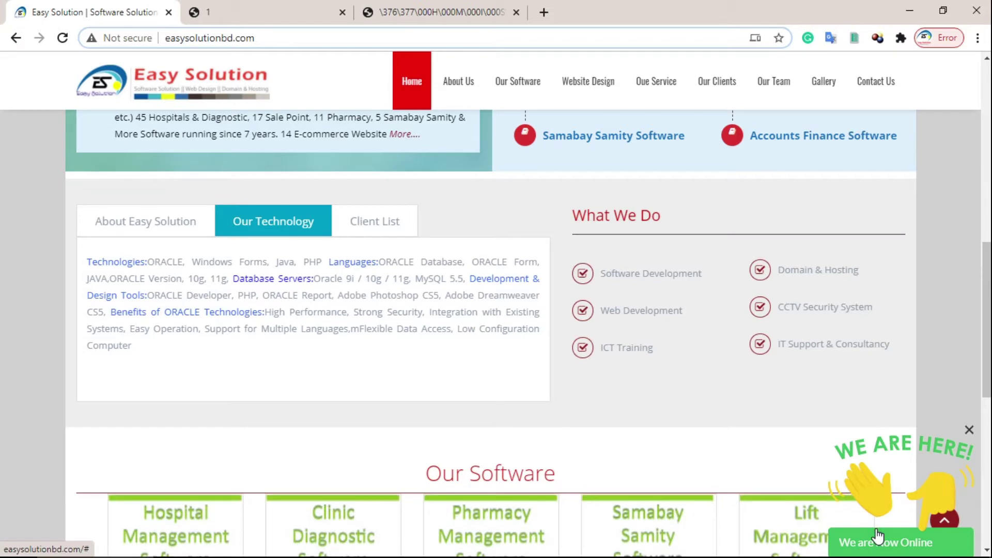
scroll(891, 372, "down", 6)
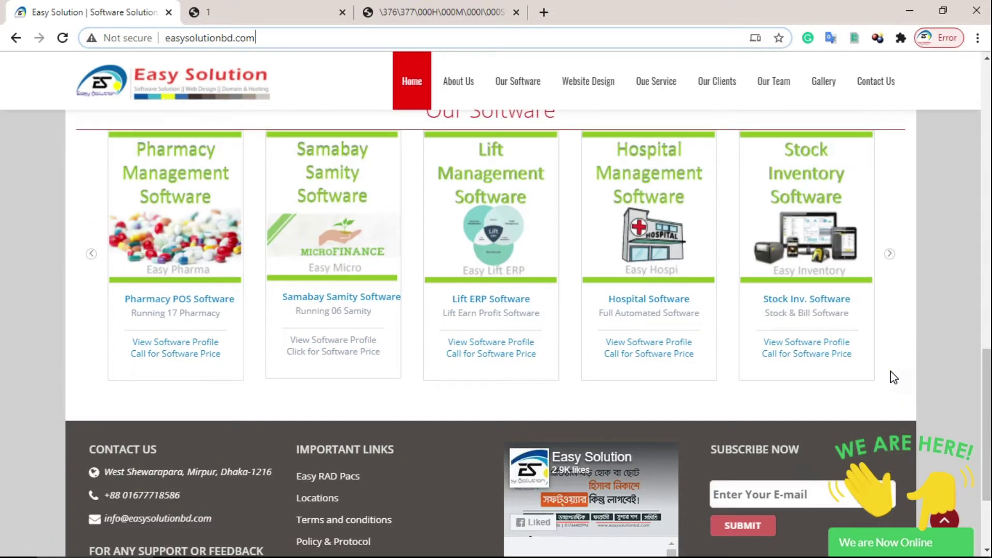
scroll(891, 371, "down", 1)
scroll(891, 371, "down", 1)
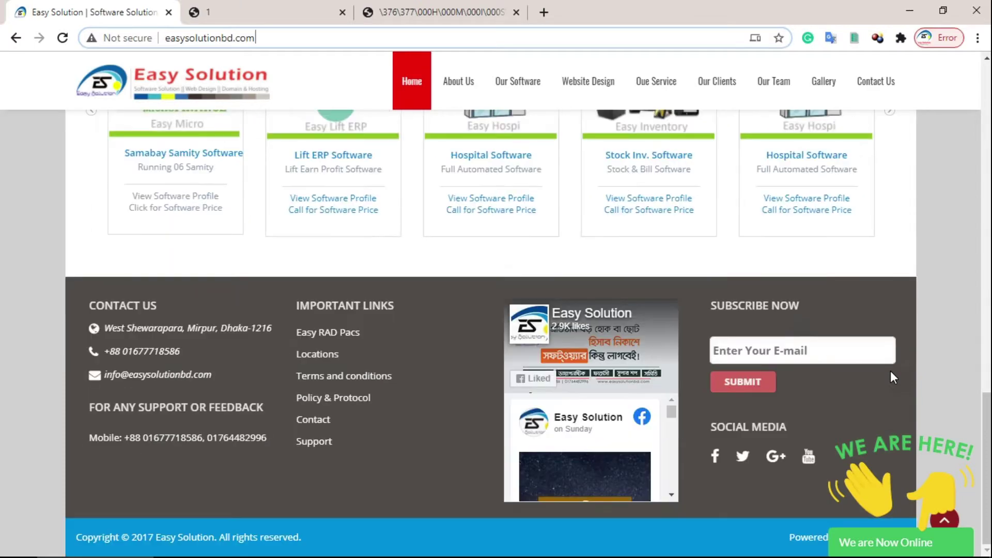
scroll(891, 371, "up", 9)
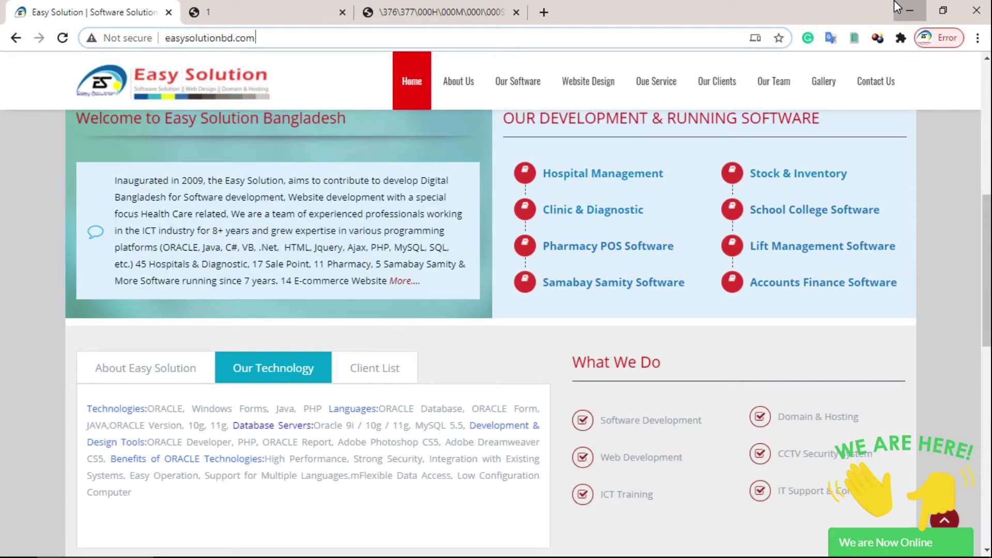
left_click(910, 10)
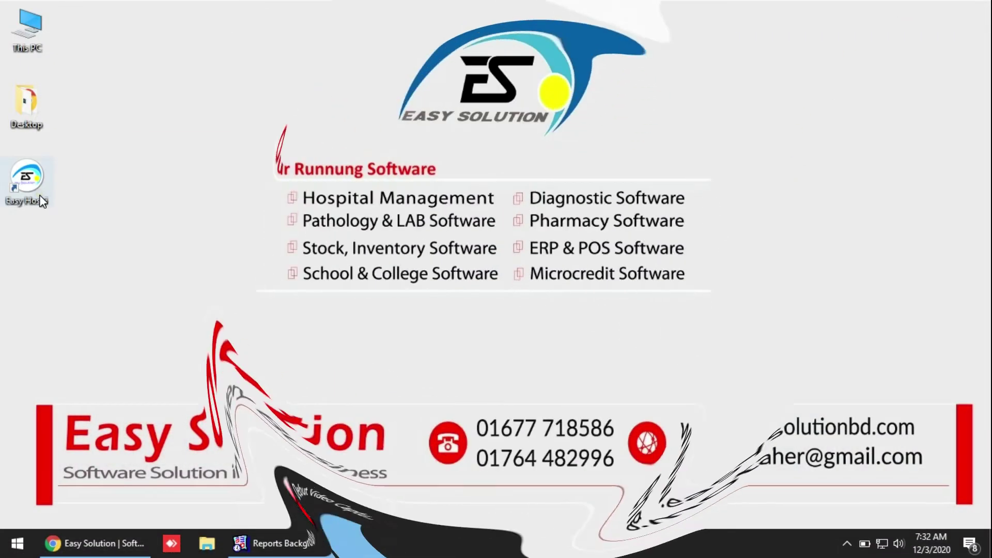
- Launch Easy Hospi from its desktop shortcut
left_click(41, 200)
left_click(109, 181)
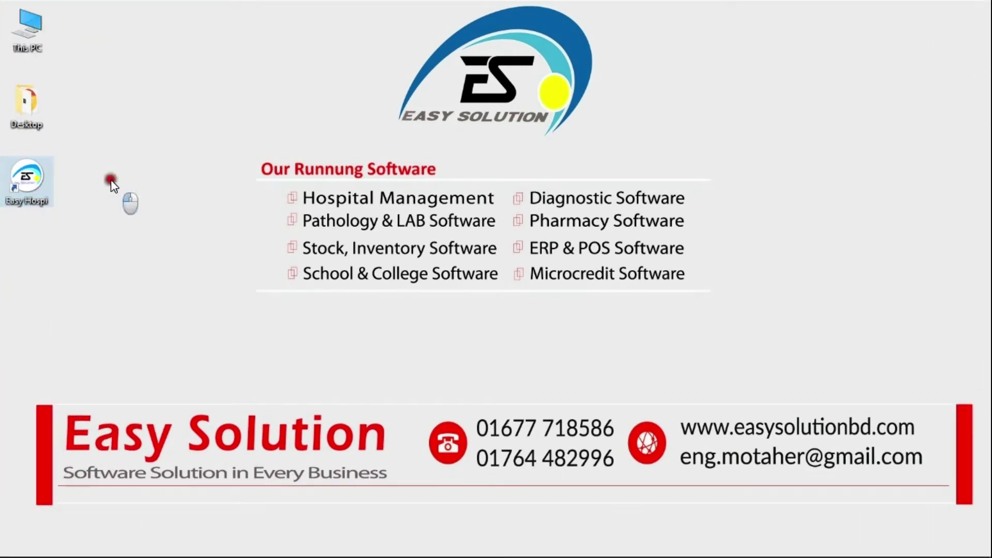
double_click(41, 193)
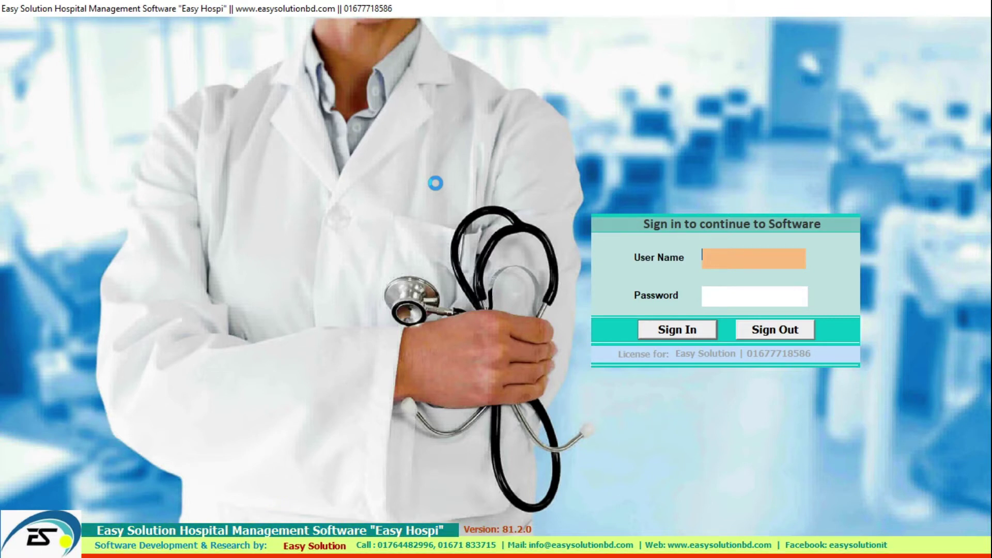
- Sign in with the user name and password and dismiss the software information message
type("es")
key("Return")
type("es")
key("Return")
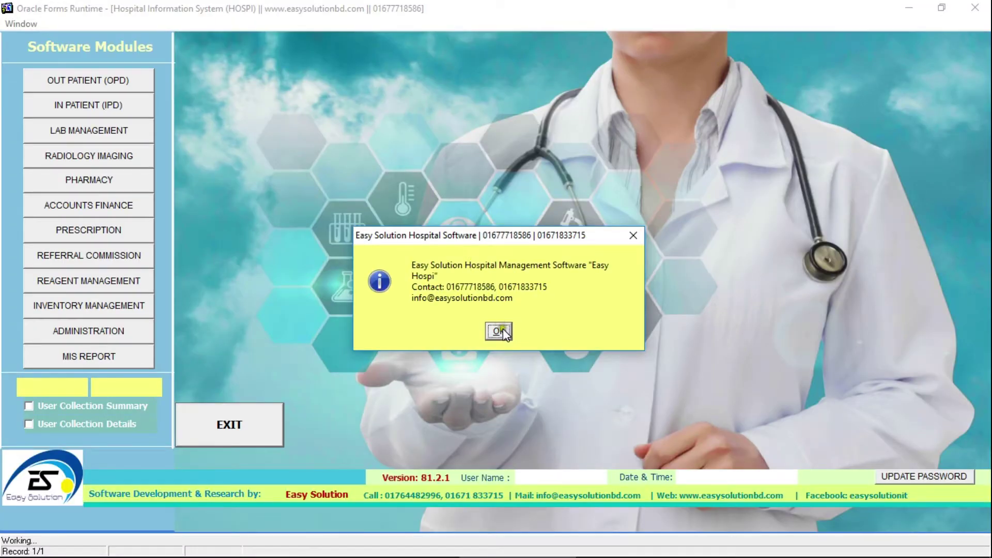
left_click(503, 329)
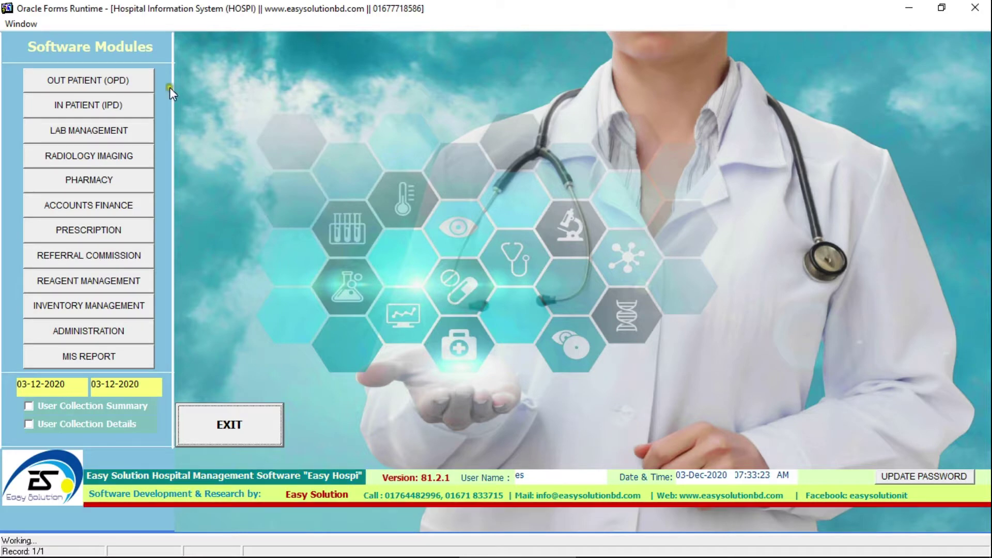
- Open the OUT PATIENT (OPD) module's Patient Billing (Vacutainer Tube) form
left_click(119, 87)
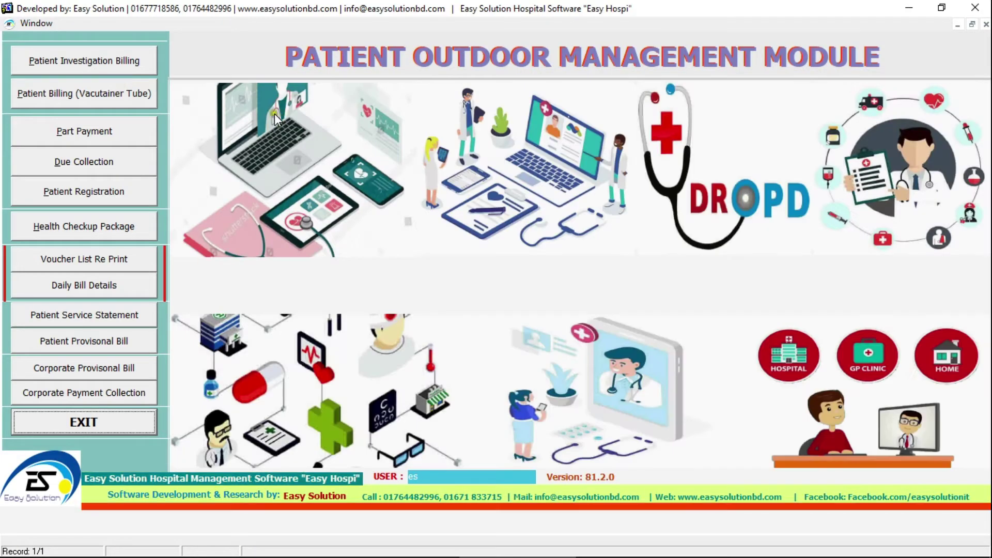
left_click(80, 96)
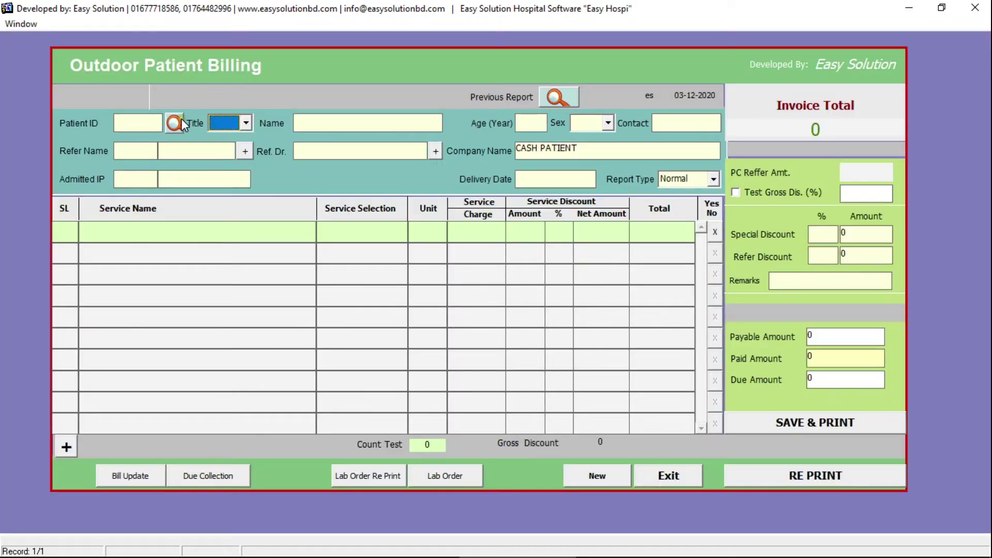
left_click(323, 123)
- Enter title Mr., the patient's full name, age 36 Y and the patient's contact number
left_click(246, 123)
left_click(238, 136)
left_click(315, 127)
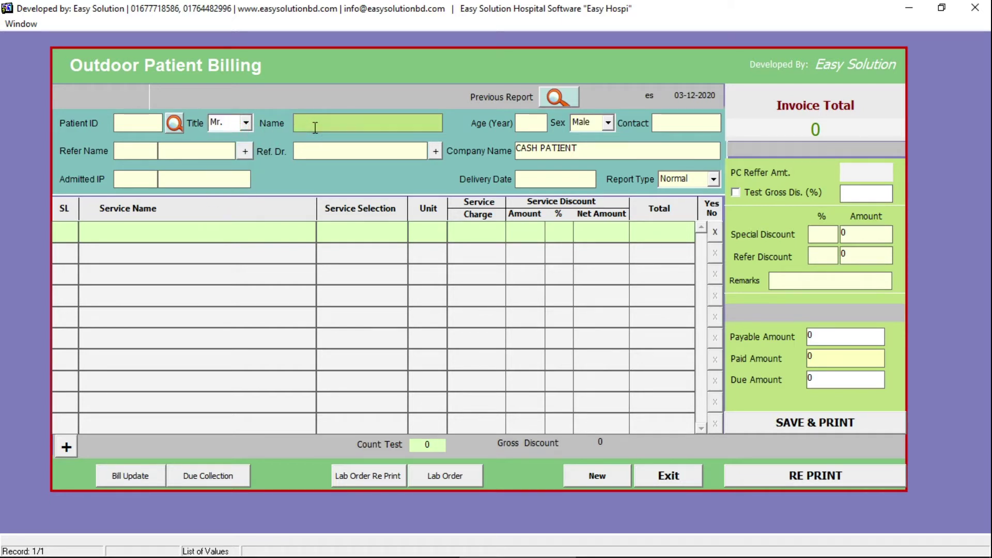
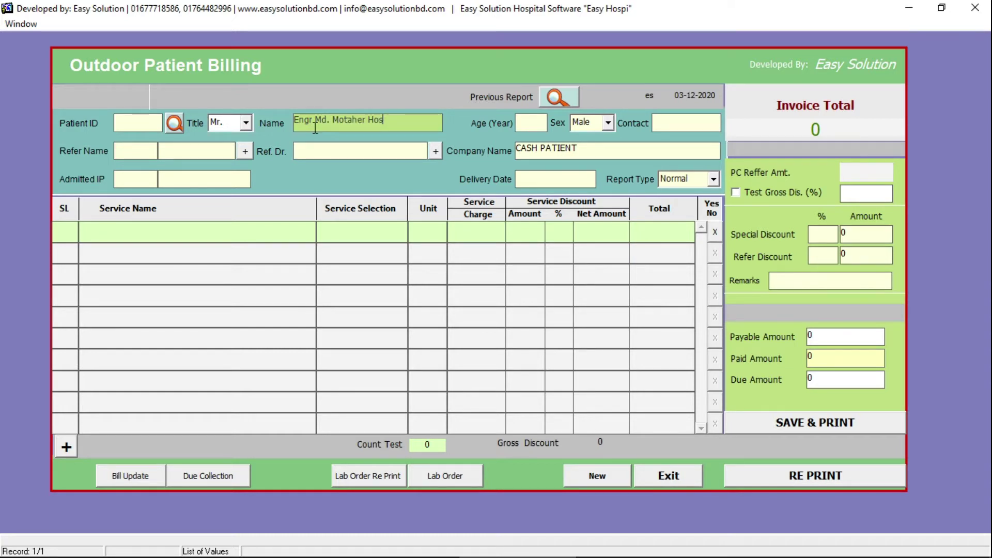
key("Tab")
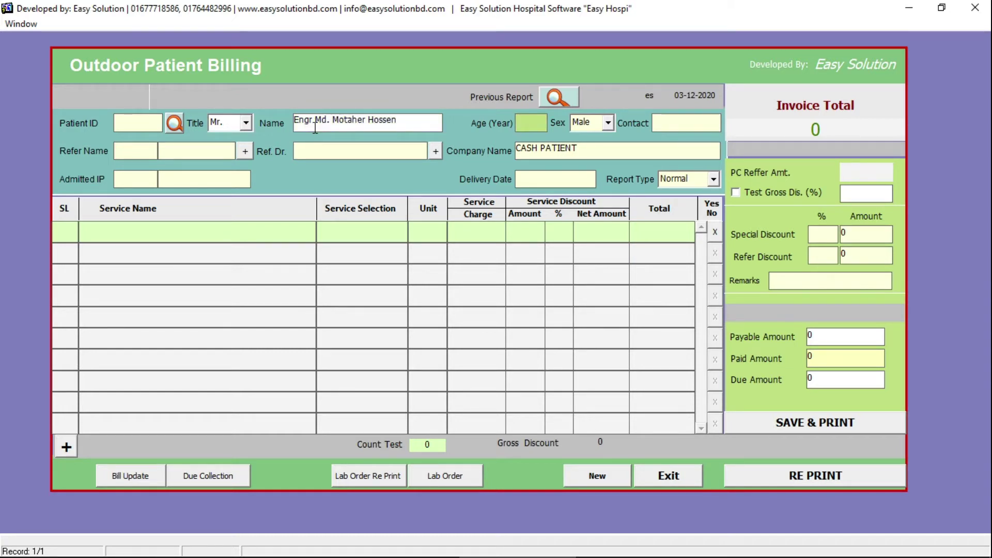
type("36 Y")
key("Tab")
left_click(246, 122)
left_click(246, 122)
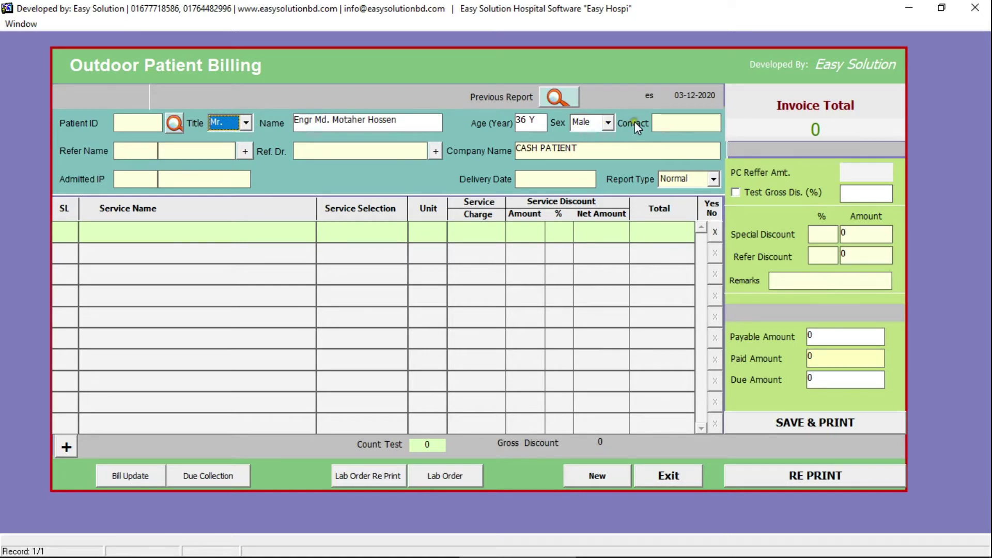
left_click(671, 121)
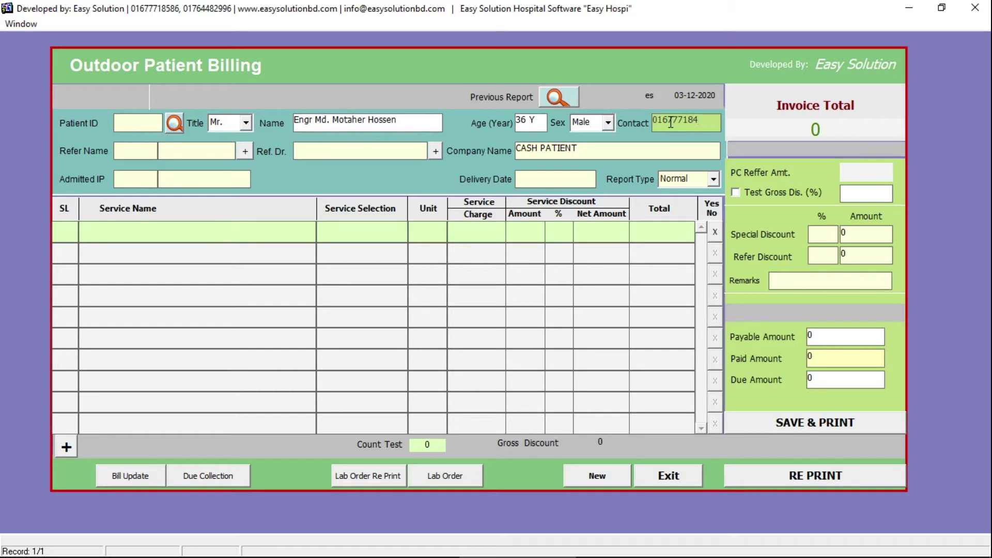
- Pick a referrer from the member list and a referring doctor from the doctor list
left_click(137, 150)
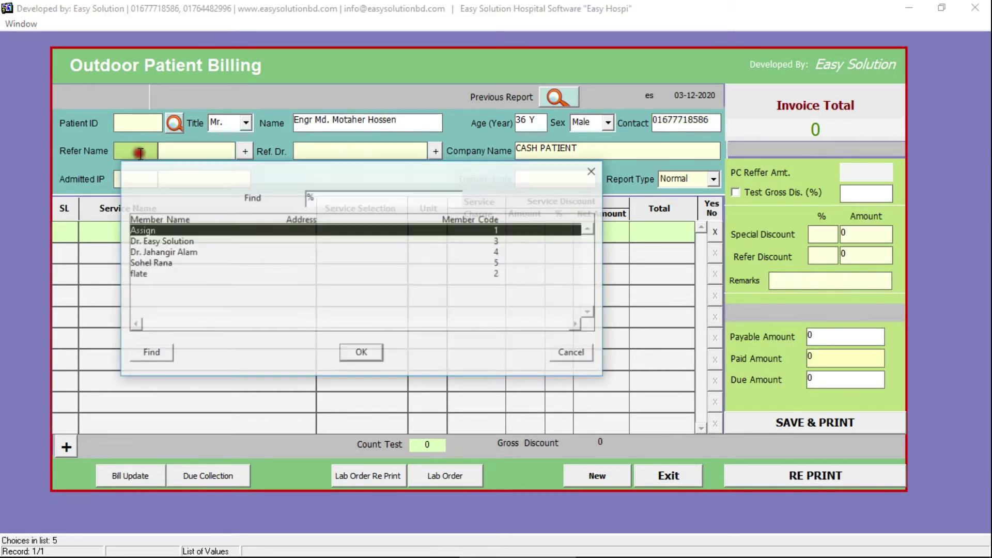
double_click(174, 249)
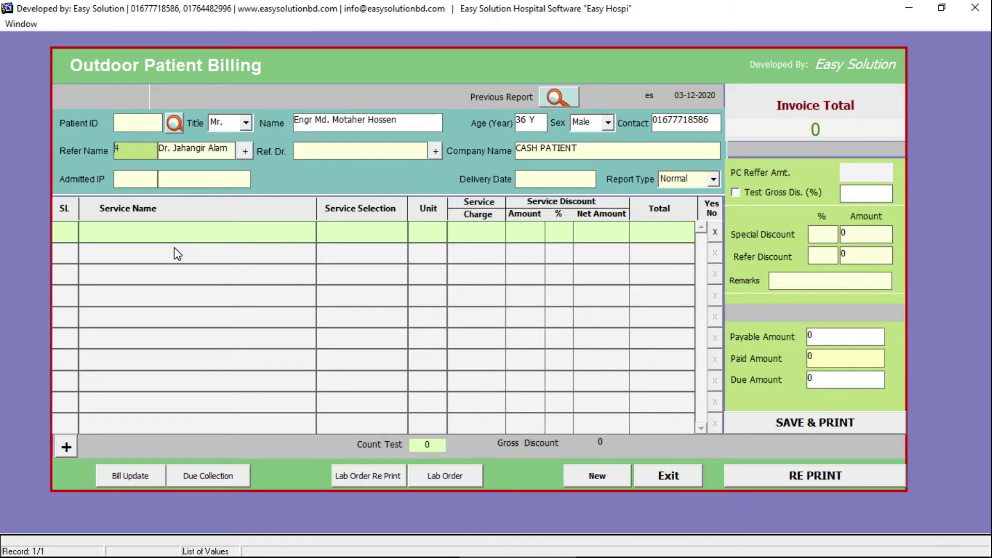
left_click(333, 152)
double_click(548, 192)
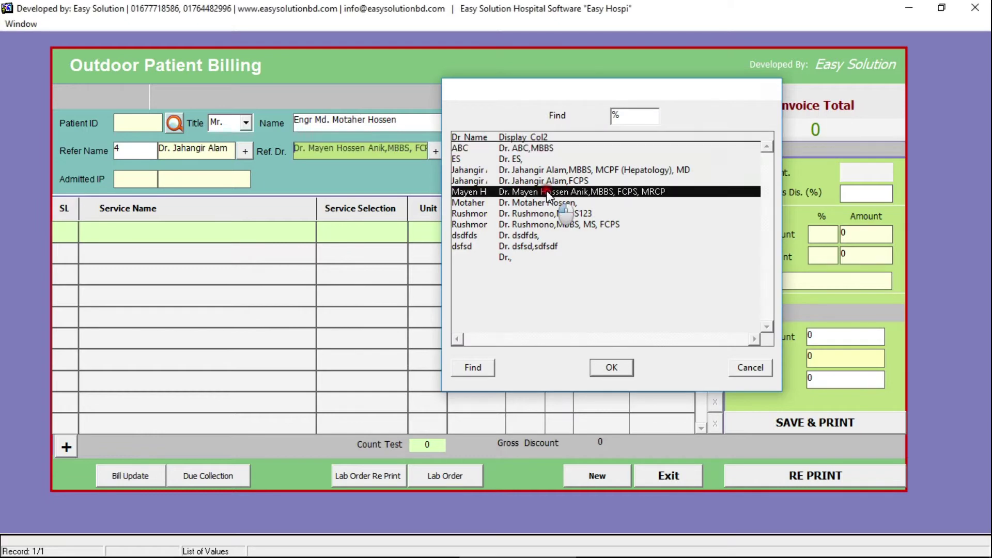
left_click(388, 232)
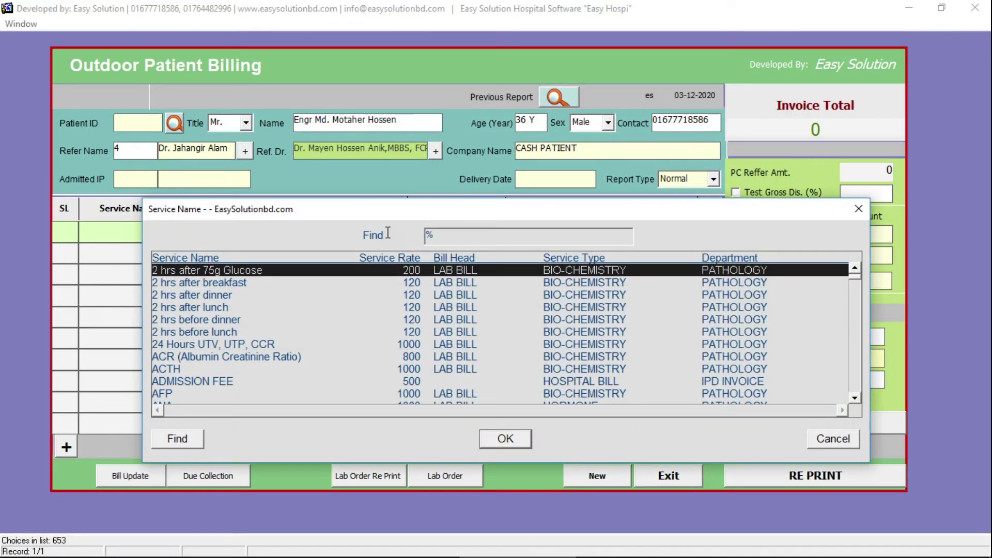
- Add CBC to the bill and check its Red top and syringes lines
type("cbC")
key("Return")
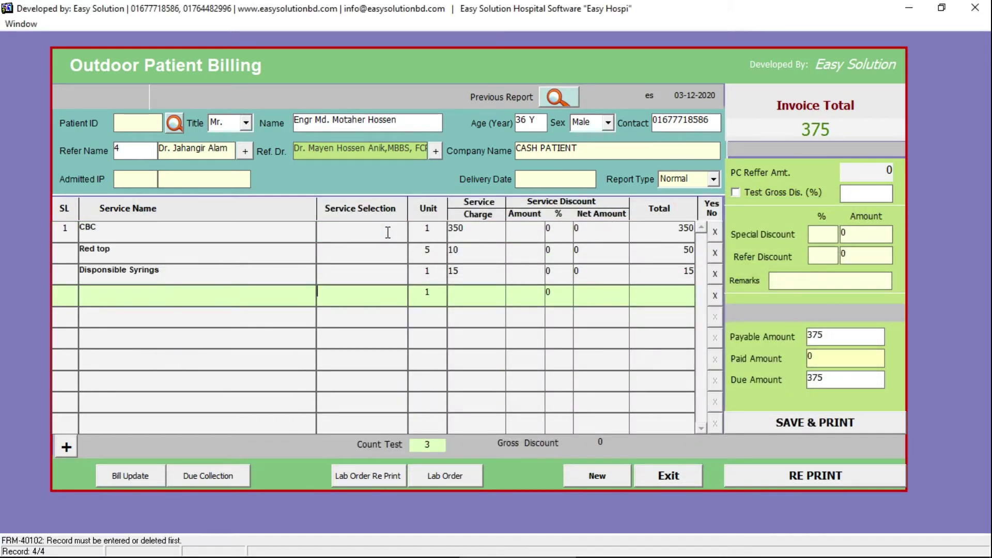
left_click(387, 232)
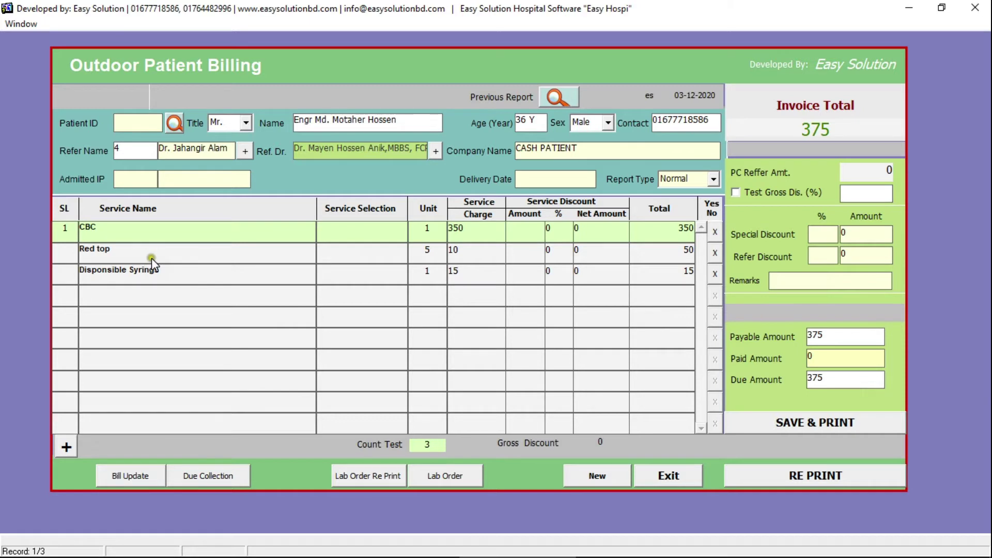
left_click(344, 271)
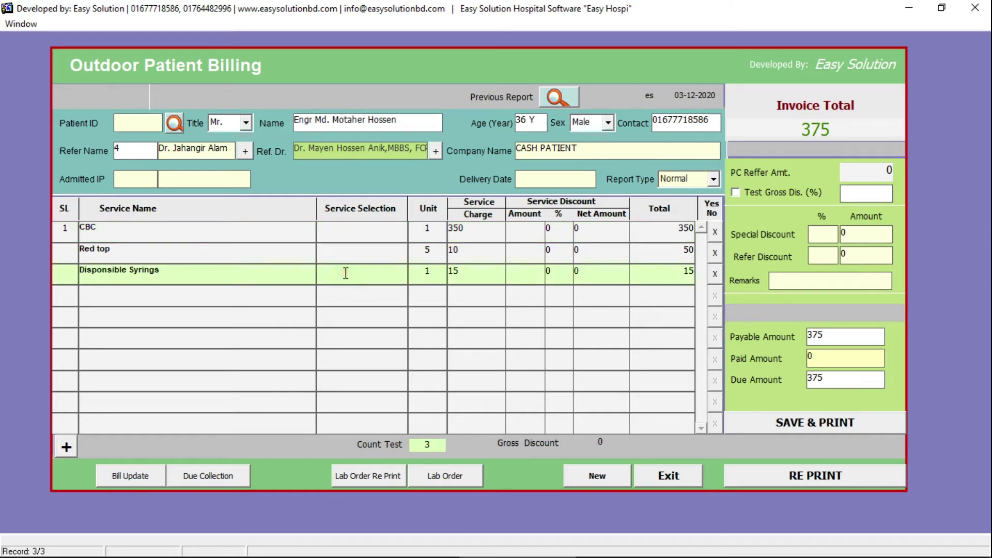
left_click(343, 238)
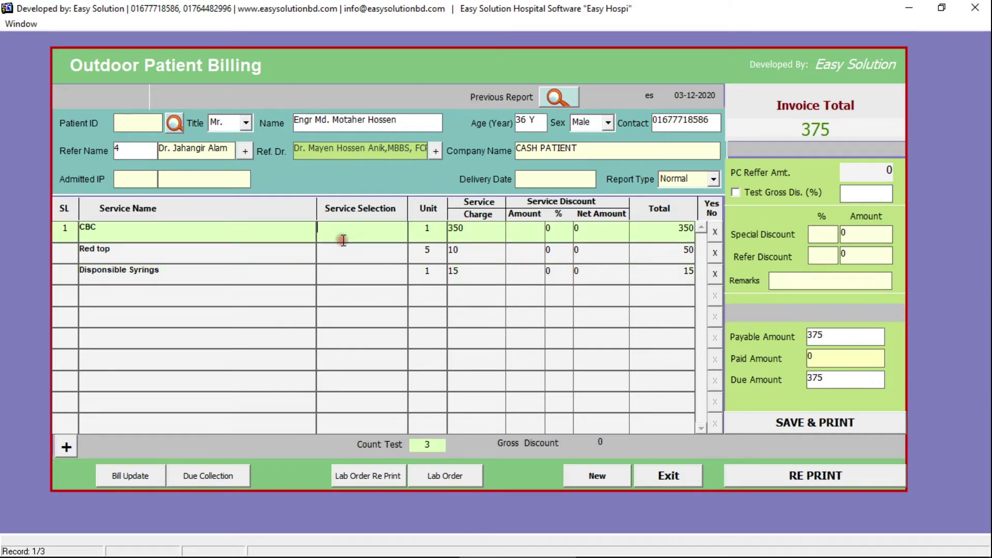
left_click(343, 260)
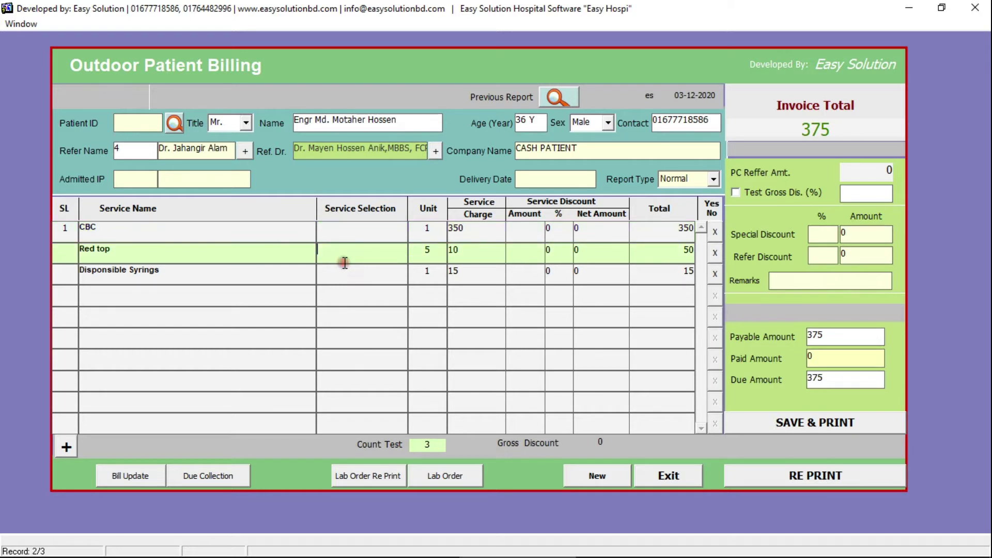
left_click(330, 273)
- Add S. Creatinine and Urine R/E as new service lines
left_click(333, 295)
left_click(340, 295)
type("s. creatinine%")
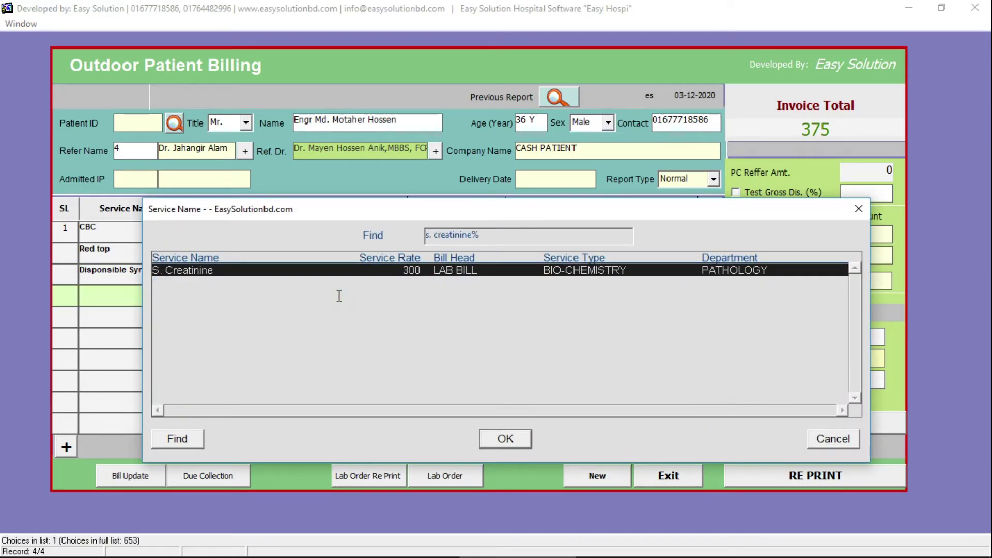
key("Return")
left_click(339, 296)
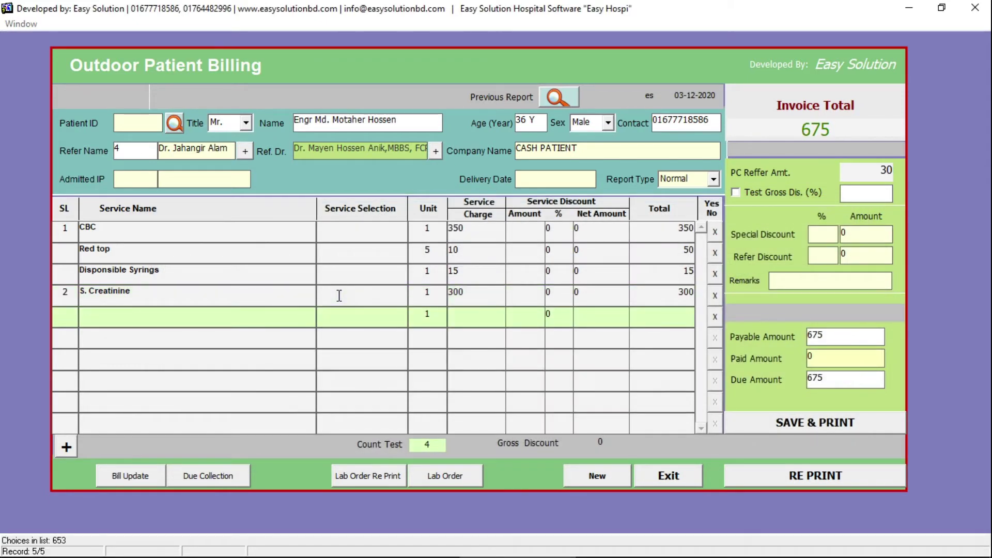
type("urine %")
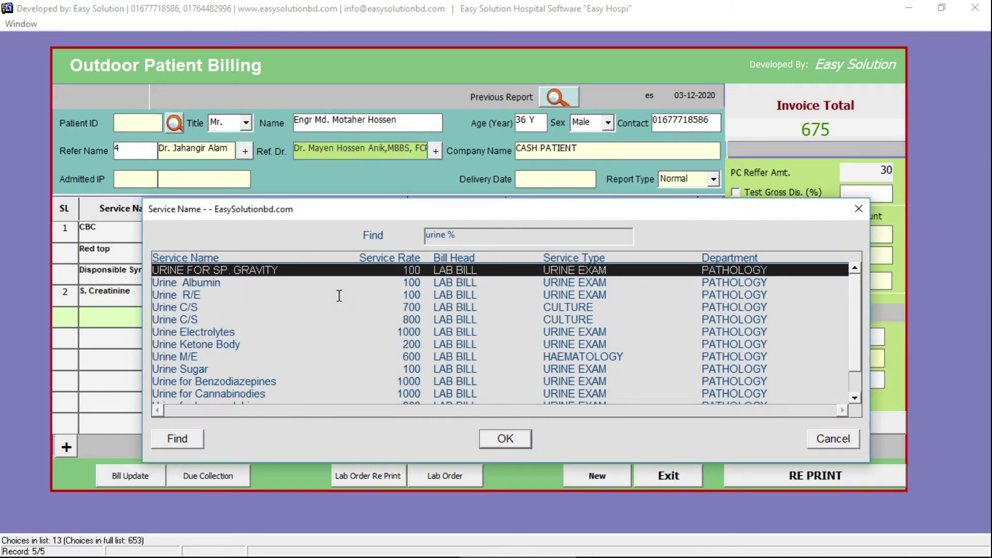
key("Down")
key("Down")
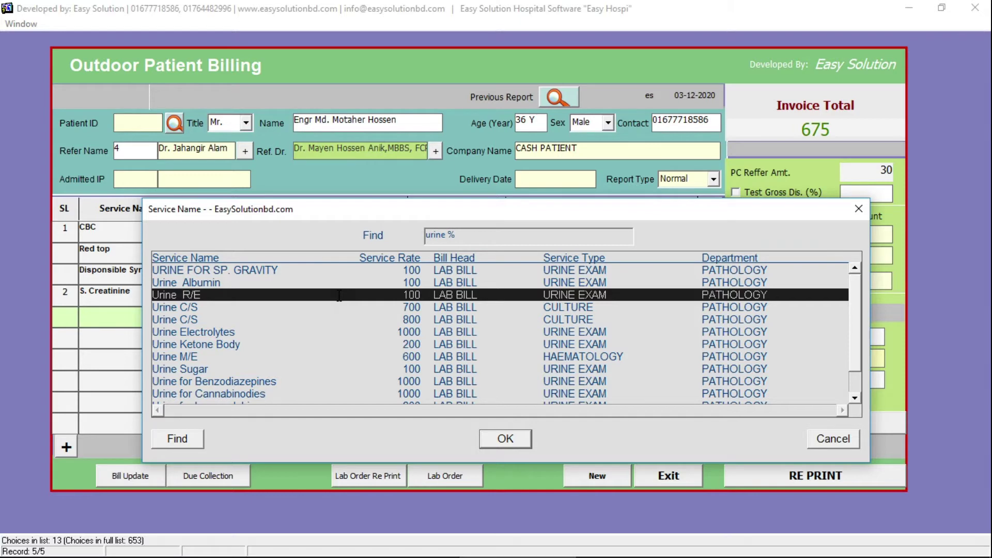
key("Return")
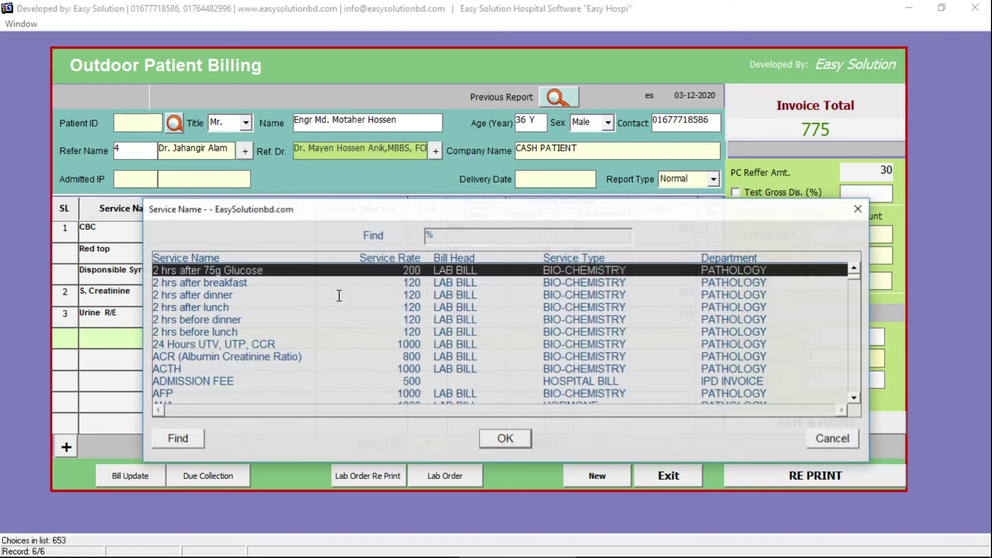
- Add USG of KUB Male, X-Ray Abdomen EP and 2 hrs after 75g Glucose
type("usG")
key("Down")
key("Down")
key("Down")
key("Down")
key("Down")
key("Down")
key("Down")
key("Down")
key("Return")
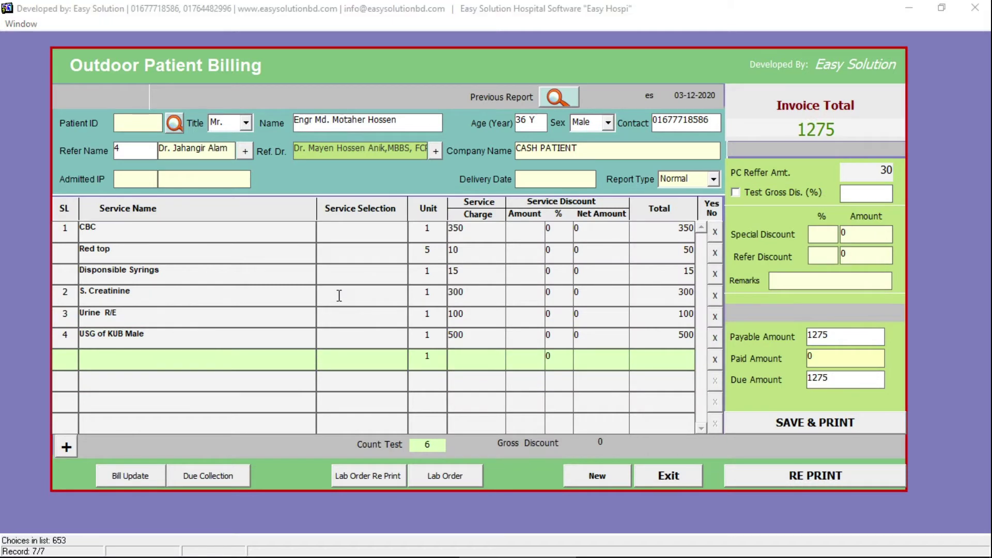
type("x-Ray %")
key("Down")
key("Return")
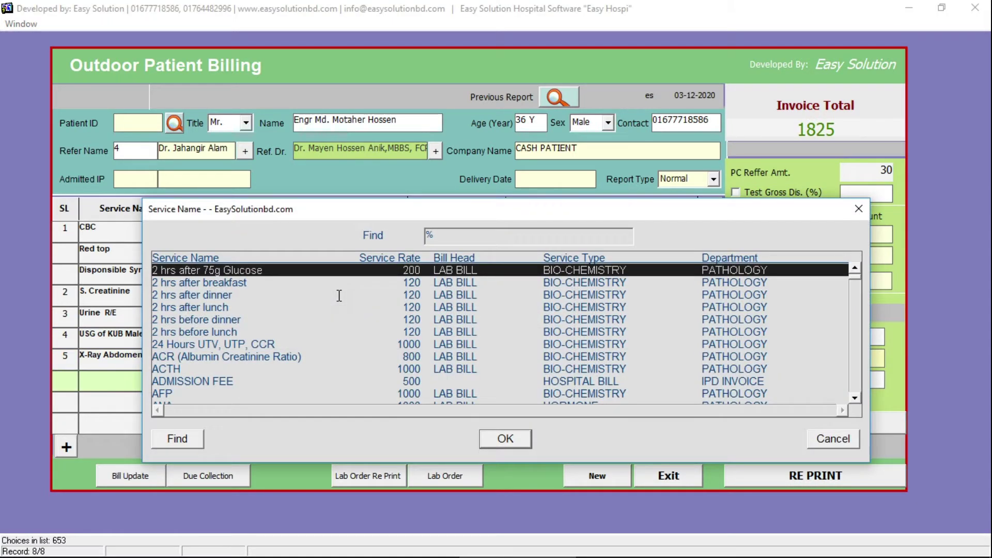
key("Return")
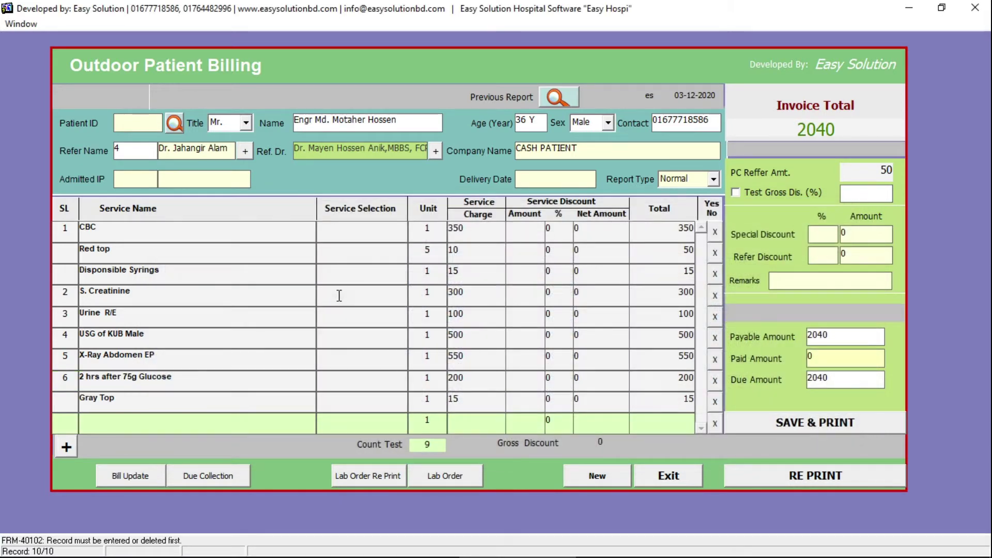
key("Up")
key("Up")
key("Up")
key("Up")
key("Up")
key("Up")
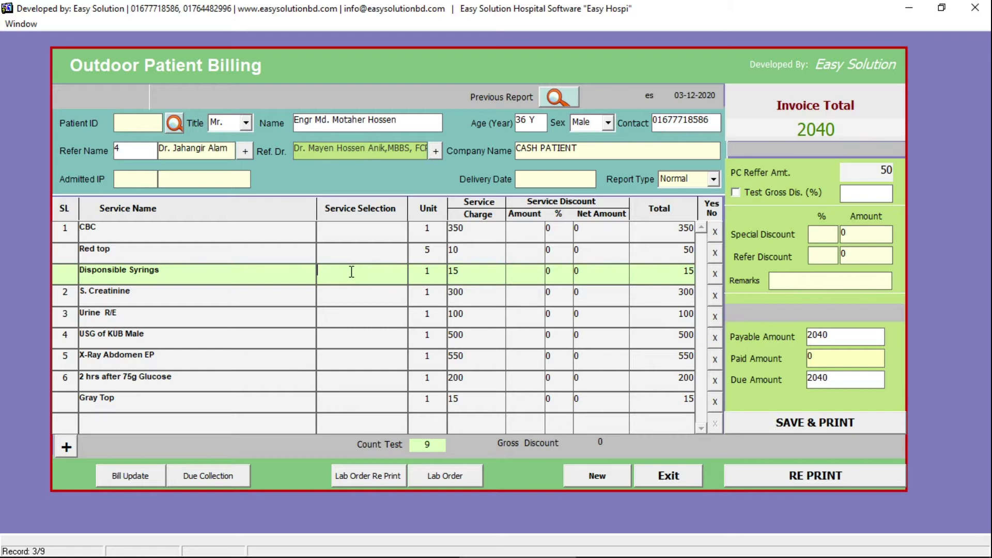
- Review the Red top and syringes lines, then try a 2% special discount
left_click(347, 253)
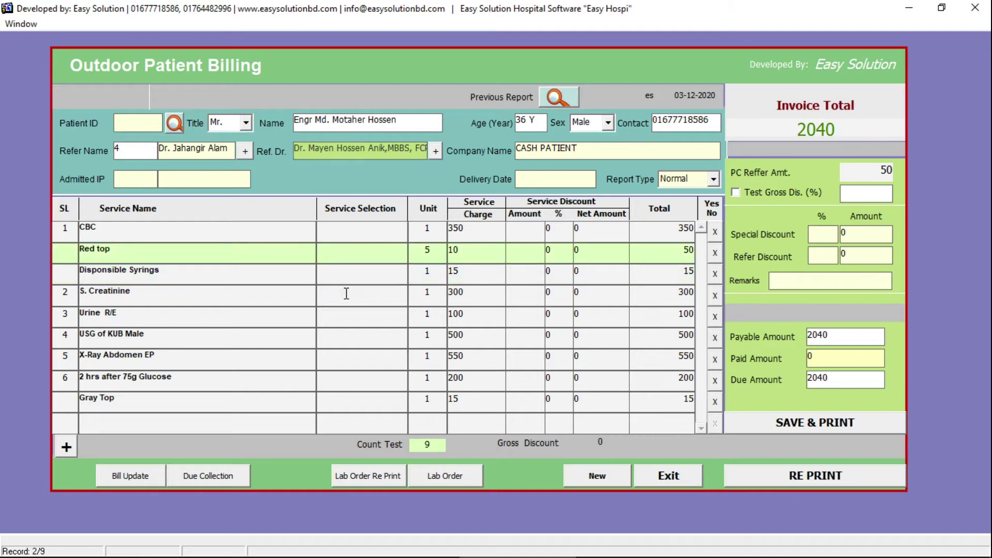
left_click(347, 261)
left_click(342, 271)
left_click(344, 259)
left_click(819, 235)
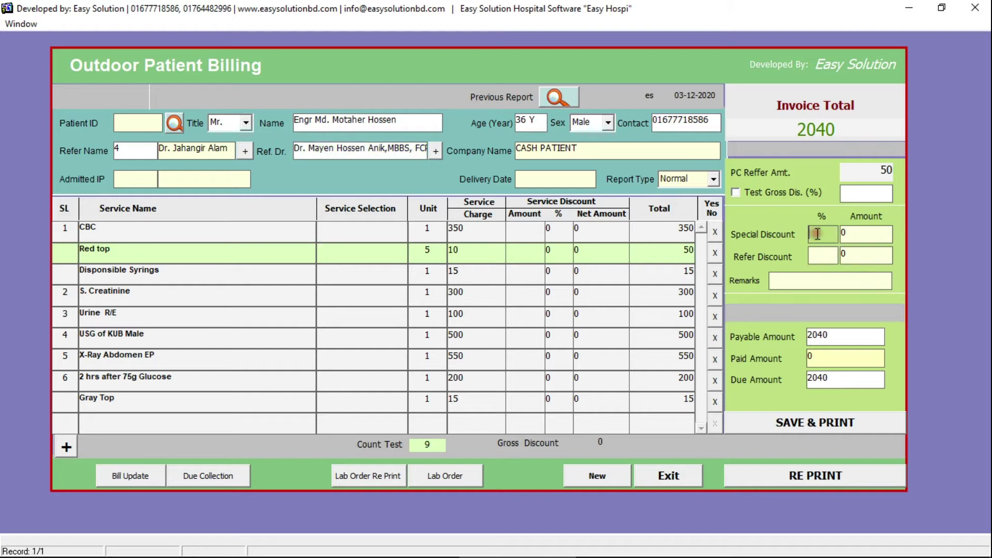
type("2")
key("Tab")
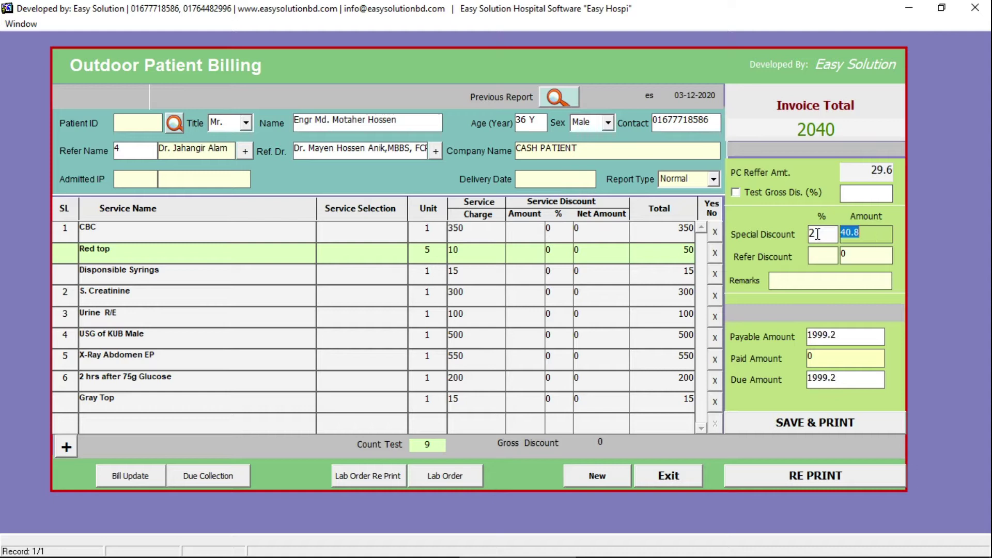
- Set the special discount to 0% with amount 50, and record 1500 paid, leaving 490 due
double_click(884, 235)
type("50")
left_click(827, 234)
type("0")
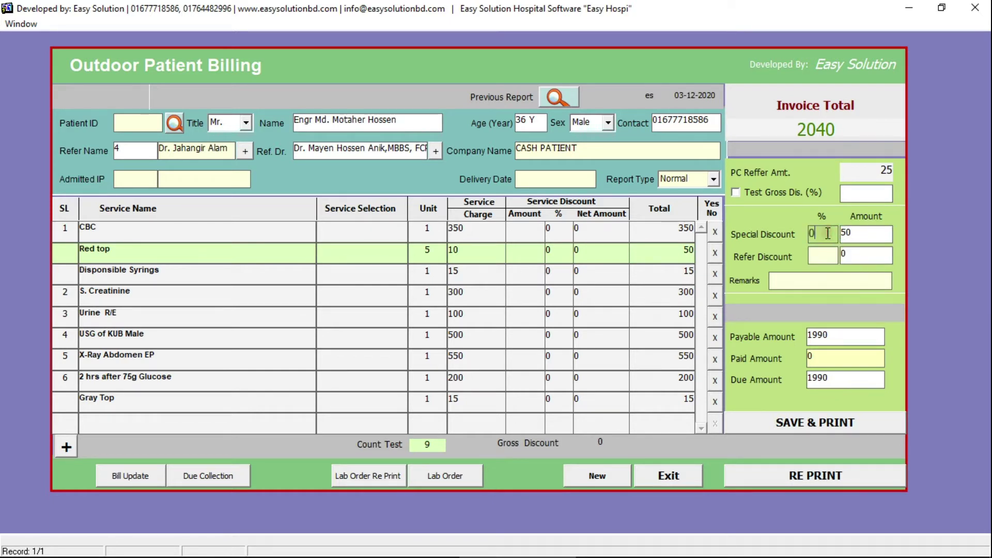
key("Tab")
type("50")
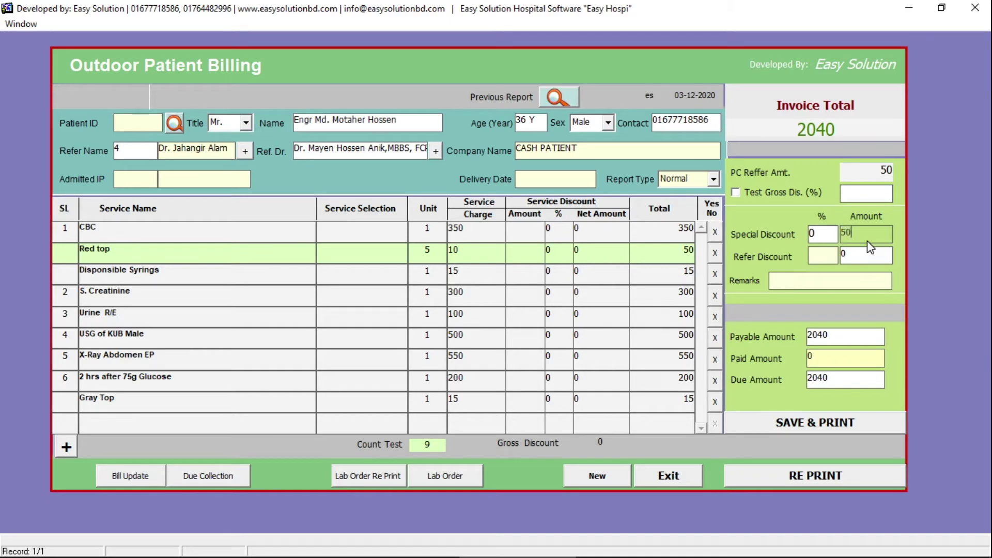
key("Tab")
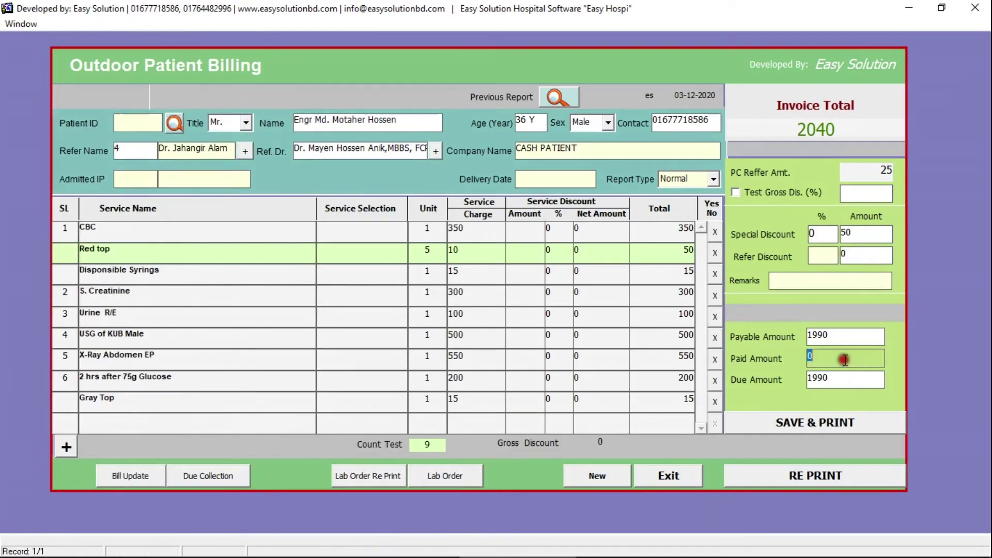
type("1500")
key("Return")
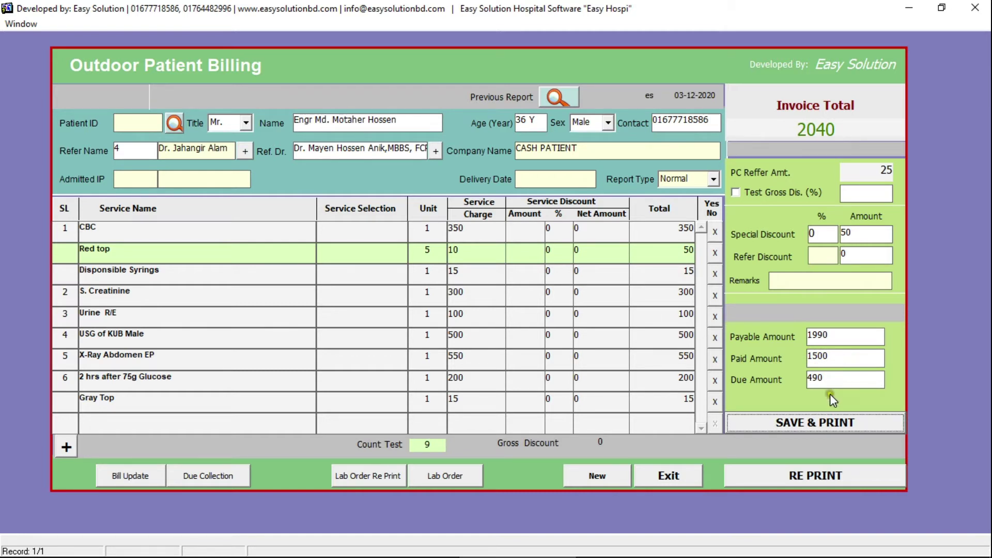
- Save the discounted outdoor bill and preview its money receipt: 1,990 payable, 490 due
left_click(818, 426)
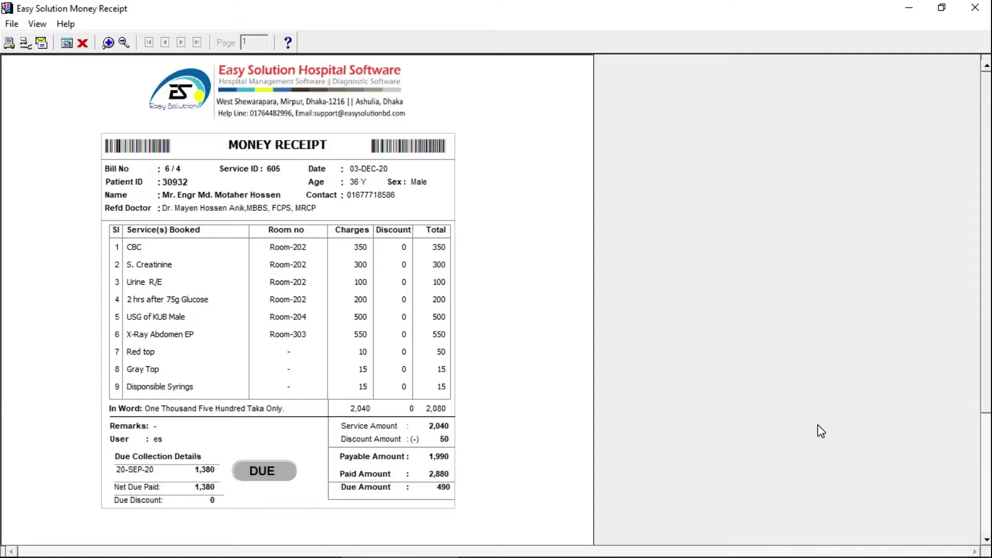
left_click(485, 250)
left_click(249, 169)
left_click(305, 180)
left_click(179, 237)
left_click_drag(981, 290, 982, 240)
- Close the receipt and load the first listed patient (Mr., 36 Y, Male) into a new outdoor bill
left_click(83, 44)
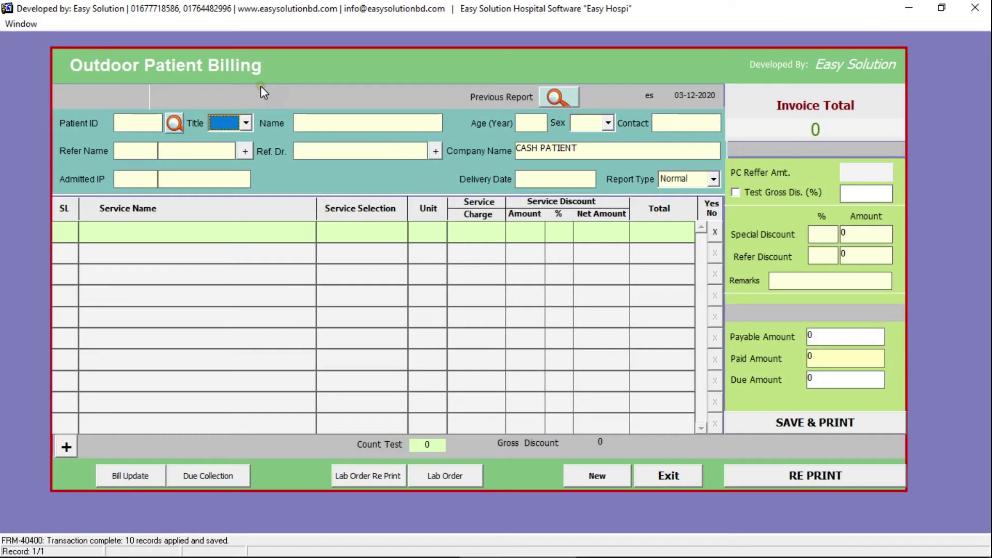
left_click(179, 120)
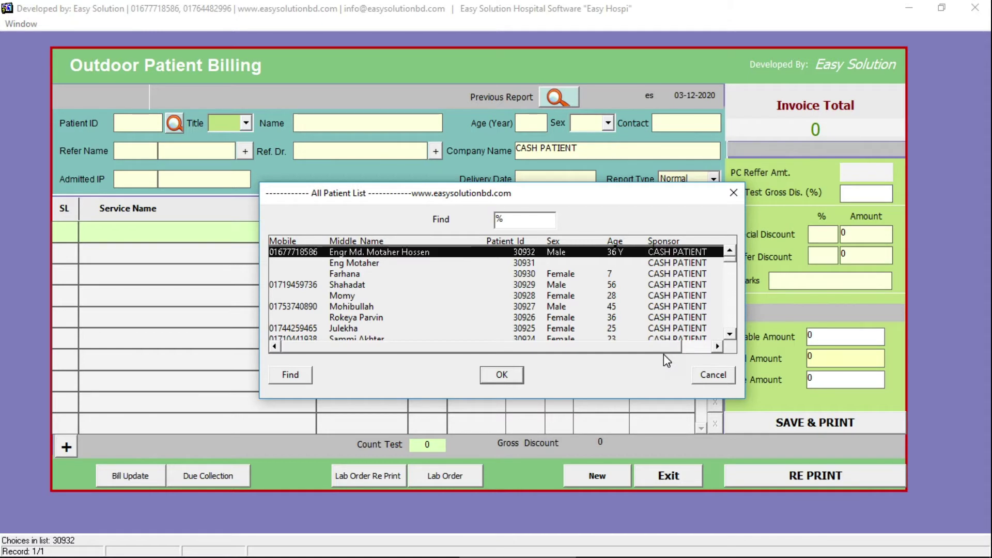
key("Down")
key("Up")
key("Down")
key("Up")
key("Return")
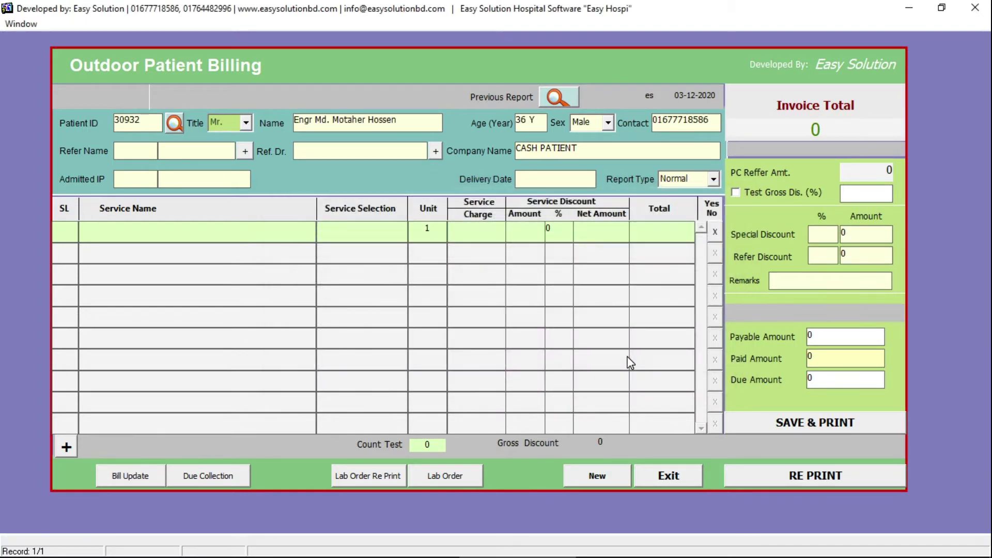
key("Escape")
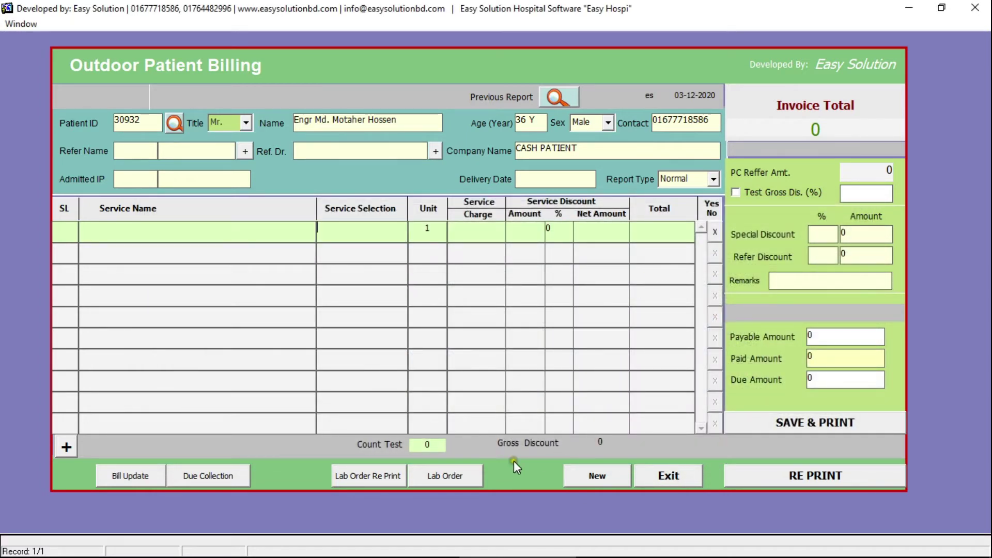
left_click(446, 476)
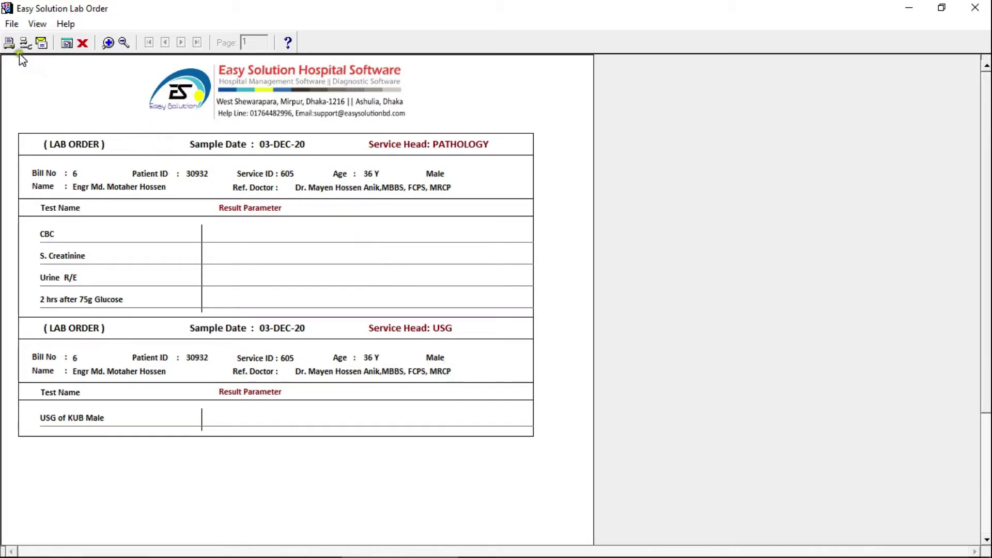
left_click(82, 43)
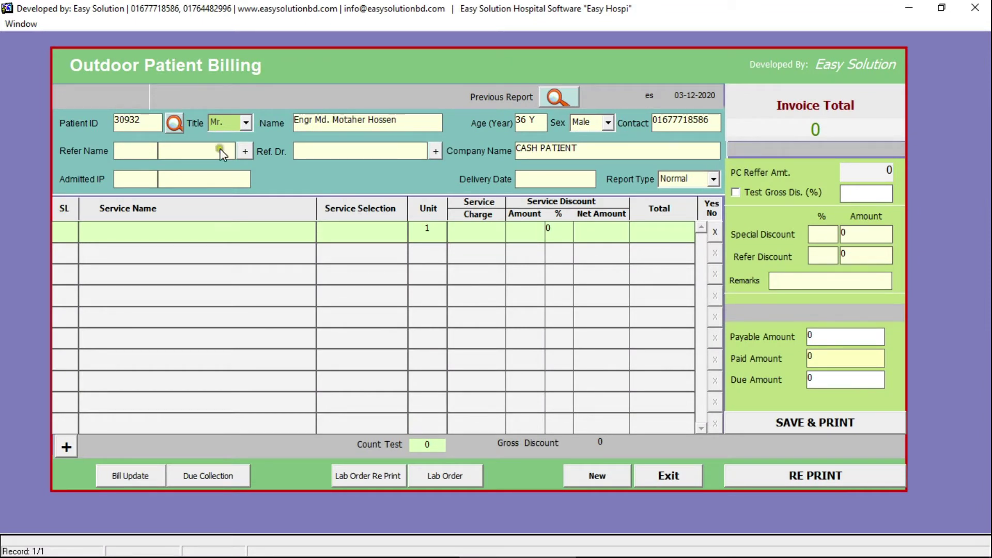
- Open the previous bills list and review this bill's reprinted money receipt
left_click(540, 101)
left_click(562, 97)
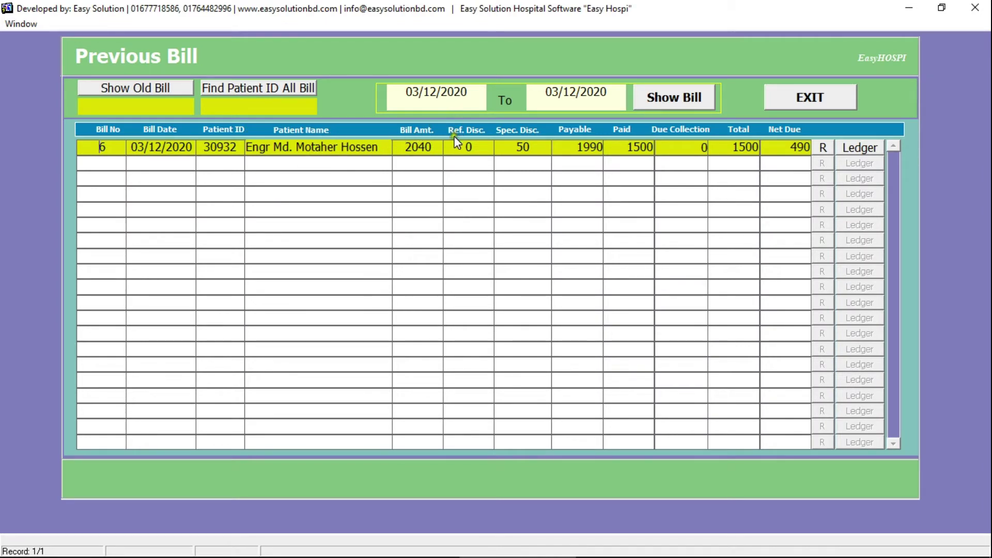
left_click(826, 148)
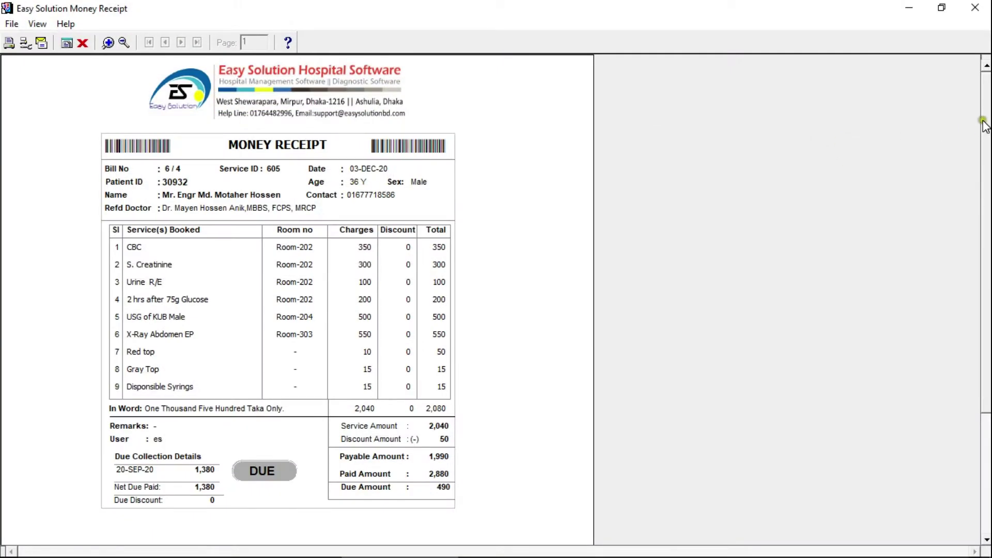
scroll(979, 125, "down", 1)
left_click(975, 7)
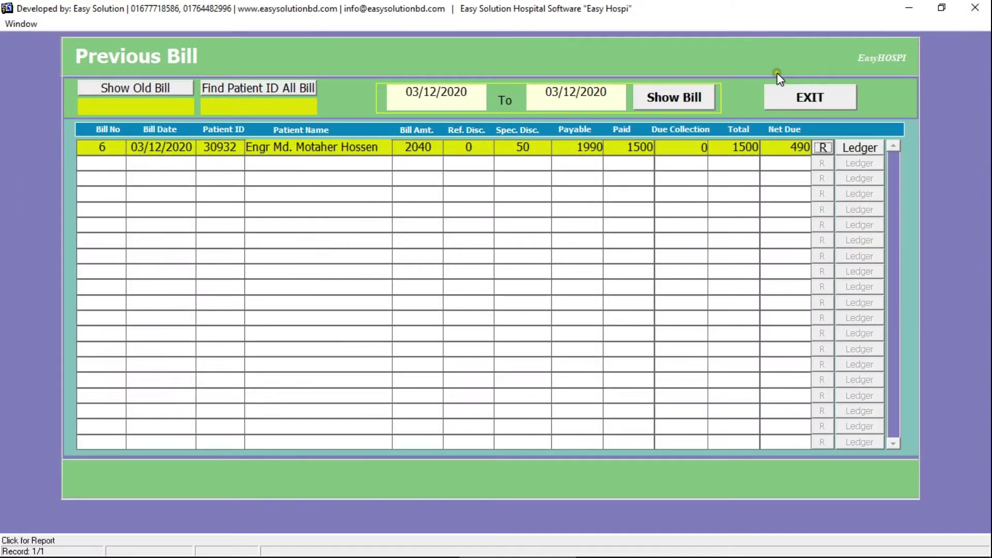
- Show bills from 01/12/2020 to 03/12/2020 and open the patient's ledger statement
left_click(486, 96)
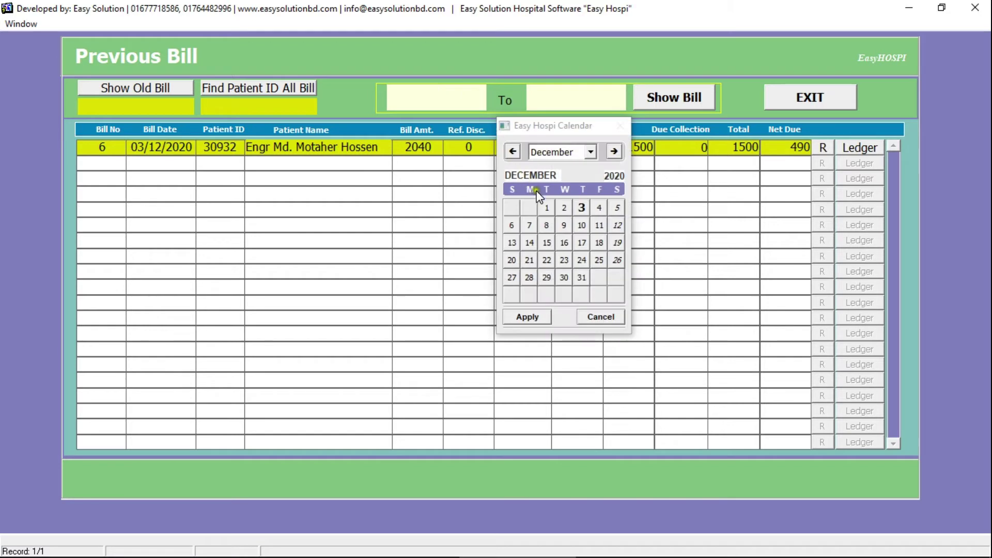
left_click(546, 205)
left_click(590, 102)
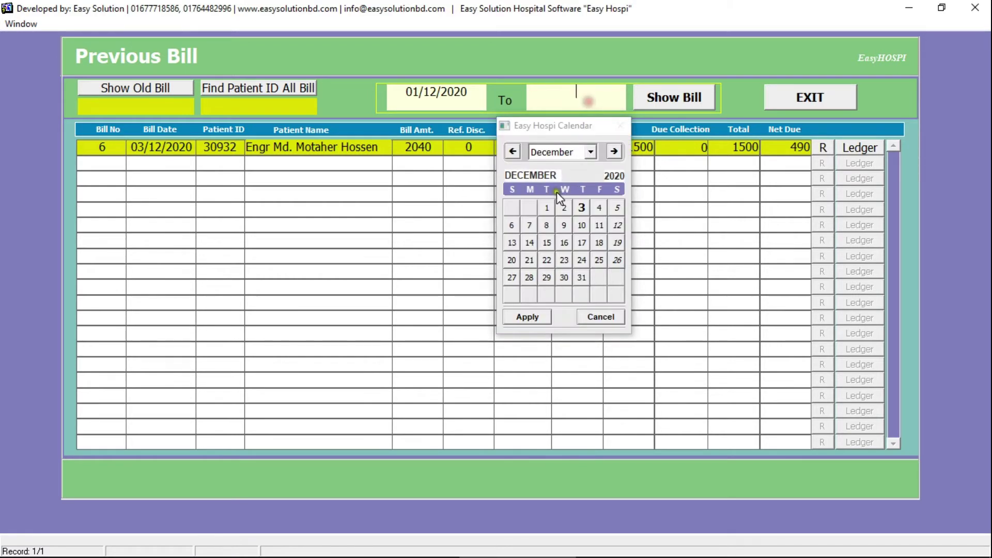
left_click(579, 205)
left_click(680, 100)
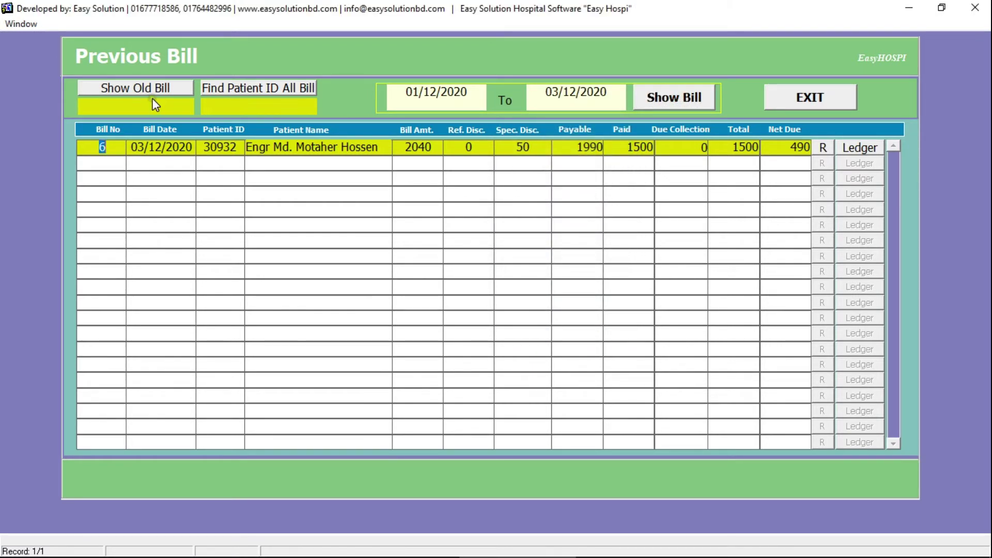
left_click(852, 150)
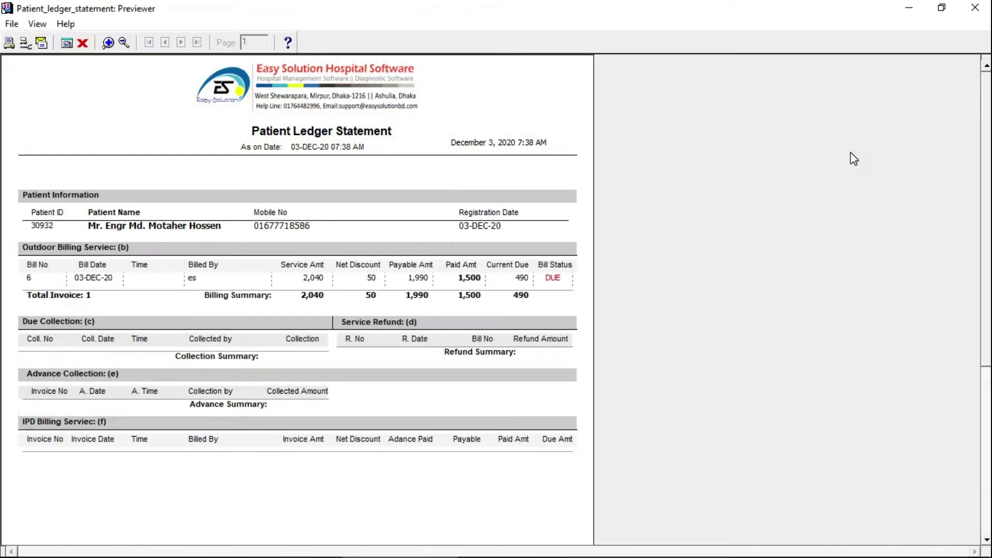
- Close the ledger statement, the previous bills list and the Outdoor Patient Billing form
left_click(976, 7)
left_click(811, 96)
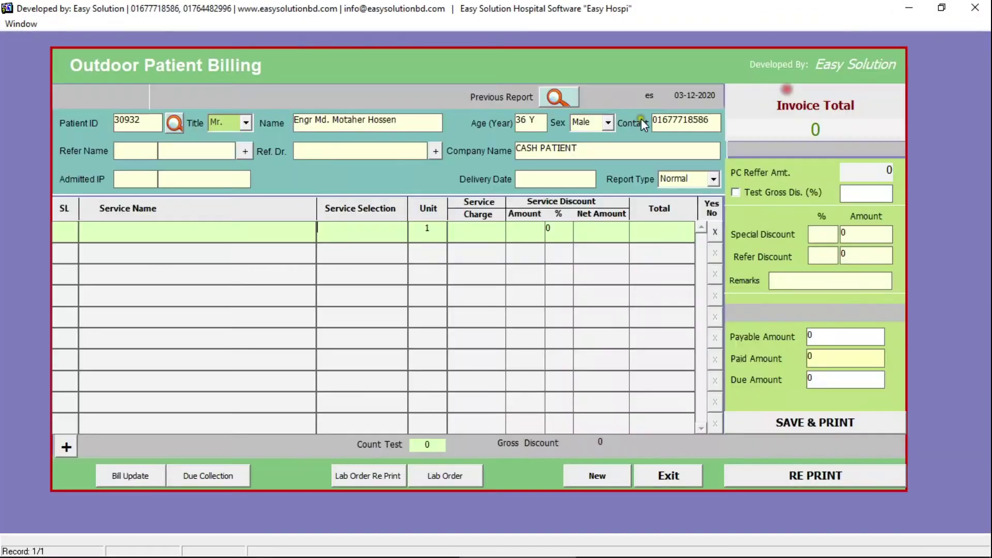
left_click(670, 478)
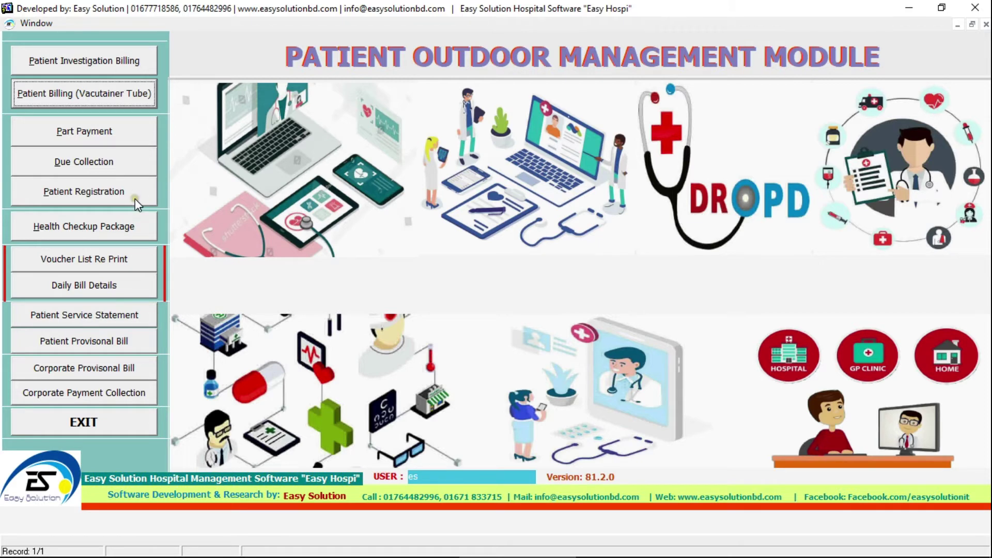
- Load the patient in New Patient Registration from All Patient and print their ID card
left_click(118, 192)
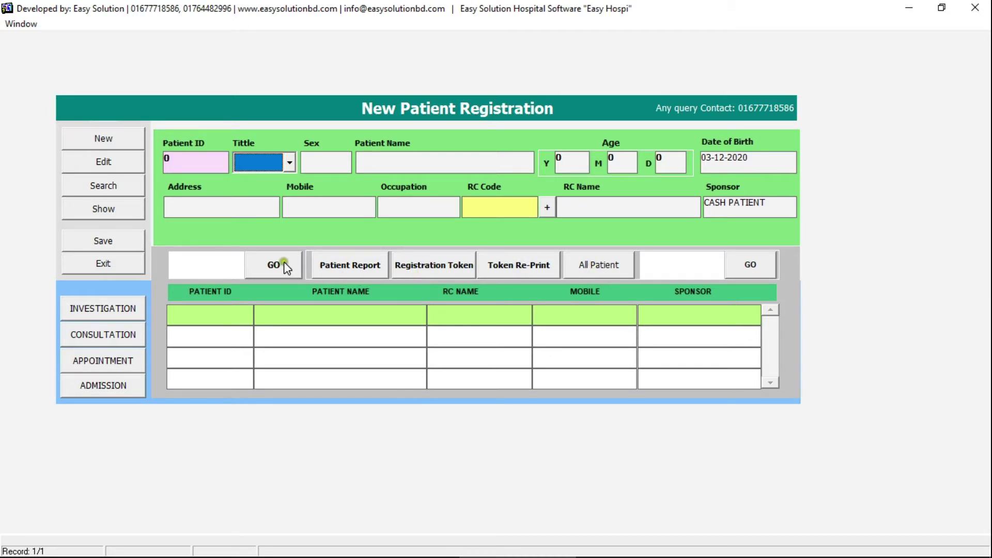
left_click(607, 265)
double_click(362, 204)
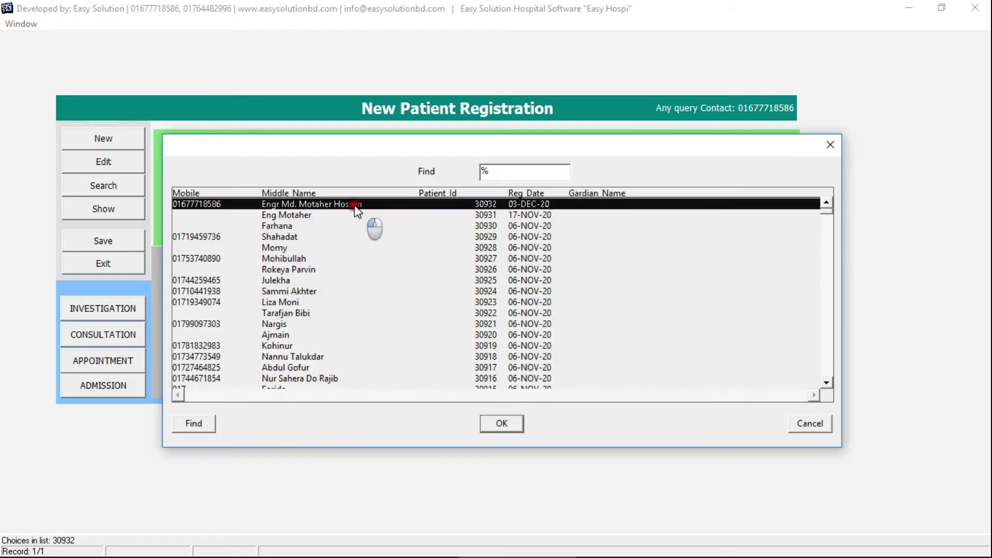
left_click(270, 261)
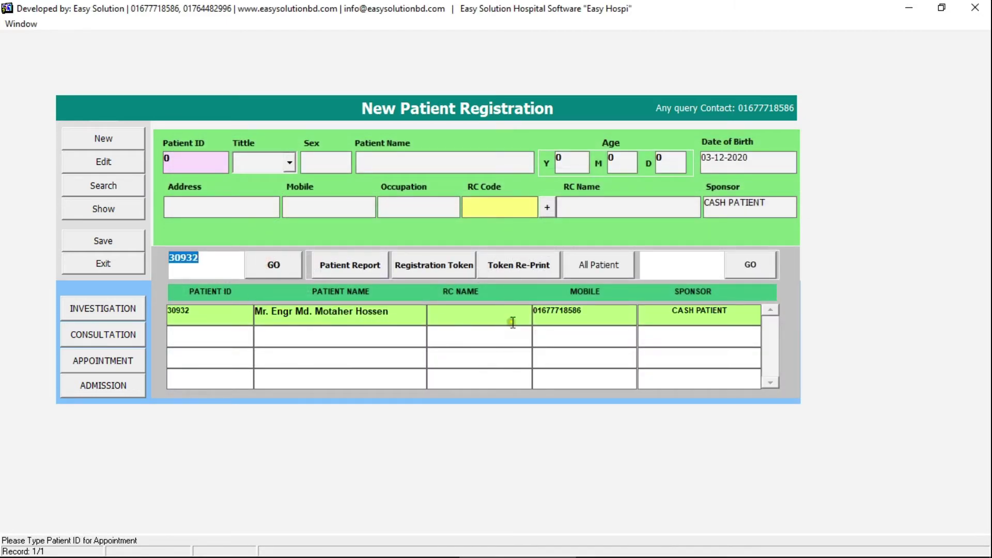
left_click(437, 263)
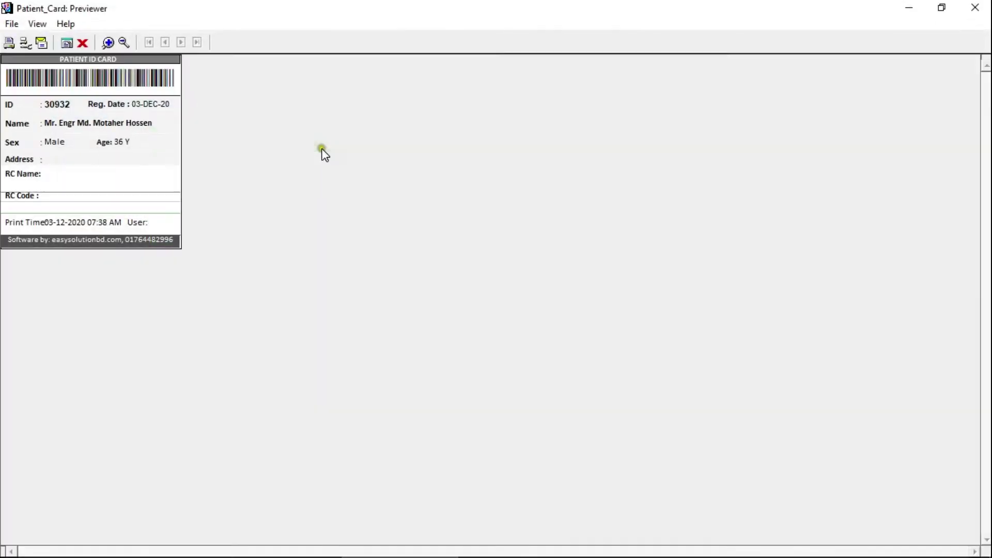
- Enlarge the patient ID card preview, then close it
left_click(108, 44)
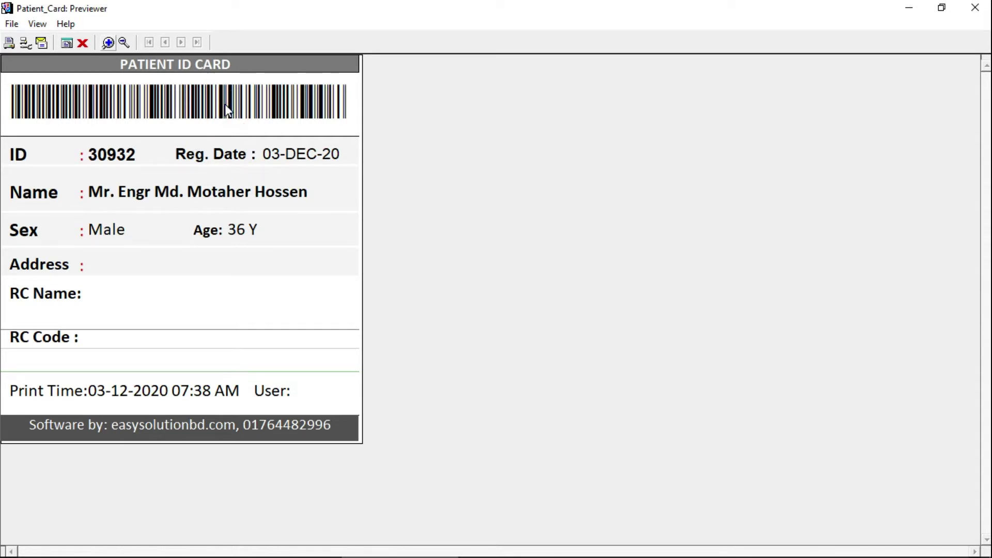
left_click(85, 41)
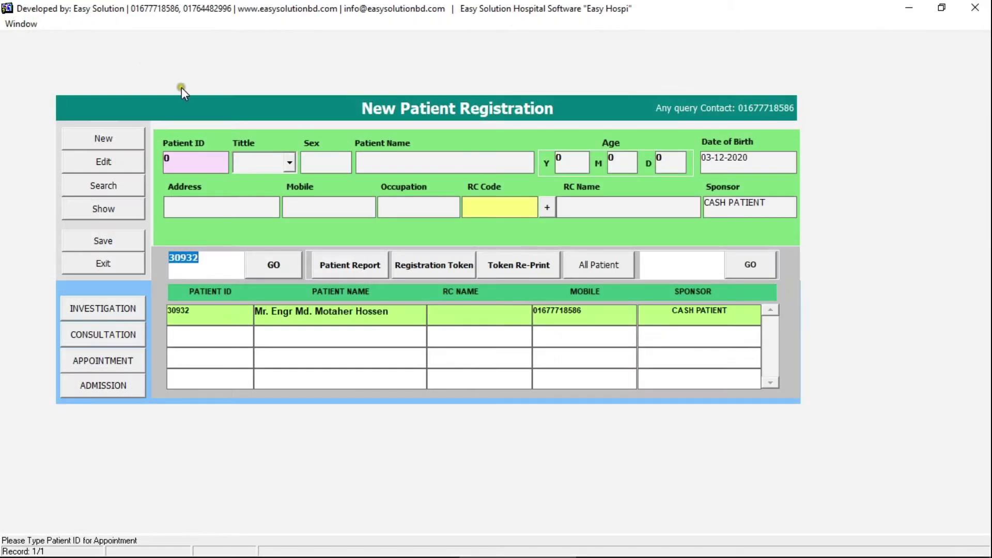
- Start a doctor appointment for the patient, assigning a consultant doctor and room number
left_click(115, 358)
left_click(276, 232)
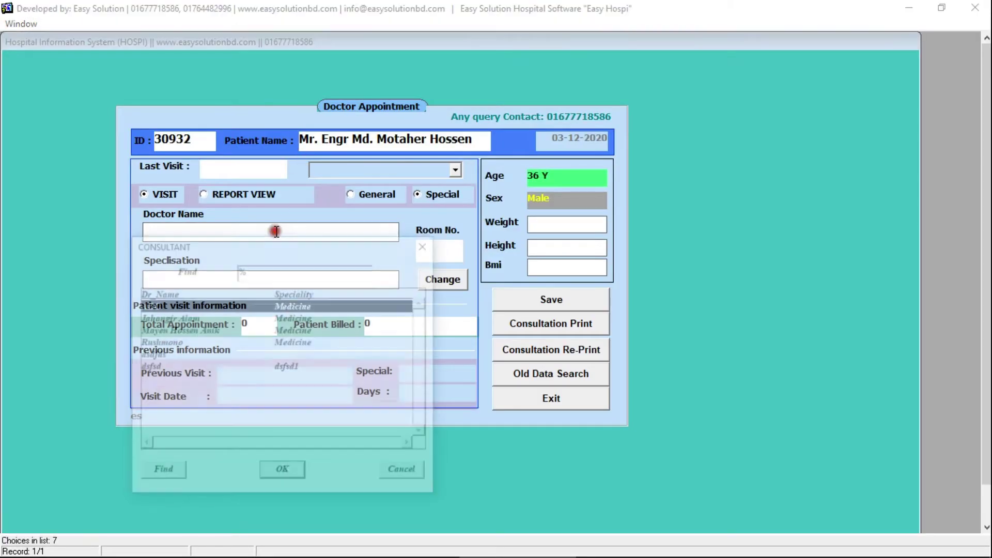
key("Down")
key("Down")
key("Return")
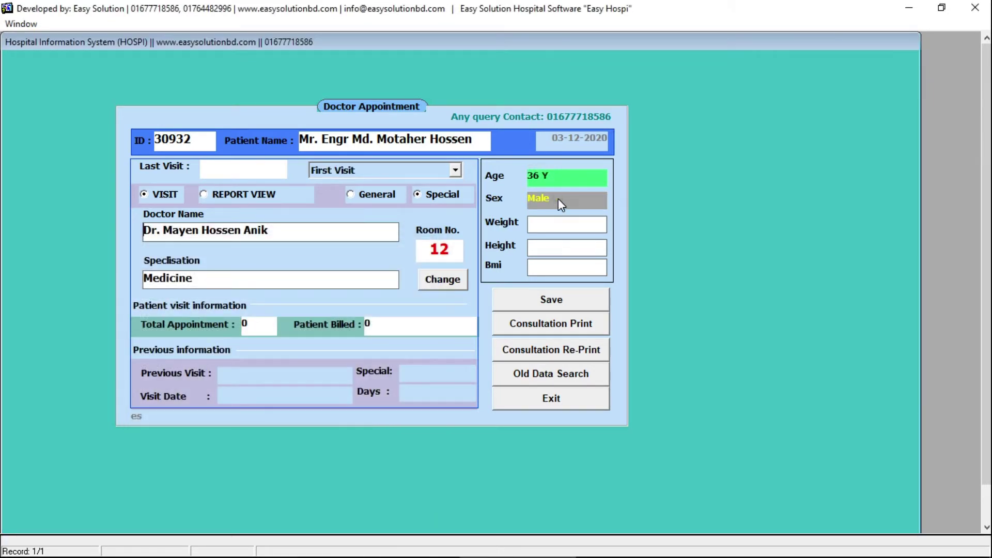
left_click(446, 249)
- Enter weight 67 and height 167, then save the Medicine appointment
left_click(546, 221)
type("67")
left_click(574, 242)
type("167")
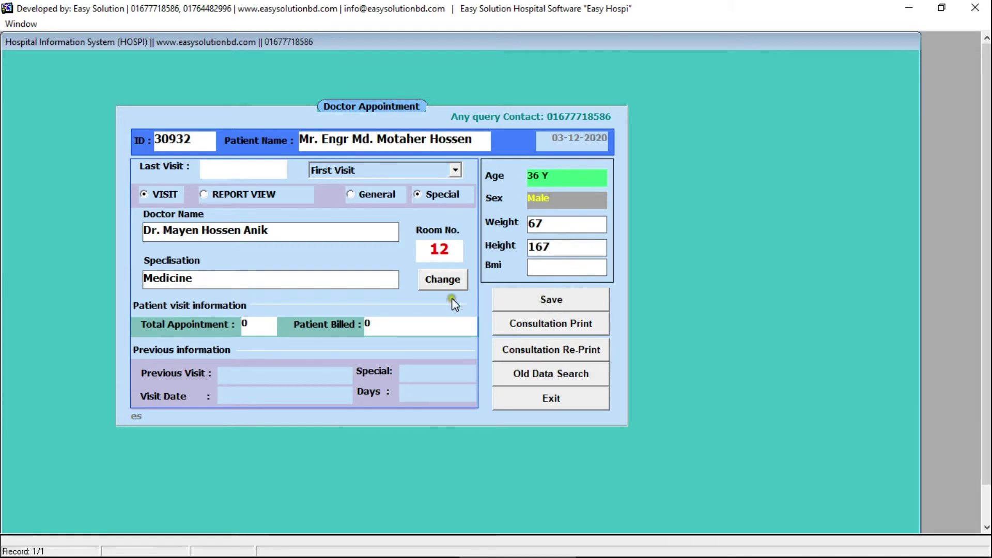
left_click(508, 302)
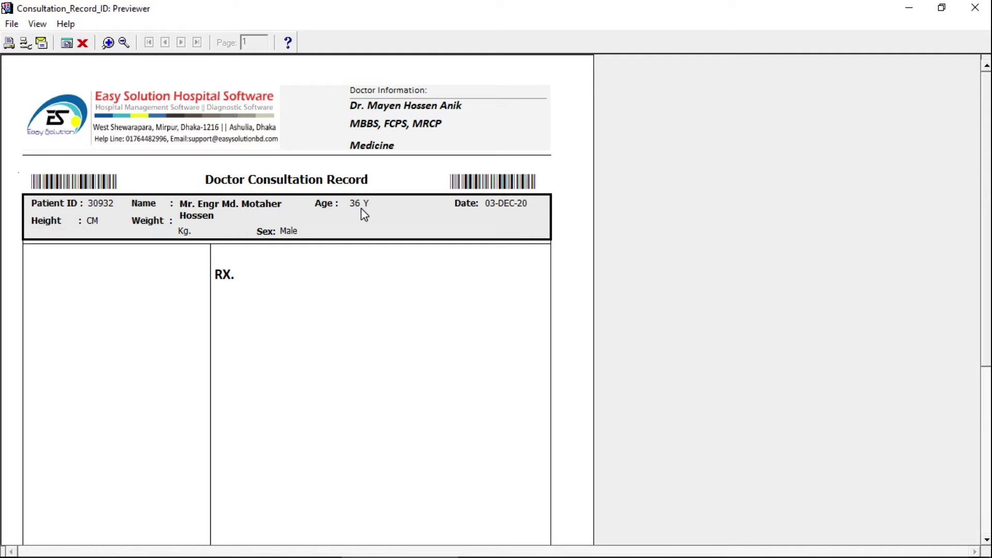
- Close the consultation record preview, the Doctor Appointment form and the registration form
left_click_drag(983, 121, 358, 154)
left_click_drag(986, 122, 986, 69)
left_click(975, 7)
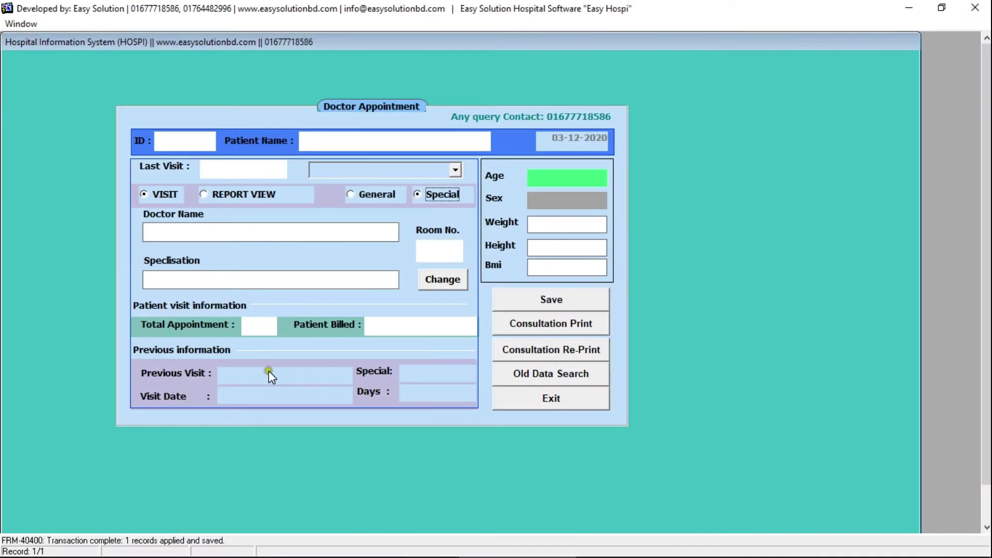
left_click(516, 395)
left_click(128, 268)
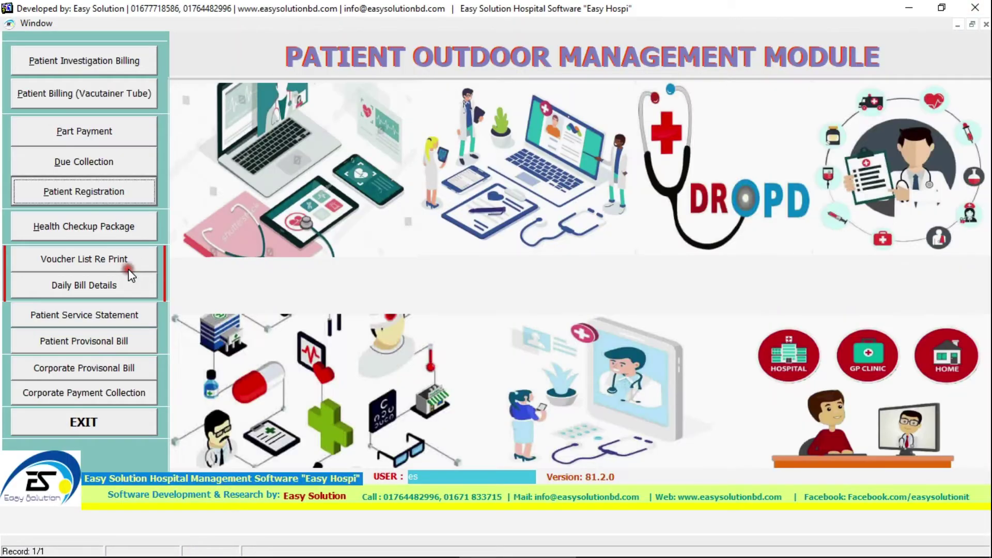
- In Due Collection, find the patient by partial ID 309 and load their 490 due
left_click(71, 165)
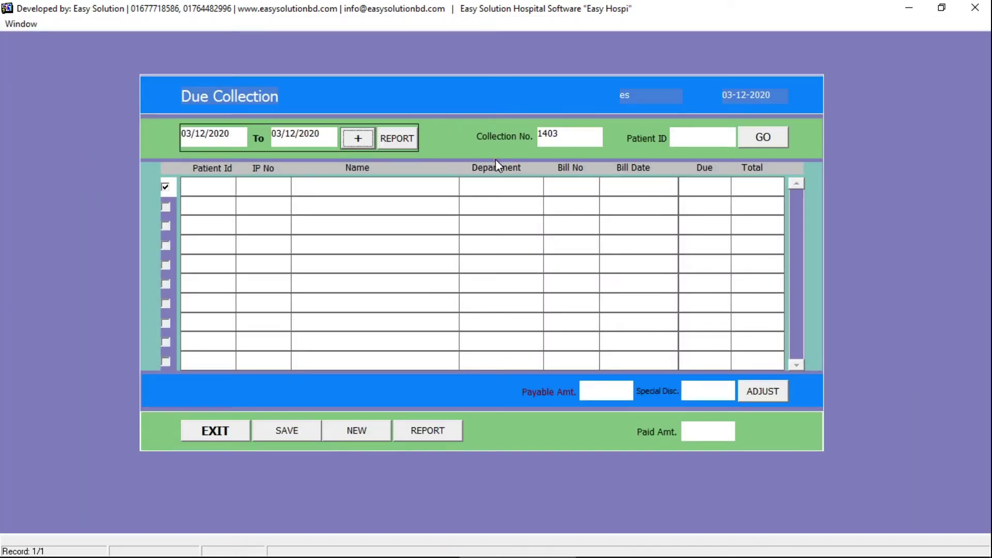
type("309")
key("Return")
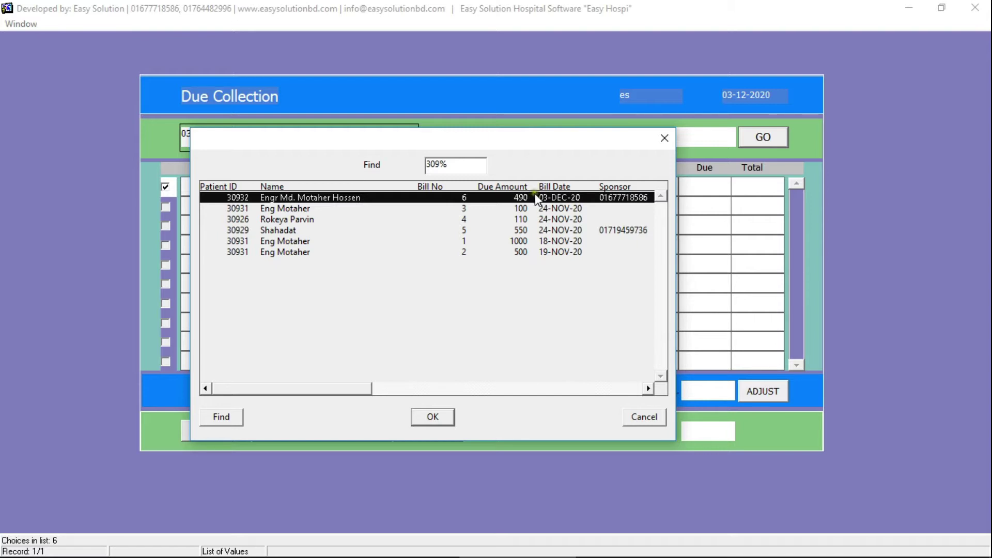
double_click(385, 202)
left_click(743, 141)
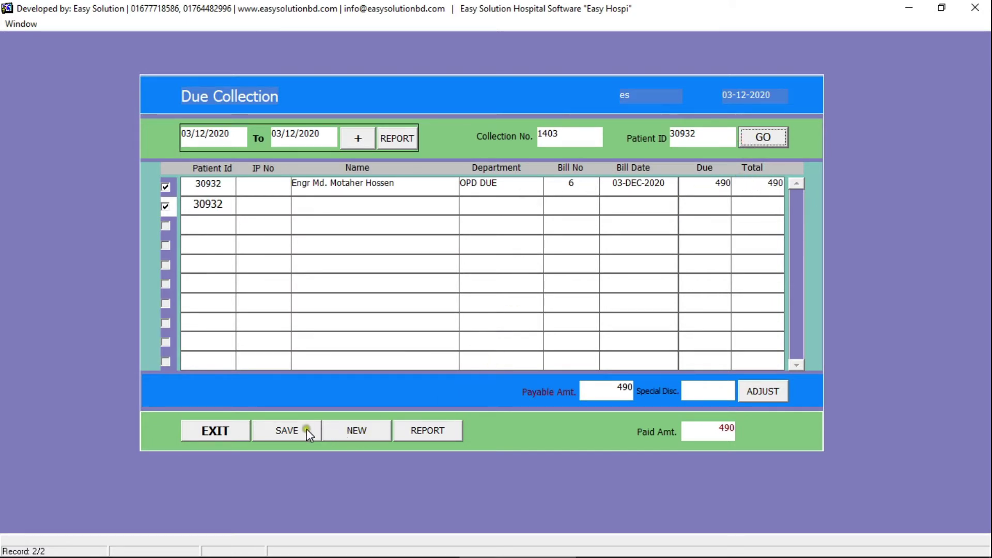
- Apply a special discount of 10, save the 480 collection, and close the receipt and form
left_click(686, 391)
type("10")
left_click(752, 393)
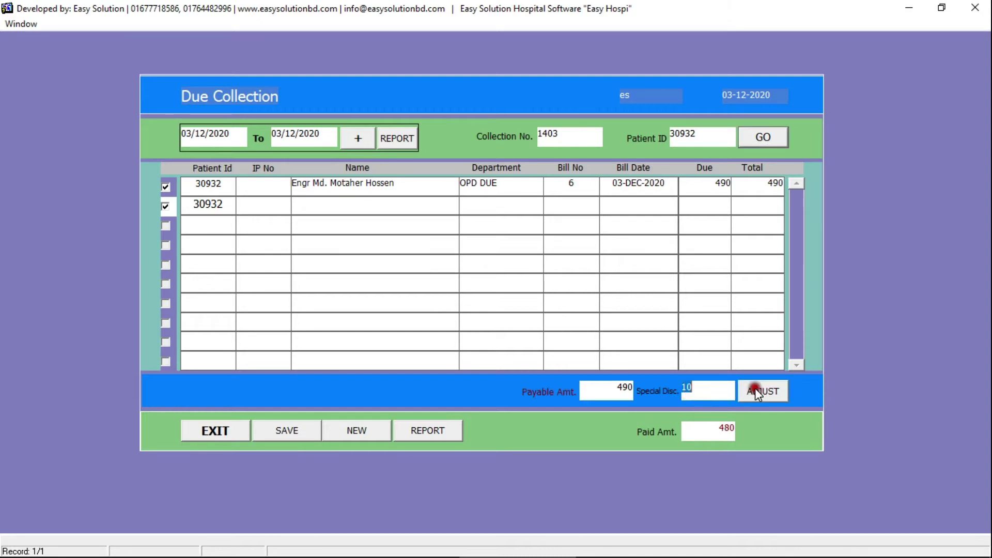
left_click(305, 436)
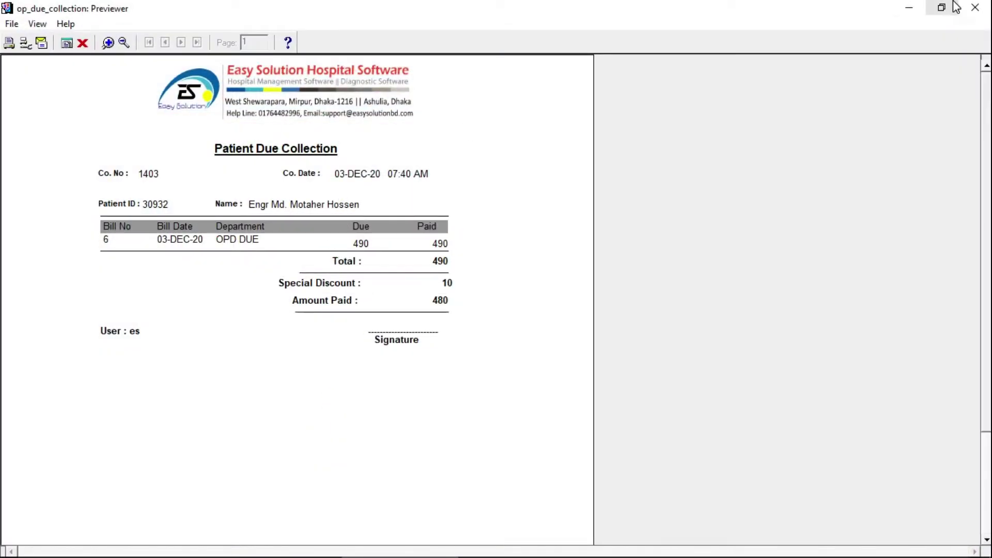
left_click(975, 7)
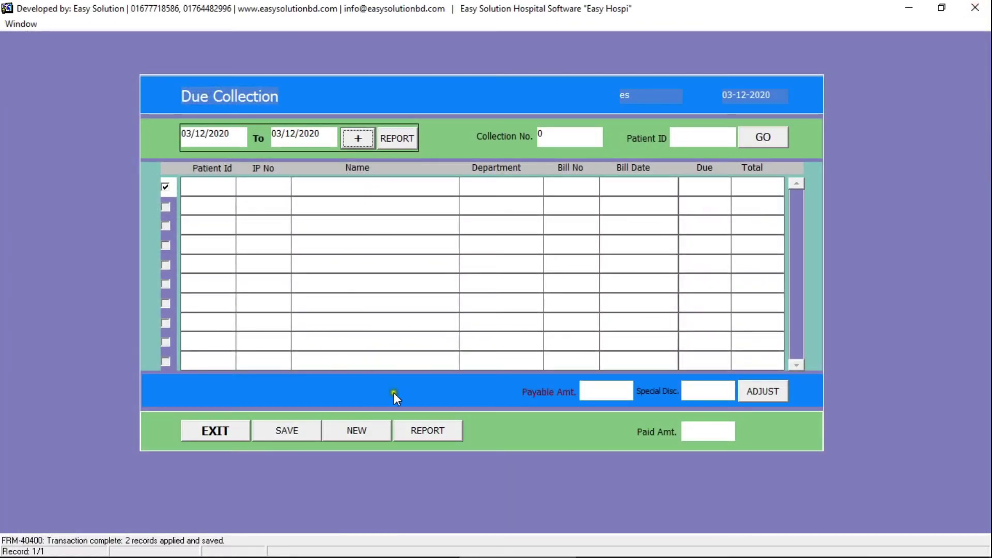
left_click(251, 438)
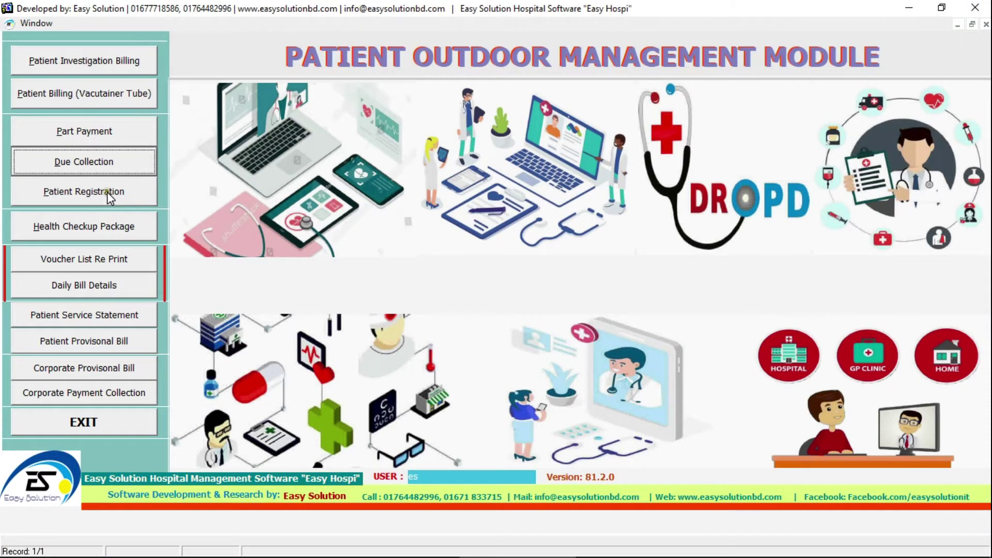
left_click(116, 227)
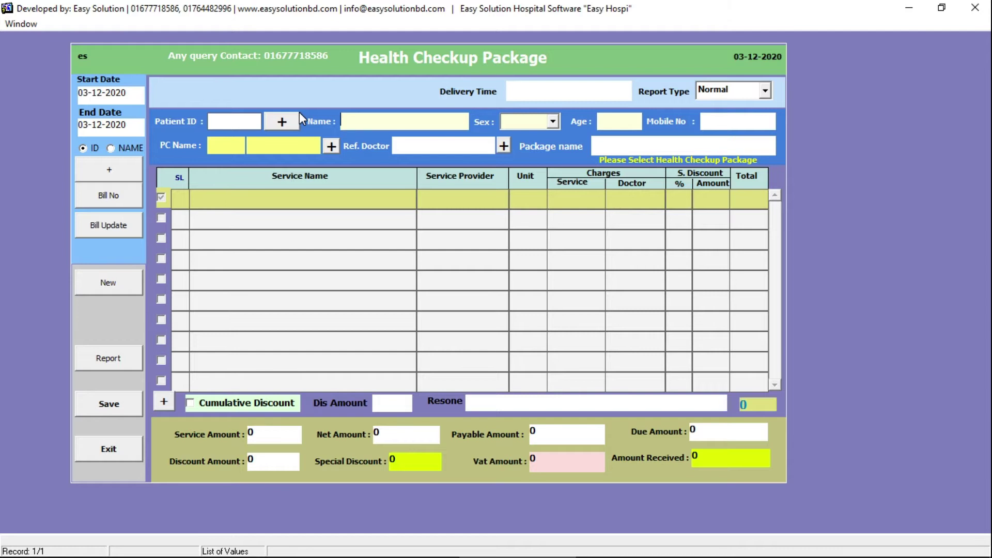
- Bill the first listed patient for the Cardiac Checkup package (four tests, 1,900) and save
left_click(287, 121)
key("Return")
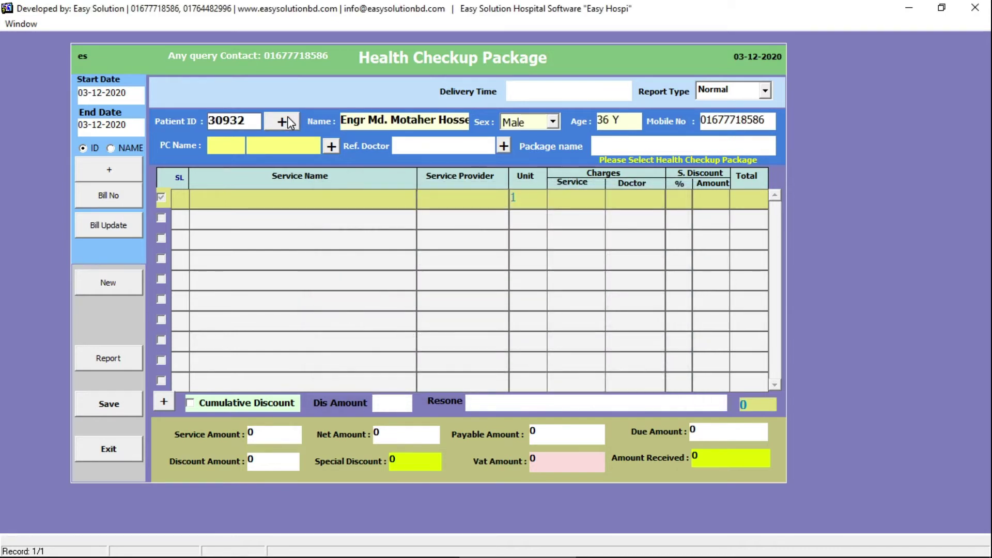
left_click(683, 142)
key("Down")
key("Down")
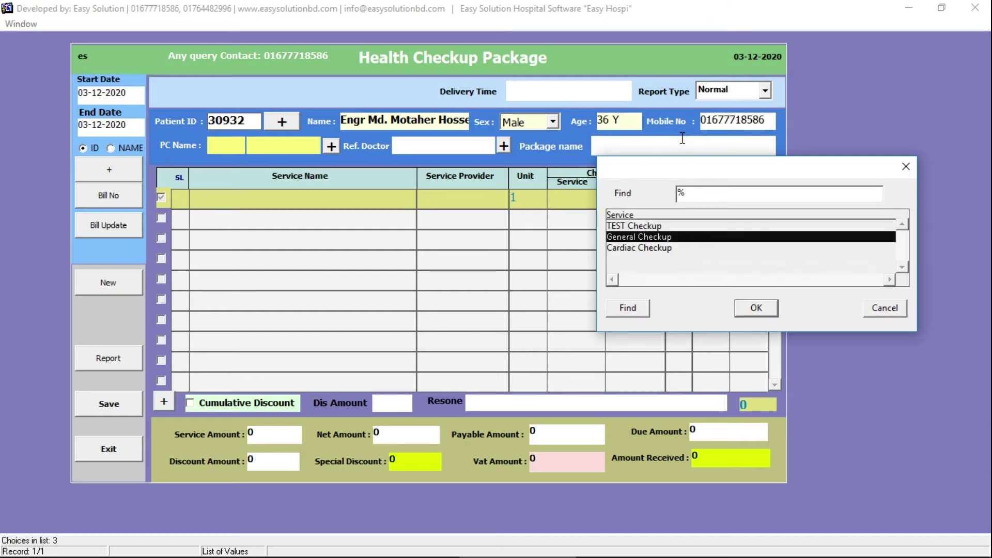
key("Return")
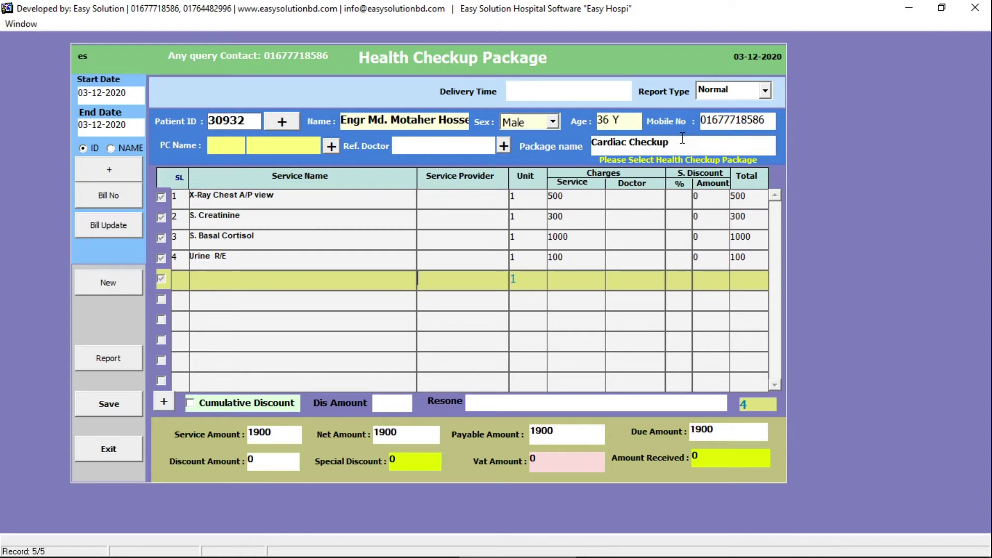
key("Up")
key("Up")
key("Up")
key("Up")
key("Down")
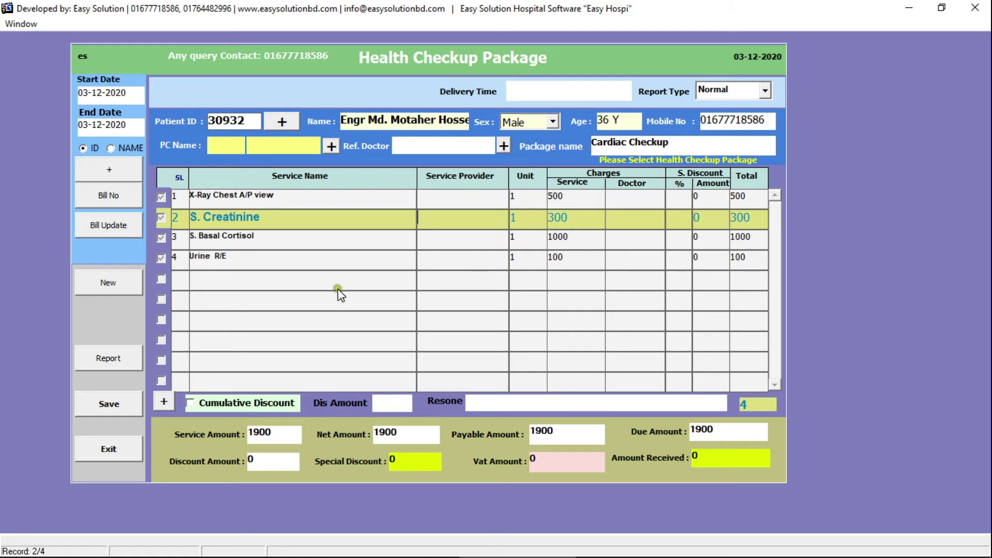
left_click(133, 402)
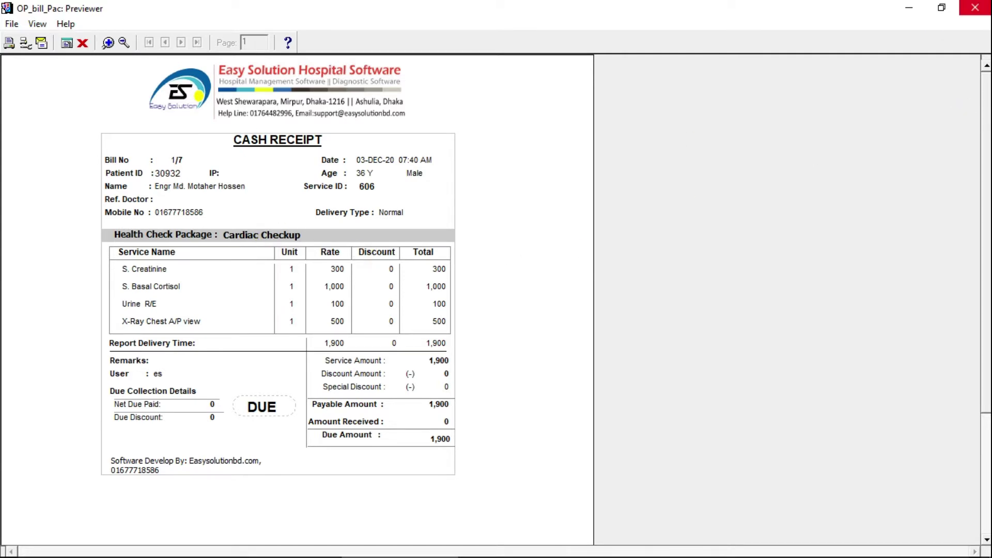
- Close the Cardiac Checkup cash receipt and exit the Health Checkup Package form
left_click(976, 7)
left_click(124, 449)
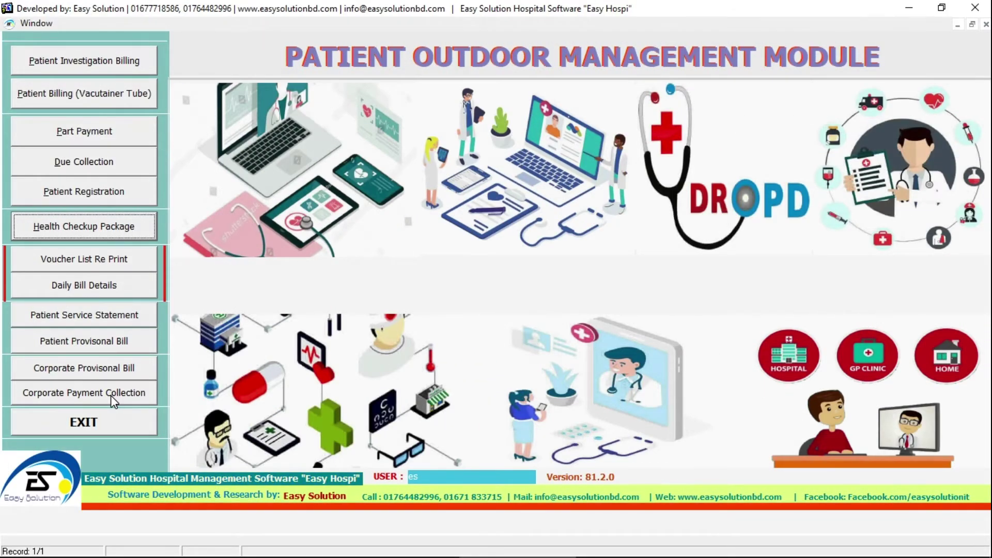
- Leave the OPD module, enter IN PATIENT (IPD), and start a New Admission form
left_click(138, 51)
left_click(99, 420)
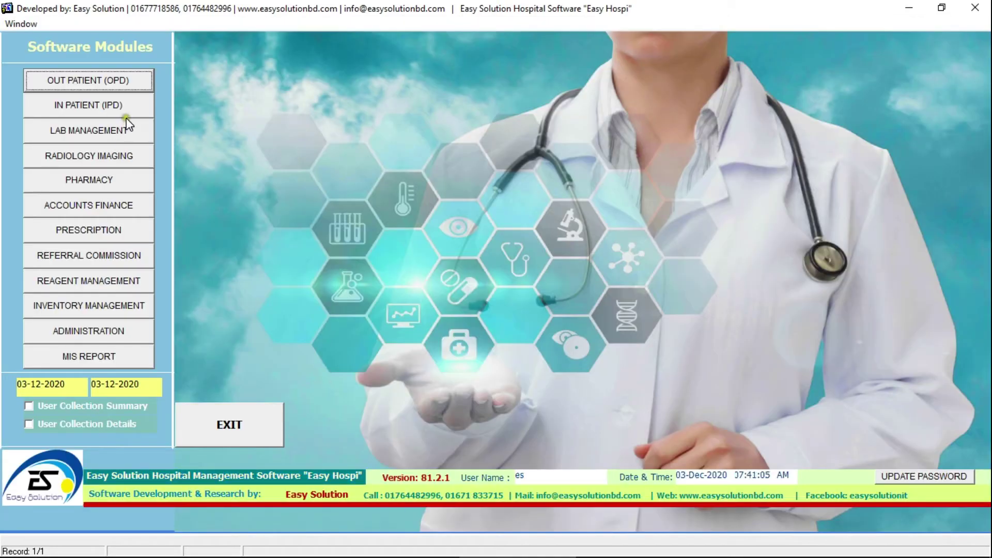
left_click(132, 108)
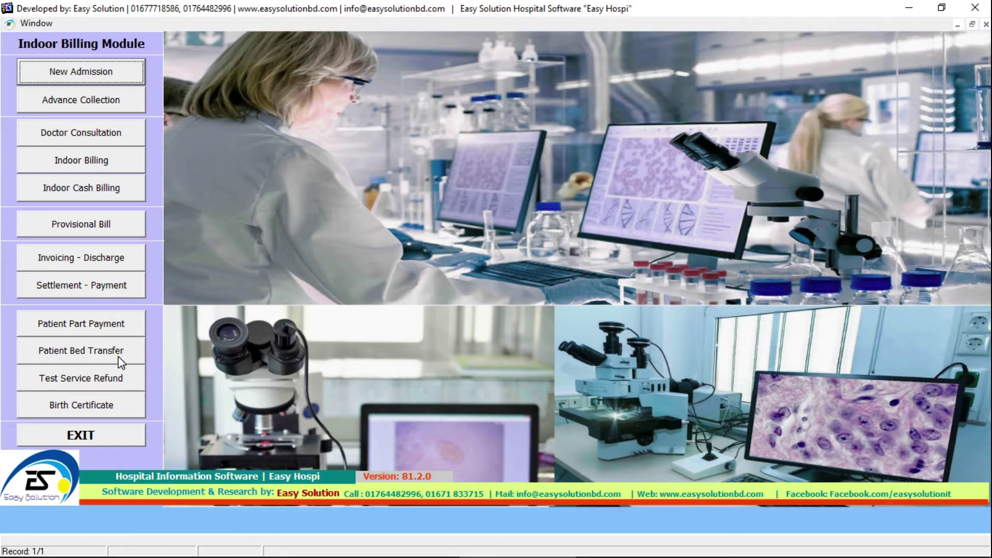
left_click(103, 405)
left_click(79, 66)
left_click(88, 75)
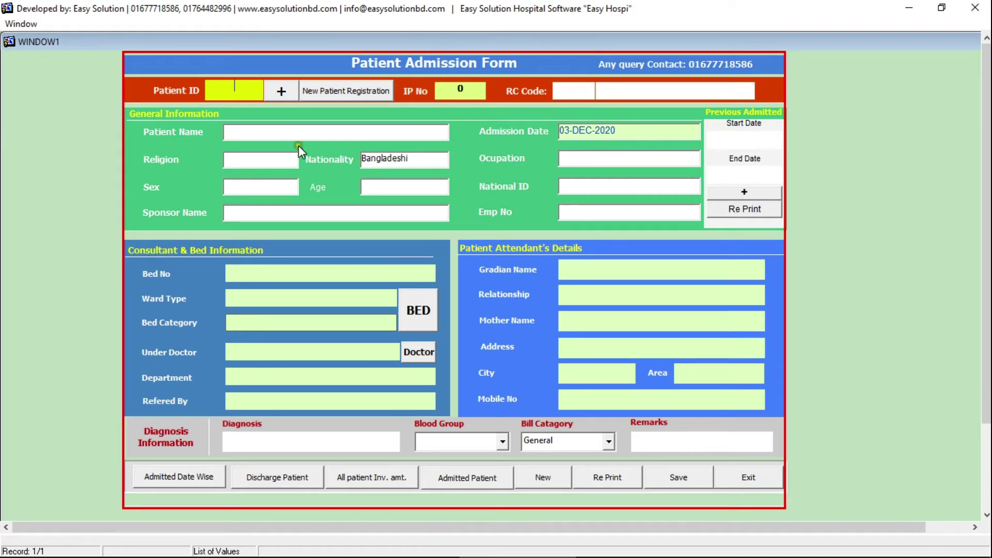
- Load the existing registered patient from the Patient ID list
left_click(303, 133)
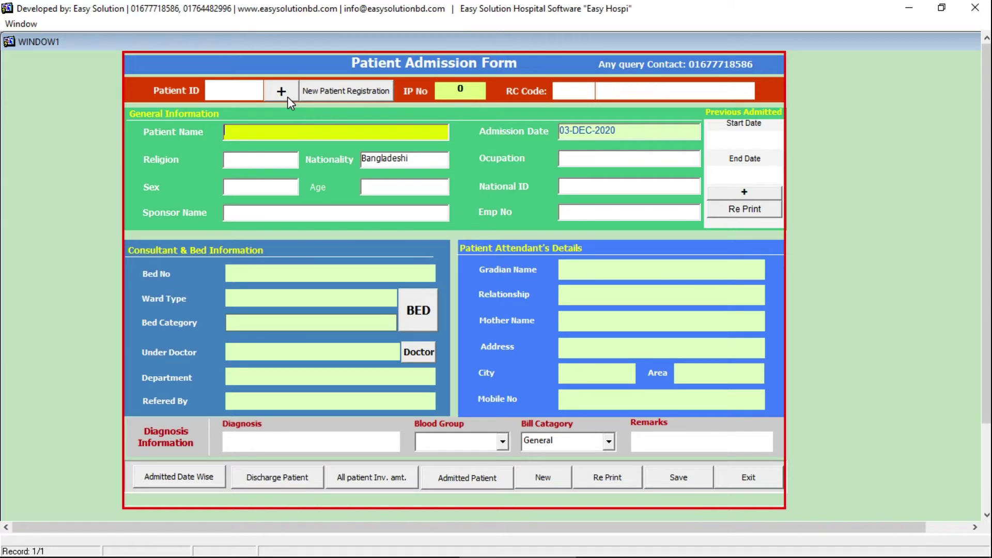
left_click(287, 97)
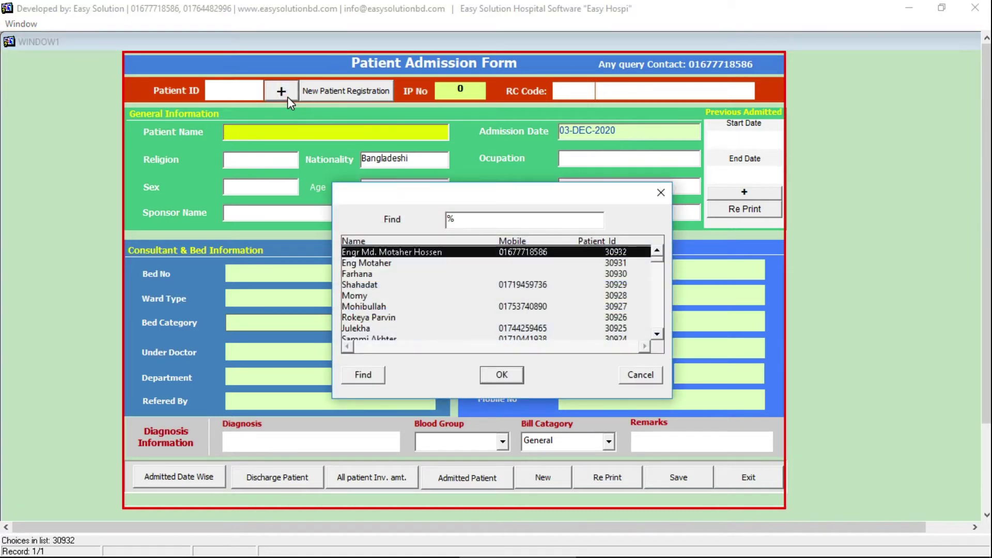
key("Return")
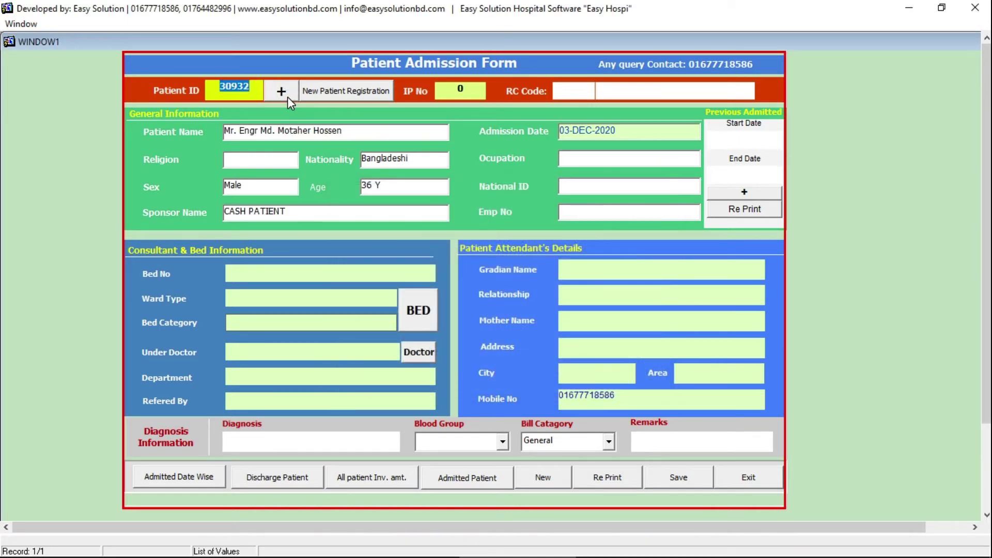
- Assign bed 208A (Double Cabin 2) and a Medicine attending doctor
left_click(428, 317)
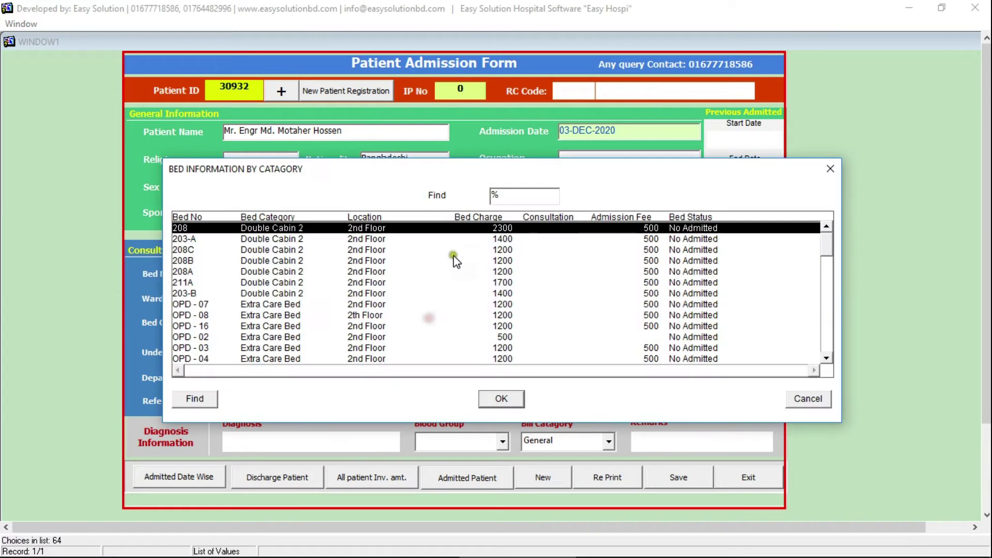
double_click(370, 273)
left_click(418, 352)
double_click(440, 223)
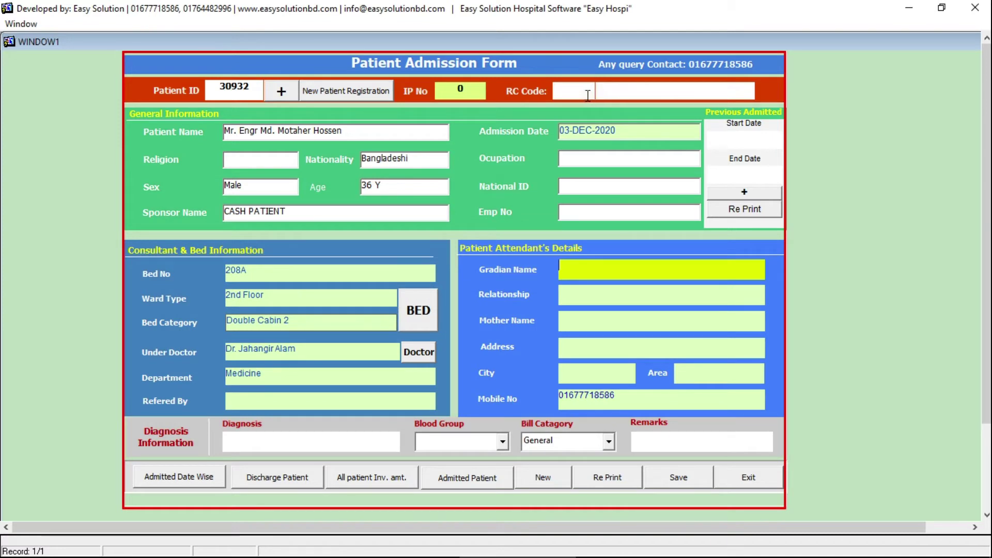
- Set the referral to RC code 3, Dr. Easy Solution
double_click(588, 95)
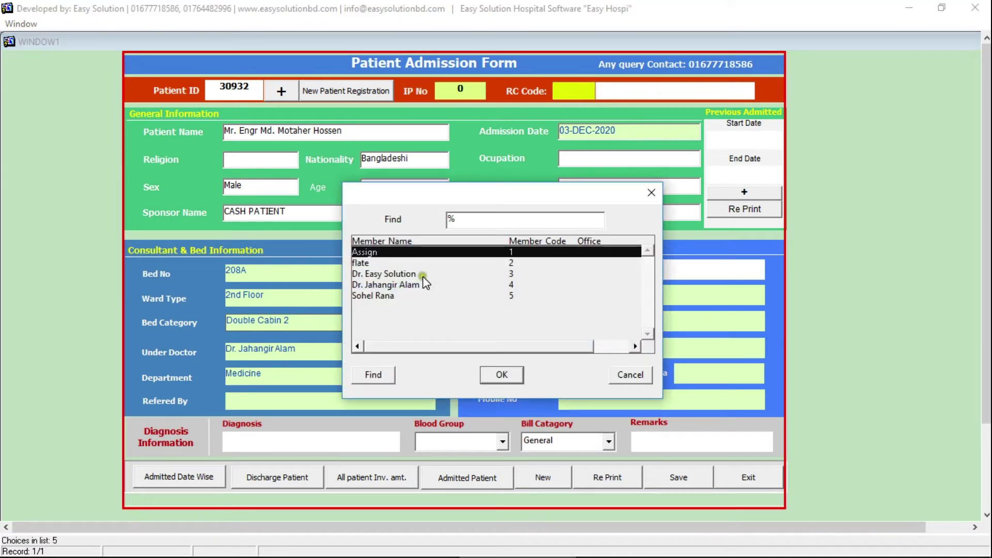
left_click(421, 275)
double_click(422, 278)
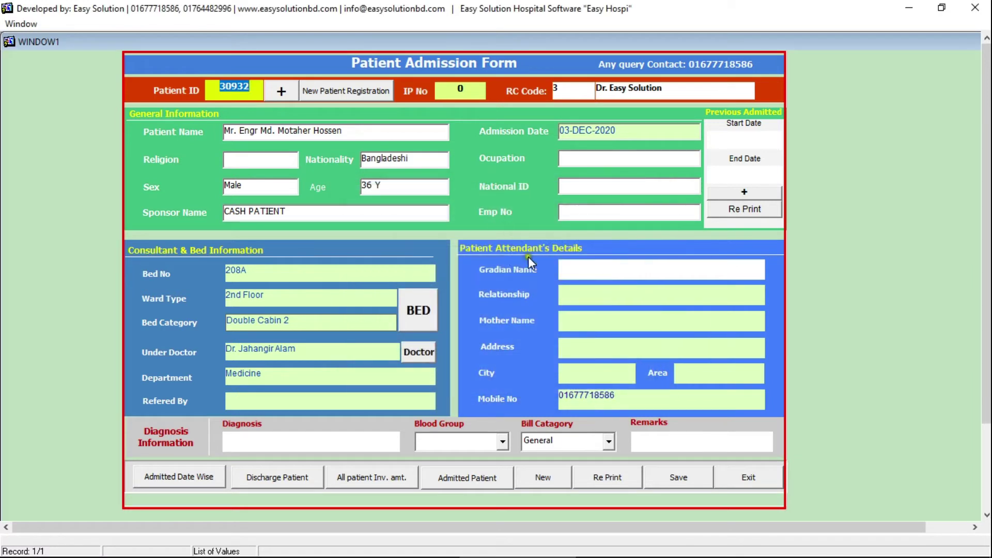
left_click(573, 267)
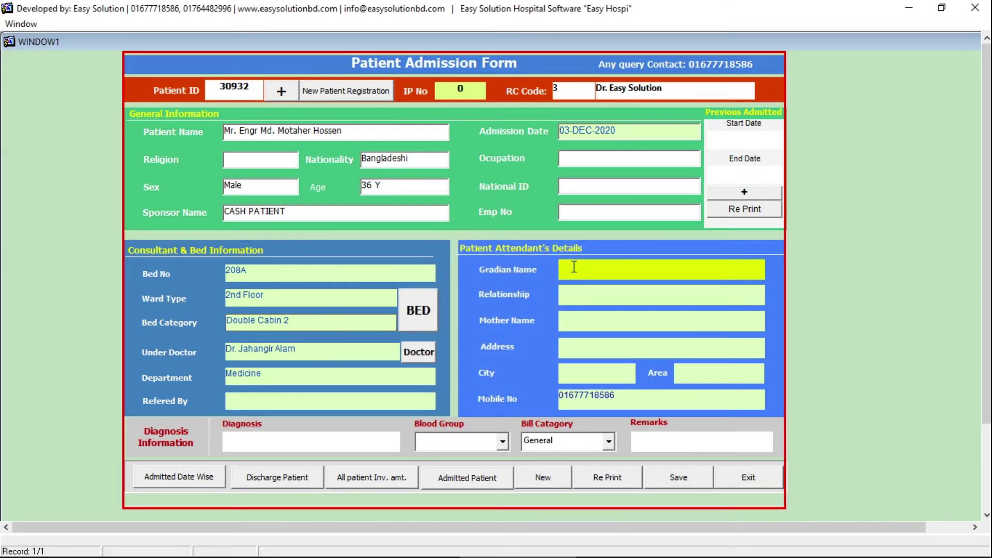
- Enter the guardian's name with relationship Father
left_click(567, 289)
type("Fa")
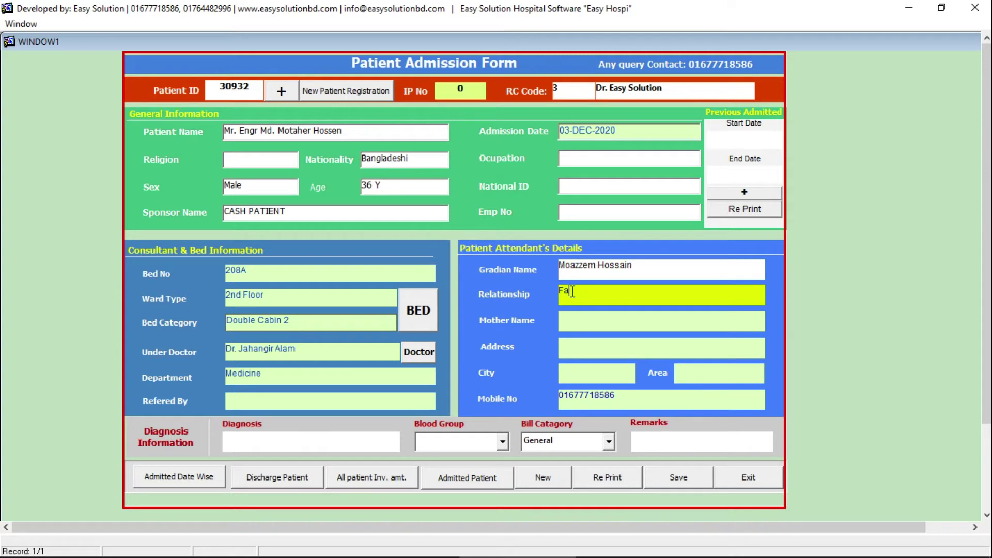
type("ther")
double_click(615, 295)
left_click(561, 399)
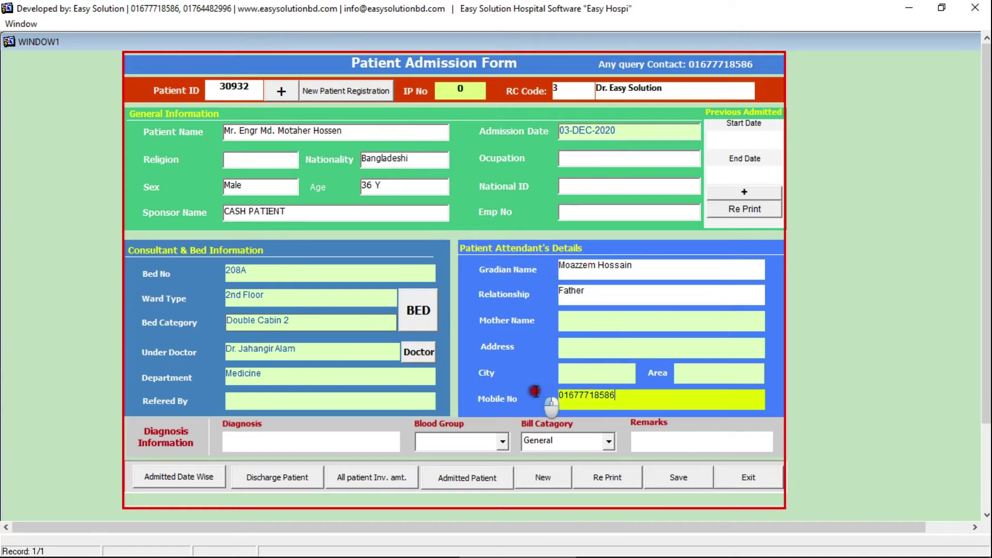
- Set diagnosis Vomiting, keep bill category General, and save the admission
left_click(302, 440)
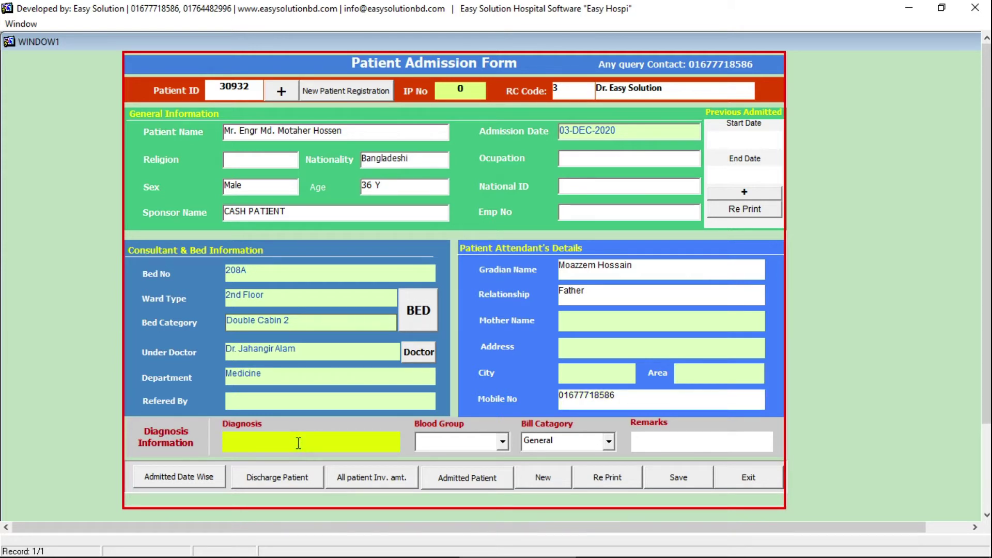
double_click(300, 443)
double_click(388, 223)
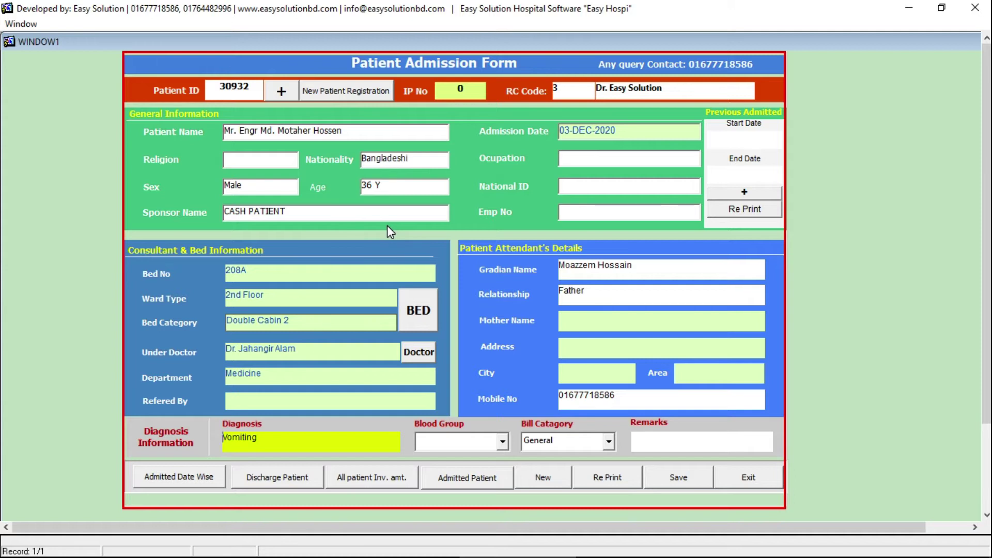
left_click(467, 442)
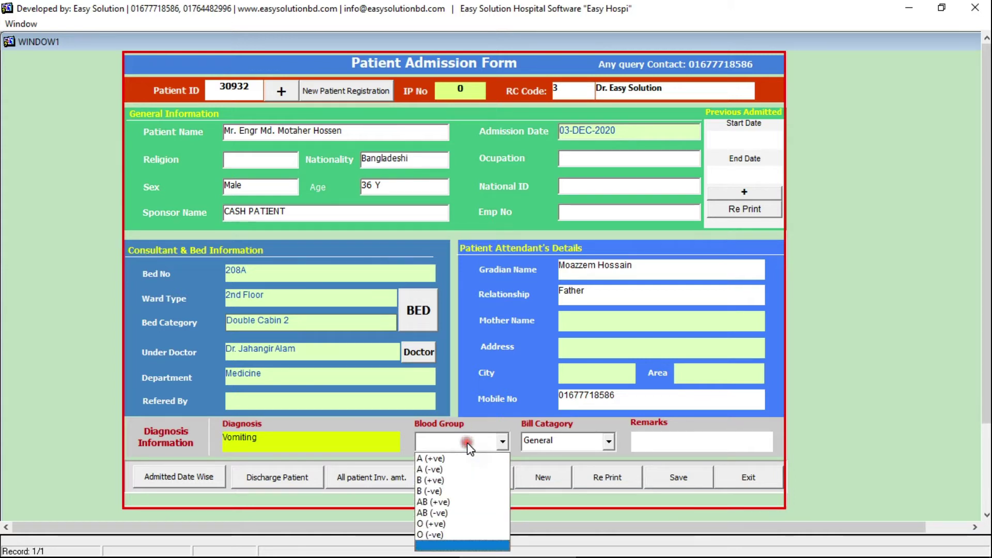
left_click(467, 442)
left_click(573, 442)
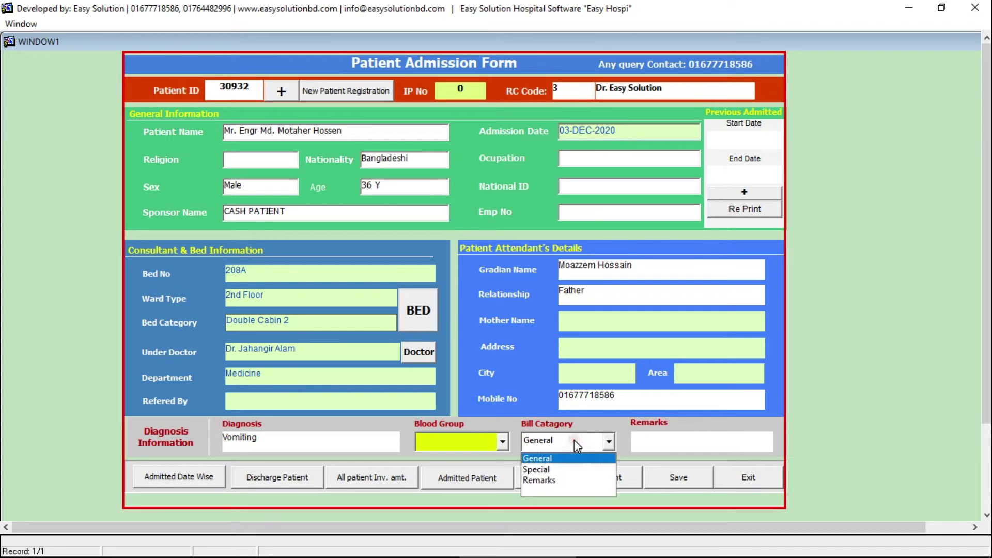
left_click(575, 440)
left_click(686, 439)
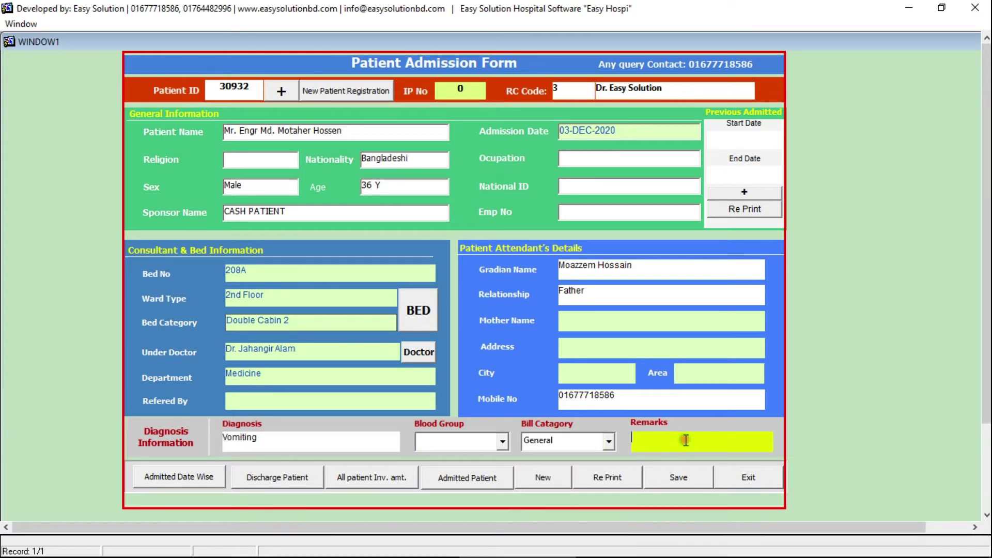
left_click(661, 476)
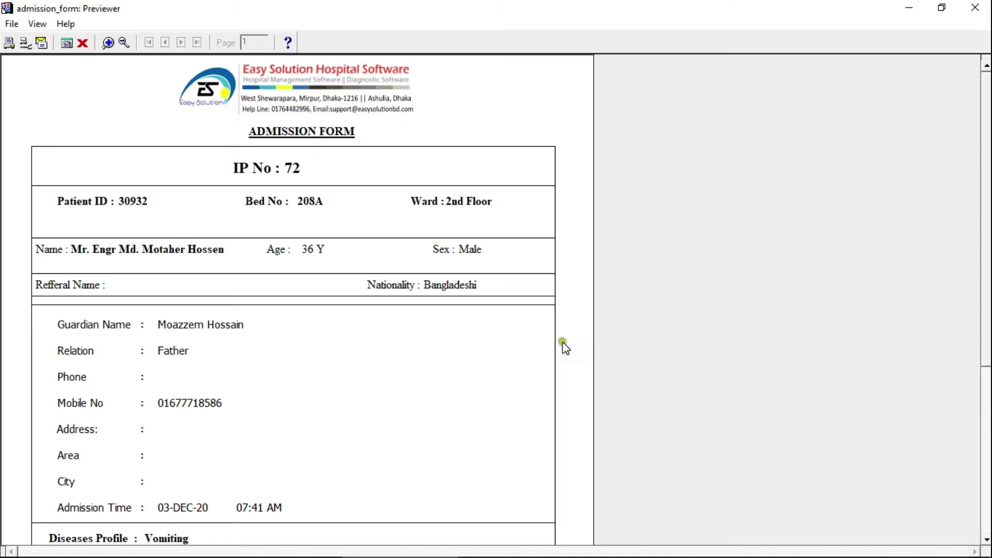
- Scroll through the IP No 72 admission form preview, then close the preview and the form
mouse_move(986, 161)
left_mouse_down()
mouse_move(988, 176)
mouse_move(985, 143)
left_mouse_up()
left_click_drag(985, 142, 981, 390)
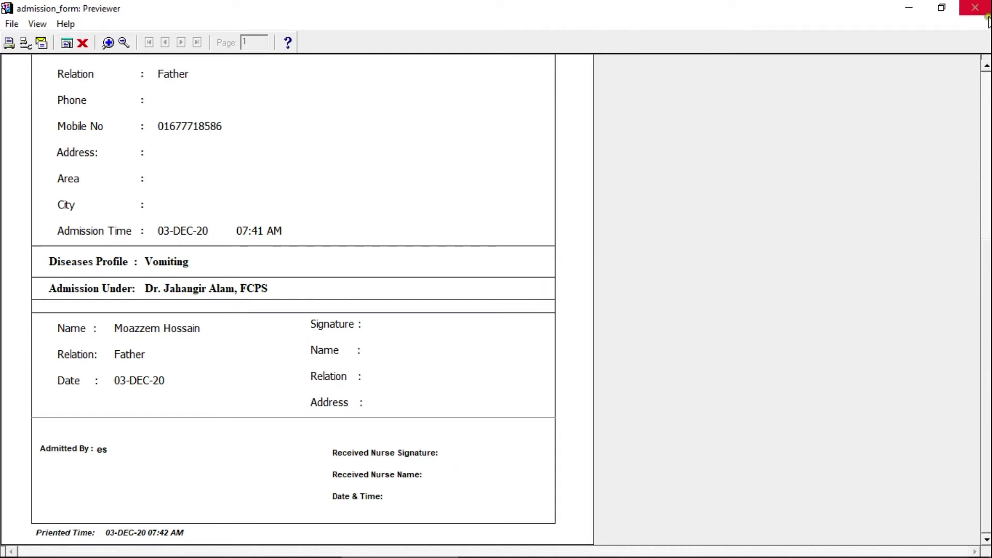
scroll(298, 300, "up", 10)
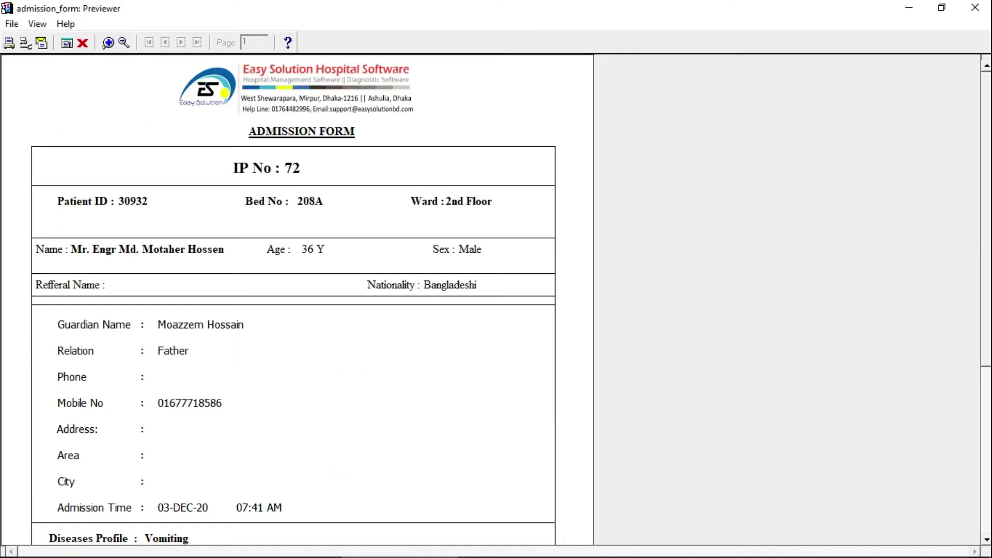
left_click(984, 8)
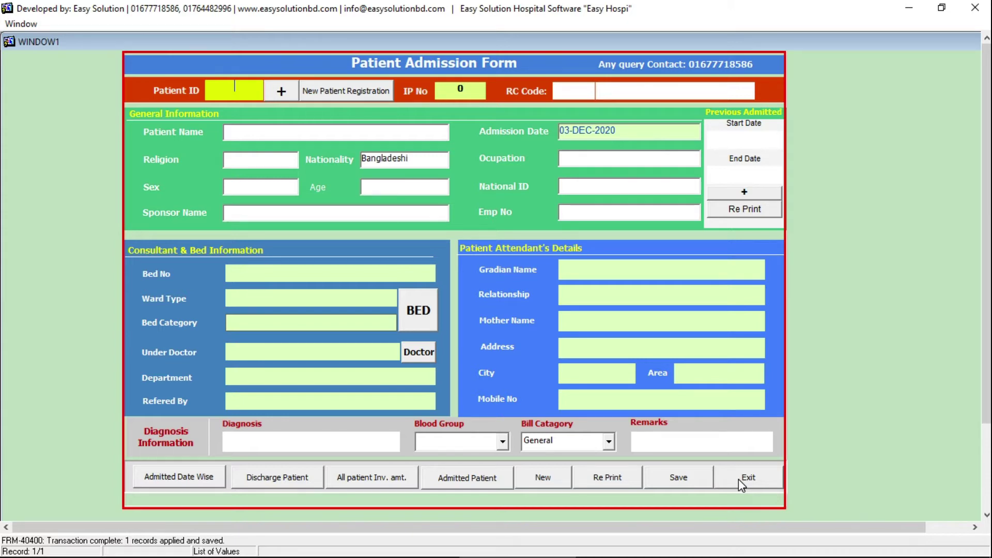
left_click(739, 479)
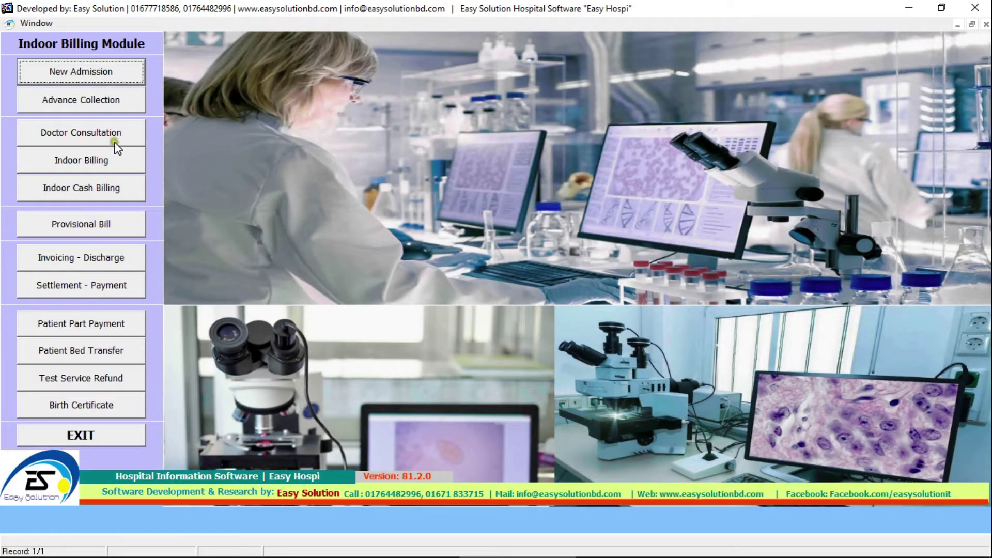
- Load inpatient IP No 72 into the Advance Collection form
left_click(133, 100)
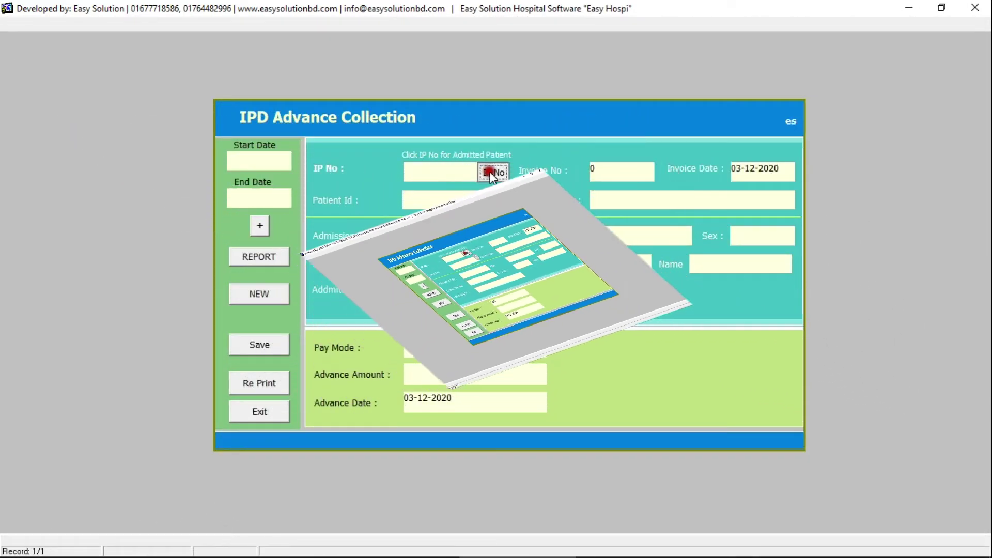
left_click(480, 176)
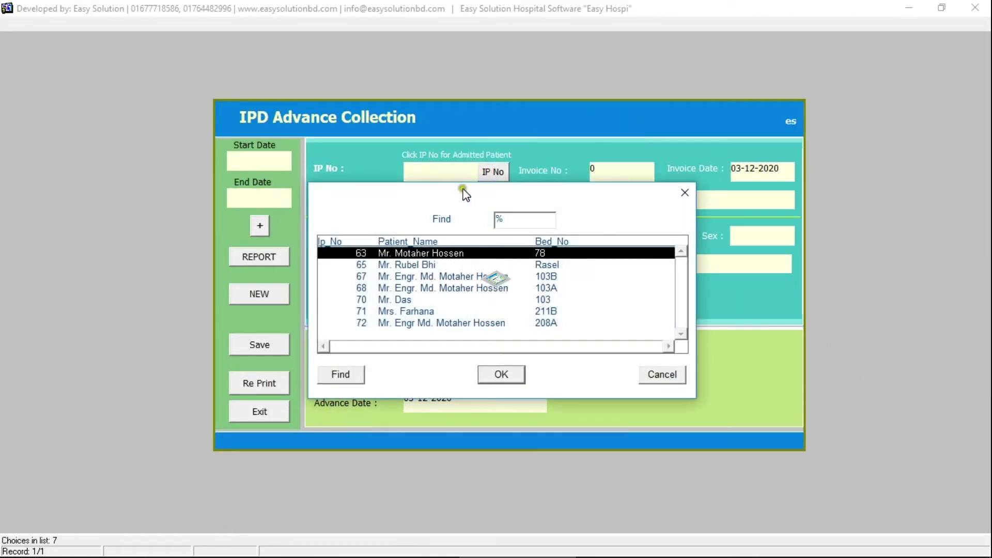
left_click(490, 328)
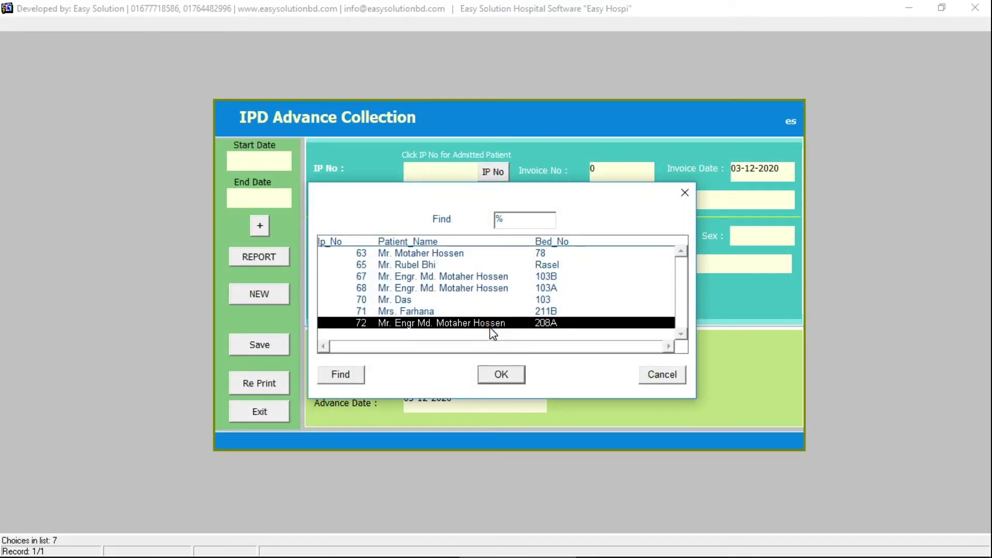
double_click(490, 326)
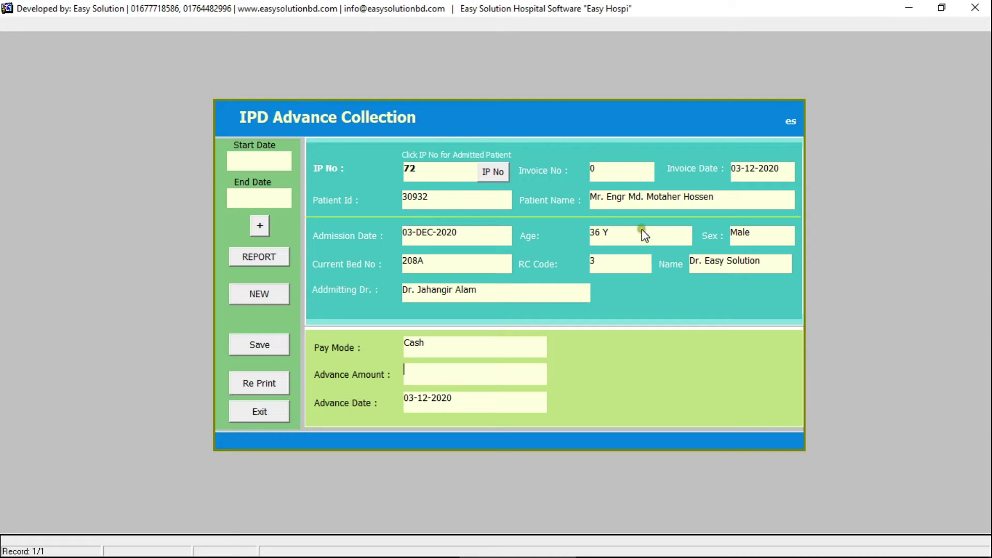
- Save a 2000 advance and review and close its bill 7 receipt
left_click(558, 339)
type("2000")
left_click(281, 350)
left_click(241, 275)
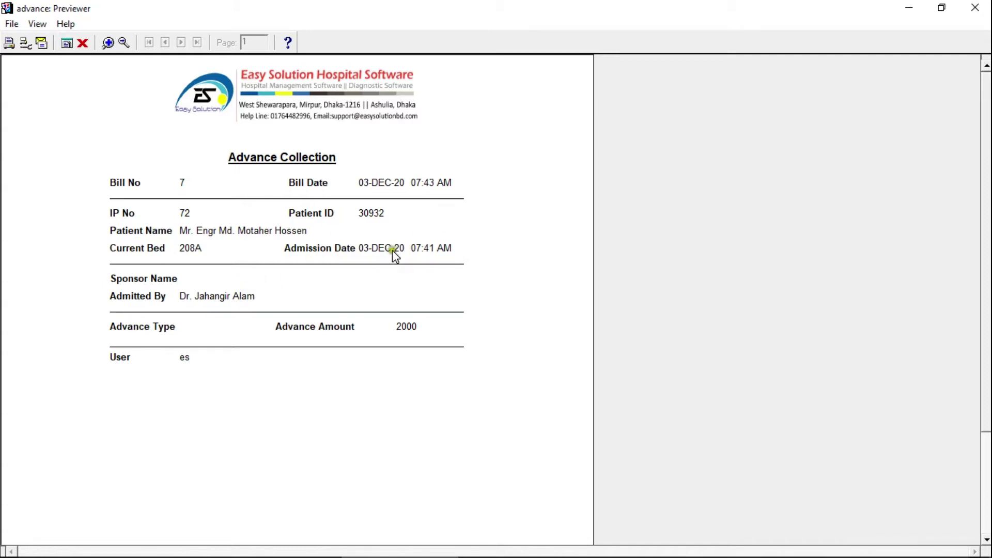
left_click(401, 265)
left_click(975, 7)
- Record a 1000 Medicine-doctor consultation for IP No 72 dated 03-DEC-2020
left_click(260, 411)
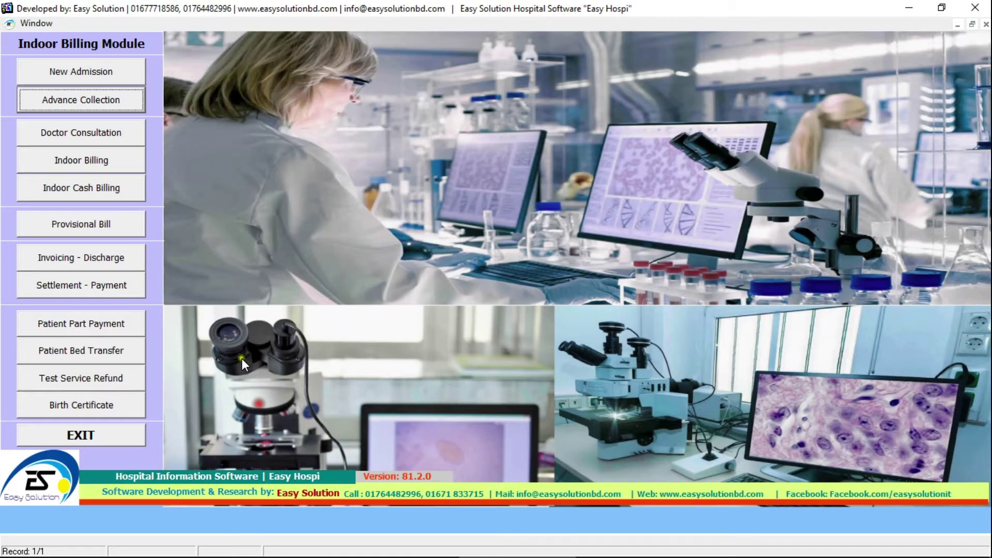
left_click(116, 130)
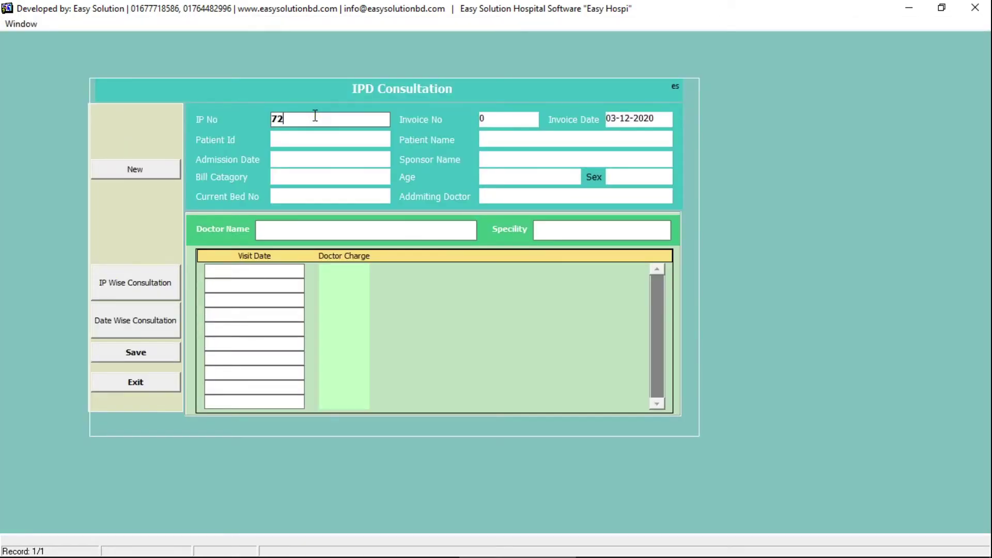
key("Return")
left_click(230, 299)
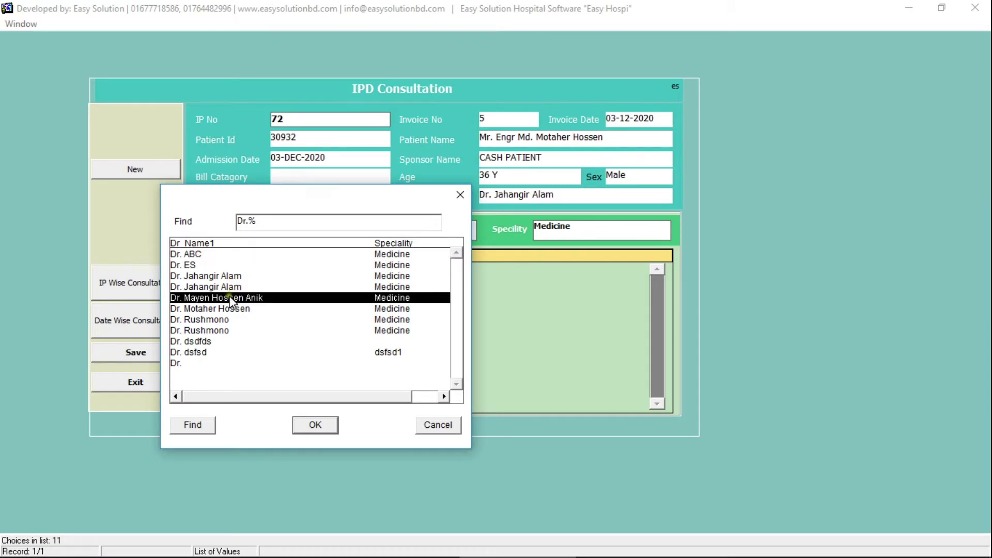
double_click(230, 298)
left_click(252, 271)
left_click(348, 270)
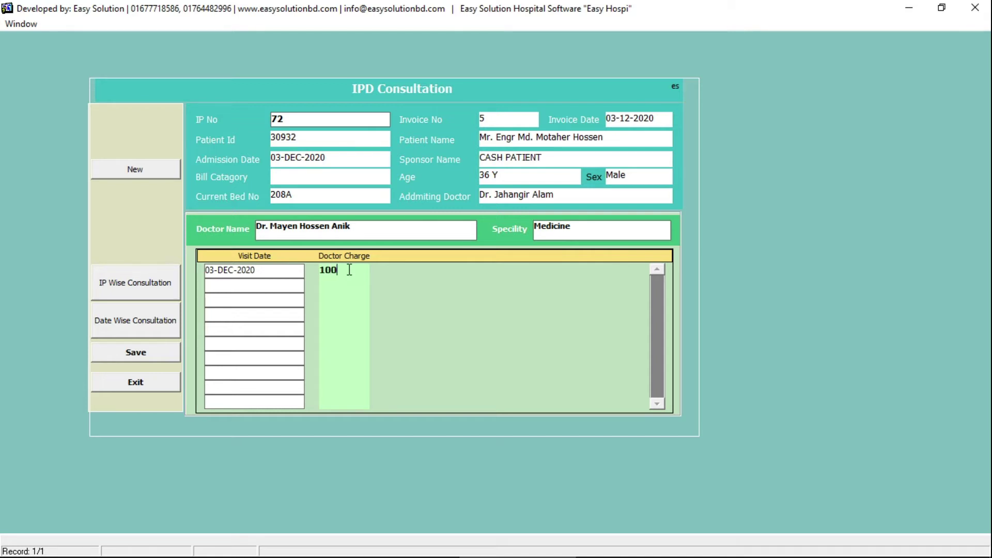
left_click(175, 357)
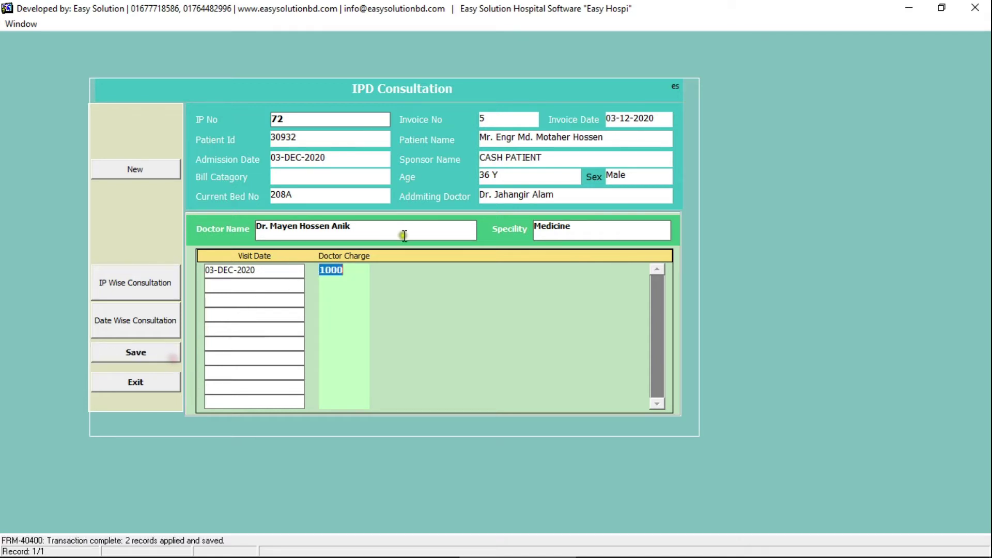
left_click(137, 385)
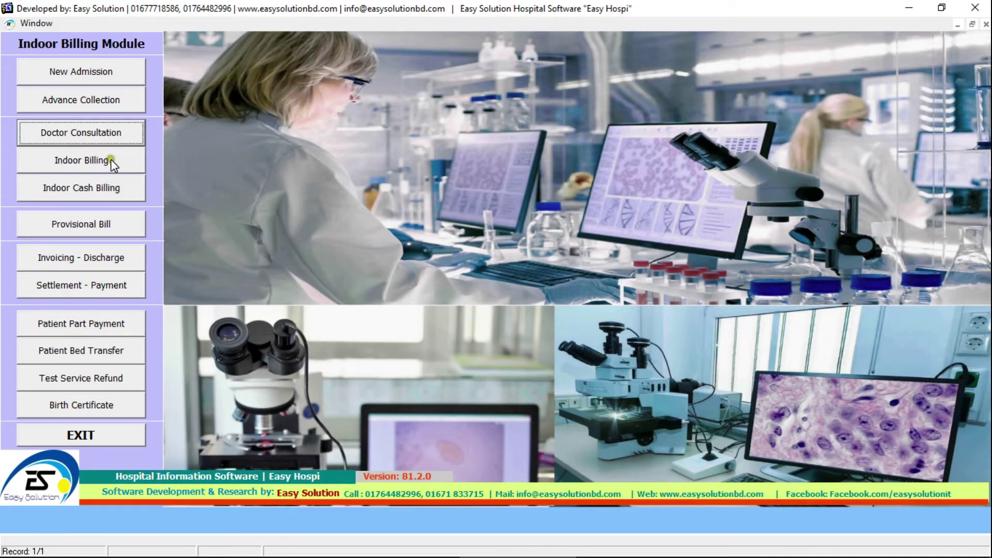
- Start a service slip for IP No 72 with CBC, ESR and S. Creatinine
left_click(112, 160)
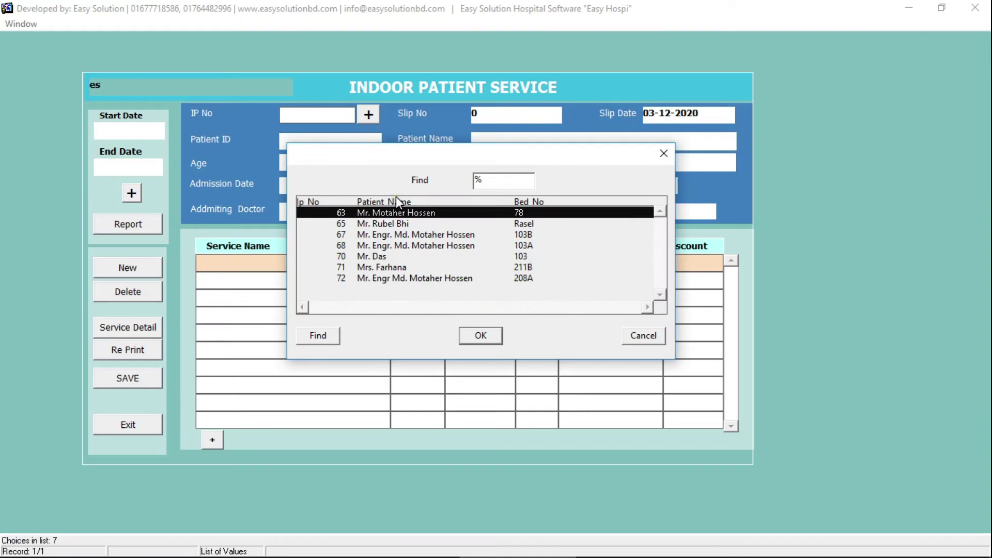
key("Down")
key("Down")
key("Down")
key("Down")
key("Down")
key("Down")
key("Return")
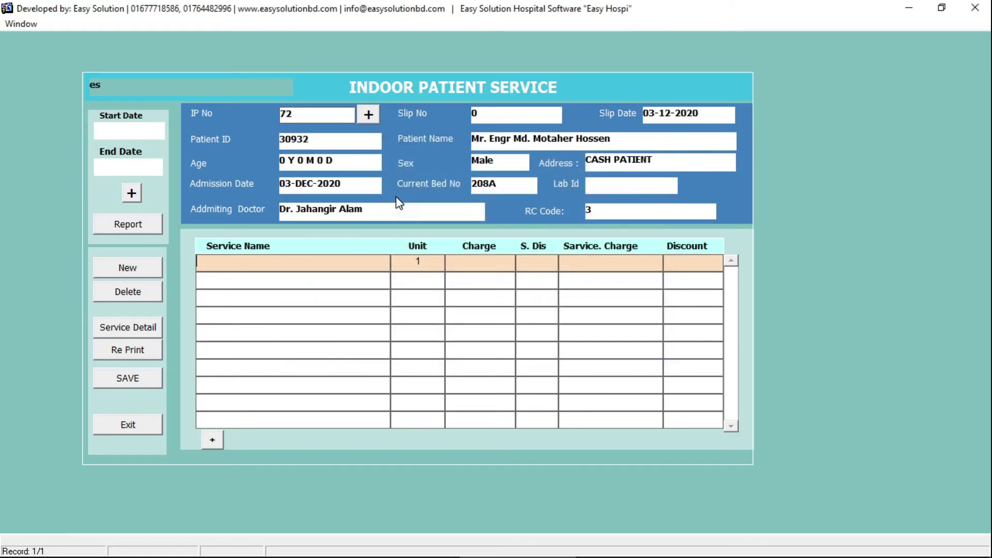
type("cbC%")
key("Return")
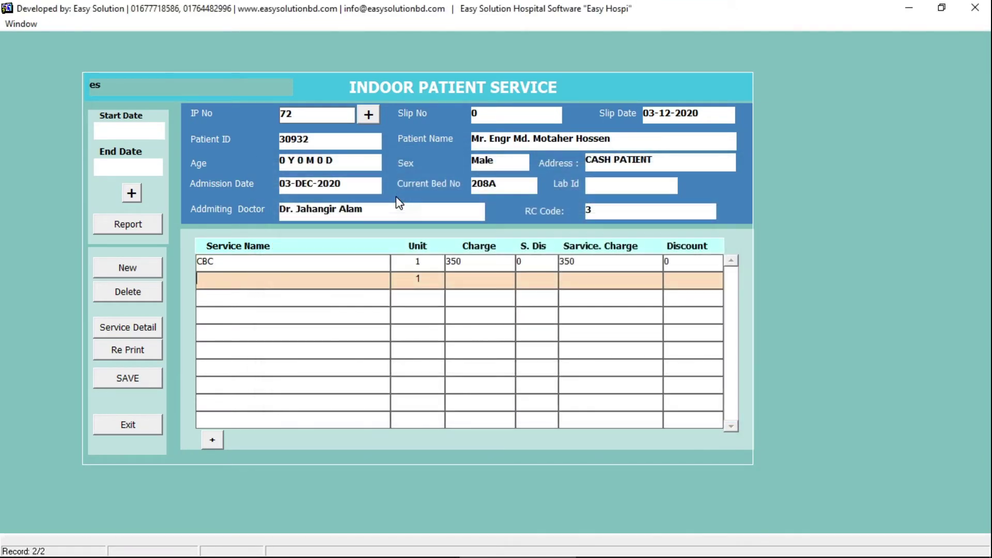
type("esr%")
key("Return")
type("s. creatinine%")
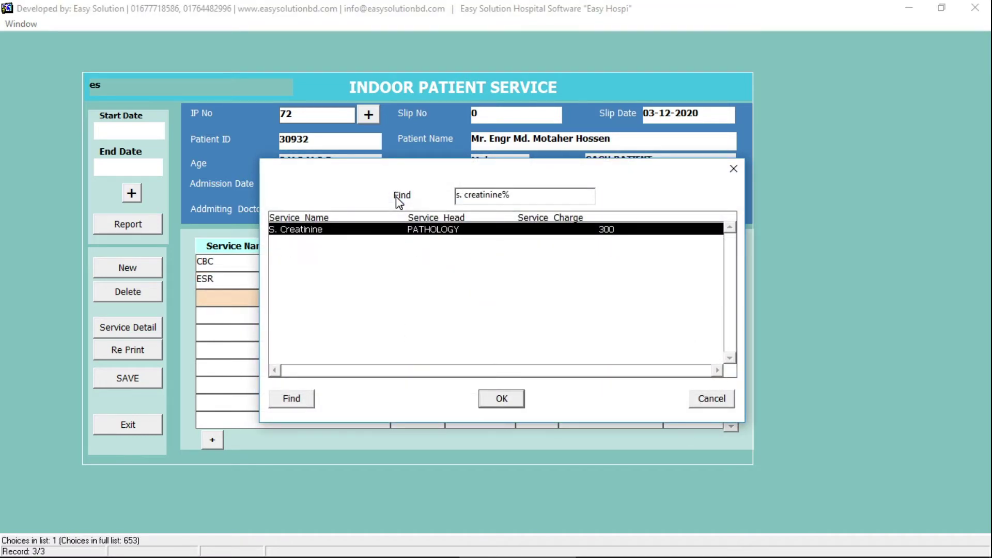
key("Return")
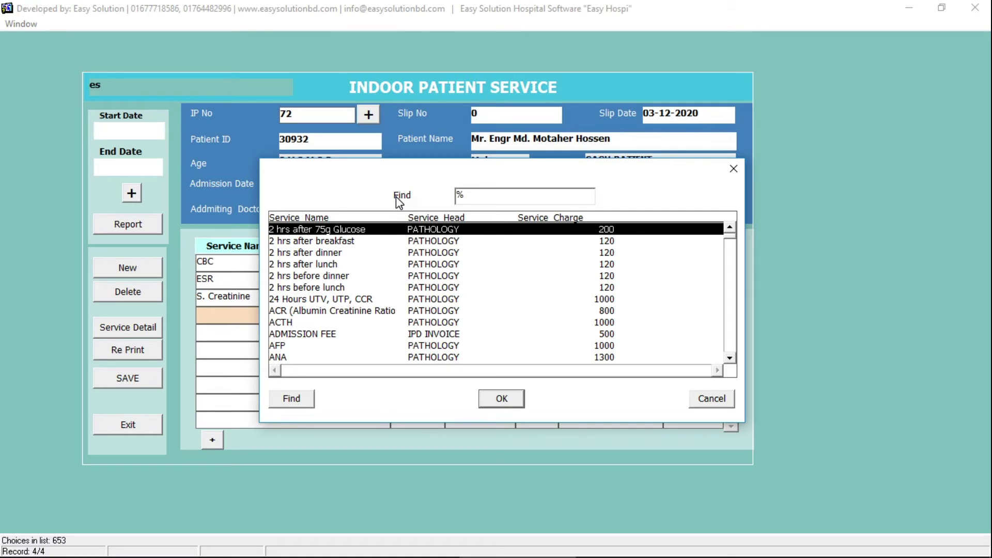
- Add Urothral for Gram Stain, USG of KUB Male and Stool R/E
type("urothral for Gram  Stain")
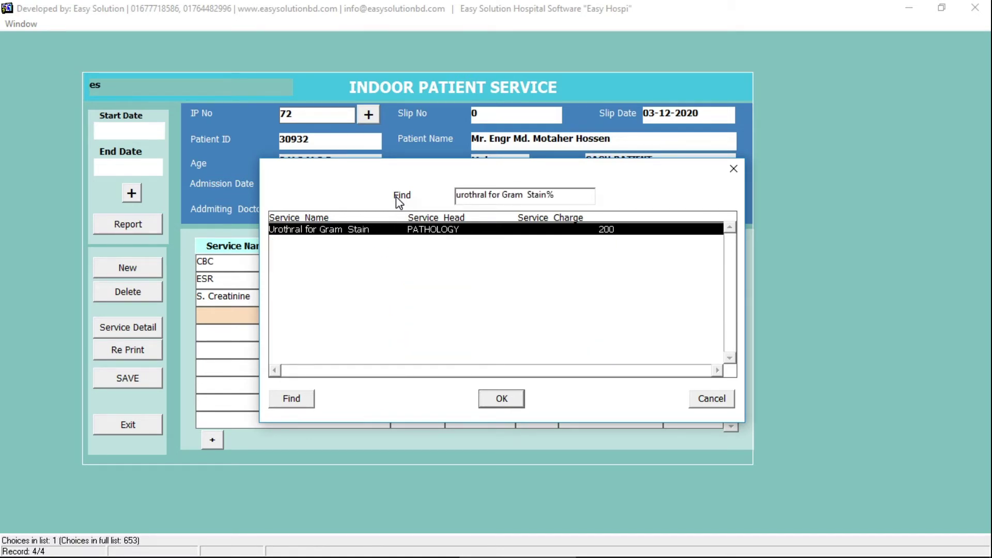
key("Return")
type("usG %")
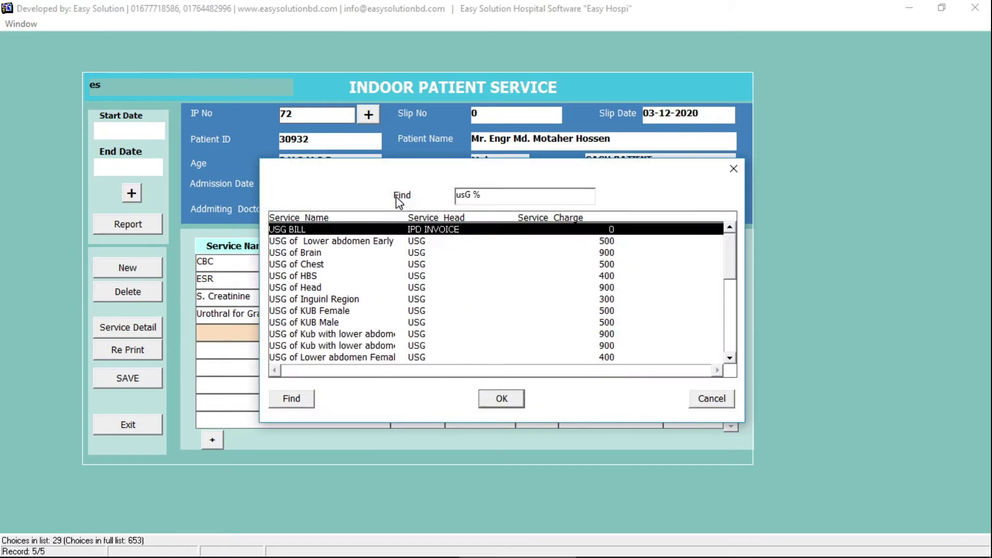
key("Down")
key("Down")
key("Down")
key("Down")
key("Down")
key("Down")
key("Down")
key("Down")
key("Return")
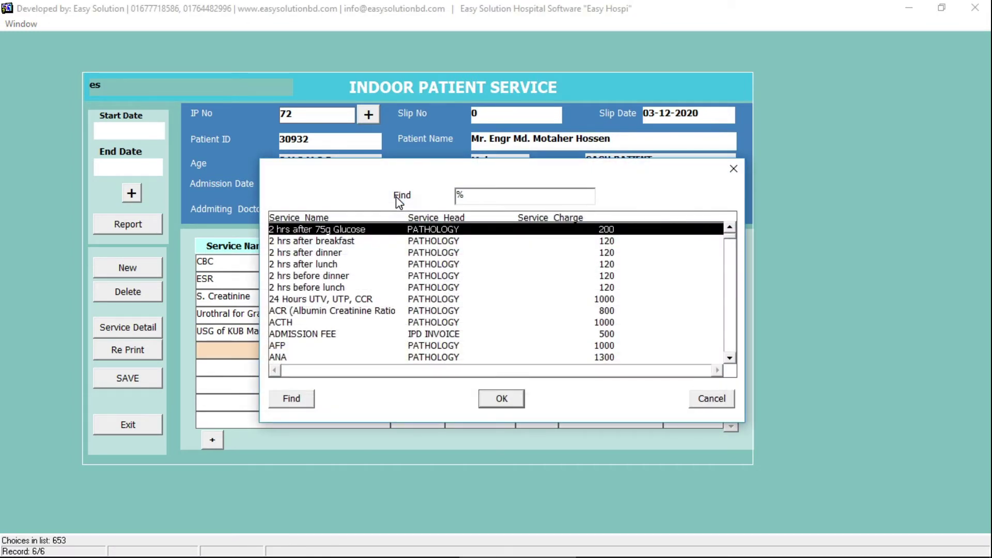
type("sto")
key("Down")
key("Down")
key("Down")
key("Down")
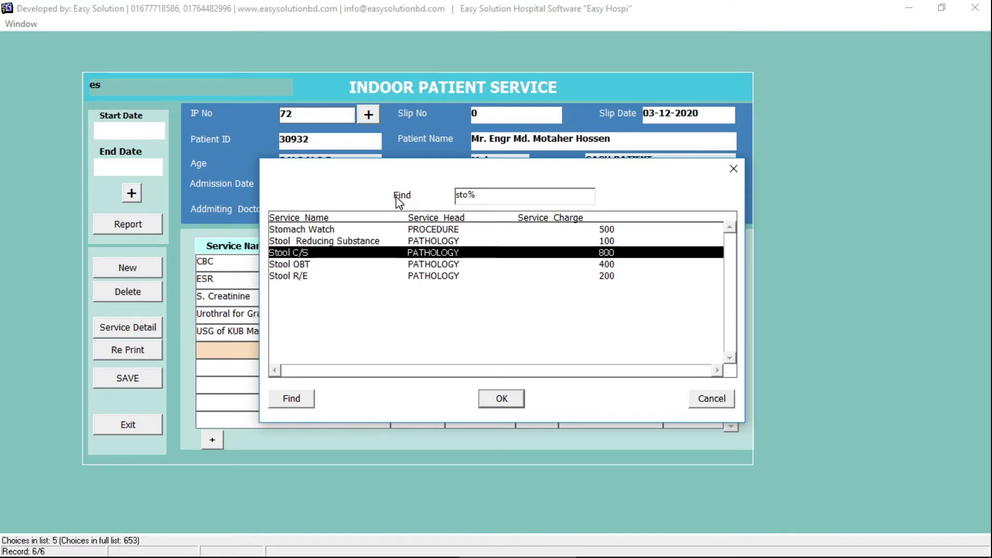
key("Return")
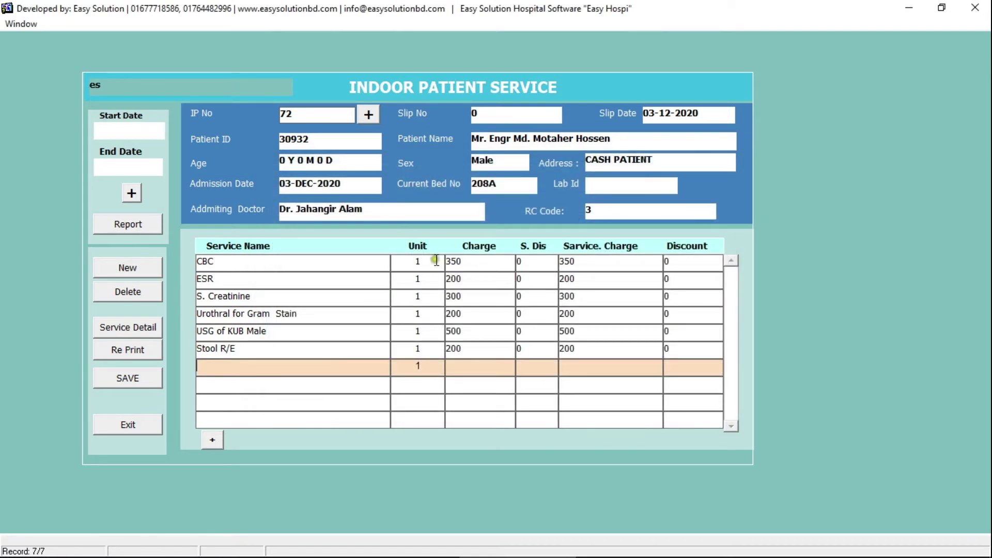
- Add 2 hrs after 75g Glucose with 2 units
left_click(436, 261)
left_click(372, 368)
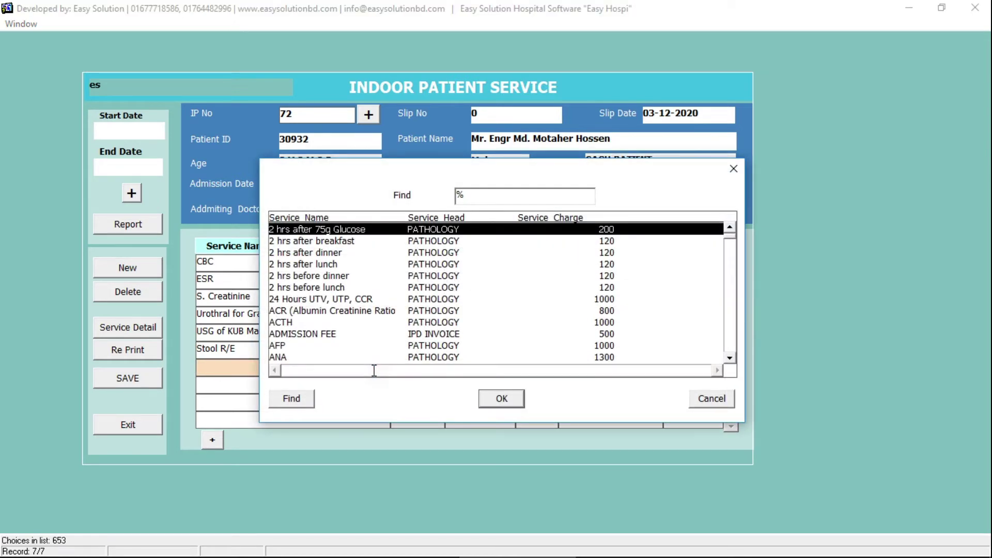
key("Return")
left_click(430, 362)
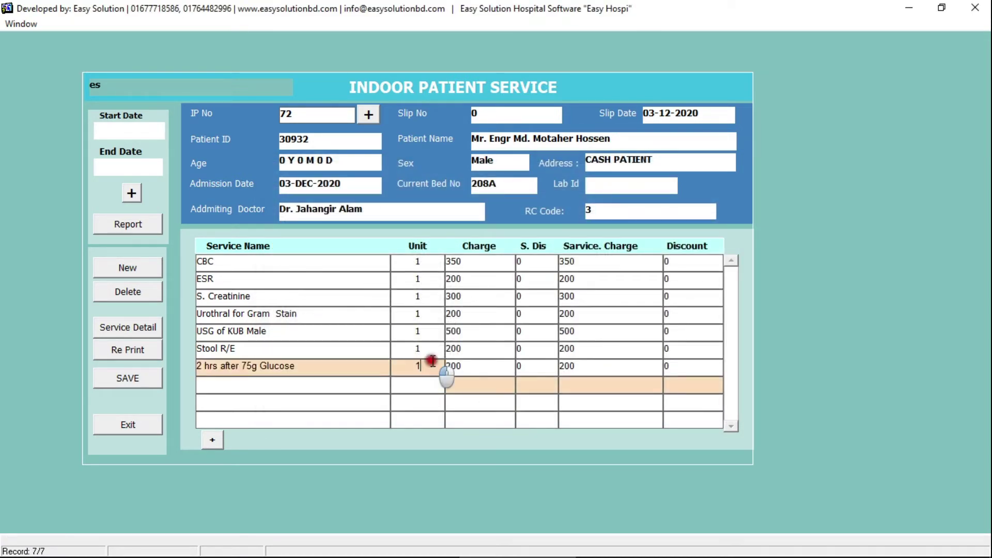
left_click(432, 362)
type("2")
key("Tab")
- Save the seven-service slip netting 2,150 and close its preview and form
left_click(575, 381)
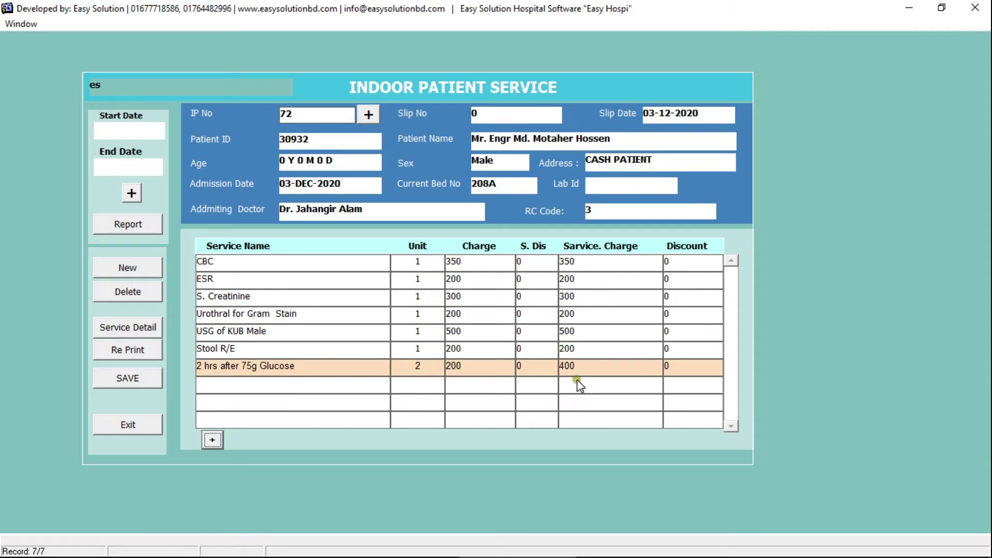
left_click(138, 383)
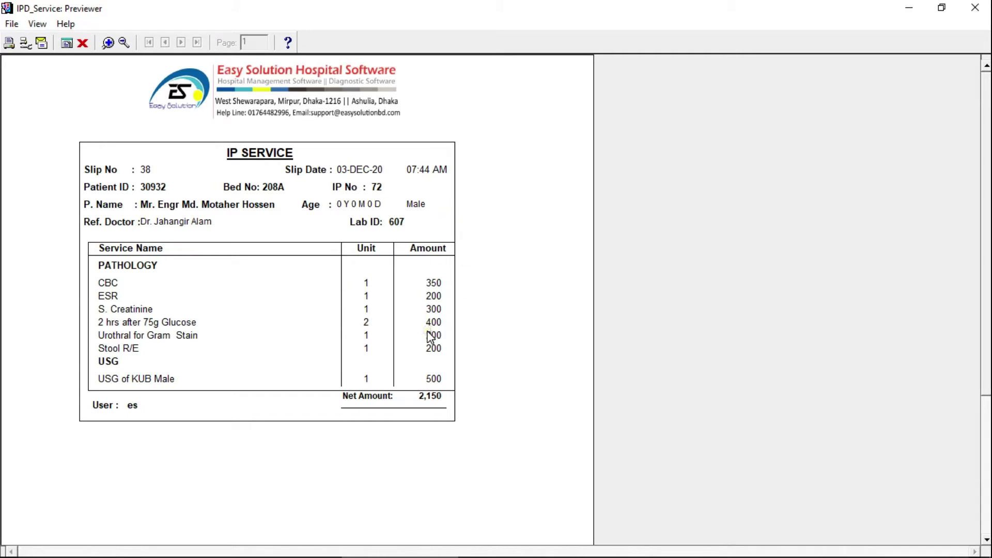
left_click(86, 43)
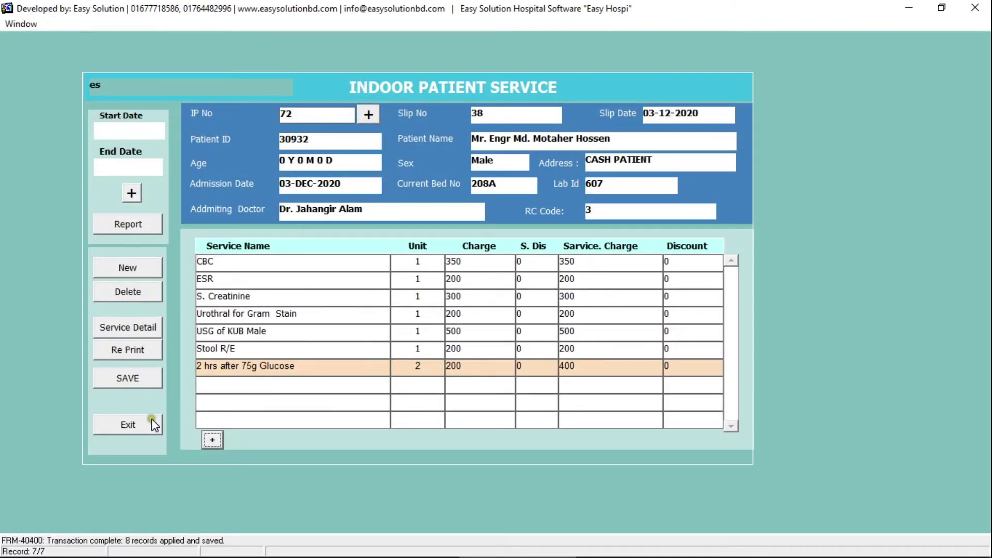
left_click(151, 421)
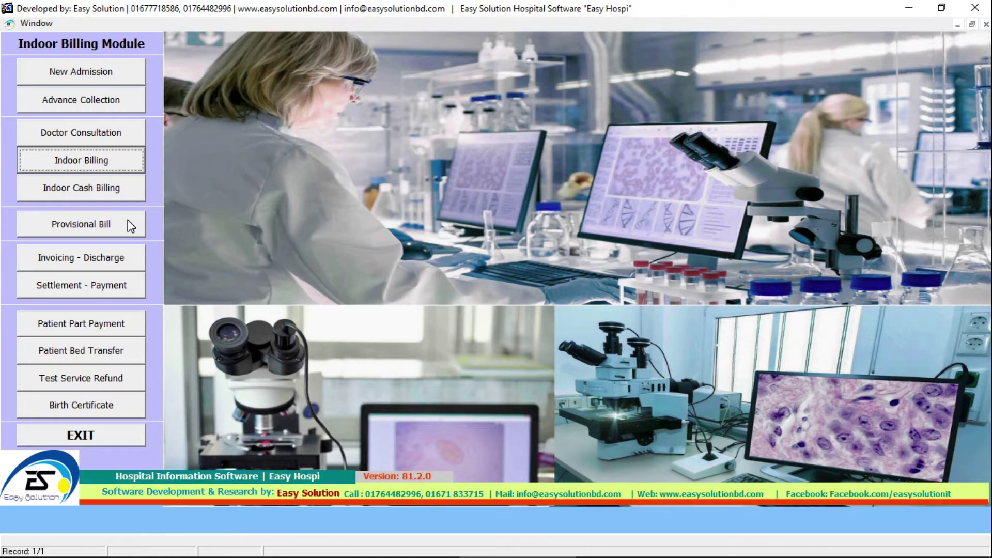
- Load IP No 72 into a provisional bill, save it, and review the 4870 balance
left_click(98, 228)
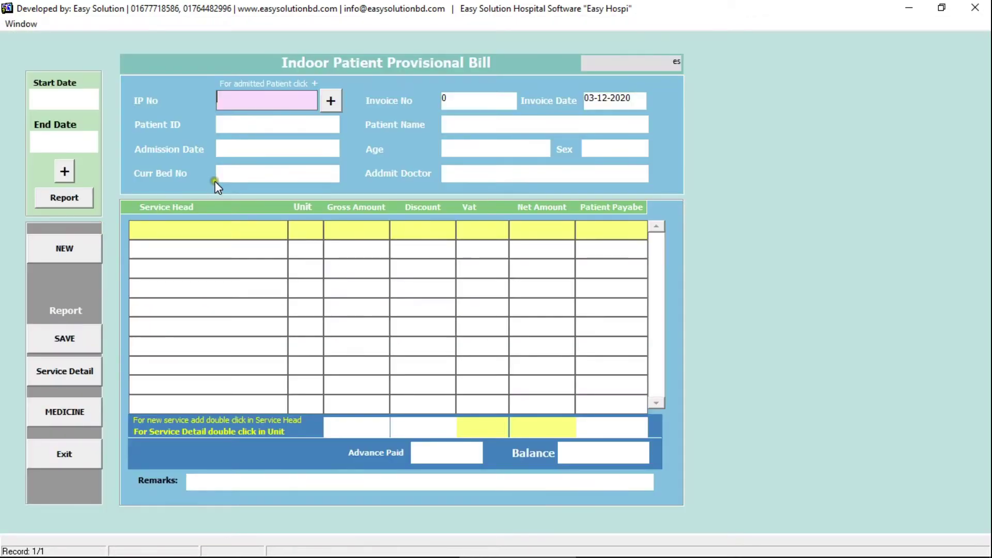
type("72")
key("Return")
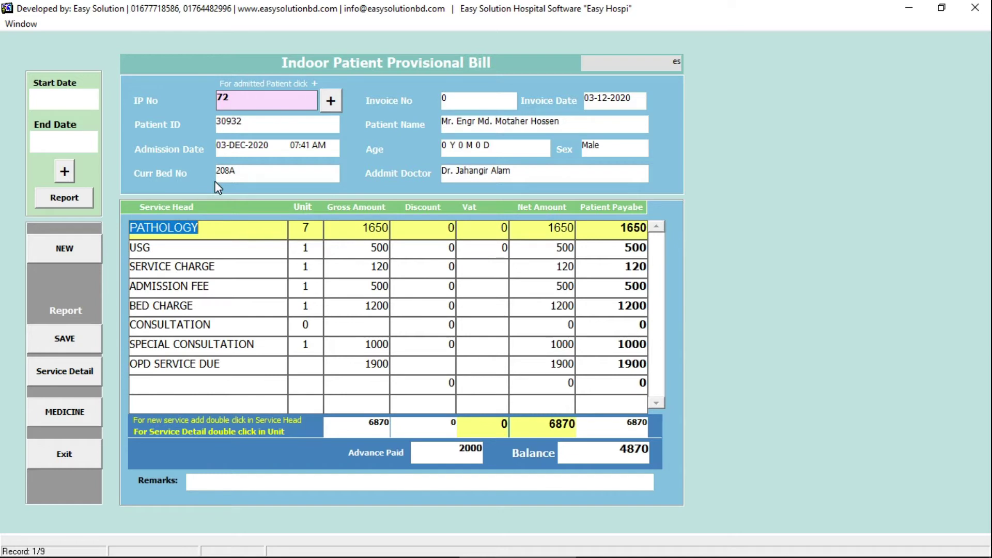
key("Down")
key("Down")
key("Down")
key("Down")
key("Down")
key("Down")
key("Down")
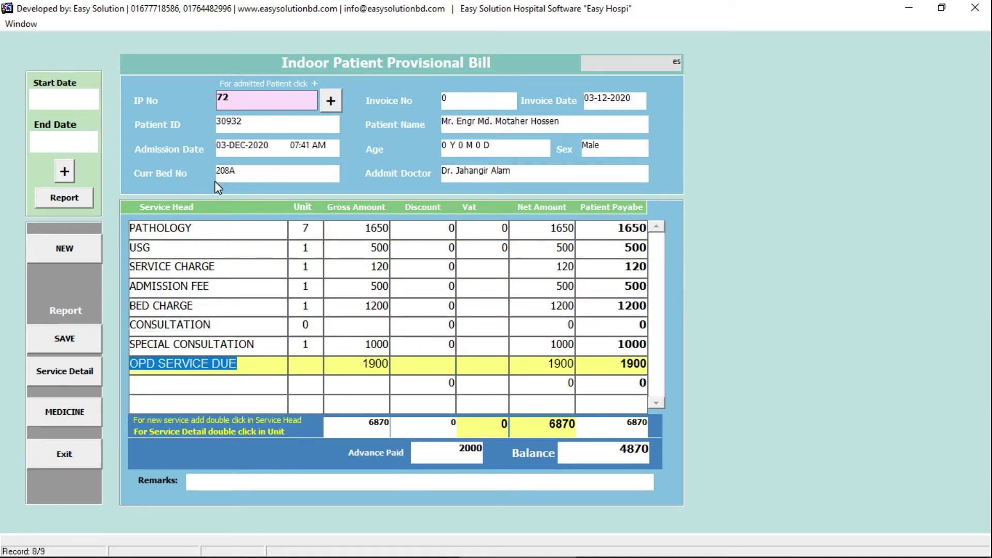
left_click(204, 228)
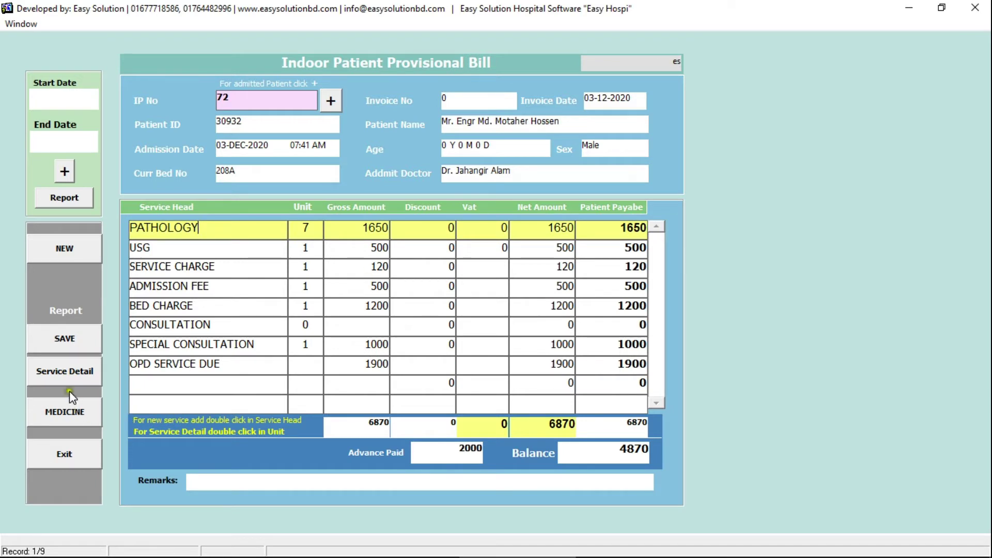
left_click(64, 337)
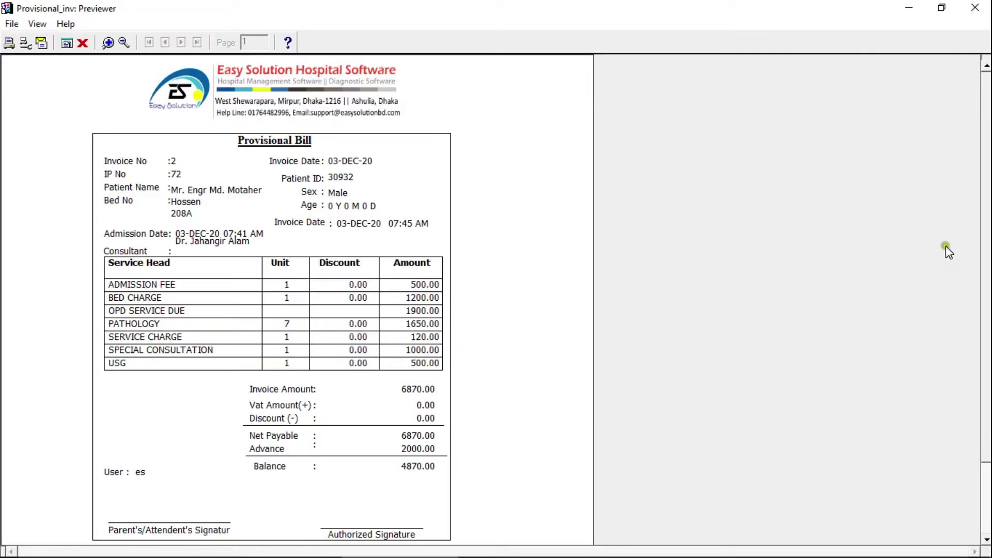
scroll(985, 228, "down", 1)
left_click(416, 455)
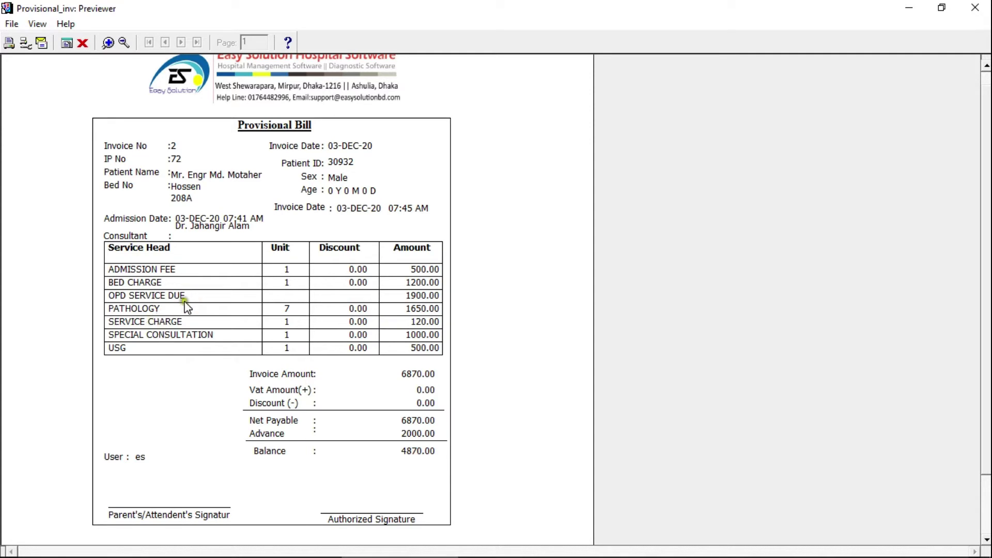
left_click(975, 8)
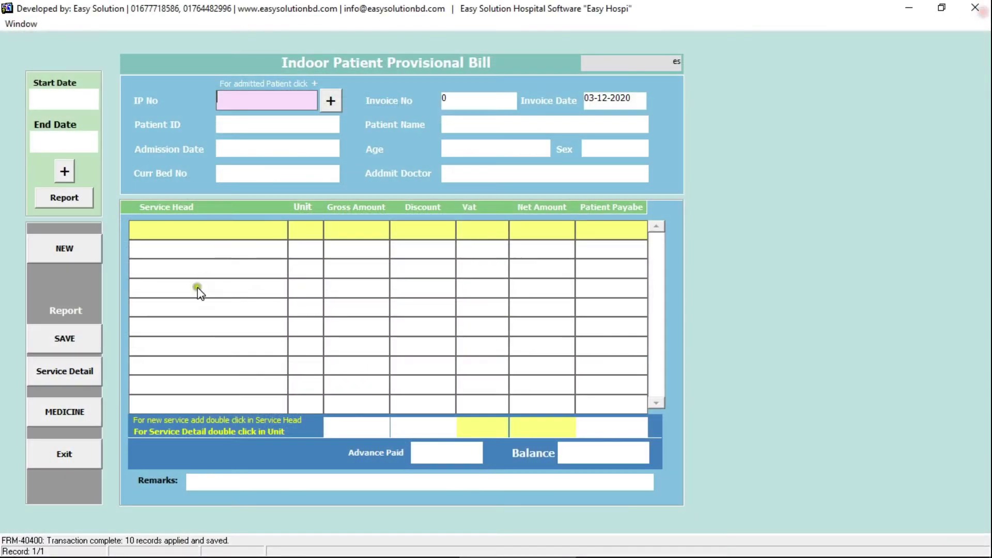
left_click(86, 443)
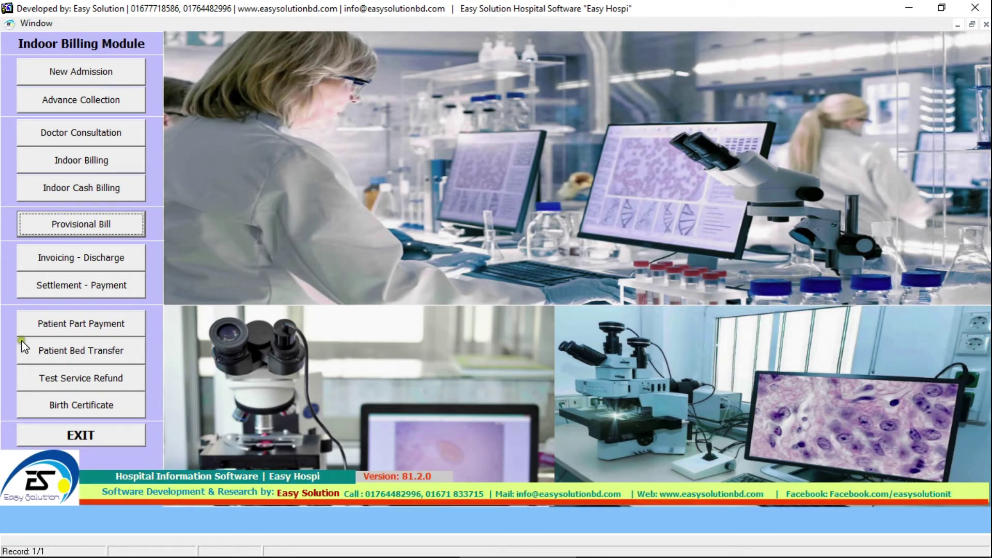
- Open discharge invoicing for IP No 72 and add an empty service row
left_click(99, 258)
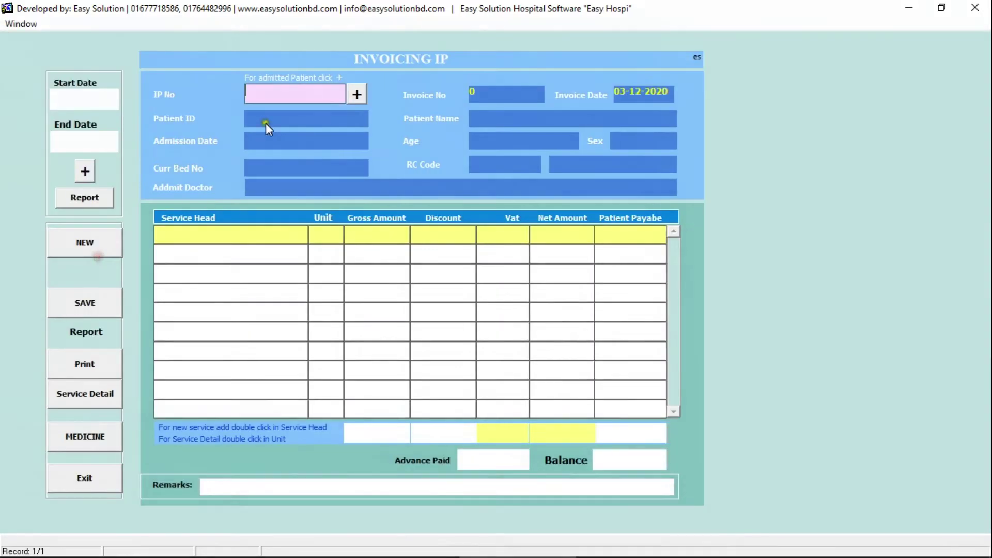
double_click(339, 92)
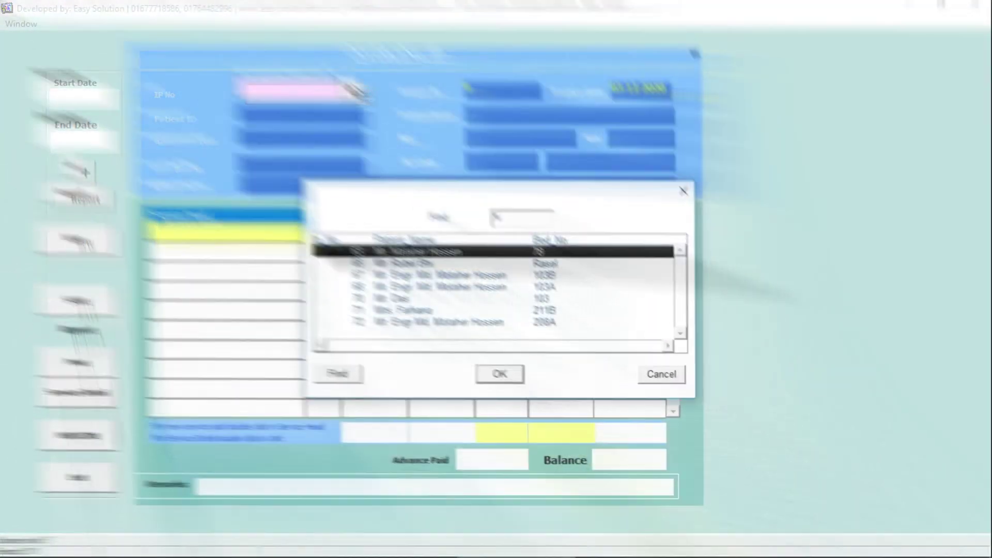
key("Down")
key("Down")
key("Down")
key("Down")
key("Down")
key("Down")
key("Return")
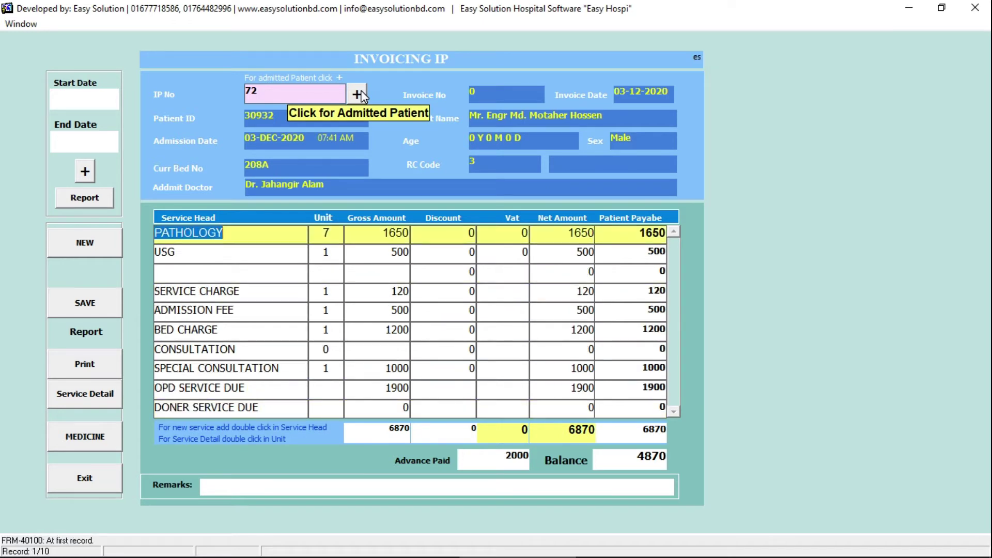
key("Down")
key("Up")
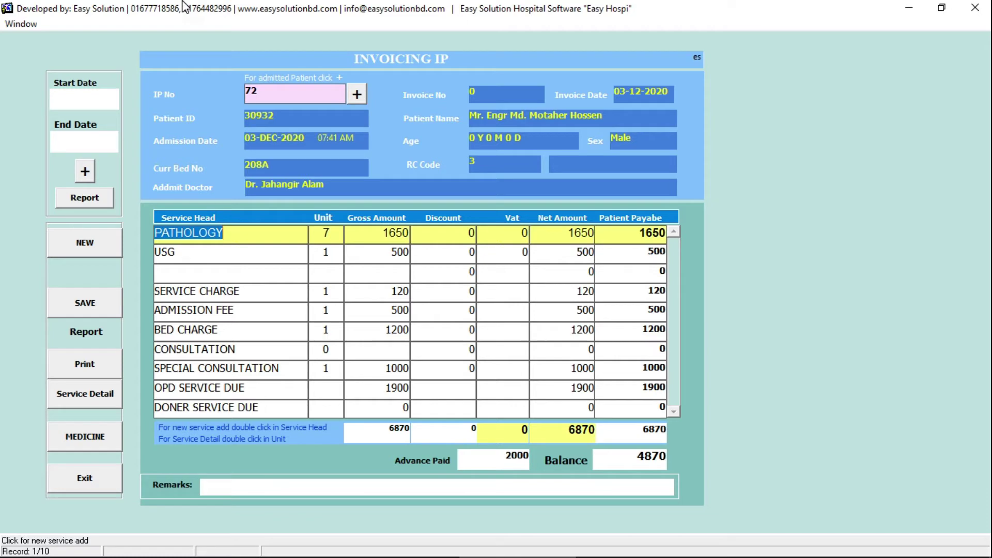
left_click(250, 258)
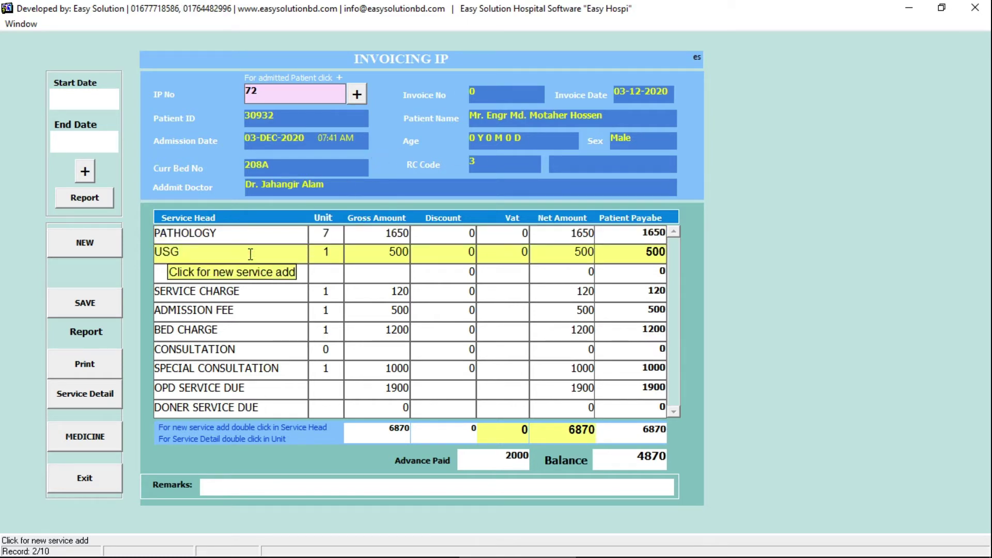
key("Down")
key("Down")
key("Down")
key("Down")
key("Down")
key("Down")
key("Down")
key("Down")
key("Down")
key("Up")
key("Down")
- Add a CTG service head with a 1000 gross amount
double_click(211, 401)
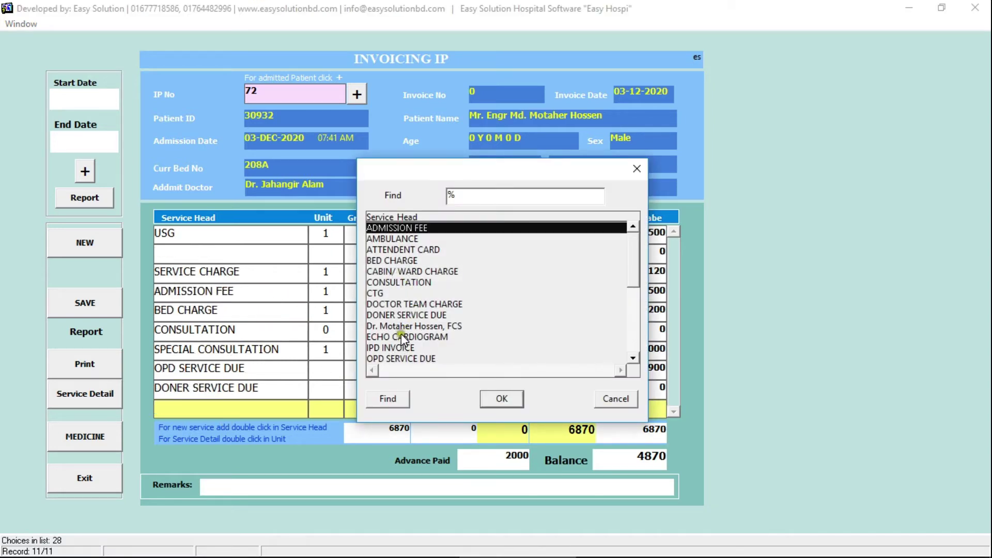
double_click(404, 293)
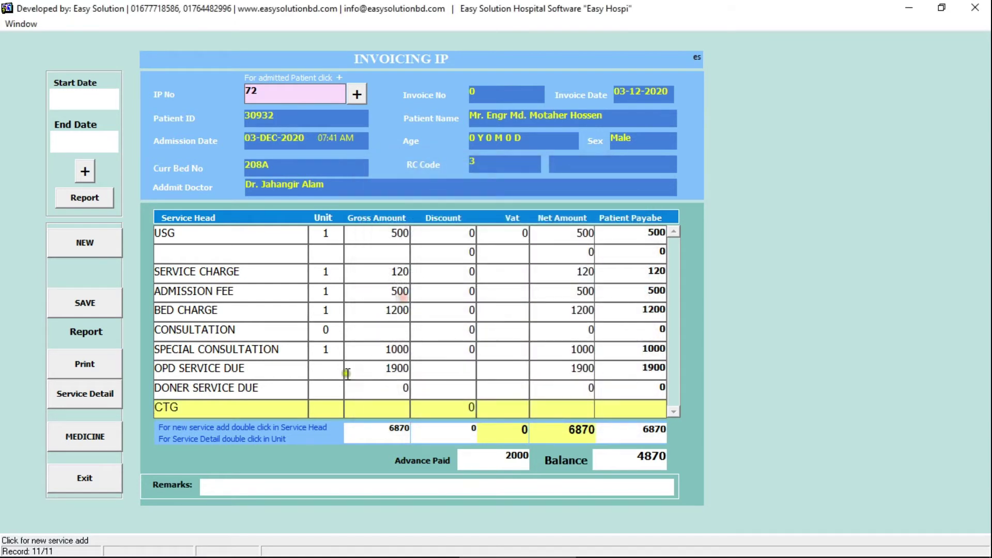
left_click(325, 396)
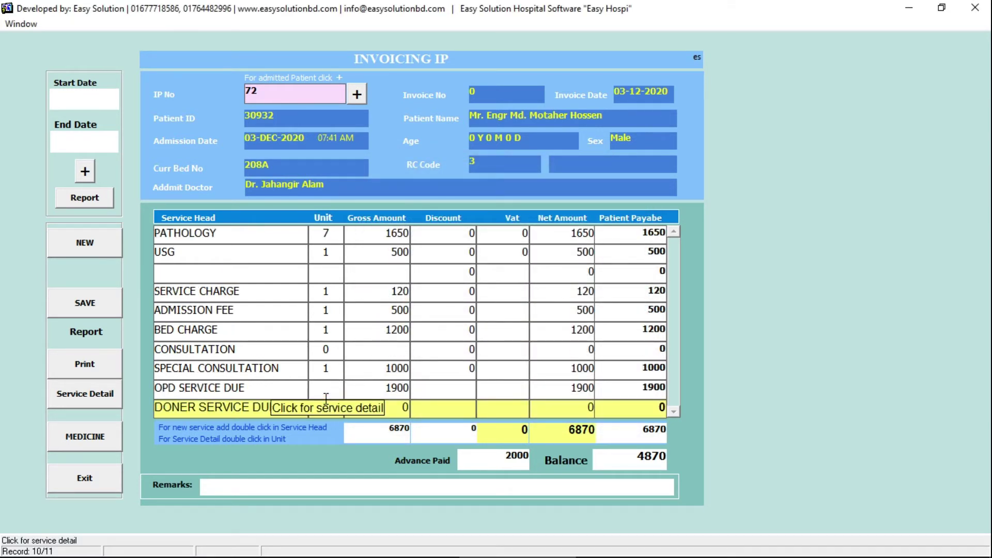
scroll(326, 398, "down", 1)
left_click(326, 401)
left_click(352, 407)
type("1")
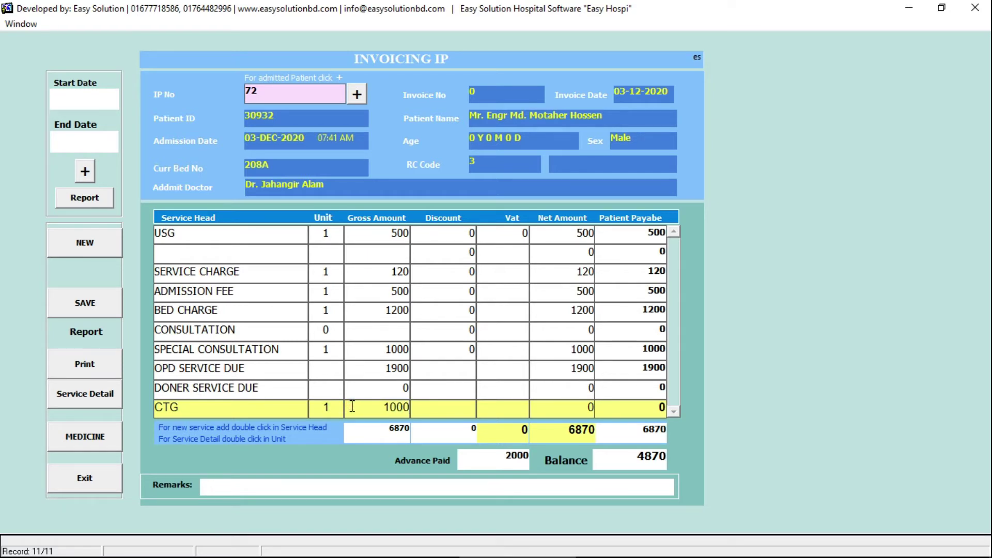
type("000")
key("Return")
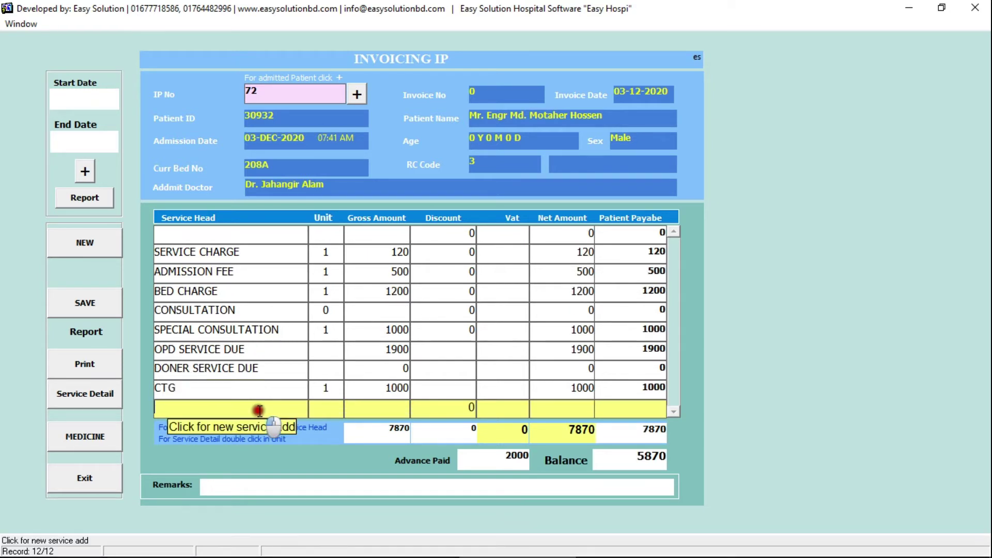
- Add ATTENDENT CARD with 1 unit at 200 gross
double_click(257, 409)
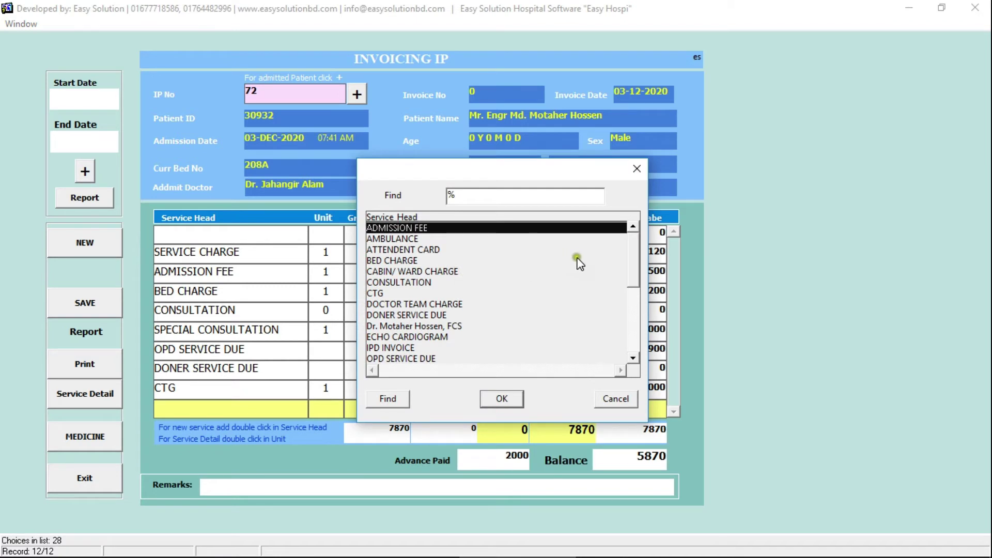
double_click(473, 251)
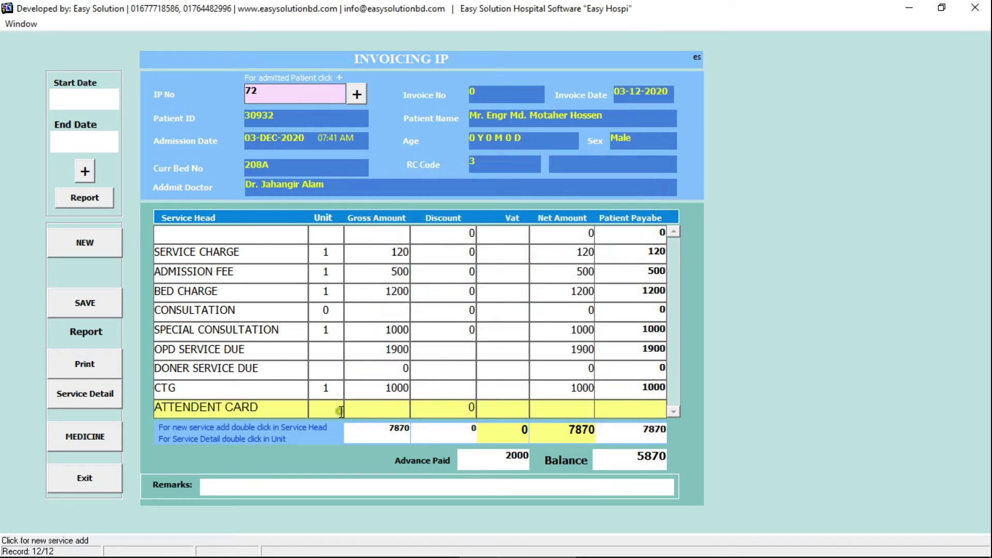
type("1")
left_click(393, 410)
type("2")
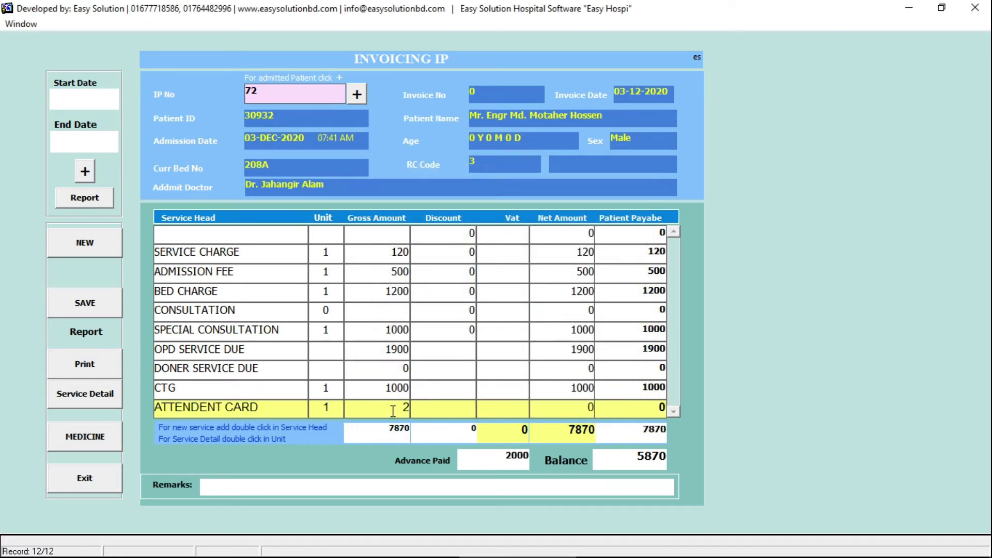
type("00")
key("Return")
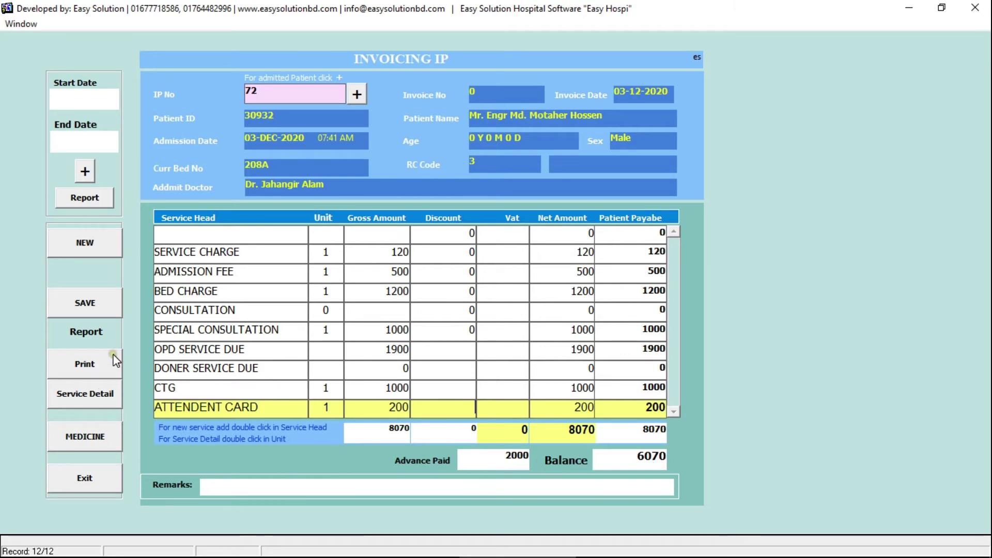
- Save invoice 26 for IP No 72 and review its 8070 Final Bill
left_click(85, 303)
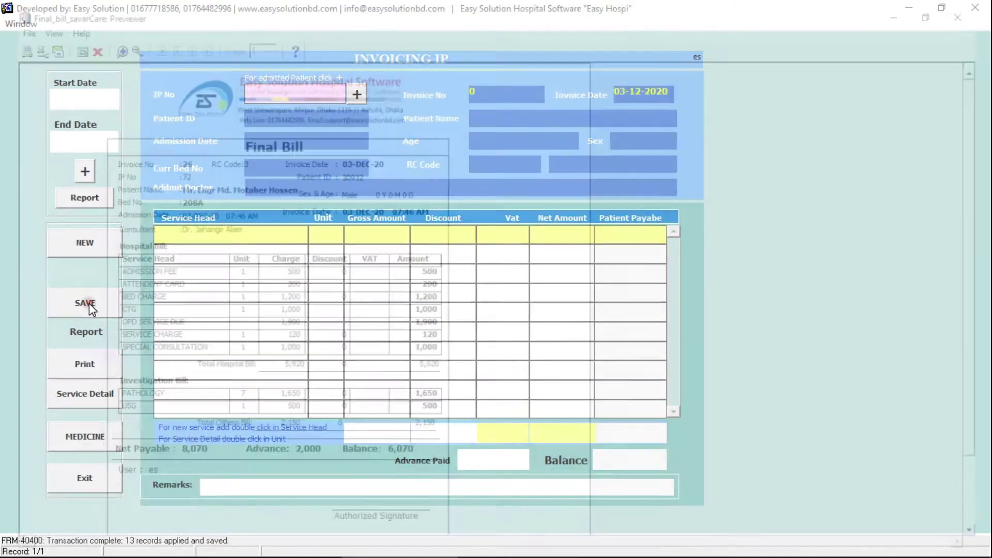
left_click(587, 207)
left_click(273, 147)
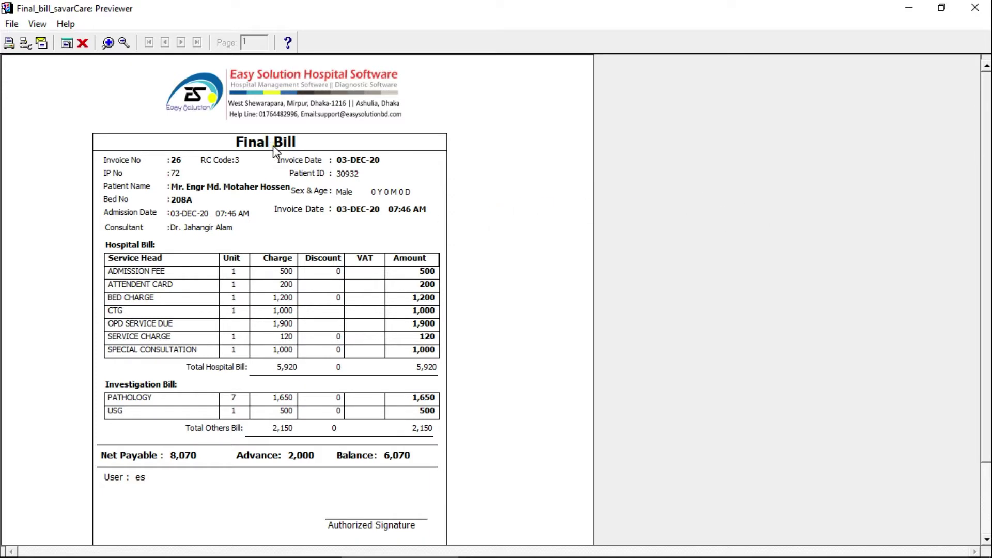
left_click(222, 200)
scroll(960, 259, "down", 1)
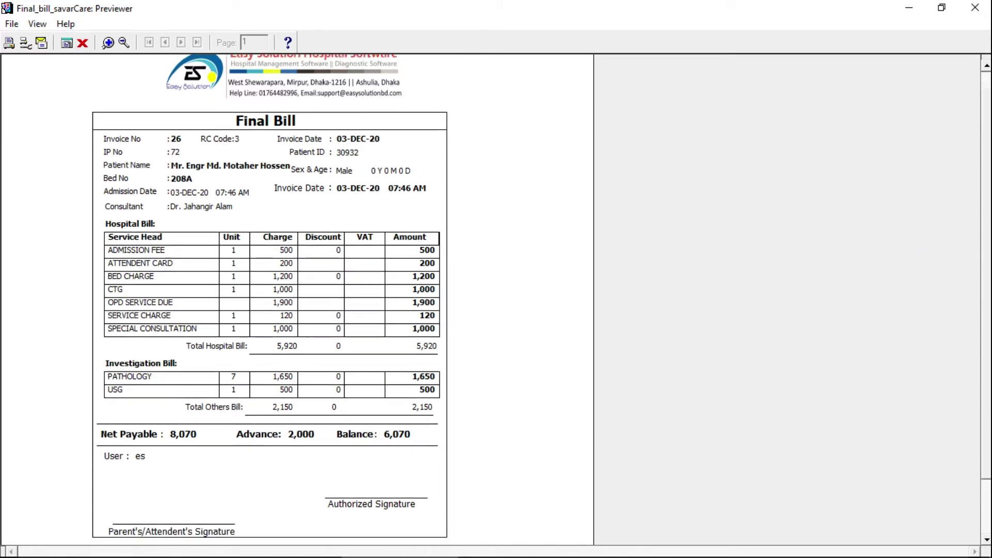
scroll(279, 73, "up", 1)
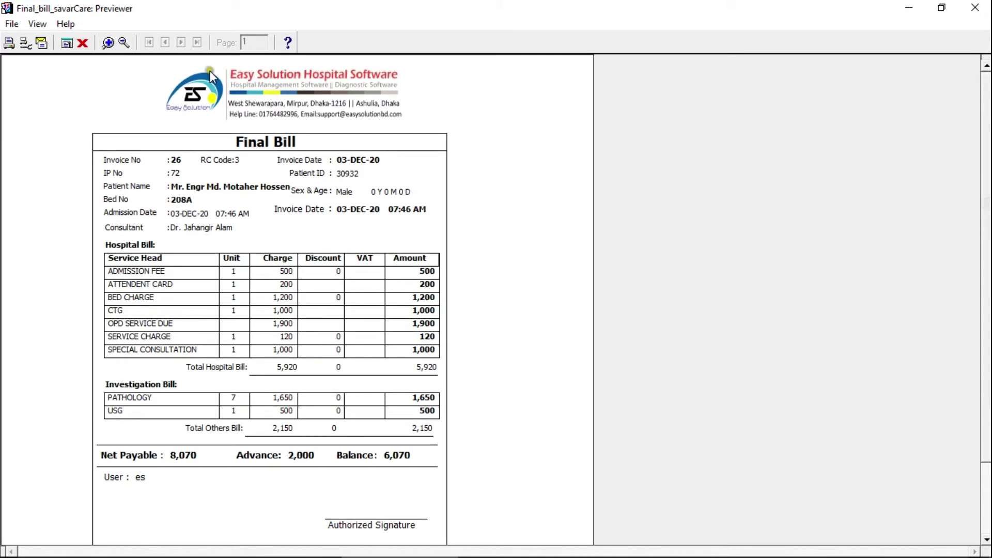
left_click(85, 43)
left_click(80, 478)
left_click(81, 290)
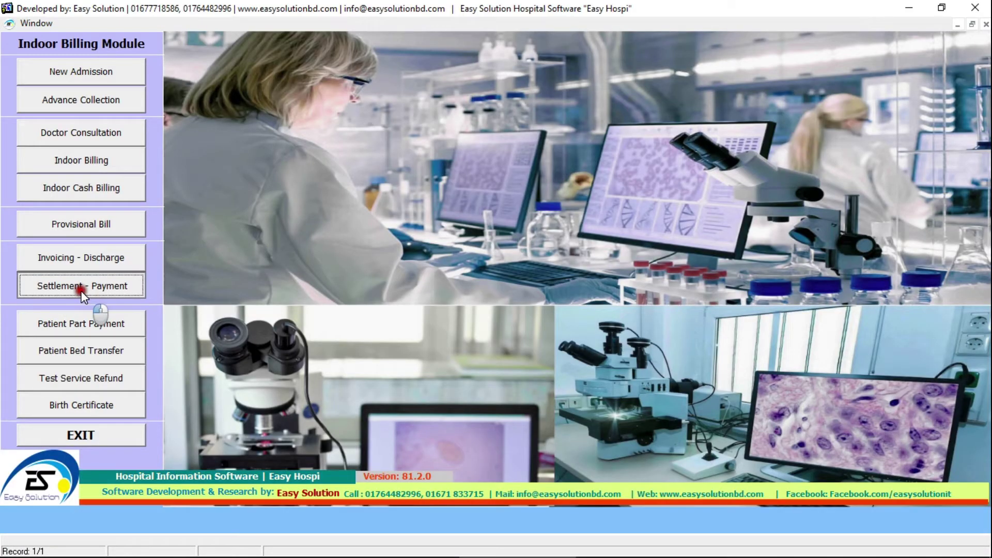
- Load IP No 72's pending invoice for settlement and enter a 70 discount
left_click(693, 444)
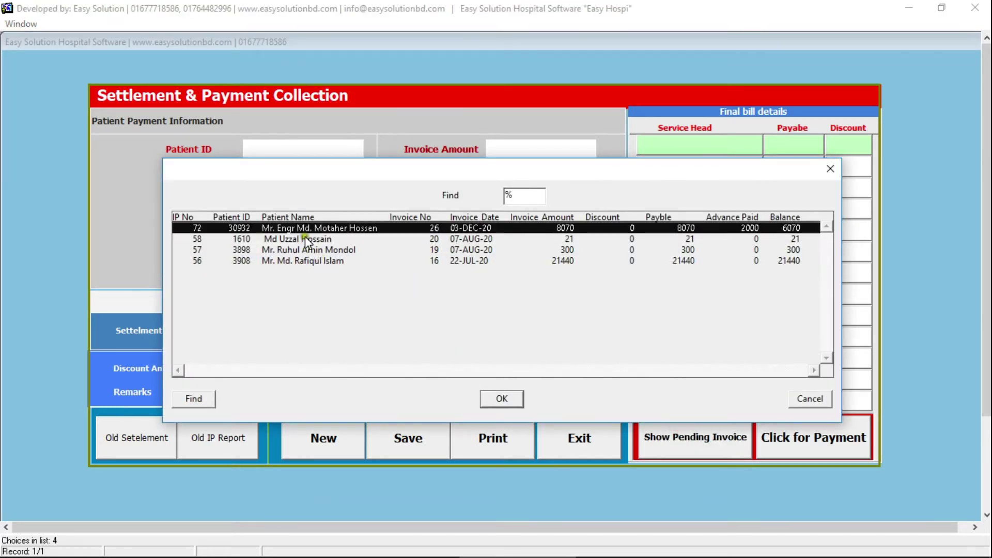
double_click(304, 231)
left_click(782, 436)
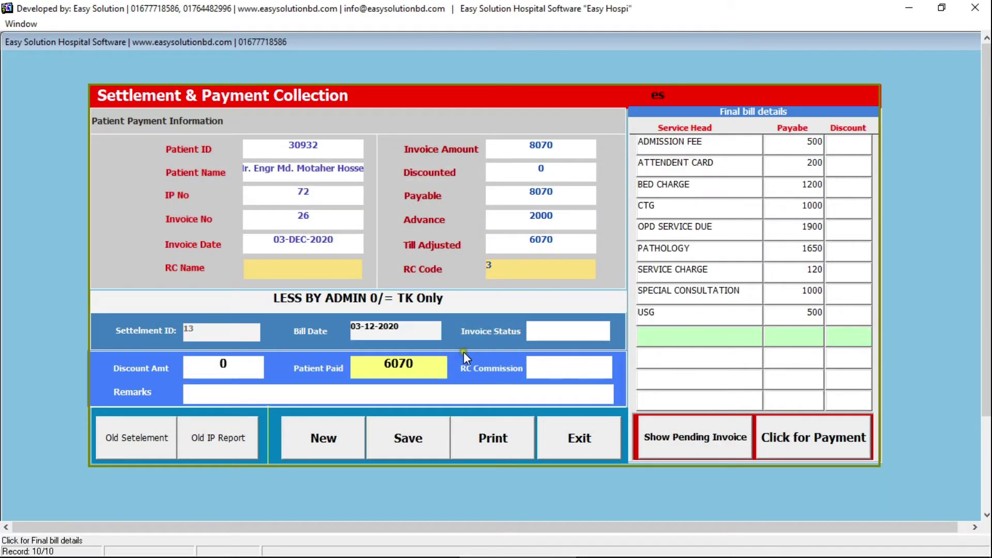
left_click(257, 368)
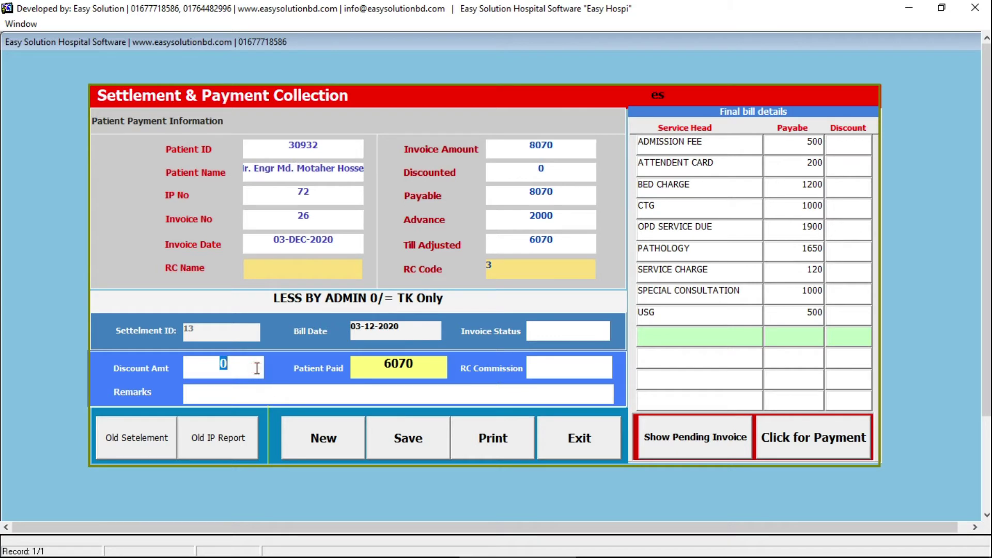
type("70")
key("Tab")
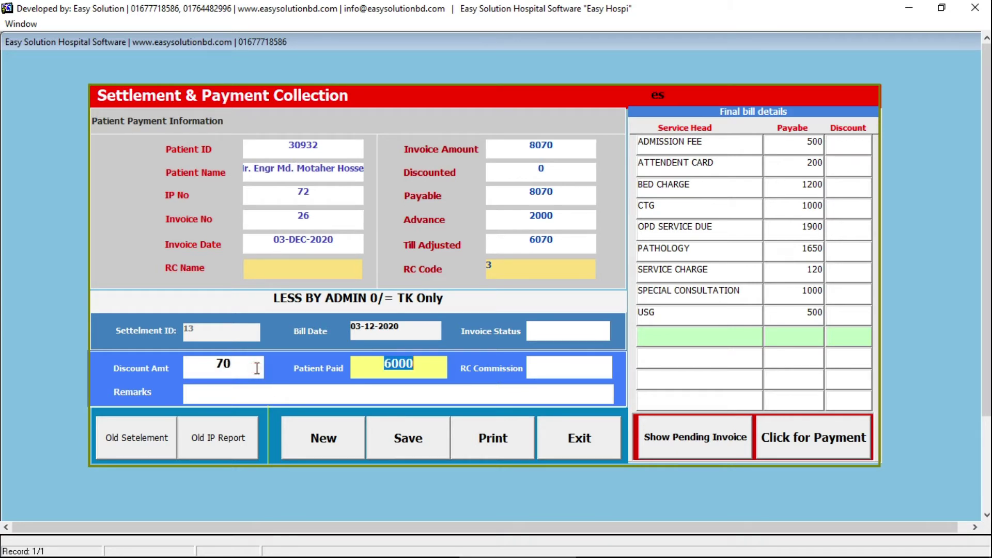
- Save the settlement as paid with 6,000 and zero balance, then close the bill preview and form
left_click(695, 153)
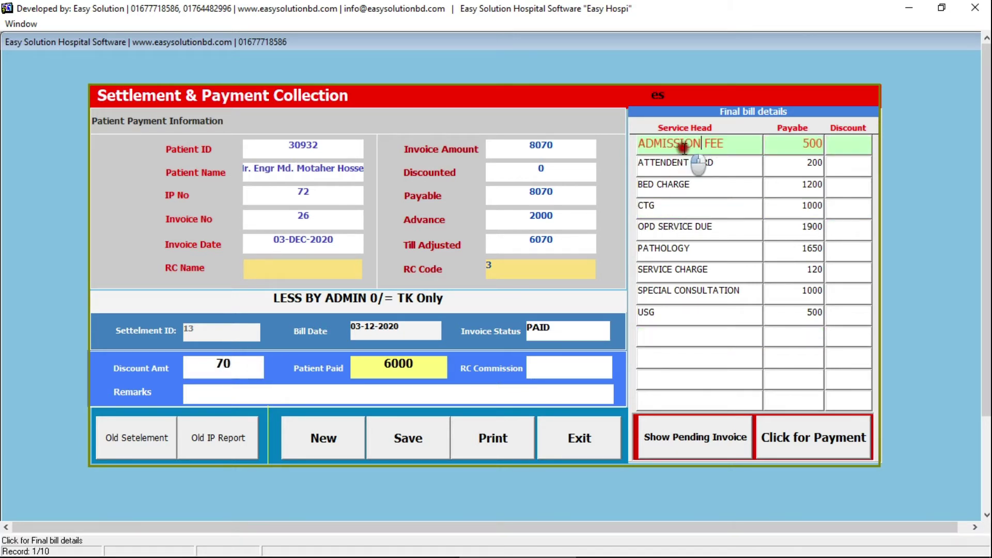
left_click(705, 187)
left_click(701, 224)
left_click(721, 265)
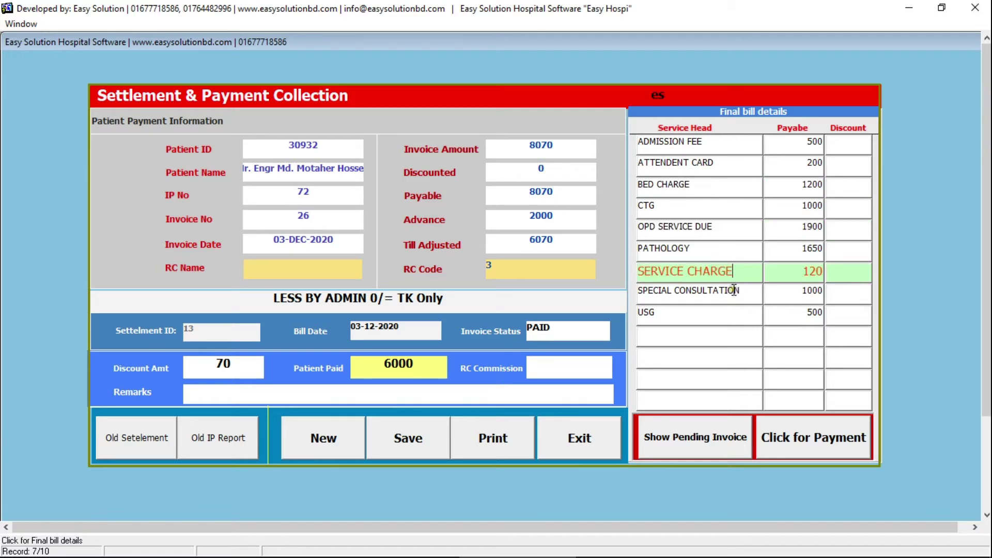
left_click(419, 448)
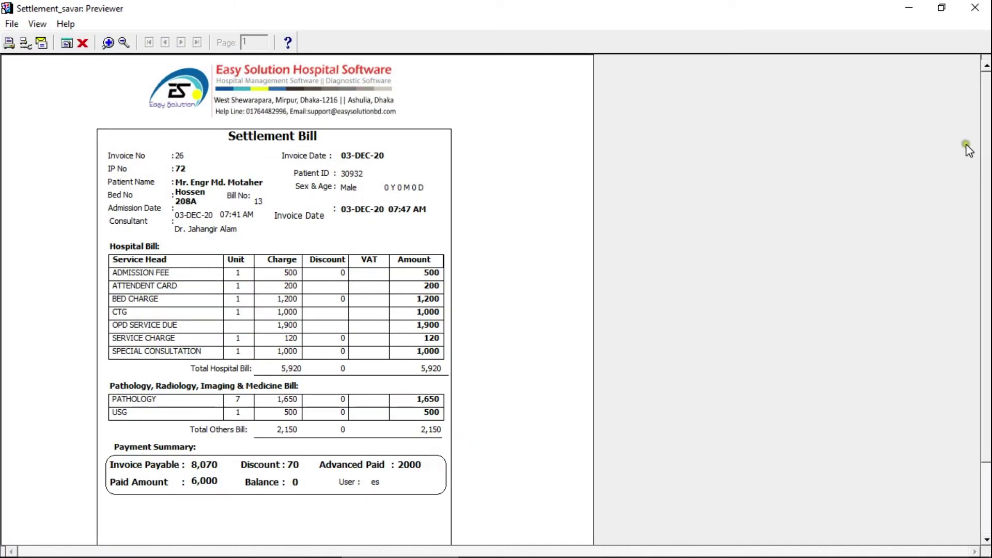
left_click(976, 7)
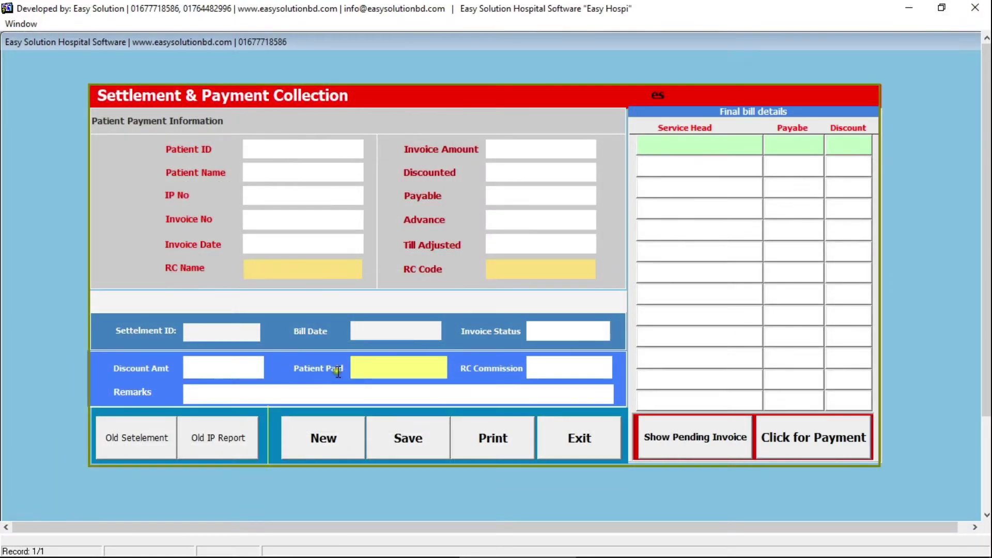
left_click(541, 422)
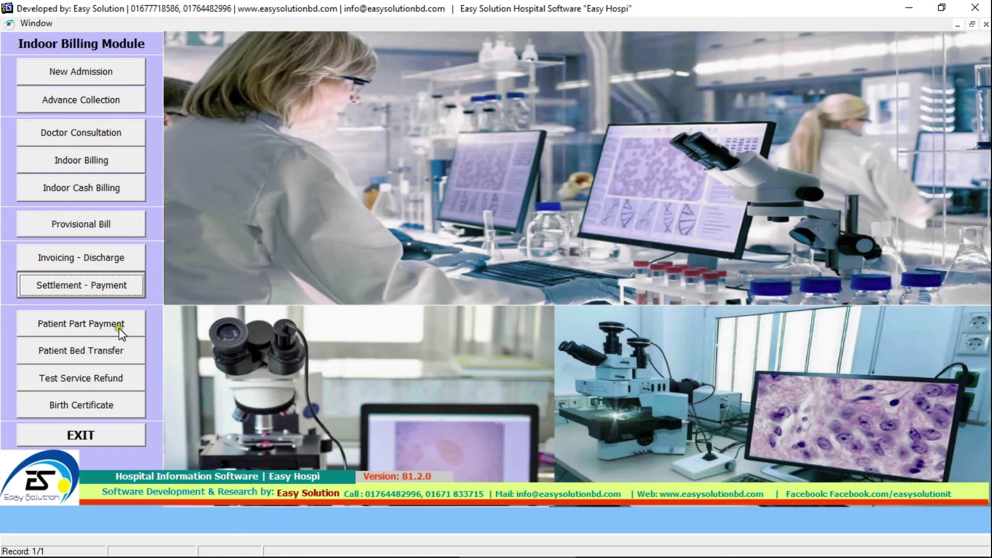
left_click(112, 350)
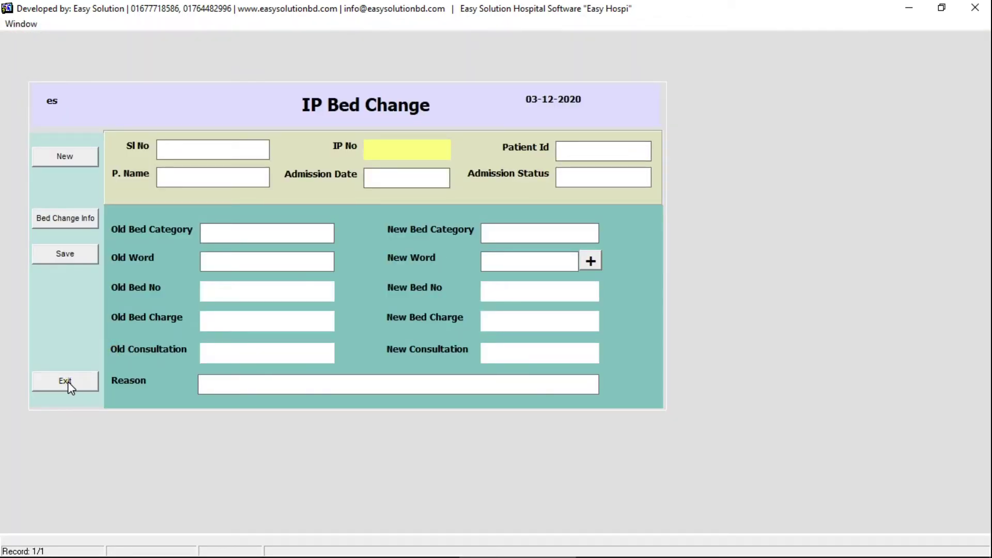
left_click(67, 381)
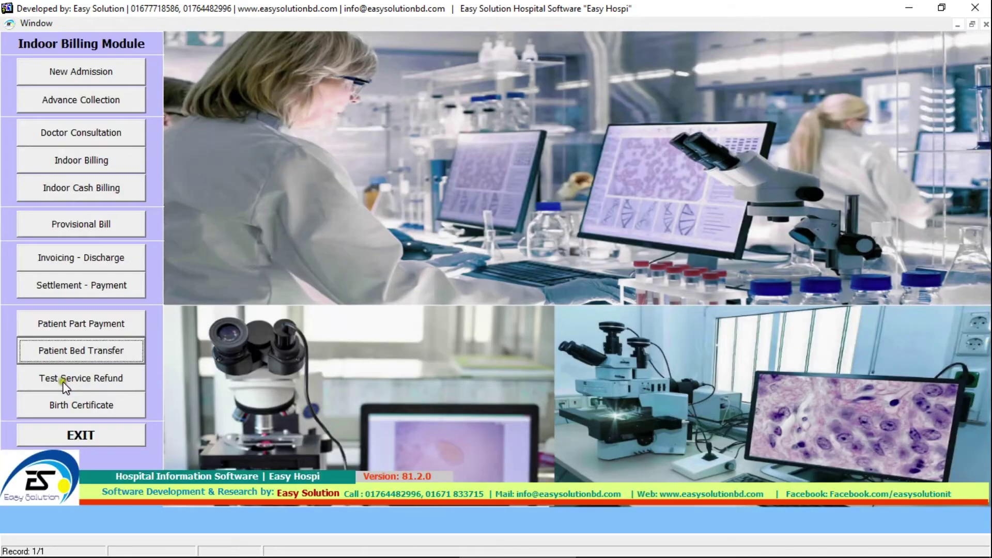
left_click(81, 382)
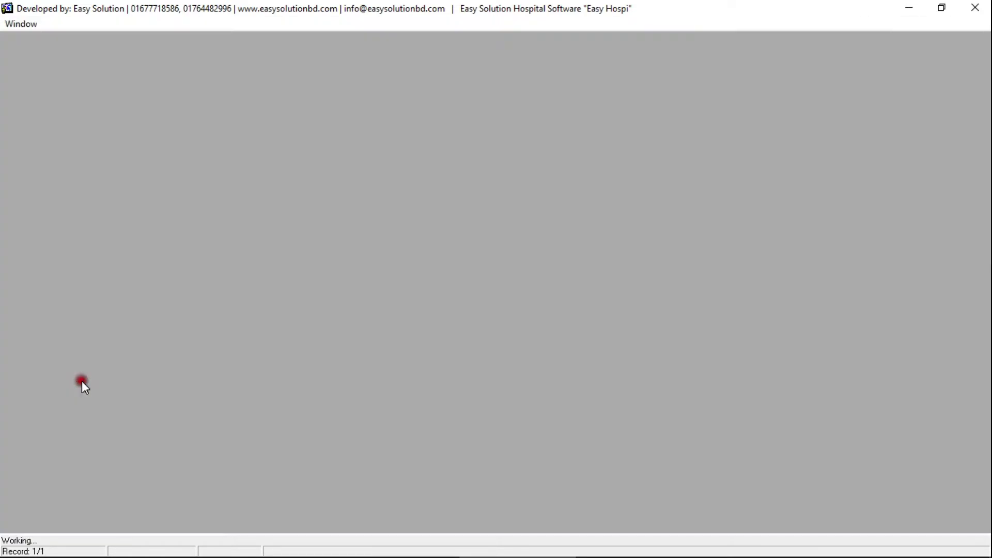
left_click(52, 413)
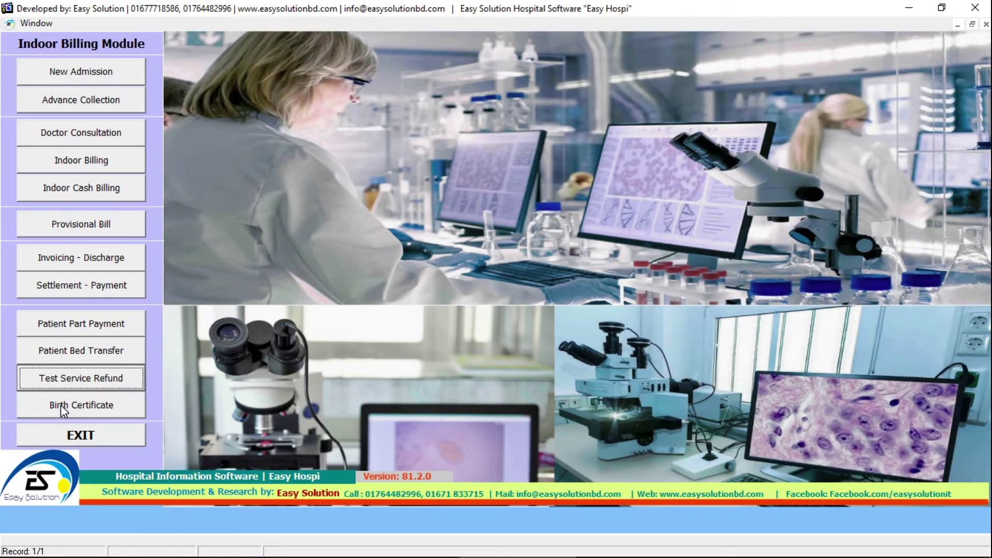
- Preview the reprinted birth certificate for serial 1, then exit Indoor Billing to the Software Modules screen
left_click(61, 405)
left_click(451, 417)
type("1")
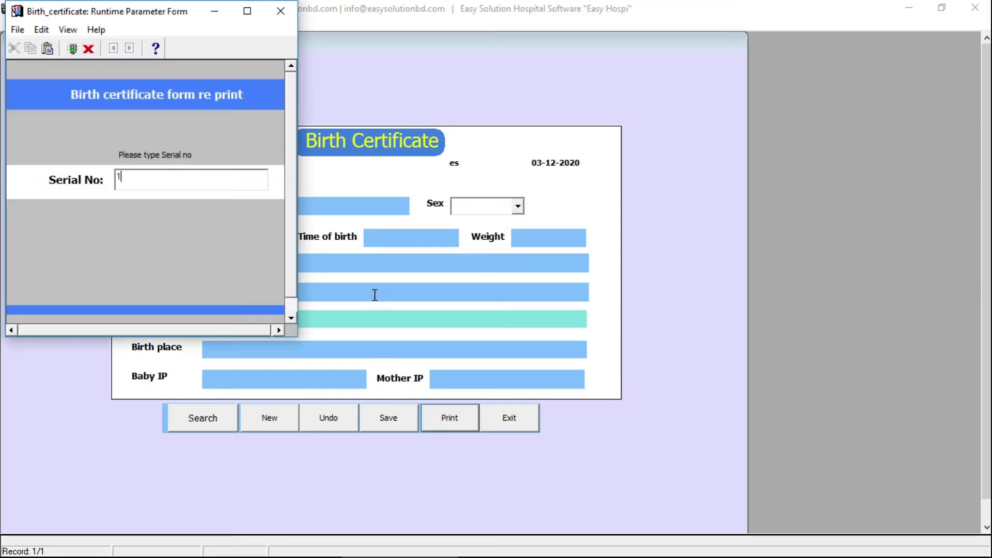
key("Return")
scroll(983, 283, "down", 5)
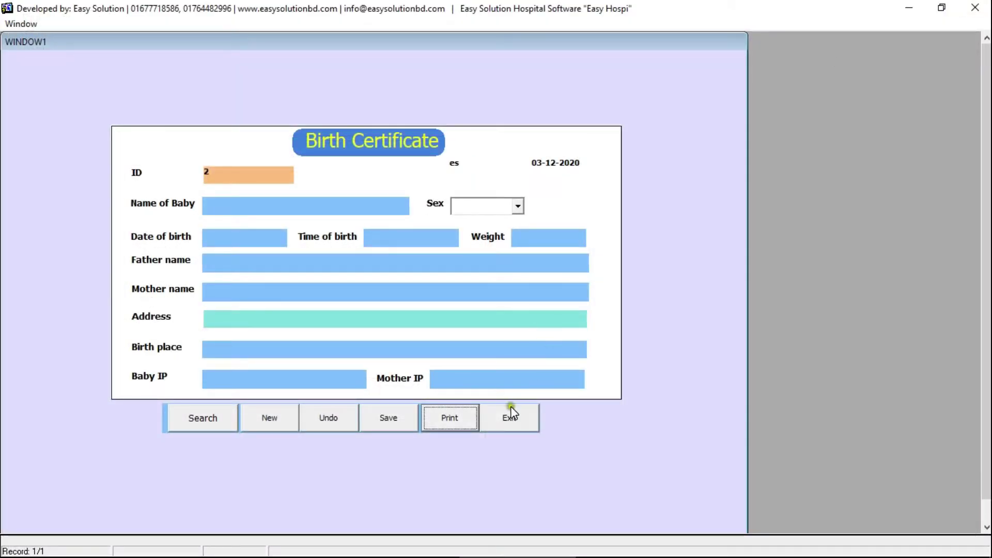
left_click(510, 414)
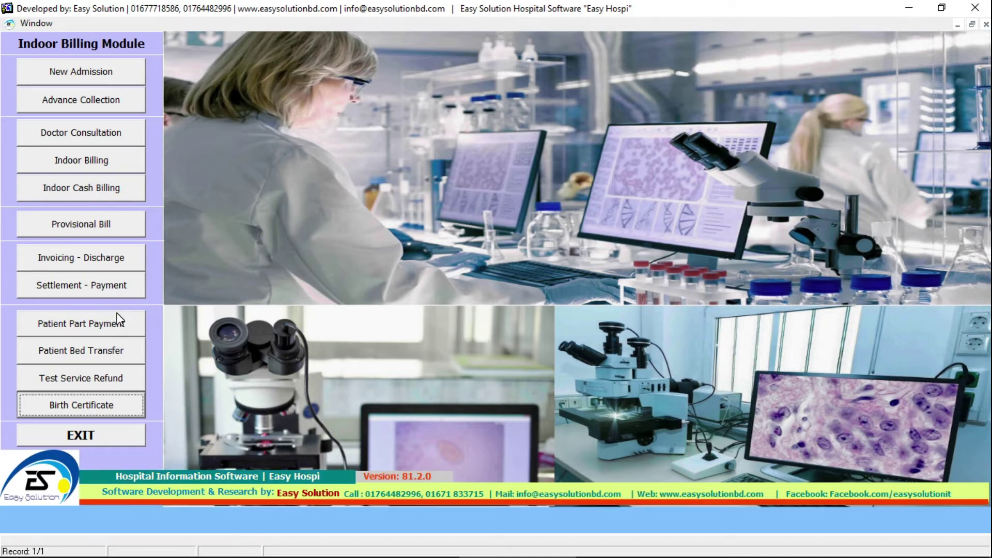
left_click(83, 437)
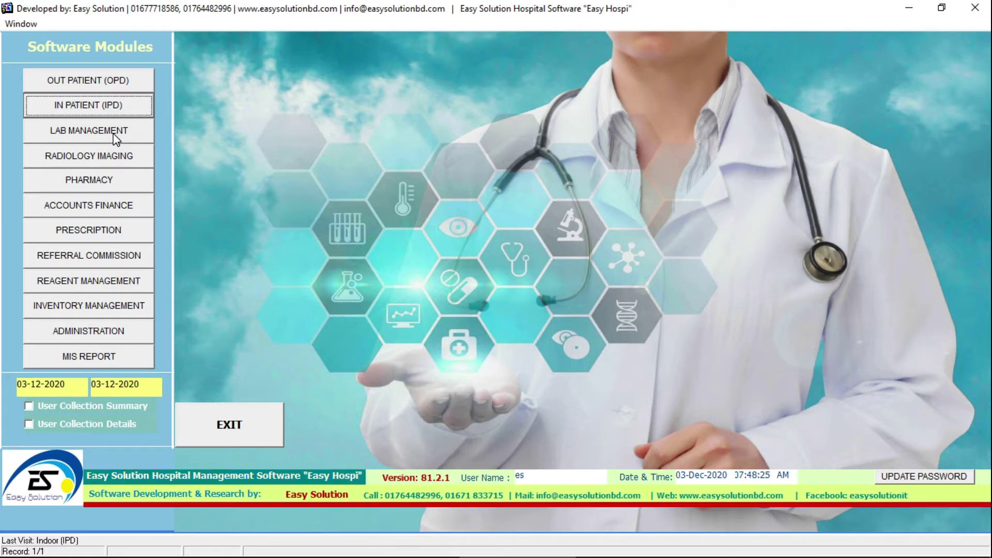
- Open Lab Management and step through its Parameter Setup buttons
left_click(116, 137)
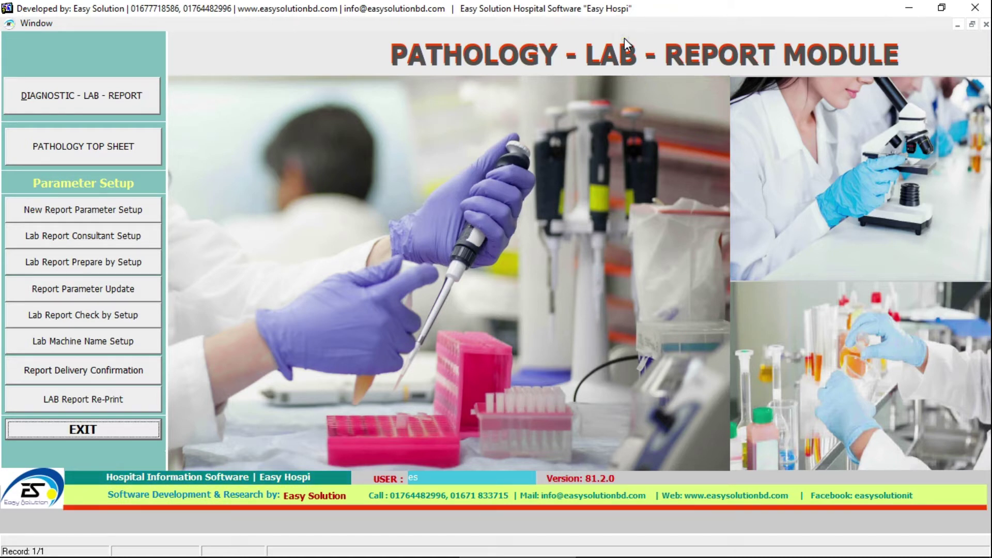
left_click(114, 157)
left_click(100, 210)
left_click(142, 209)
left_click(139, 237)
- Point out report parameter update, check-by setup, lab machine names, delivery confirmation and report re-print
left_click(151, 289)
left_click(154, 315)
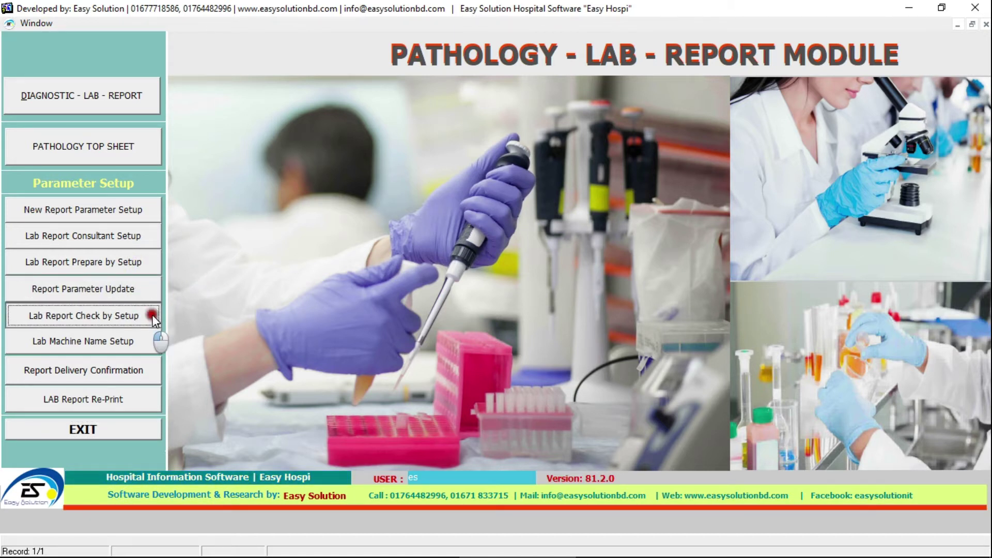
left_click(150, 345)
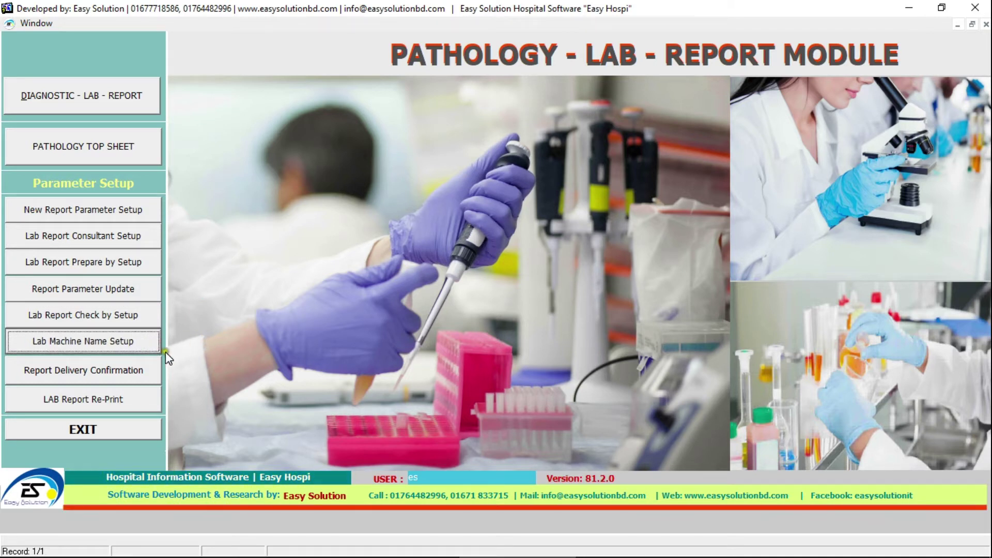
left_click(151, 370)
left_click(128, 401)
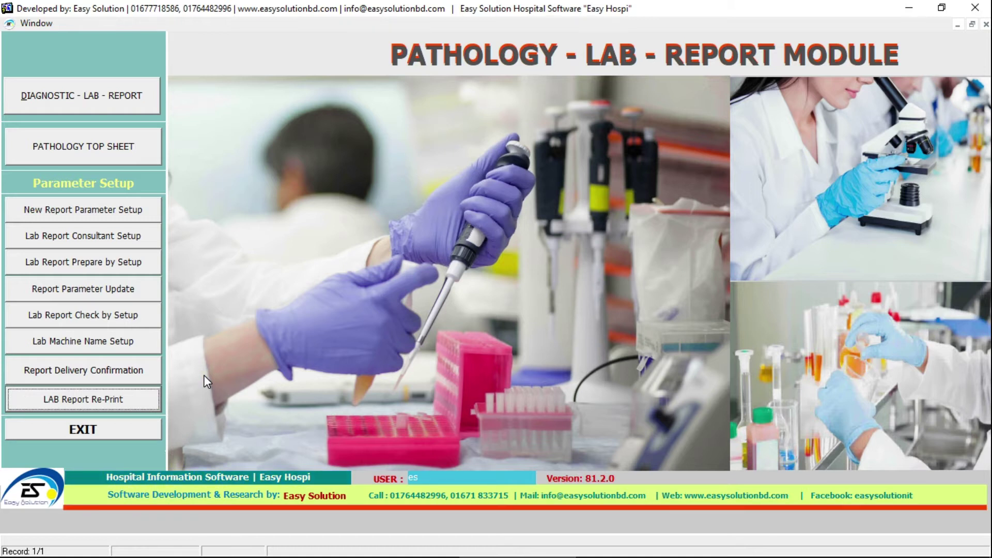
- Load the sample collection worklist for 03/12/2020 and browse down to the IPD CBC test
left_click(111, 99)
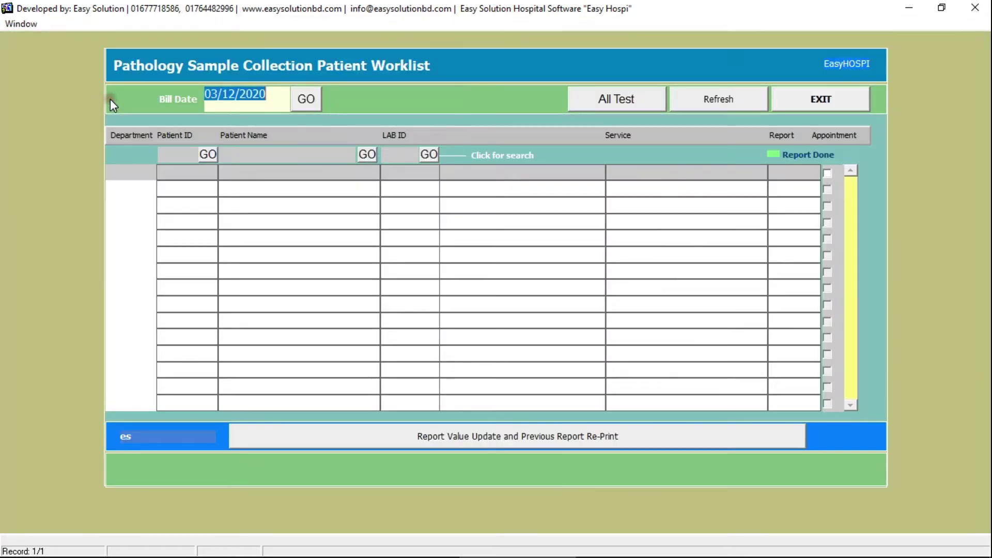
left_click(306, 99)
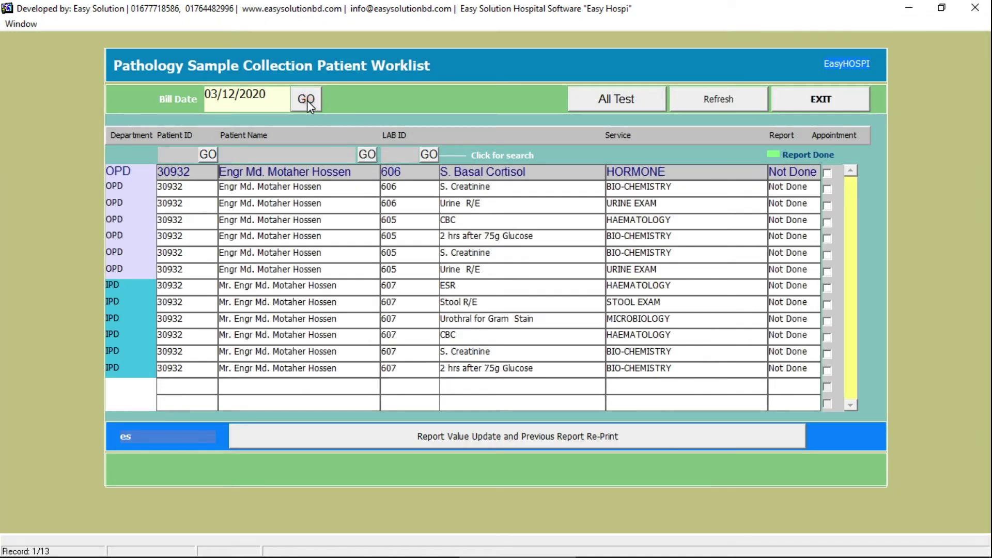
left_click(136, 188)
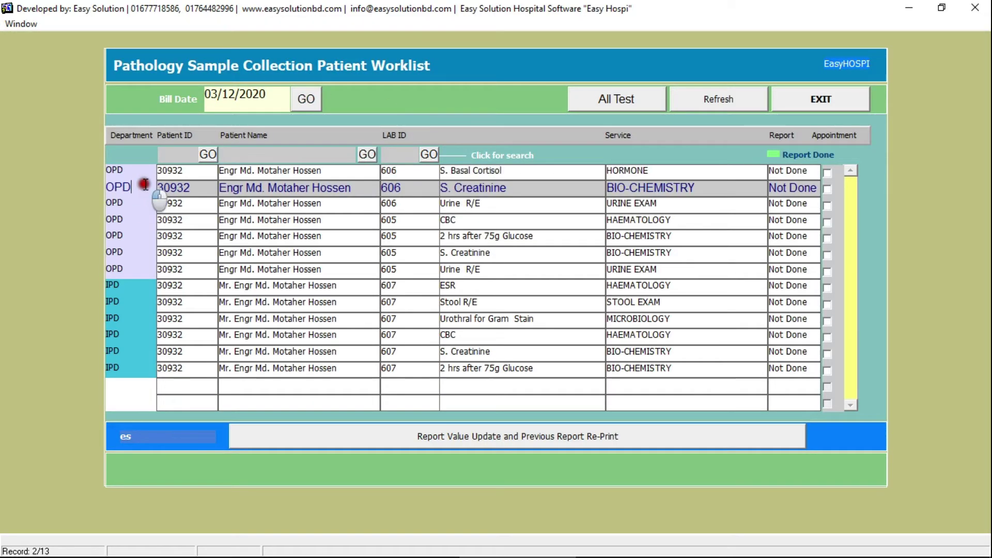
left_click(140, 205)
left_click(136, 255)
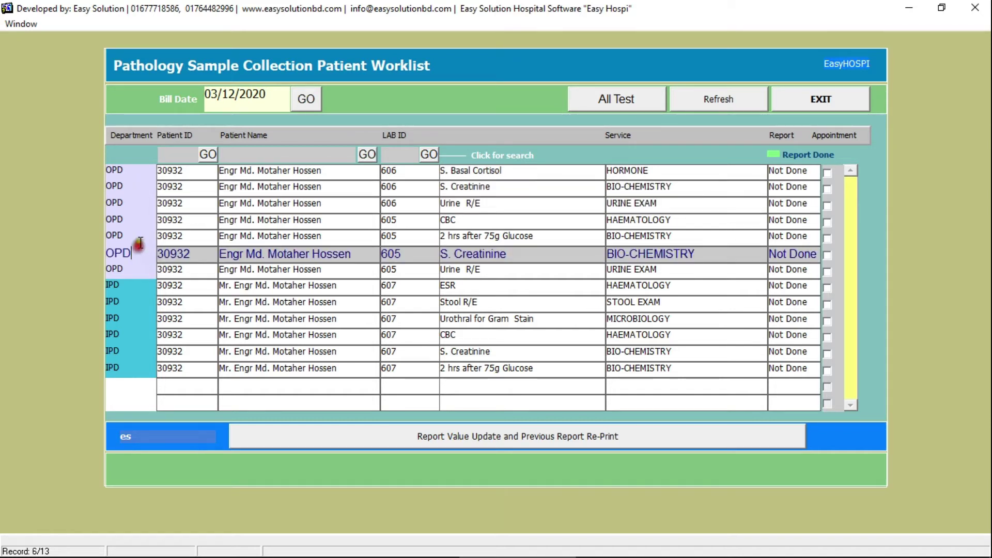
left_click(137, 238)
left_click(137, 205)
left_click(133, 174)
left_click(129, 287)
left_click(129, 305)
left_click(132, 337)
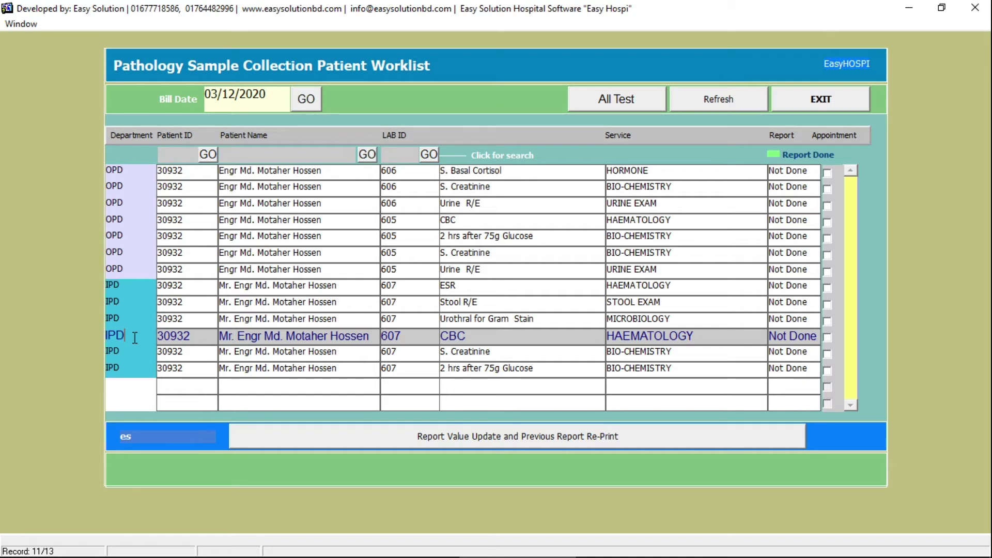
- Step through the rows, then open and close the OPD CBC report entry for lab 605
key("Up")
key("Up")
key("Up")
key("Up")
key("Up")
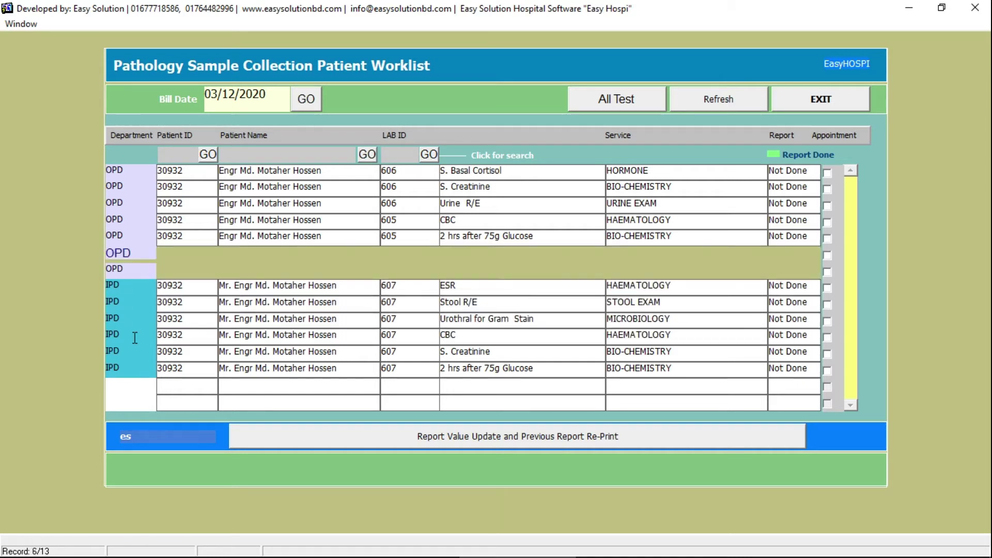
key("Down")
key("Down")
key("Down")
key("Up")
key("Down")
key("Down")
key("Up")
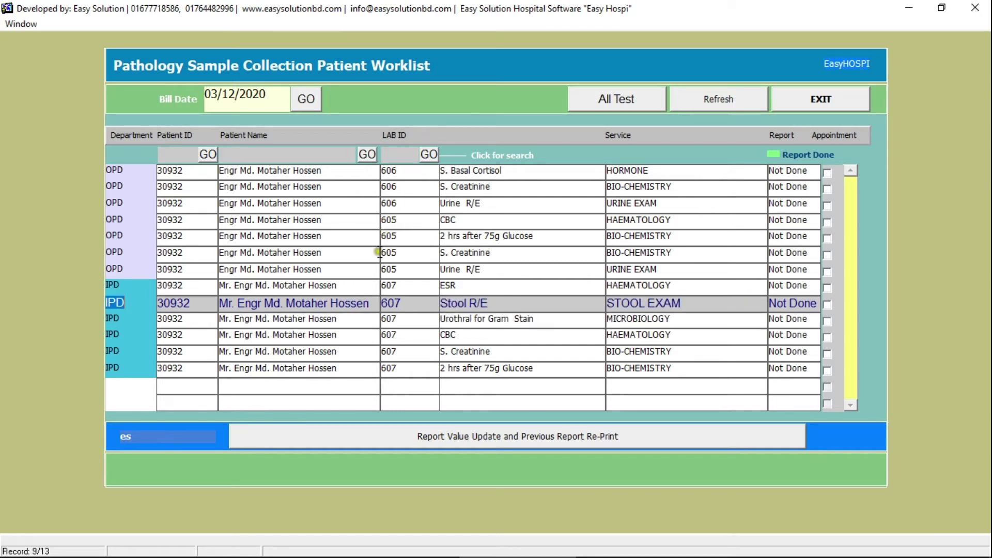
left_click(317, 222)
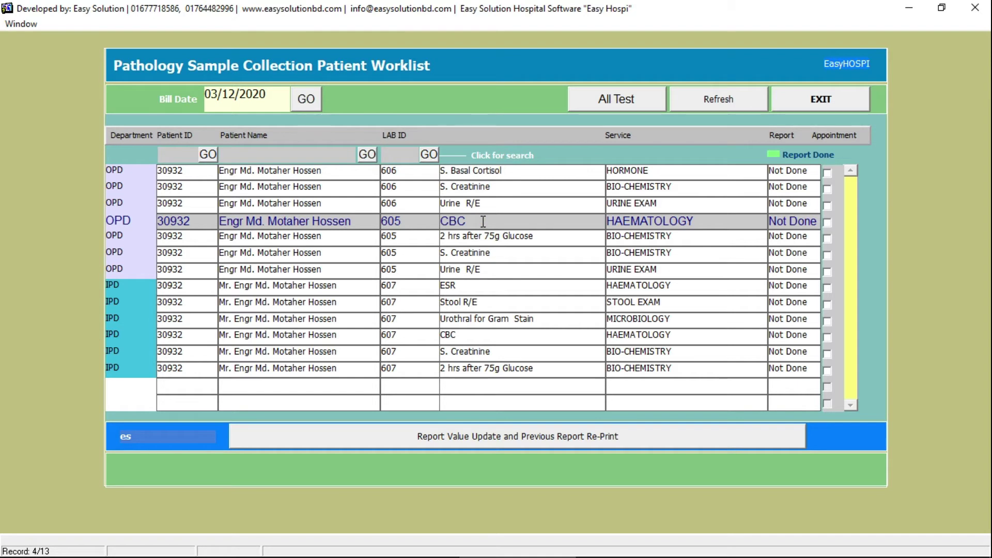
left_click(483, 221)
double_click(483, 221)
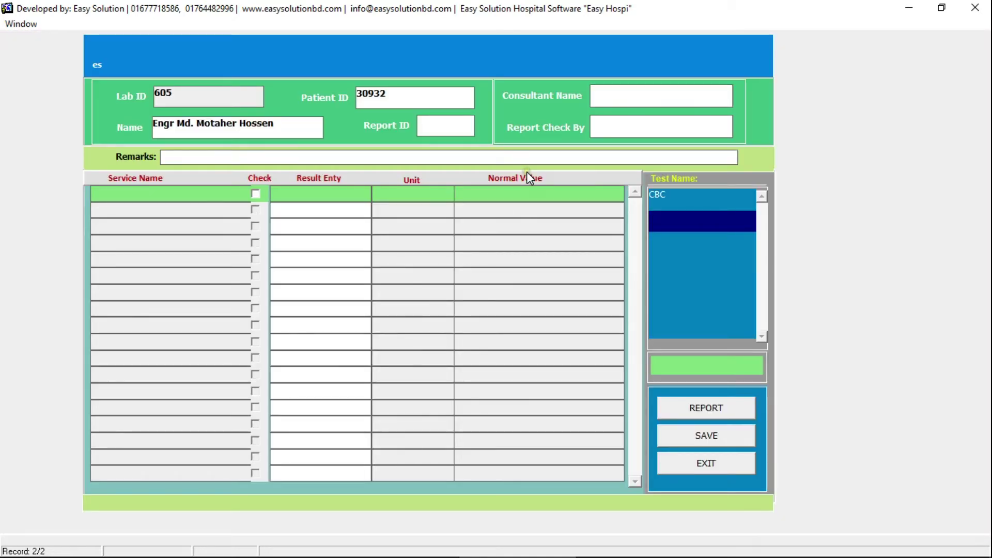
left_click(699, 466)
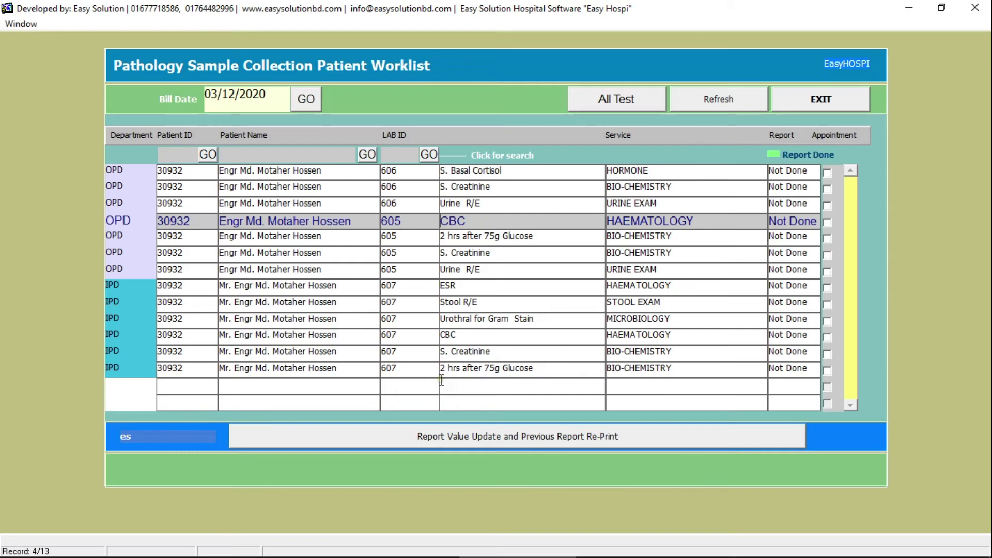
- Browse the glucose, ESR, stool and CBC rows, ending on the OPD CBC for lab 605
left_click(482, 242)
key("Down")
key("Down")
key("Down")
key("Down")
key("Down")
key("Down")
key("Down")
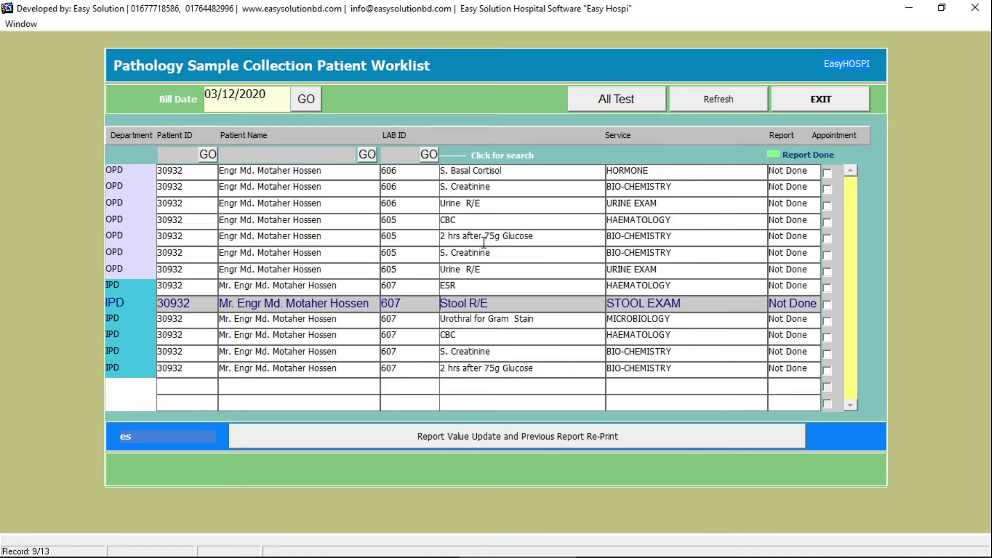
left_click(512, 372)
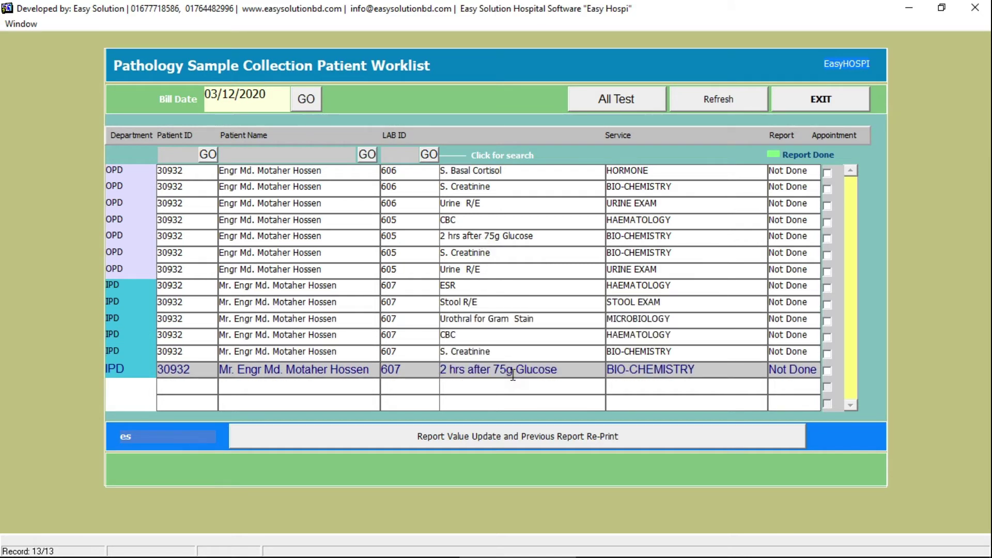
key("Up")
key("Up")
key("Up")
key("Up")
key("Up")
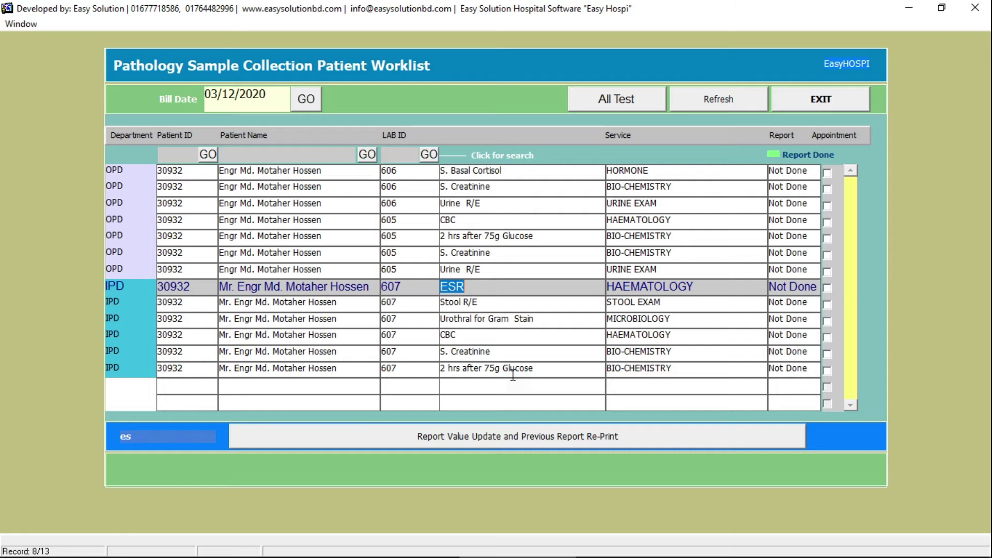
key("Down")
key("Down")
key("Down")
key("Down")
key("Down")
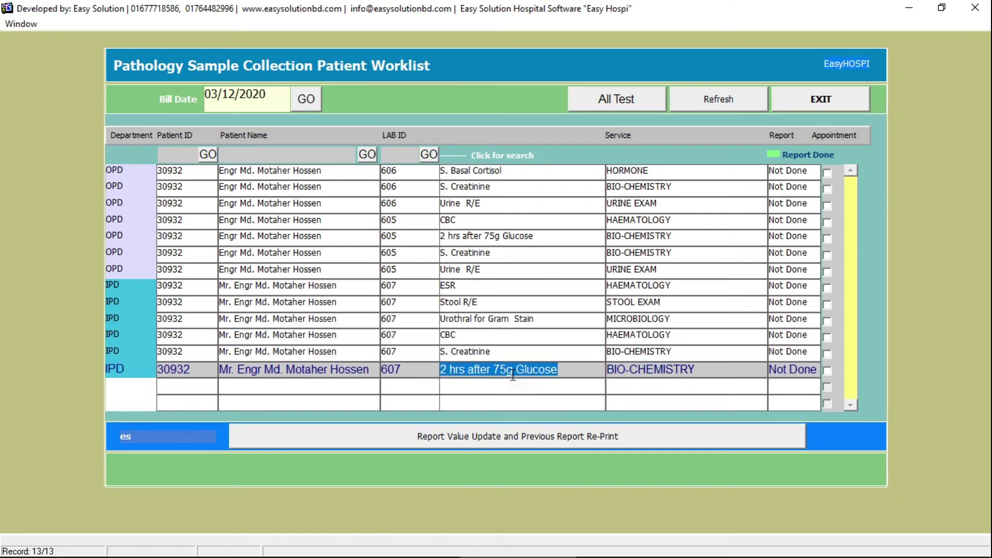
key("Up")
key("Up")
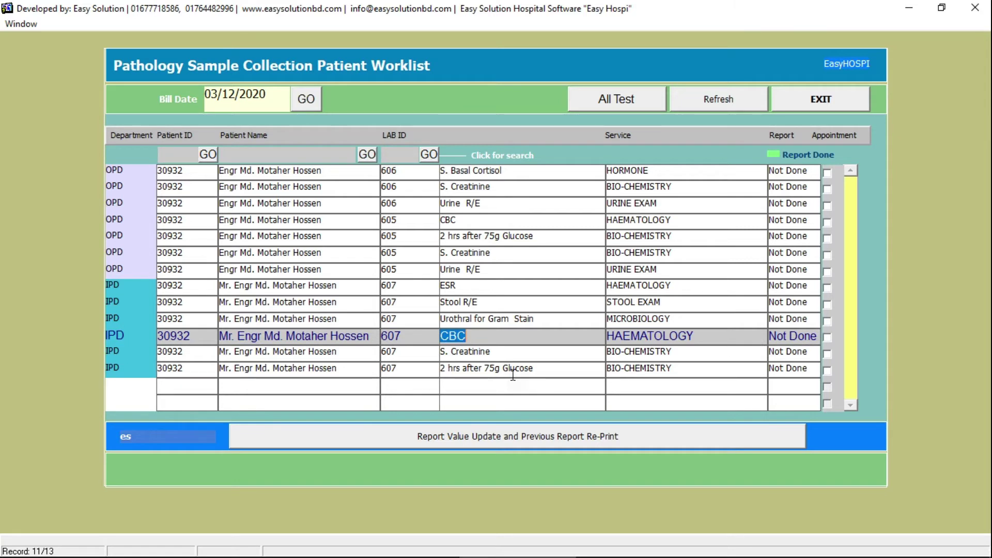
key("Down")
key("Down")
key("Down")
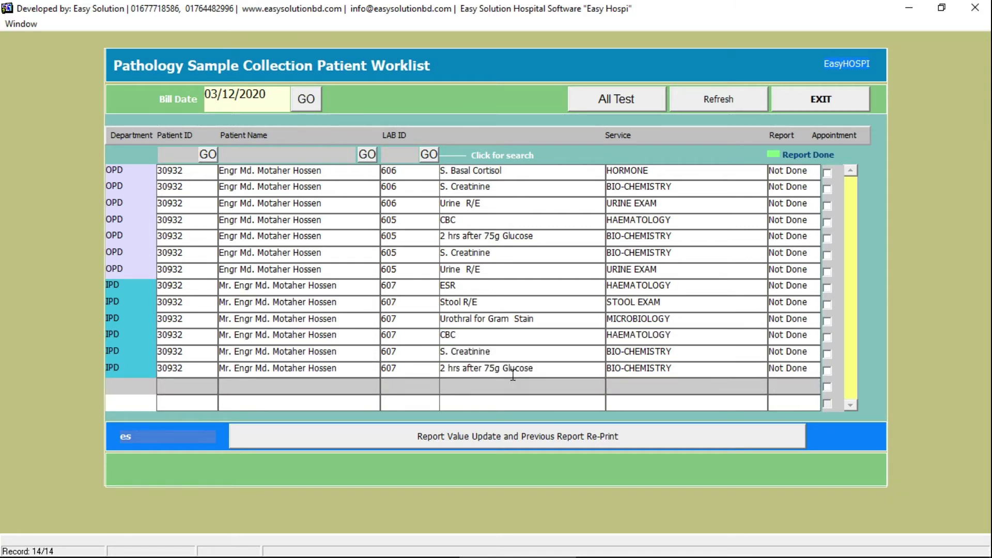
key("Up")
key("Up")
key("Up")
key("Up")
key("Up")
key("Up")
key("Up")
key("Up")
key("Up")
key("Up")
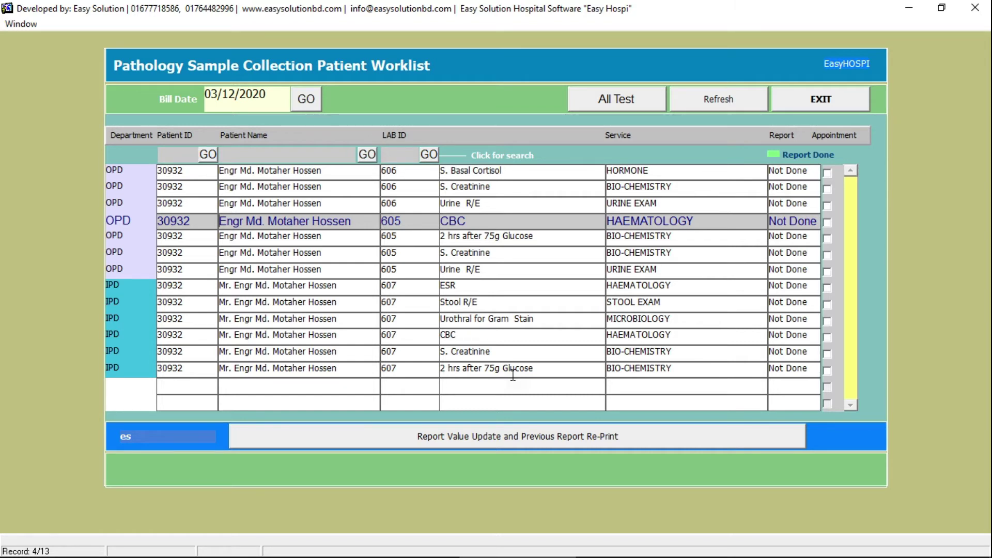
- Open lab 605's CBC entry, choose the consultant and report checker, and select the CBC test
left_click(527, 221)
double_click(519, 228)
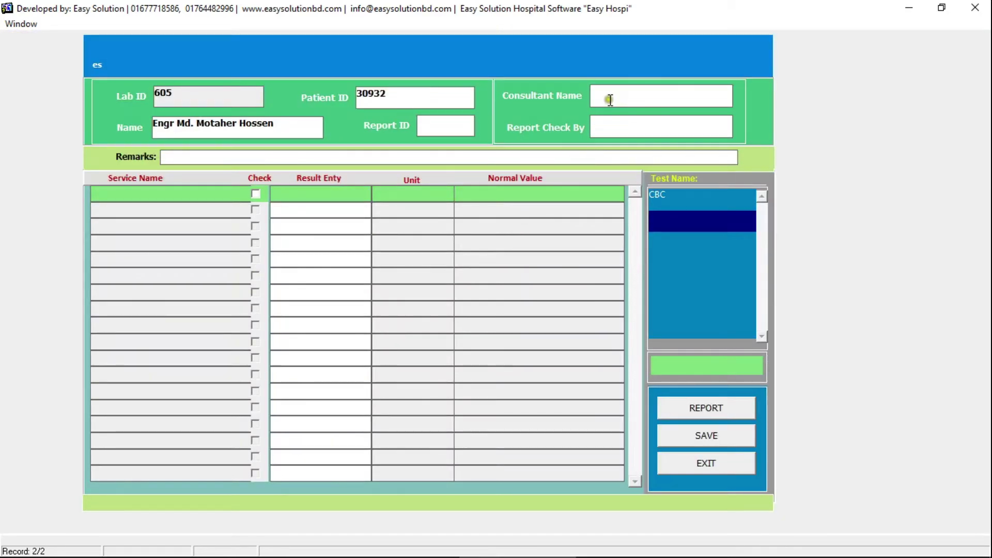
double_click(610, 99)
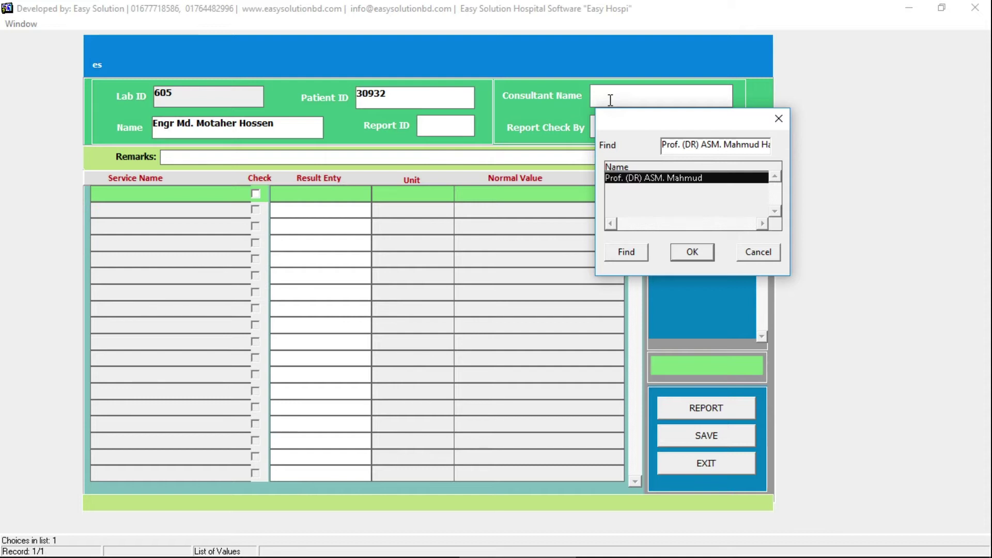
key("Return")
double_click(624, 133)
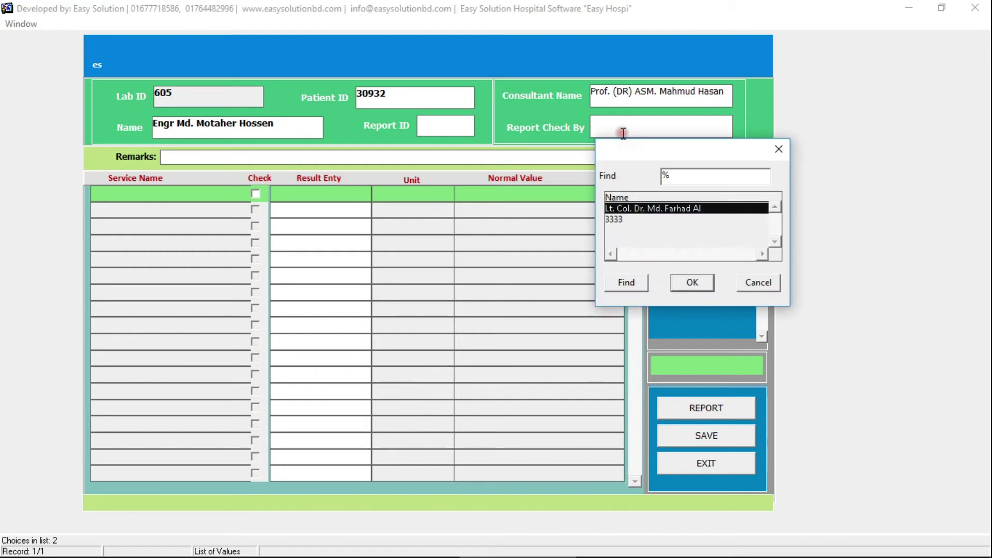
key("Return")
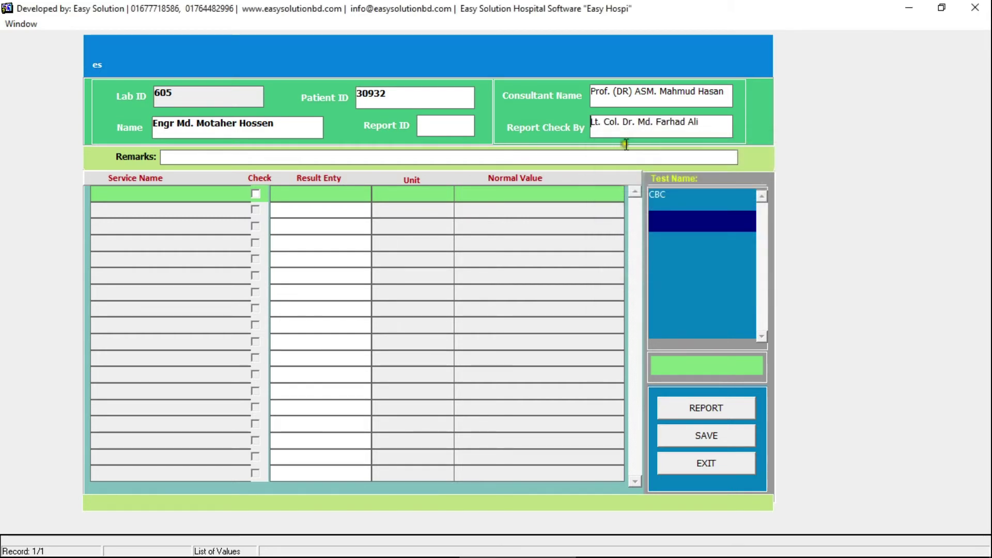
left_click(702, 370)
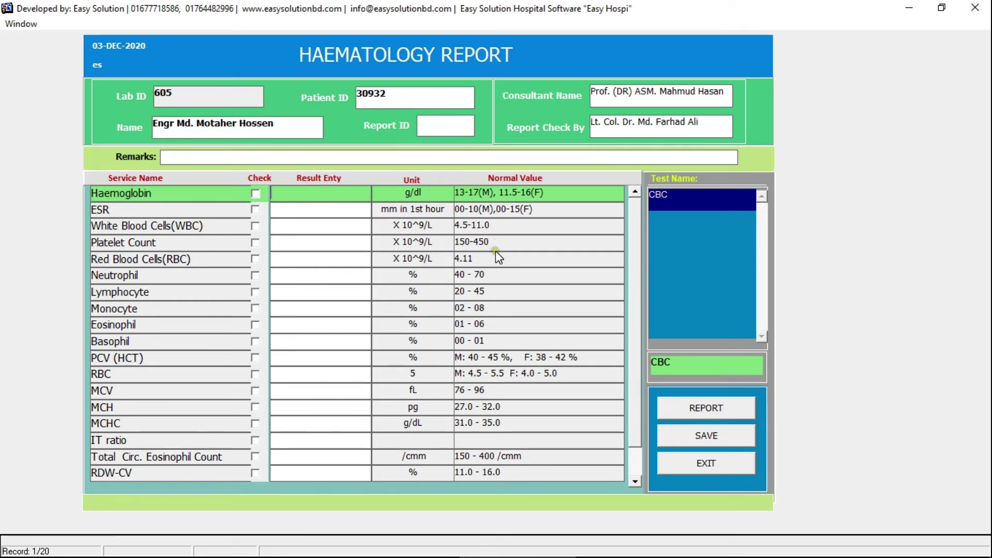
- Enter the first CBC results: haemoglobin 13, ESR 15, WBC 4.5, platelets, RBC 4.11, neutrophils, monocytes 3
left_click(420, 220)
type("13")
key("Return")
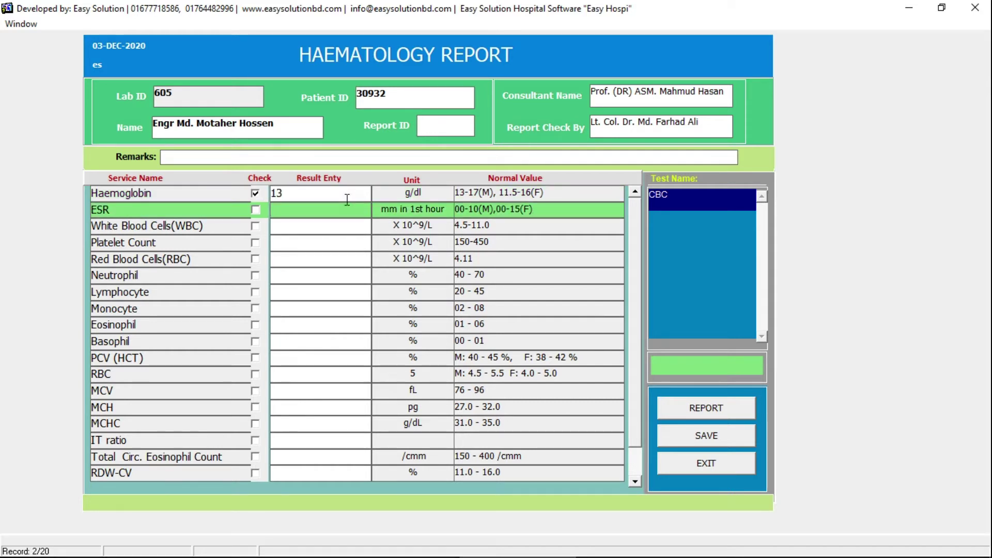
type("15")
key("Return")
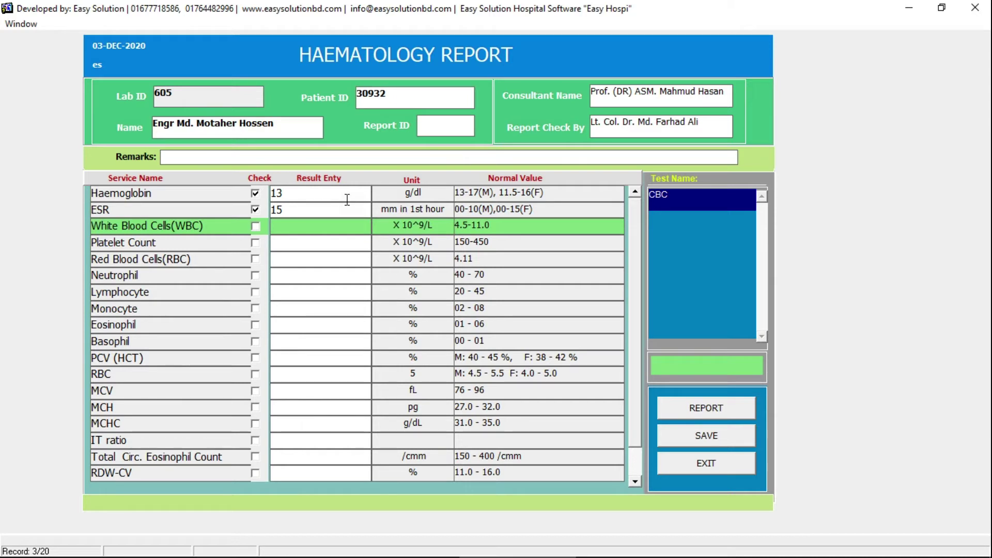
type("4.5")
key("Return")
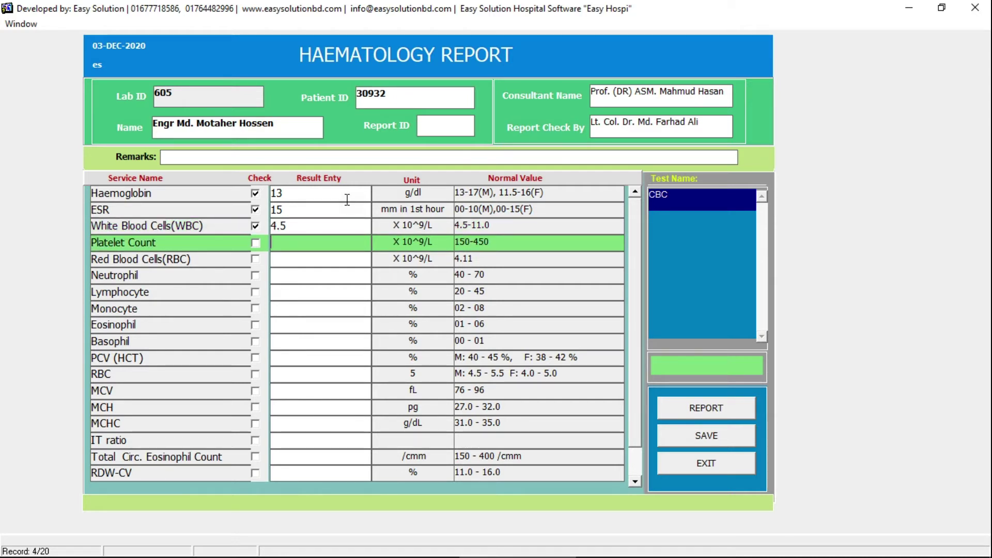
type("1")
type("0")
key("Return")
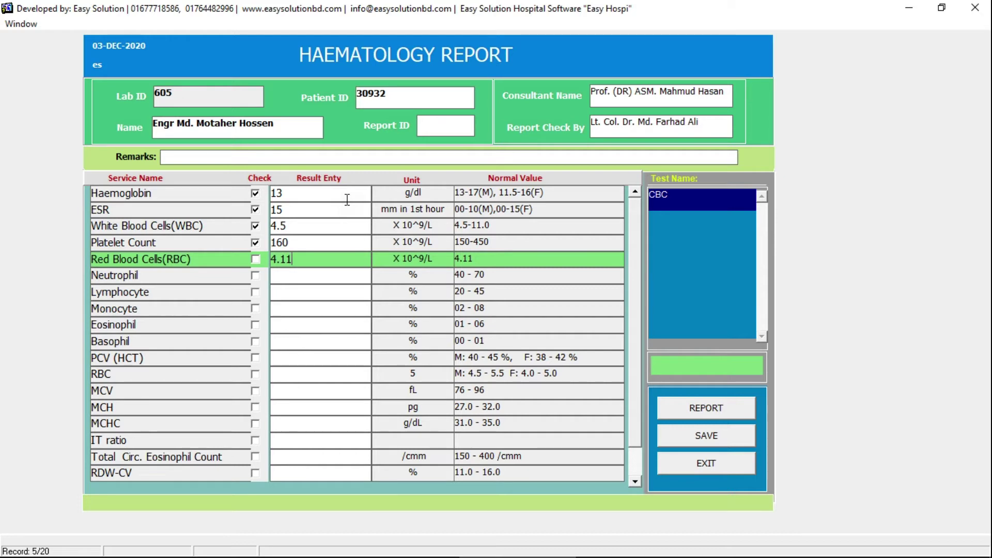
type("4.11")
key("Return")
key("Return")
type("20")
key("Return")
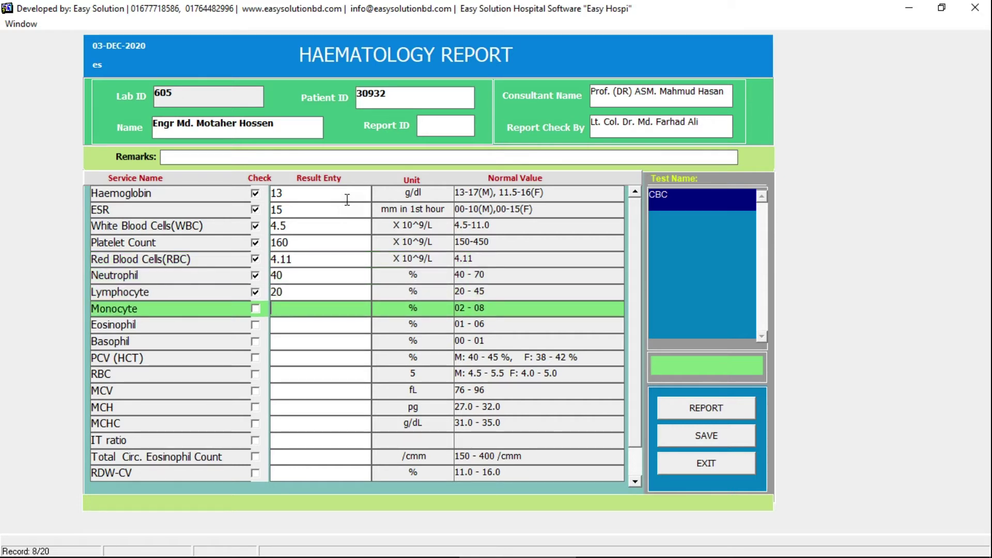
type("3")
key("Return")
- Enter eosinophil 3, basophil 1, PCV 40, RBC 5.0, MCV 60, MCH 29, MCHC 32, then save and preview
type("3")
key("Return")
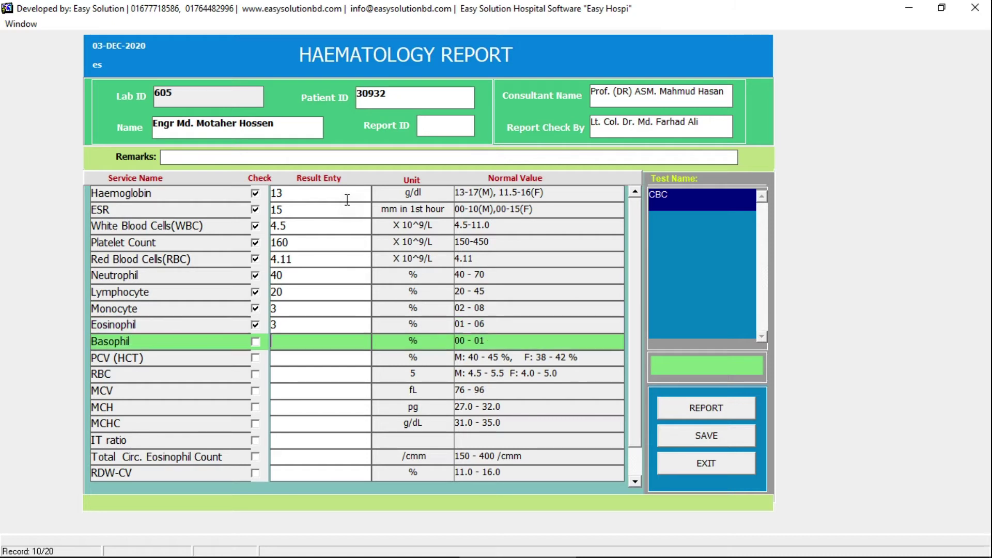
type("1")
key("Return")
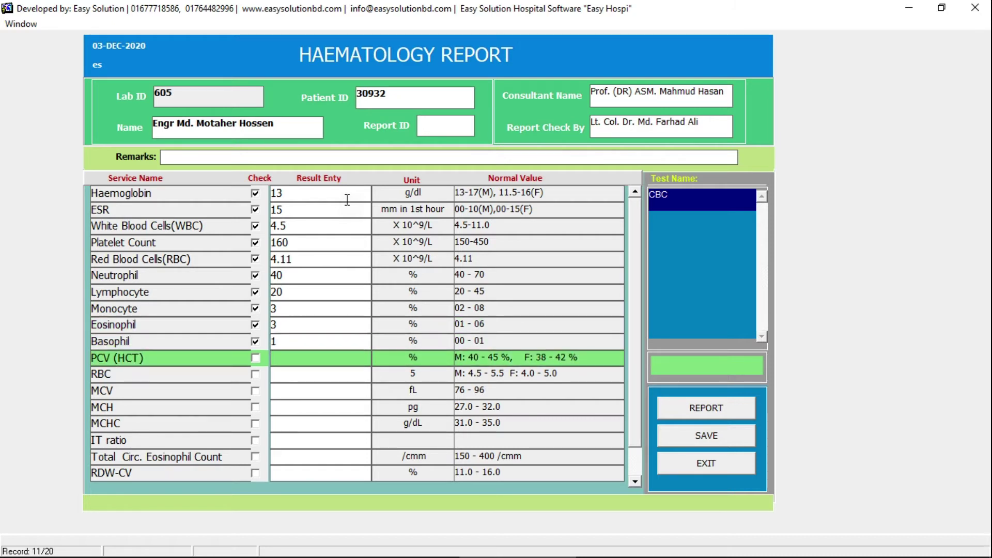
key("Return")
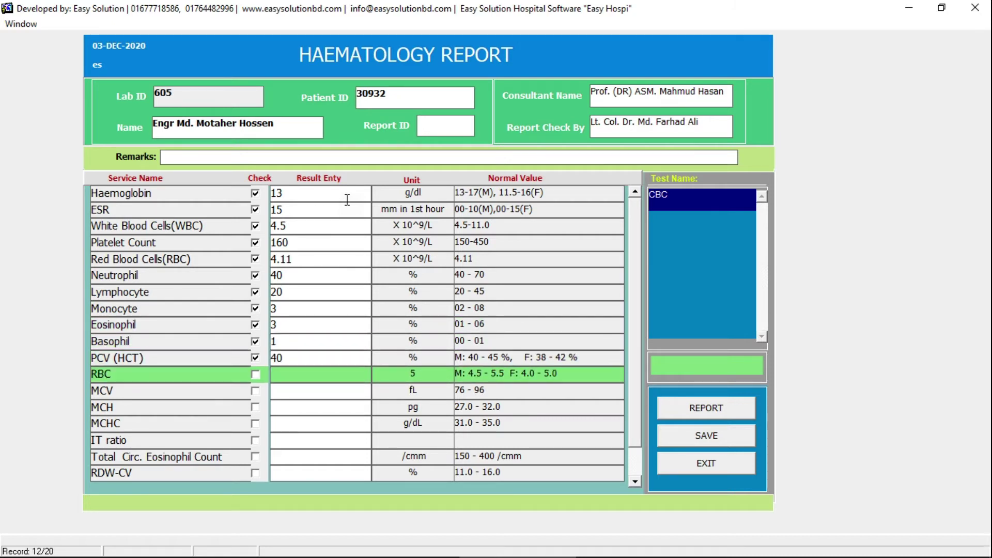
type("5.0")
key("Return")
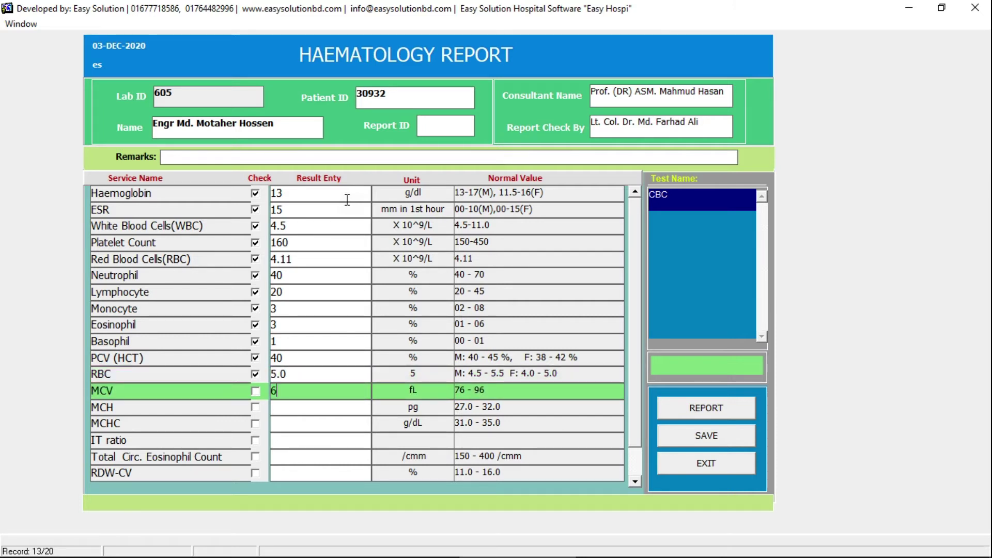
key("Return")
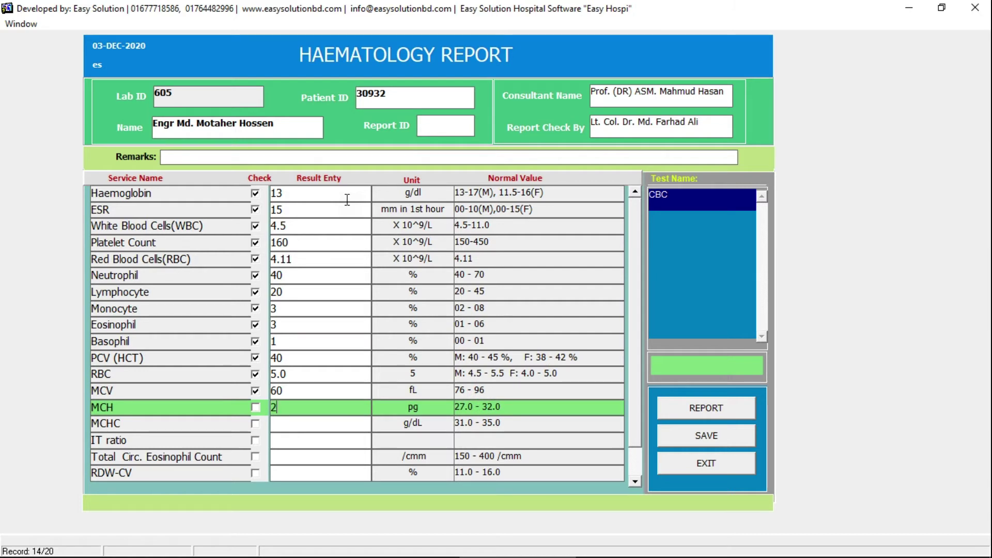
key("Return")
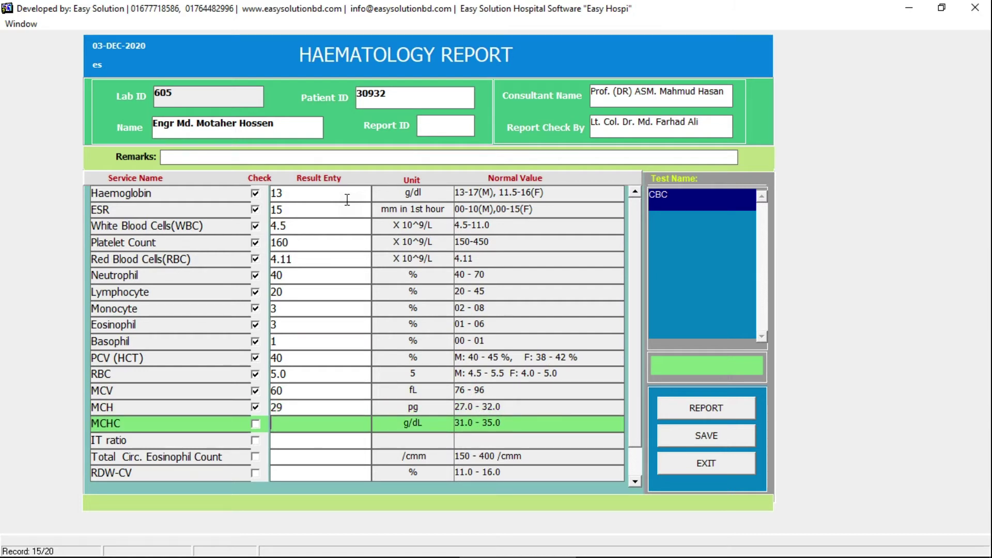
type("32")
key("Up")
key("Up")
key("Up")
key("Up")
key("Up")
key("Up")
key("Up")
key("Up")
key("Up")
key("Up")
key("Up")
key("Up")
key("Up")
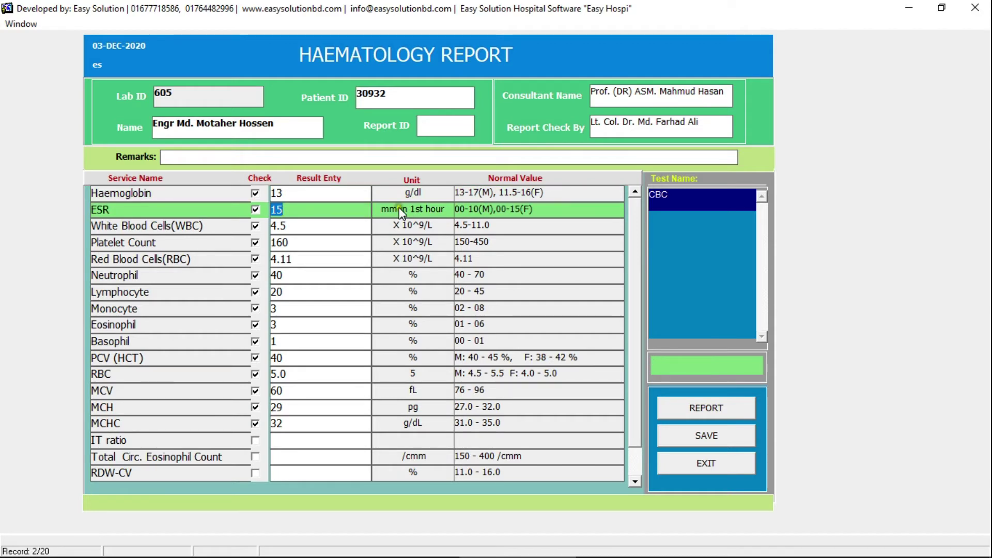
left_click(665, 432)
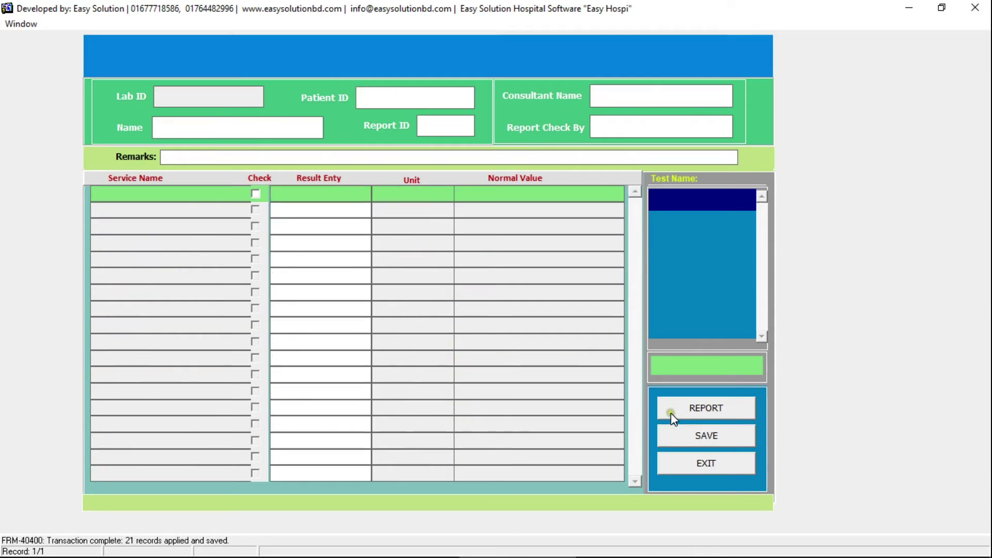
left_click(671, 414)
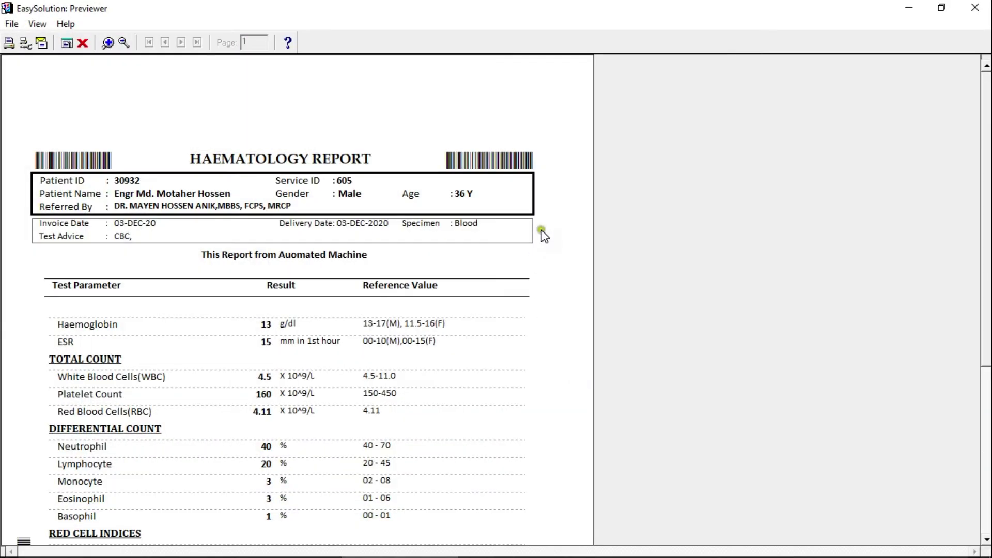
- Scroll through the haematology report preview and look over its file menu
left_click_drag(986, 148, 986, 164)
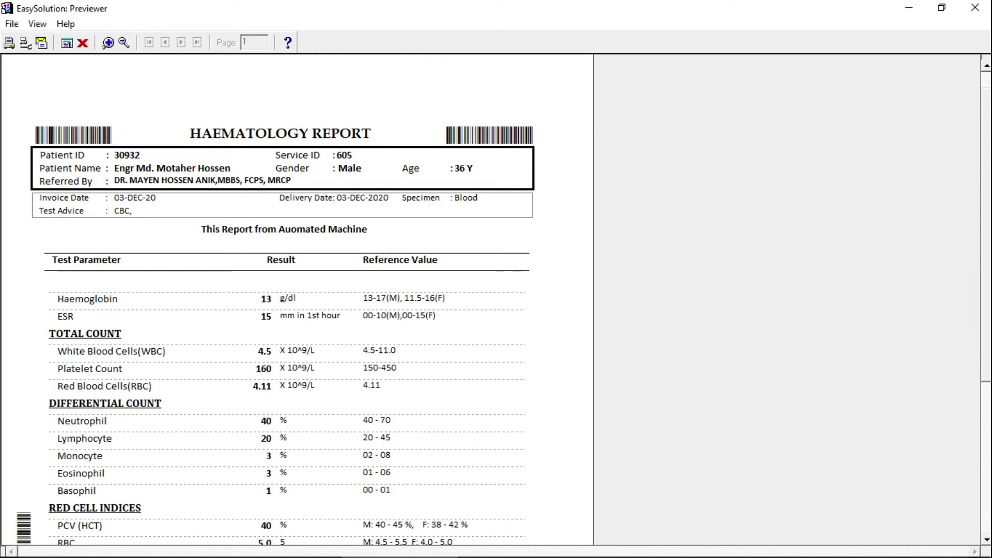
left_click_drag(986, 164, 987, 177)
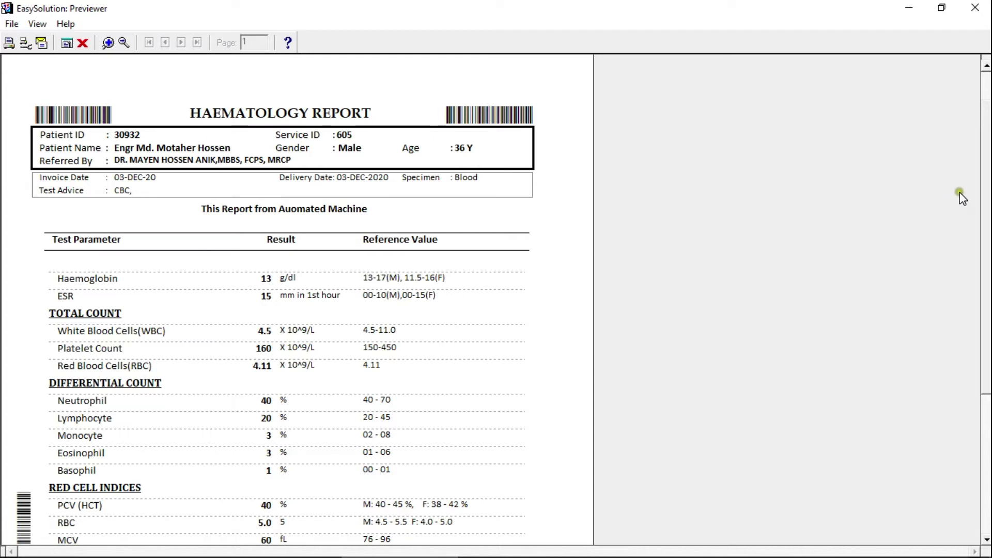
left_click_drag(986, 175, 965, 215)
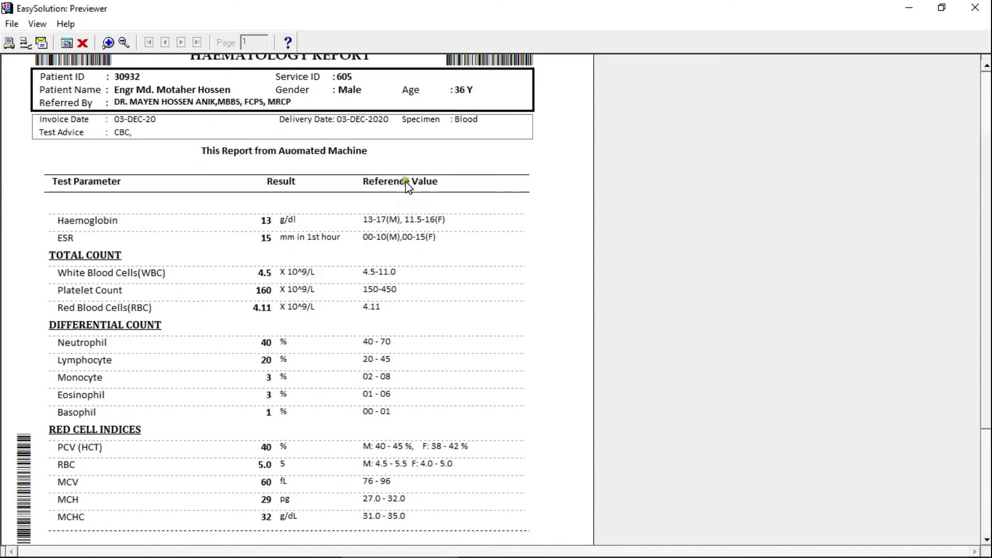
left_click_drag(988, 204, 909, 336)
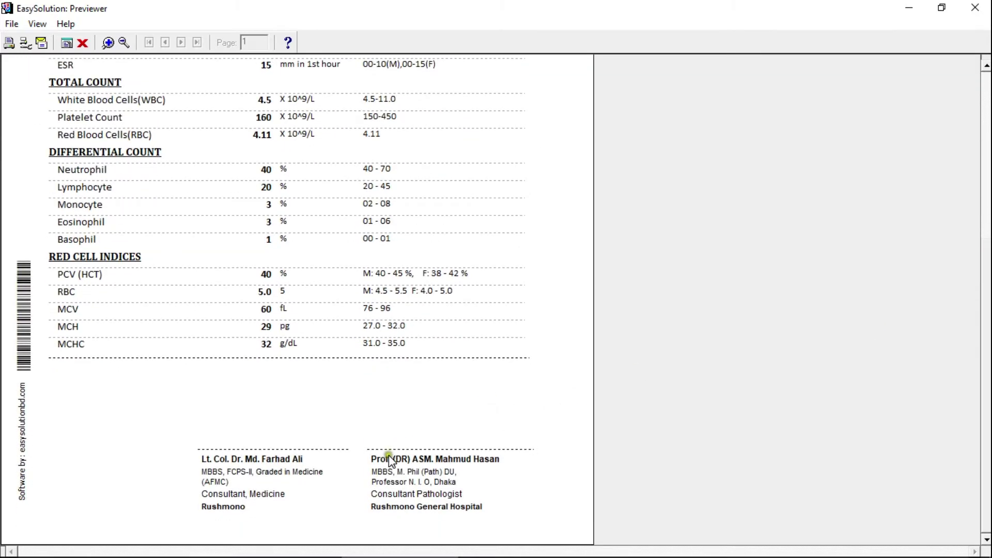
left_click(456, 457)
left_click(405, 436)
scroll(987, 341, "up", 3)
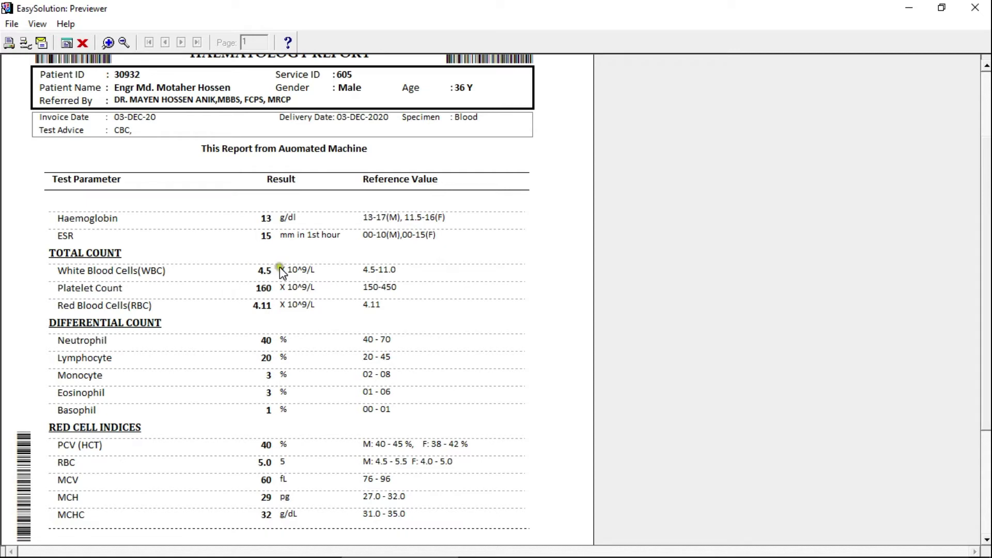
left_click_drag(984, 261, 984, 186)
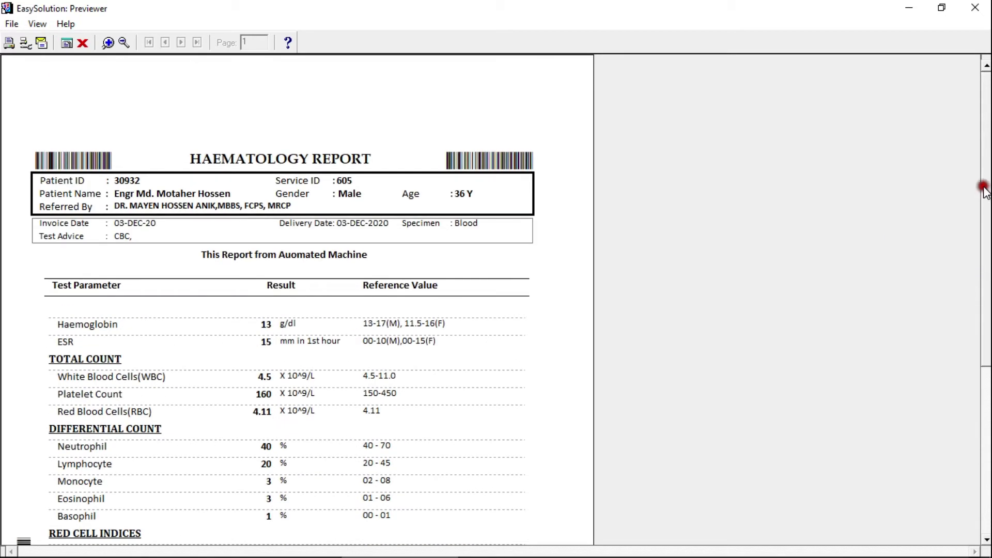
left_click(12, 24)
left_click(67, 7)
- Close the preview and result form, then refresh and reload the worklist for the bill date
left_click(975, 7)
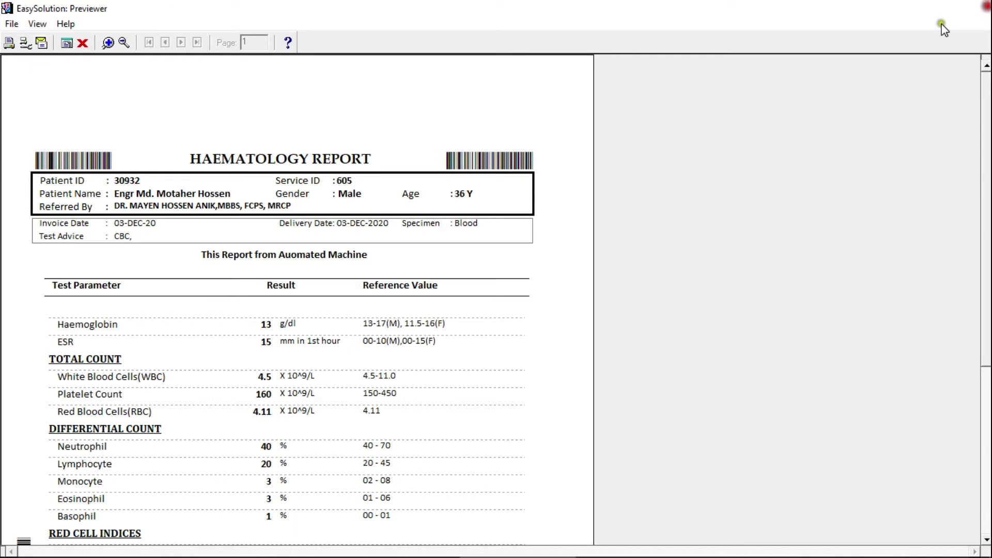
left_click(711, 468)
left_click(686, 98)
left_click(306, 99)
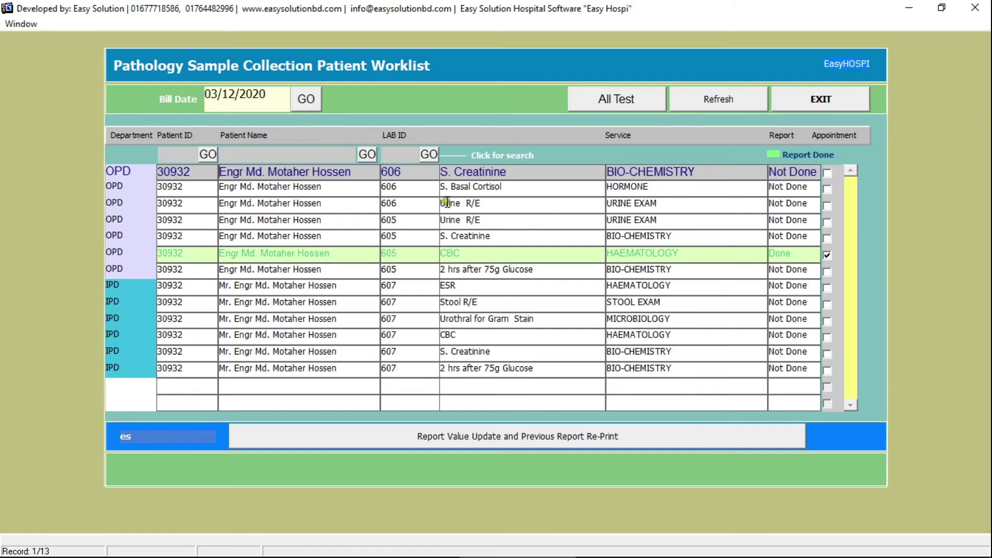
- Open the S. Creatinine result entry, set consultant and report checker, and load the test
left_click(481, 248)
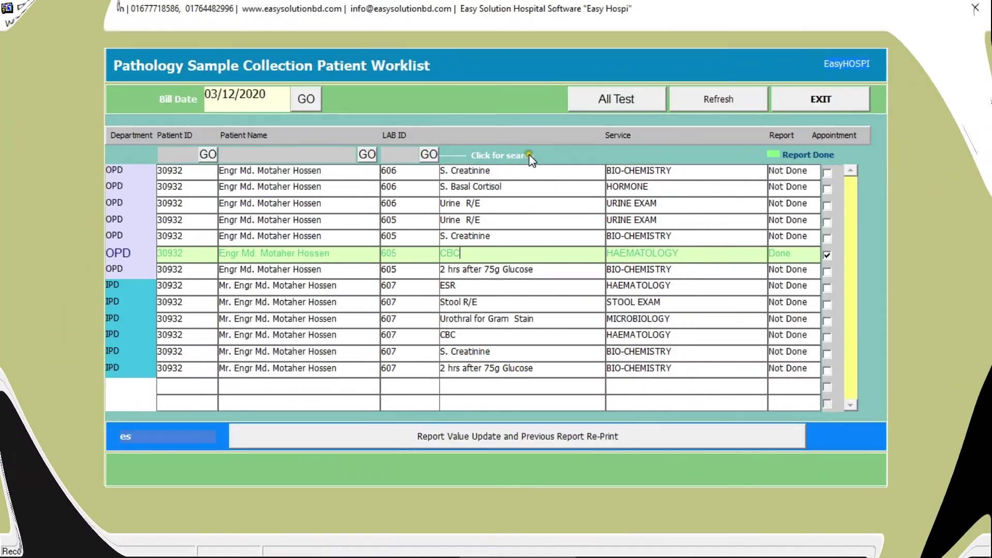
left_click(524, 170)
double_click(524, 168)
left_click(639, 99)
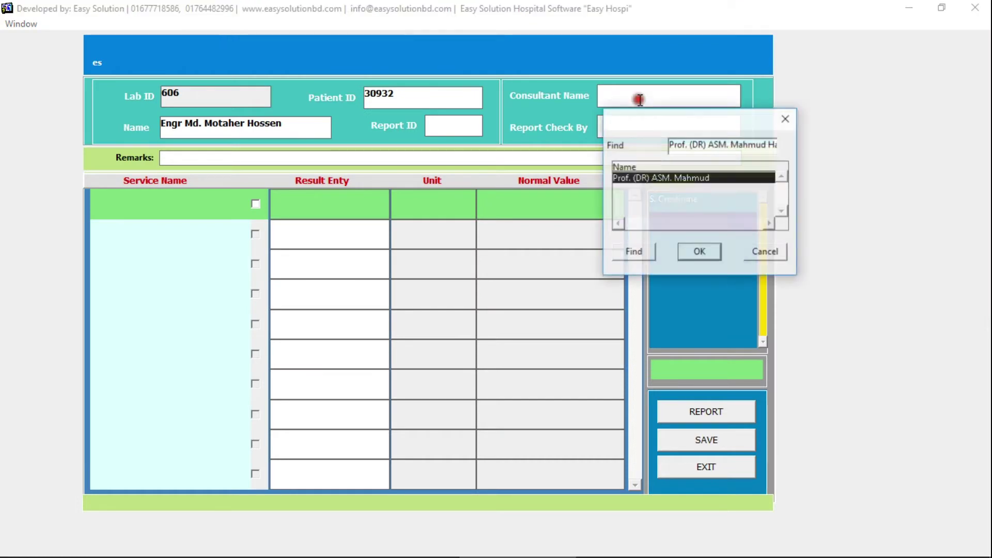
key("Return")
left_click(640, 125)
key("Return")
left_click(672, 201)
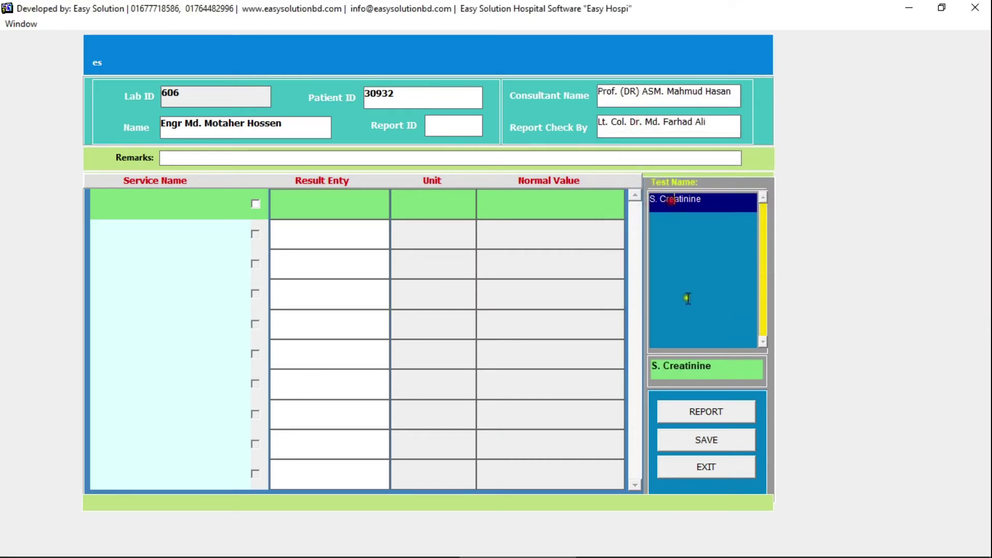
left_click(706, 377)
- Enter an S. Creatinine result of 1.3 mg/dl, save it, and preview the biochemistry report
left_click(310, 203)
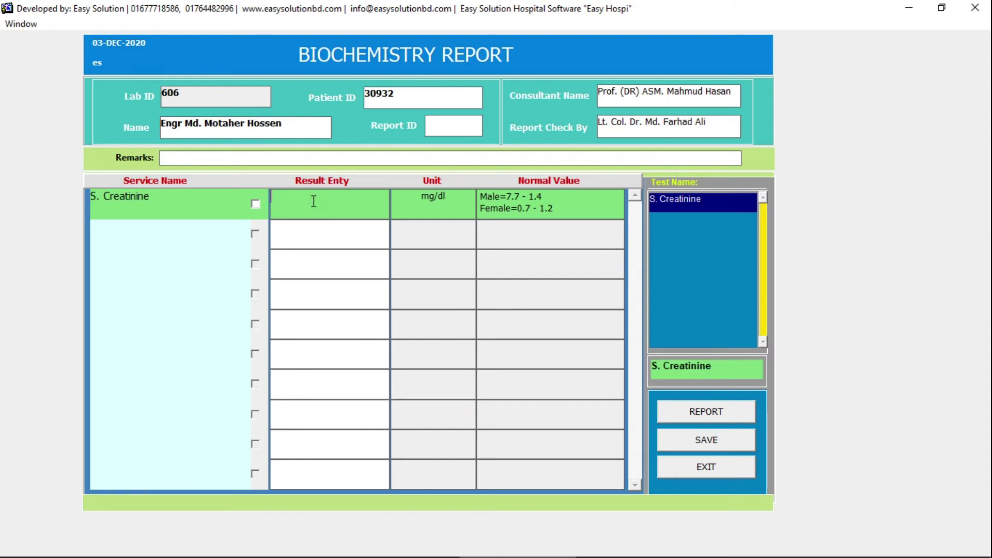
type("1.2")
left_click(687, 434)
left_click(687, 414)
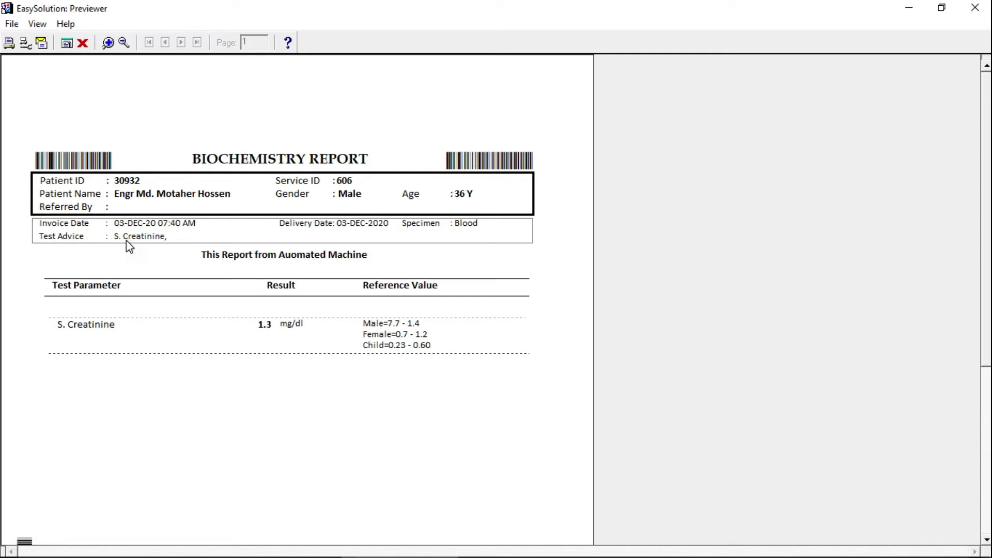
- Review and close the biochemistry preview, then refresh and reload the worklist showing creatinine Done
left_click(85, 326)
scroll(978, 251, "down", 5)
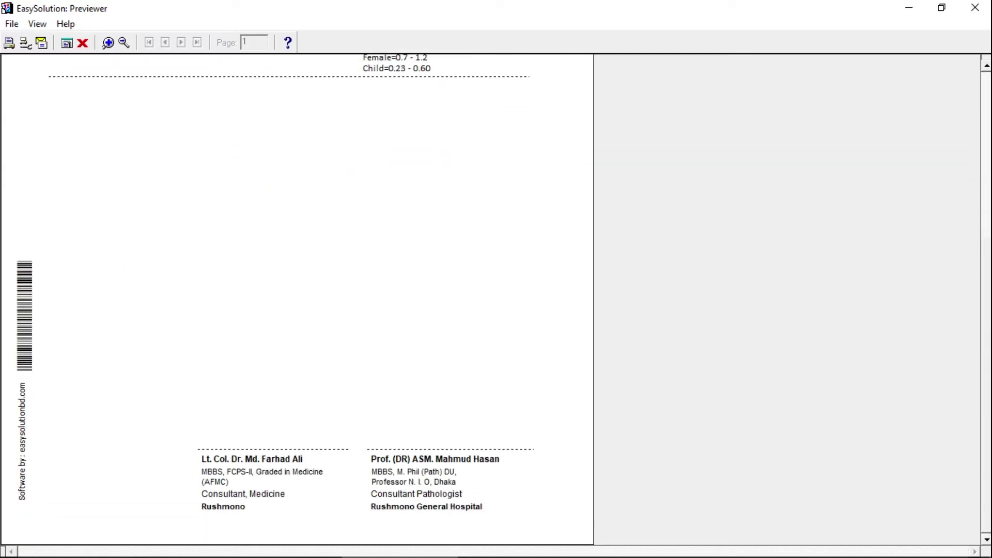
left_click(984, 161)
left_click(976, 8)
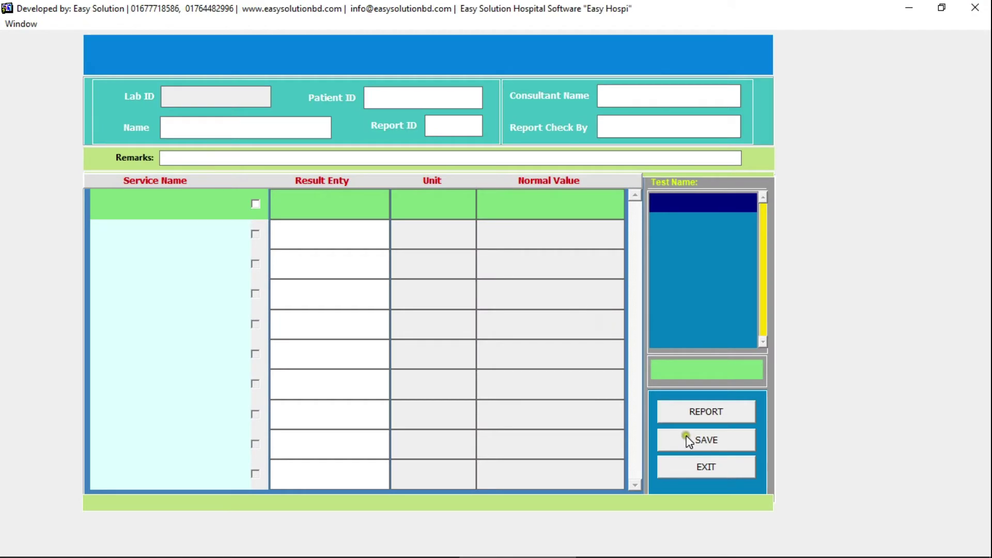
left_click(690, 459)
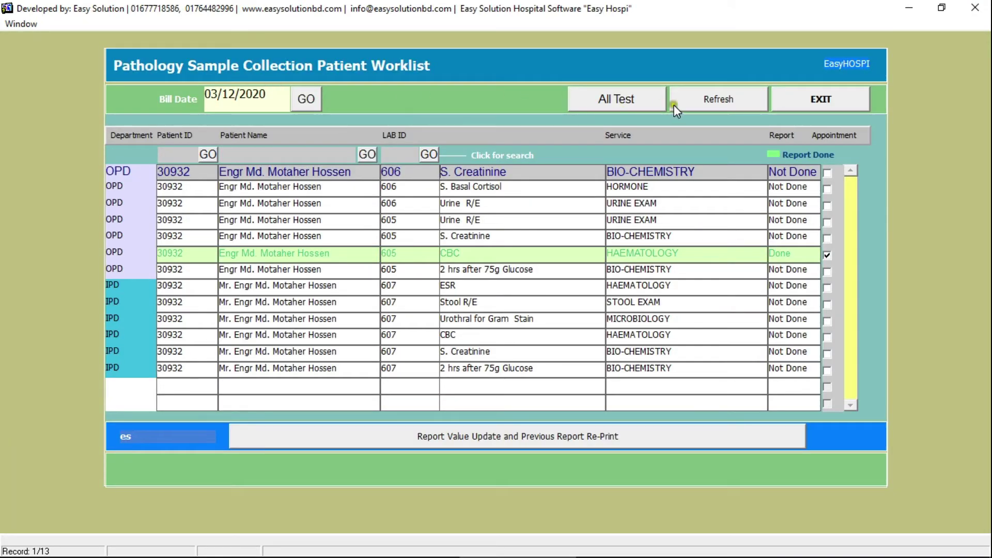
left_click(676, 103)
left_click(305, 100)
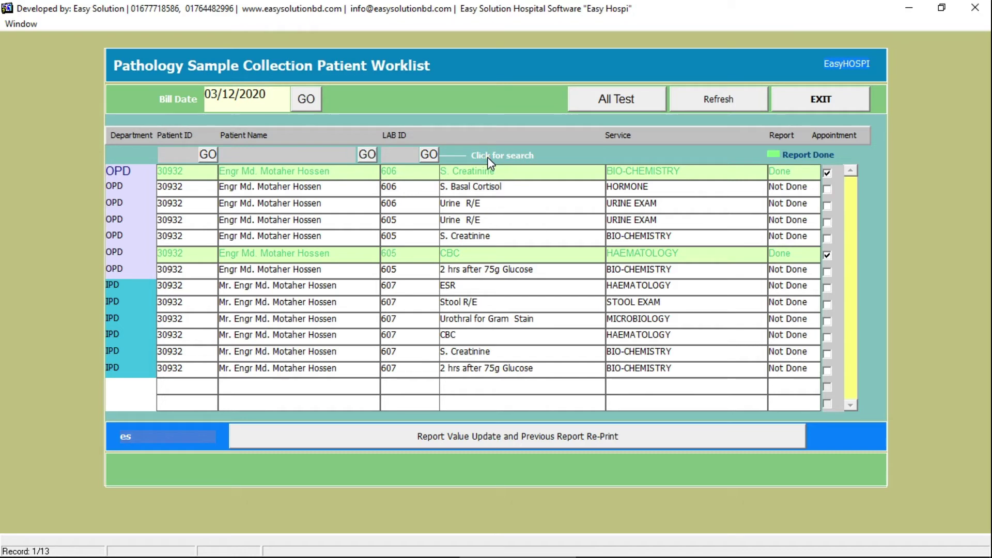
- Re-print the S. Creatinine report from Report Value Update and Re-Print, then exit to the lab module
left_click(464, 438)
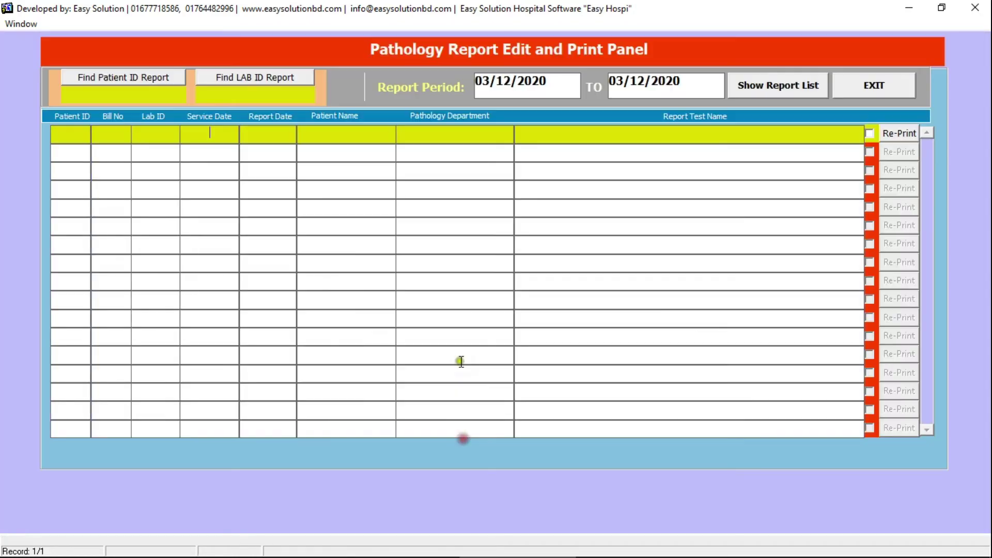
left_click(743, 86)
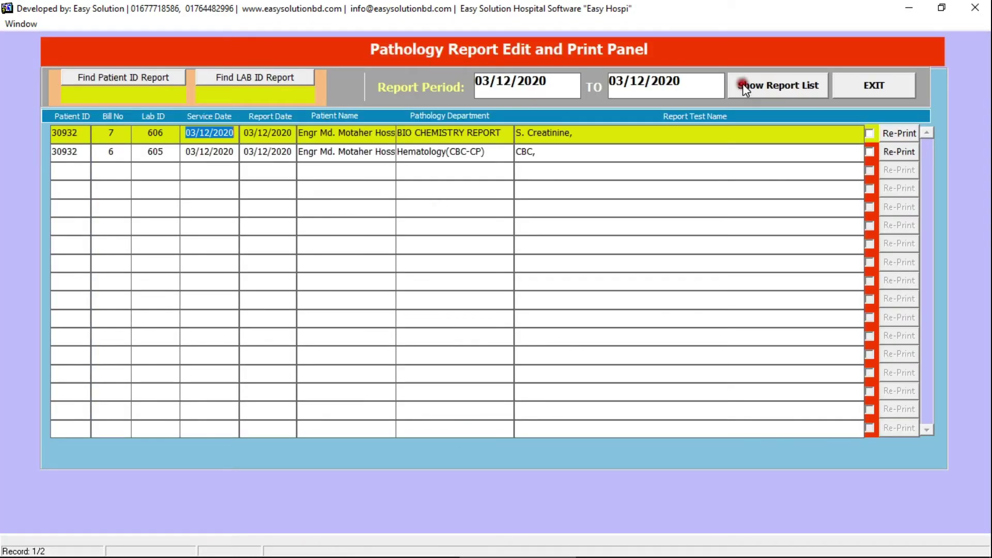
left_click(898, 133)
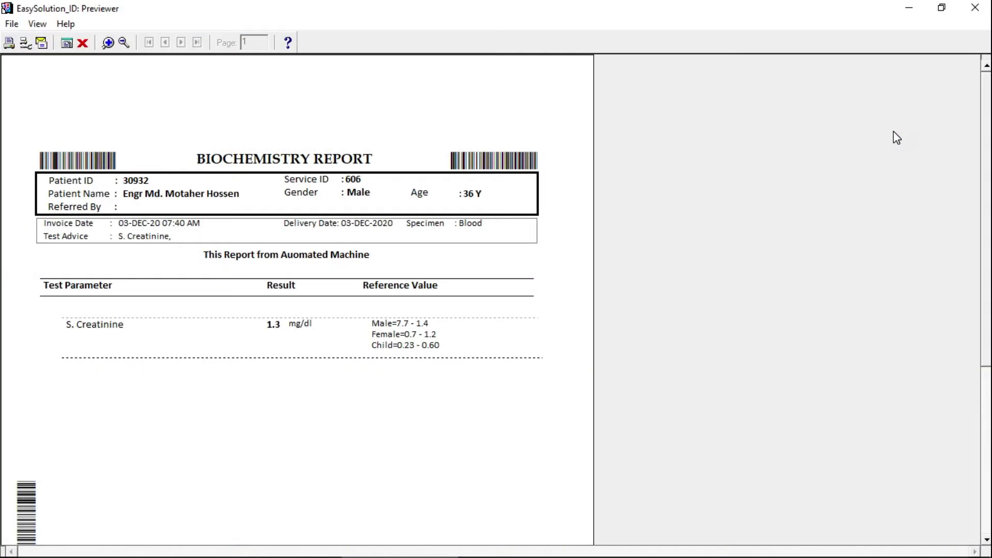
scroll(981, 106, "down", 3)
scroll(981, 106, "up", 3)
left_click(976, 8)
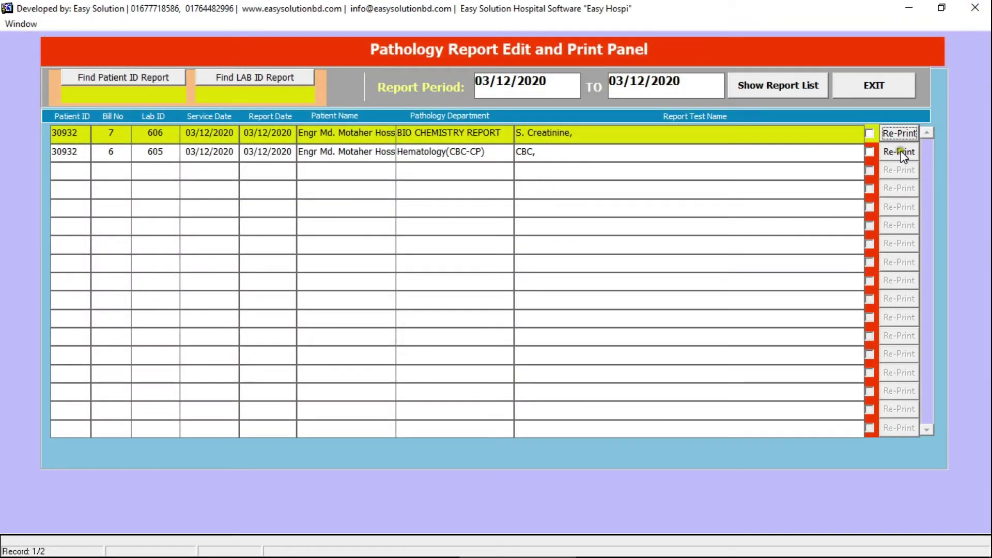
left_click(884, 87)
left_click(791, 107)
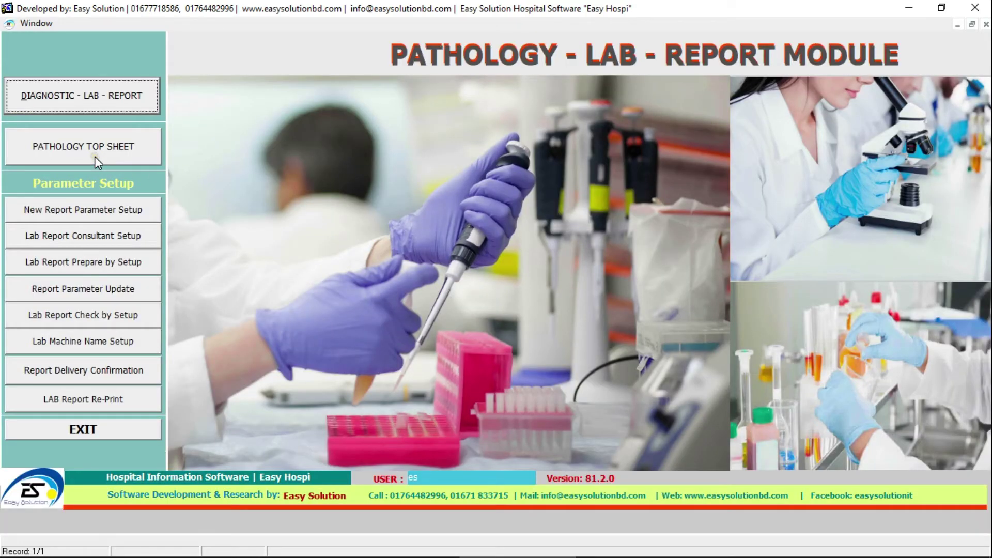
- View the empty Pathology Lab Top Sheet, then exit back to the lab module menu
left_click(95, 156)
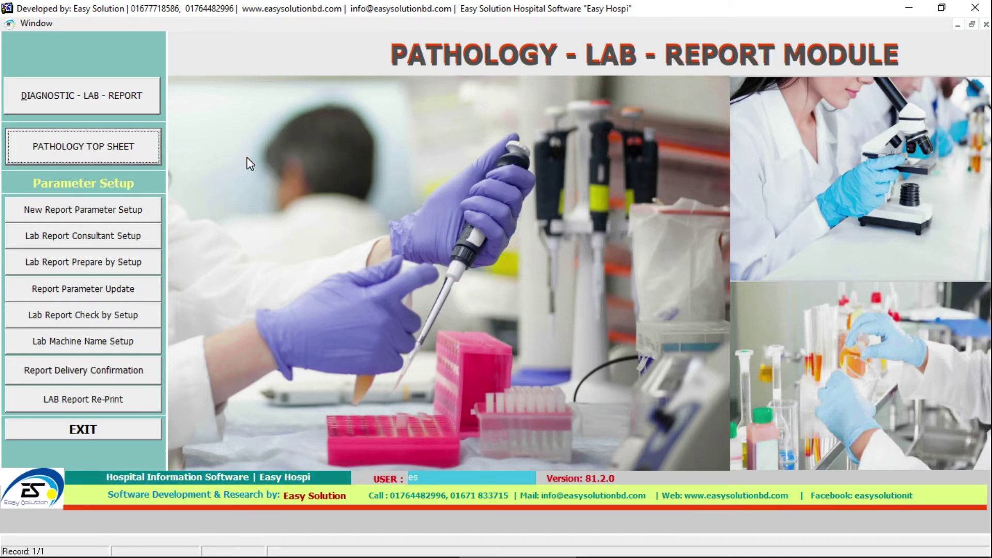
left_click(136, 147)
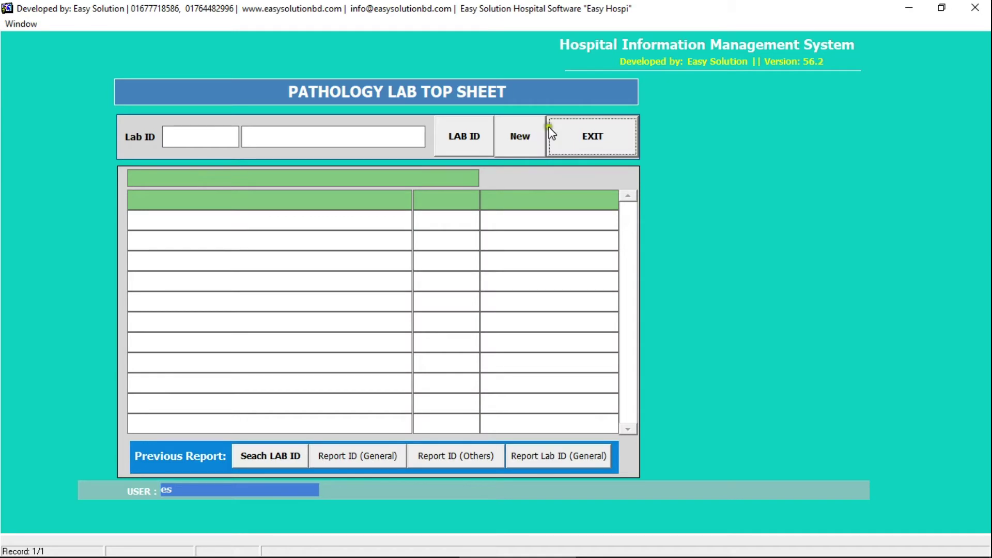
left_click(580, 139)
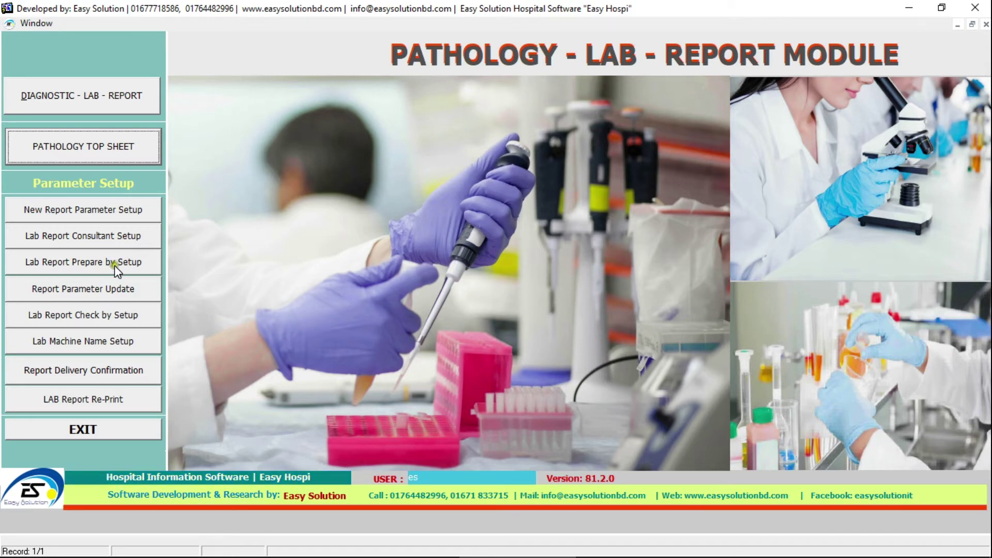
left_click(96, 293)
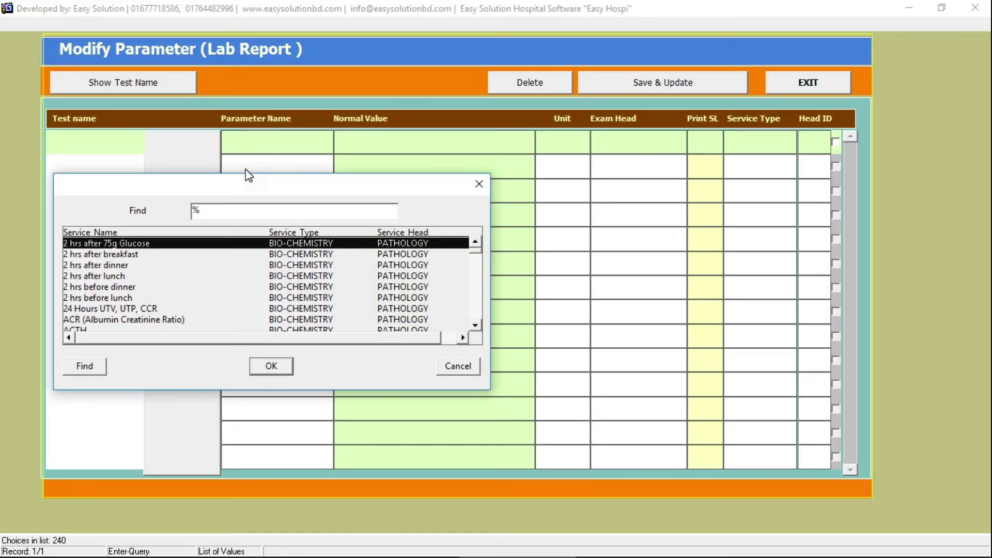
type("cbC")
left_click(156, 250)
left_click(262, 356)
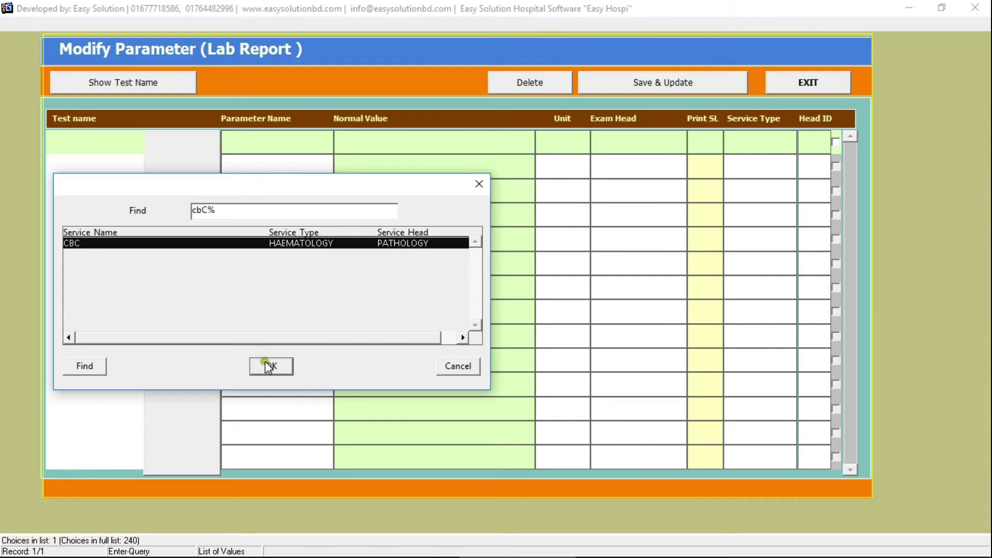
left_click(197, 258)
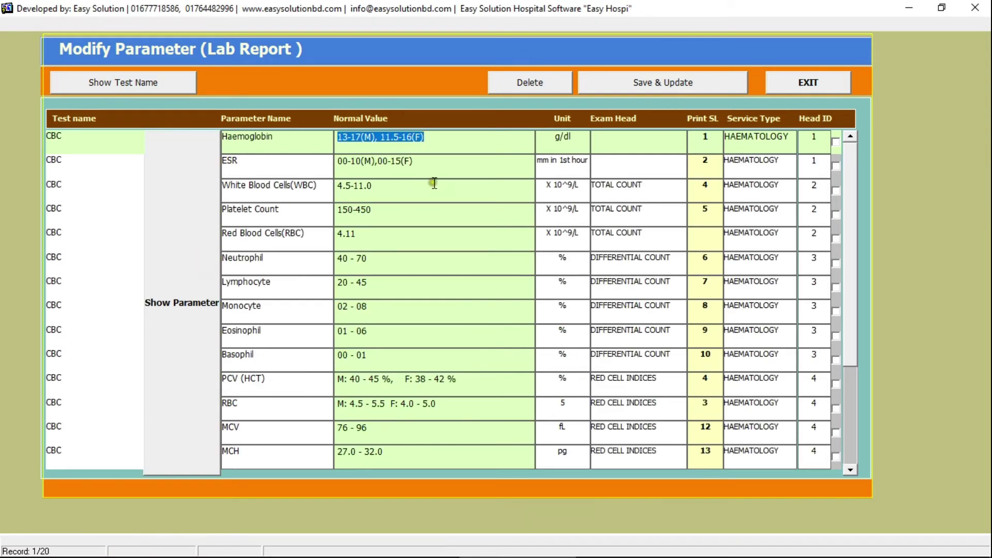
left_click(191, 151)
left_click(270, 142)
left_click(392, 140)
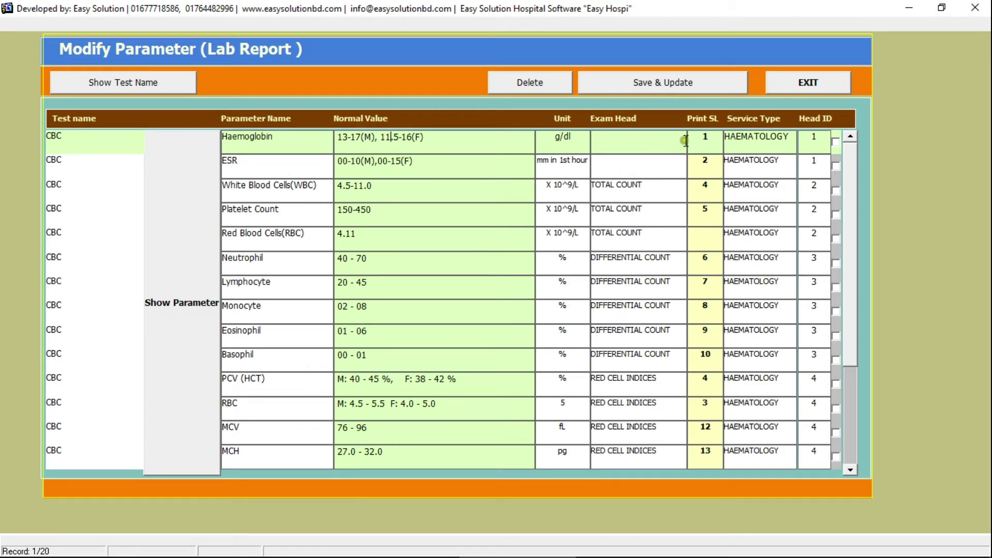
left_click(706, 161)
left_click(706, 137)
key("Down")
key("Down")
left_click(707, 137)
key("Down")
key("Down")
key("Down")
key("Down")
key("Down")
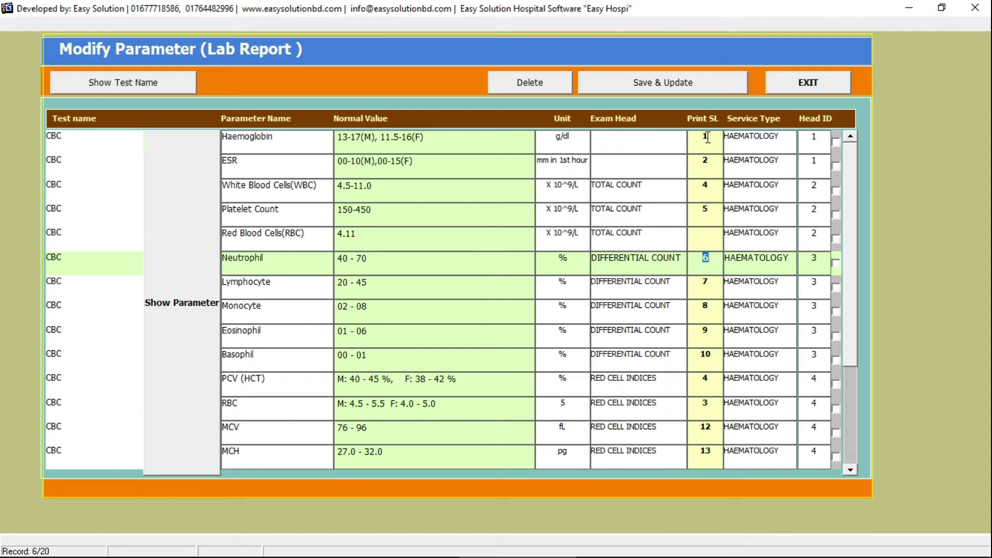
key("Down")
key("Down")
key("Up")
key("Up")
key("Up")
key("Up")
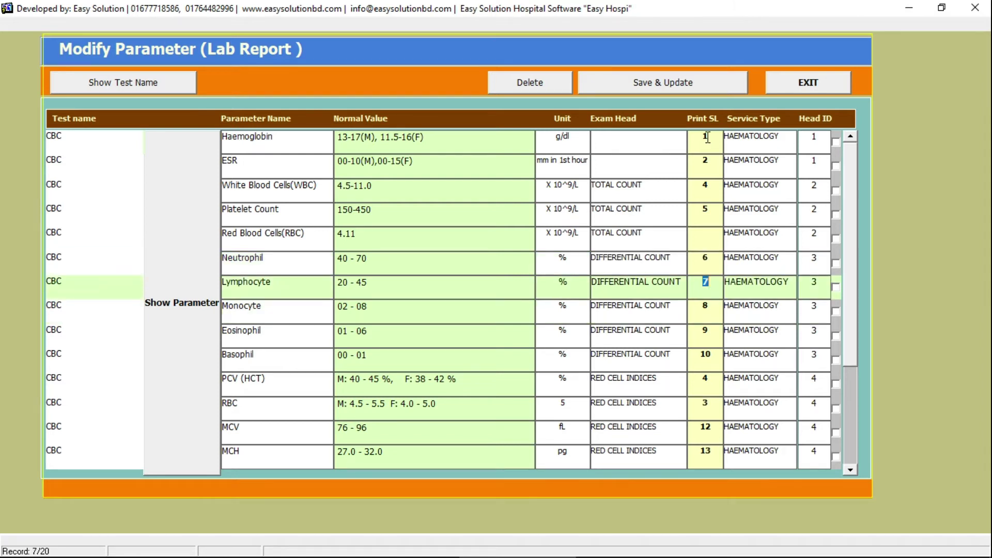
key("Down")
key("Down")
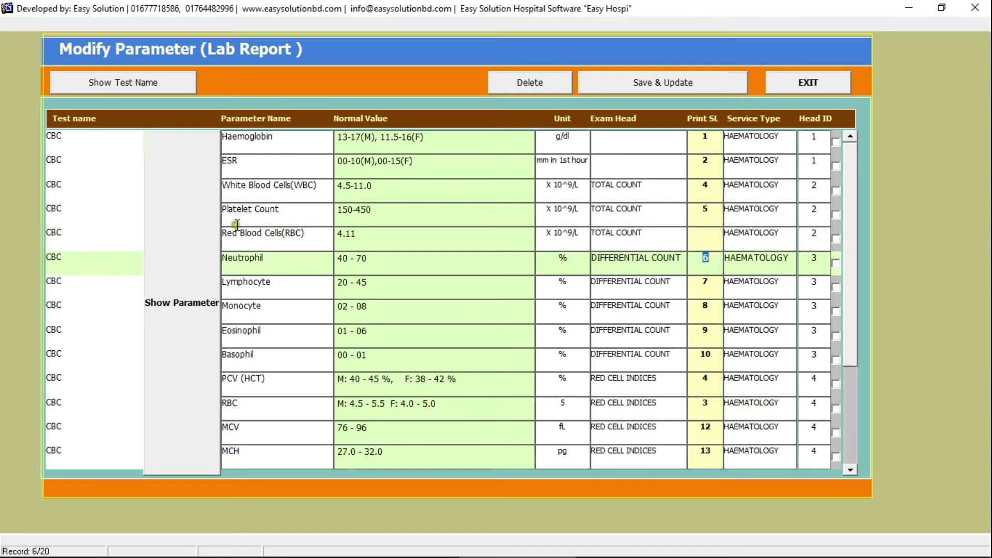
left_click(315, 237)
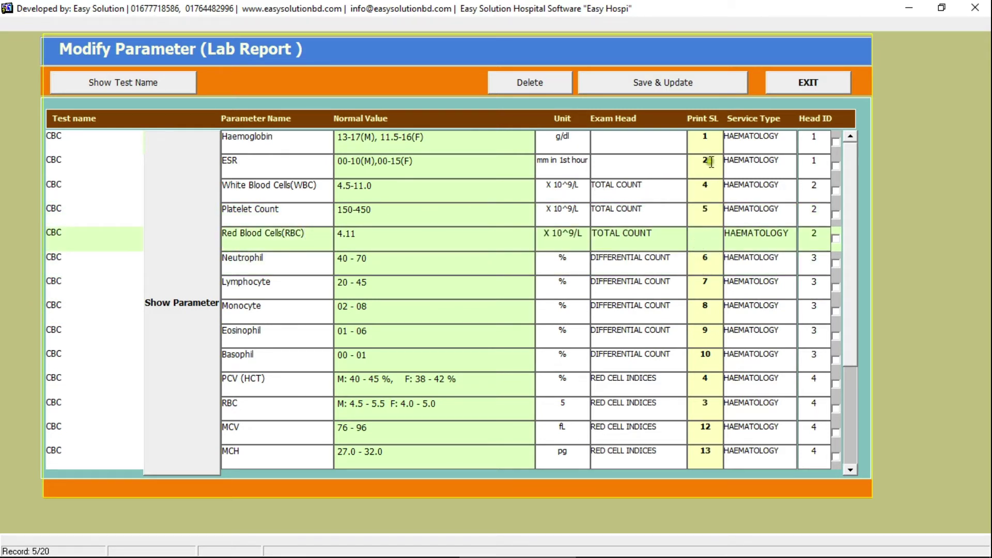
left_click(789, 82)
- Save URINE EXAM's description 'This Report Generated from Automated Urine Analyser Machine', then load the 03/12/2020 worklist
left_click(110, 335)
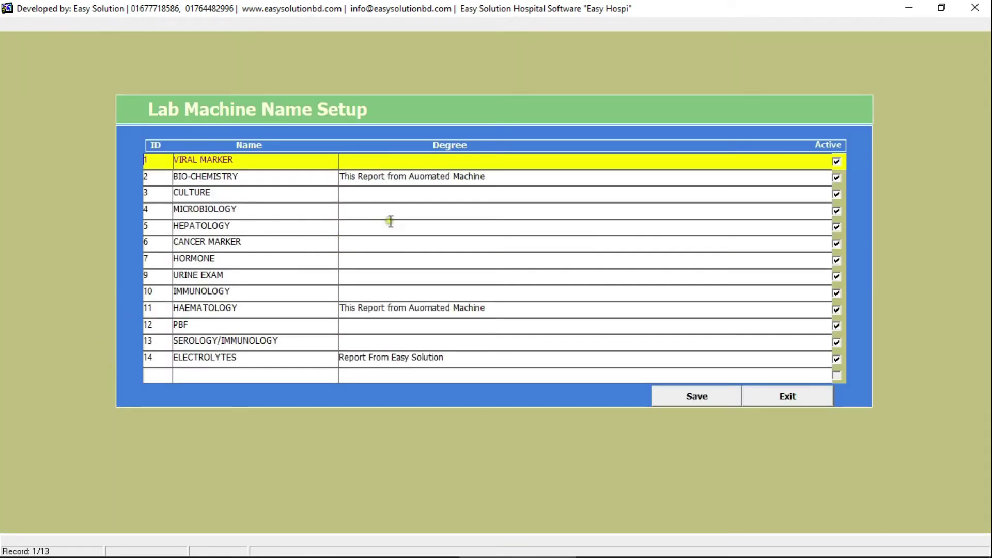
left_click(317, 178)
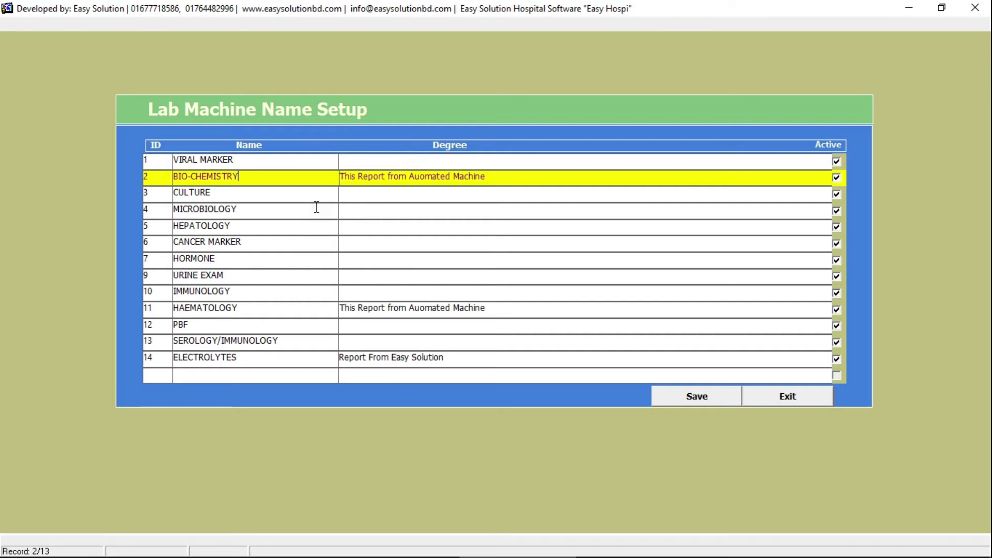
left_click(518, 308)
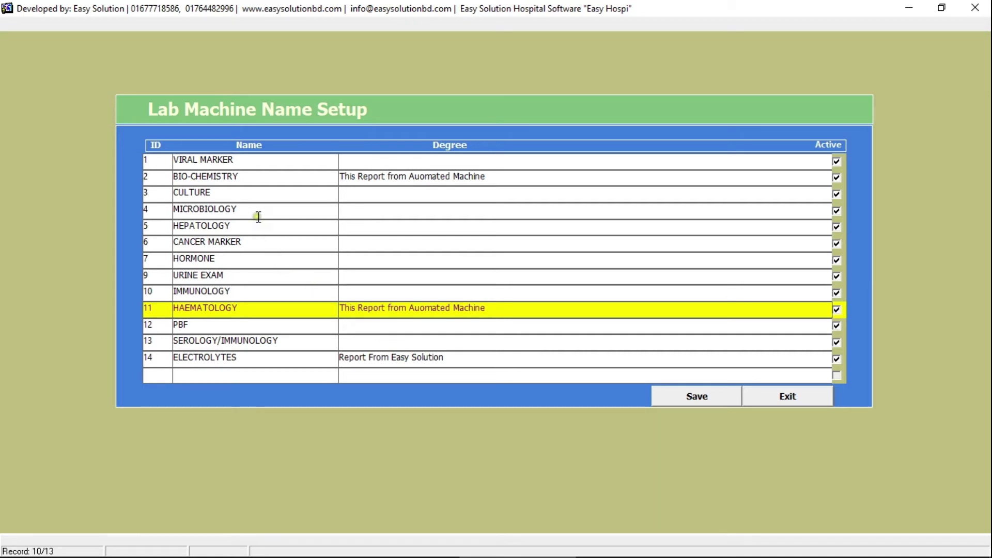
left_click(388, 282)
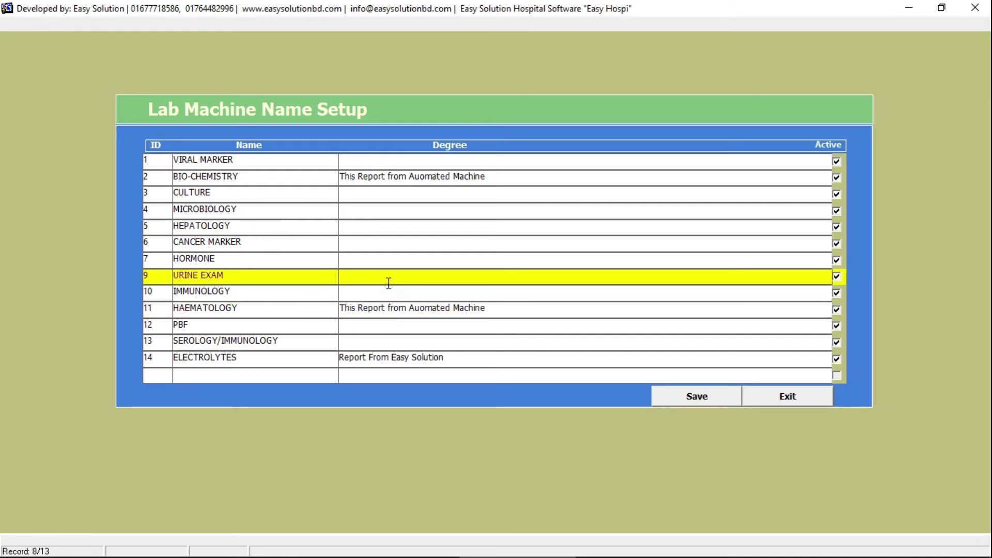
type("This Report Generated from Automated Ur")
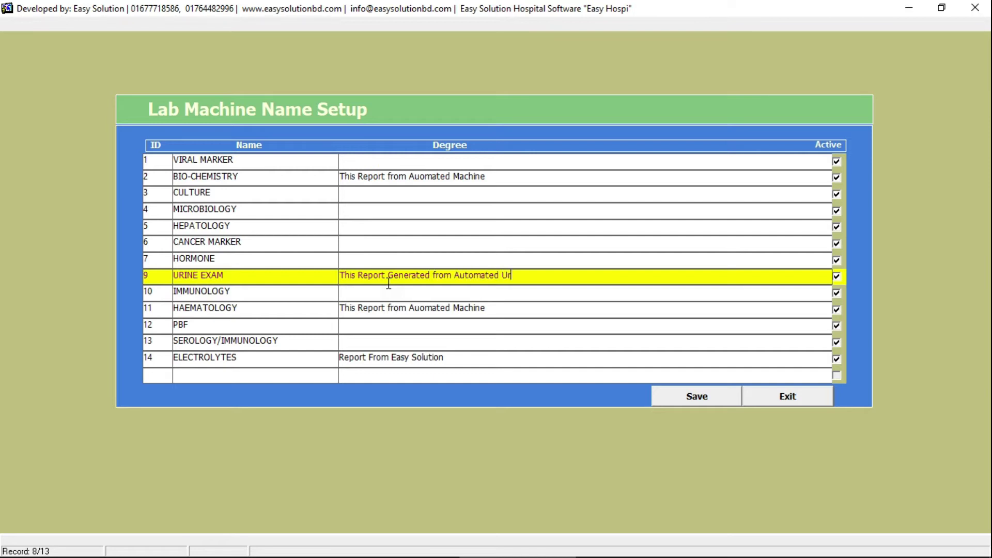
type("ine Analyser Machine")
left_click(711, 398)
left_click(758, 397)
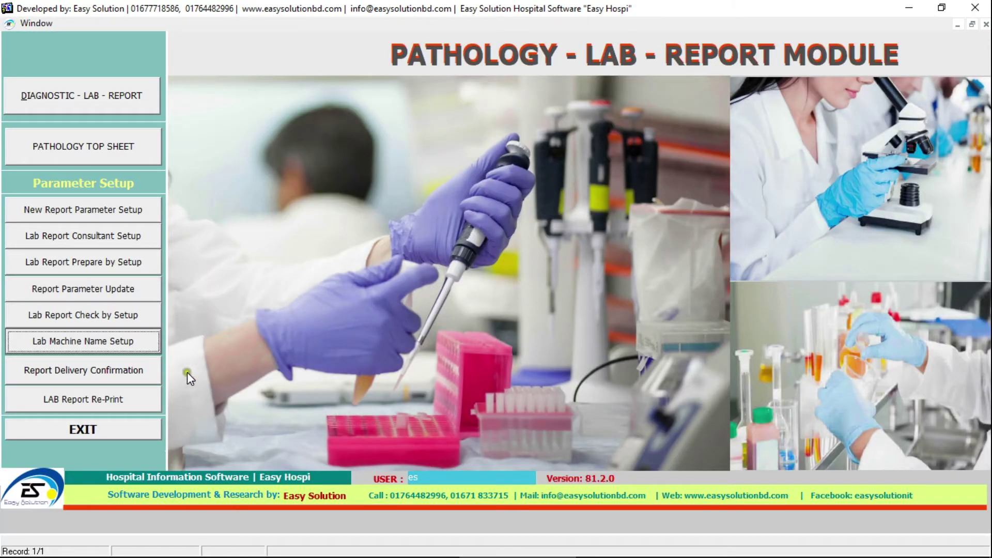
left_click(129, 114)
left_click(306, 100)
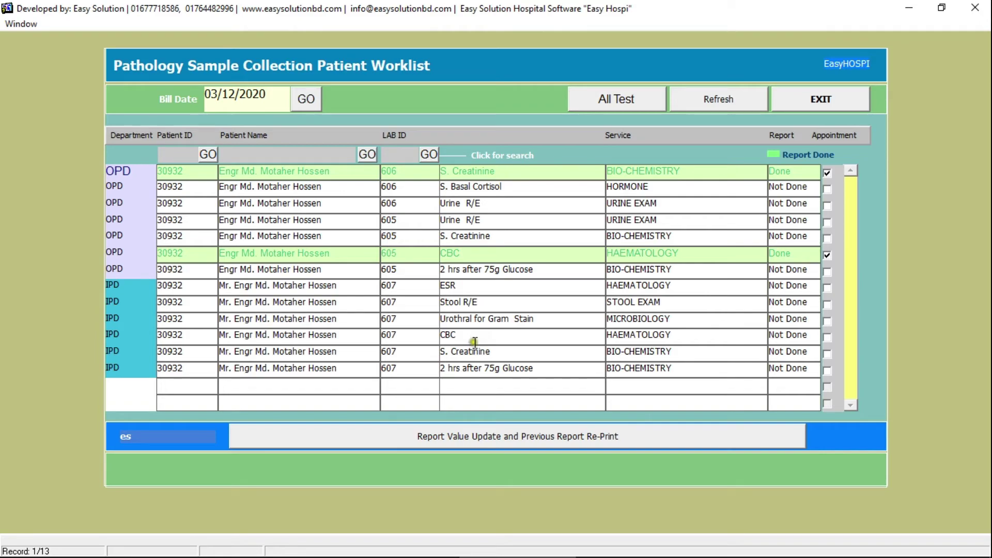
- Open the Urine R/E result entry and pick the consultant and report checker
double_click(509, 204)
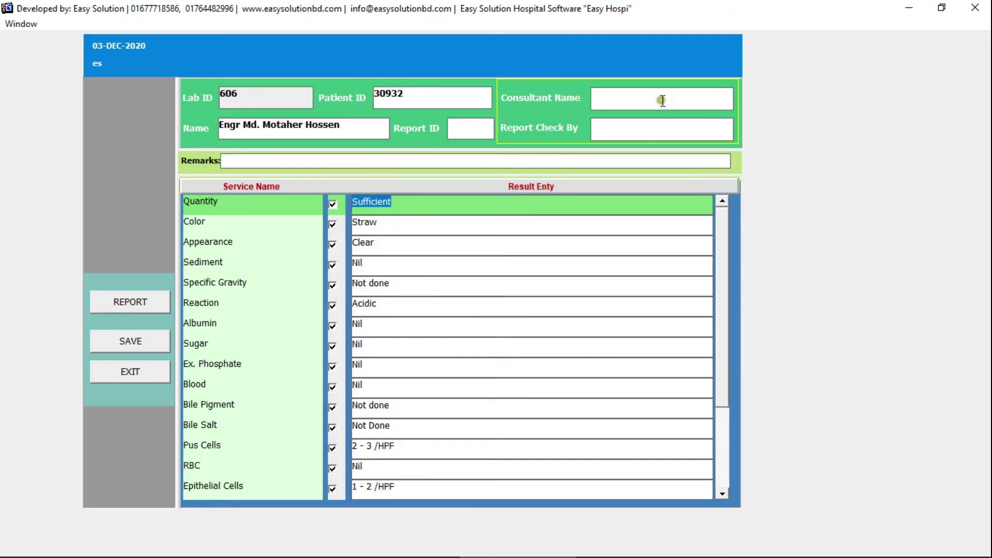
left_click(661, 99)
key("Return")
left_click(655, 127)
key("Return")
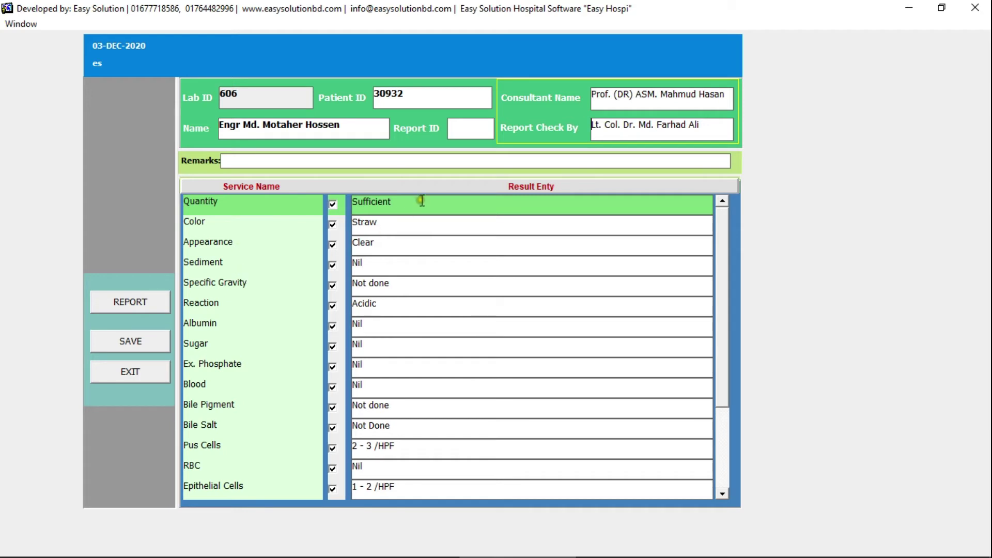
- Change the Pus Cells result to 4 - 6 /HPF
left_click(453, 252)
left_click_drag(718, 362, 722, 371)
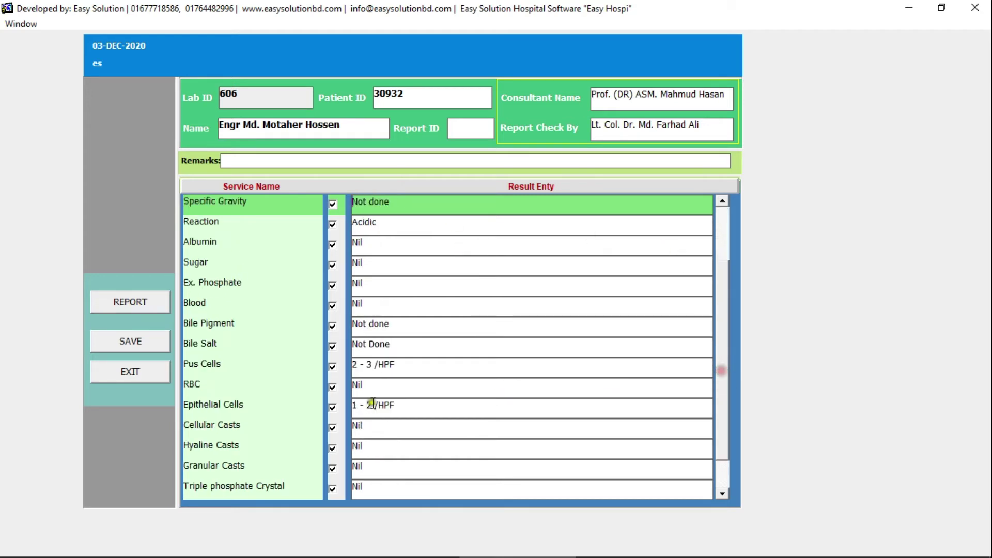
left_click(356, 366)
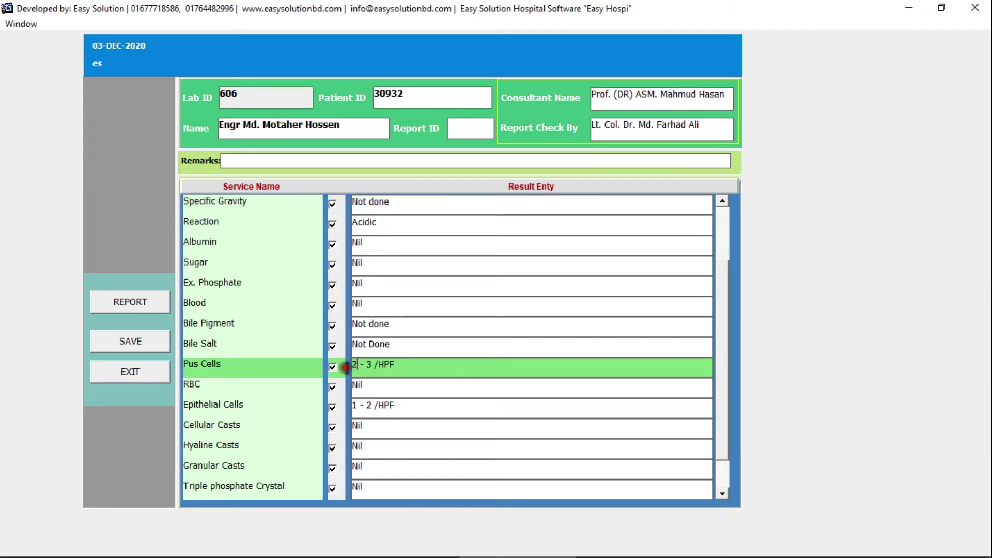
key("BackSpace")
type("4")
key("BackSpace")
type("6")
- Save the urine results, preview the report, and close back to the lab menu
left_click(111, 346)
left_click(136, 304)
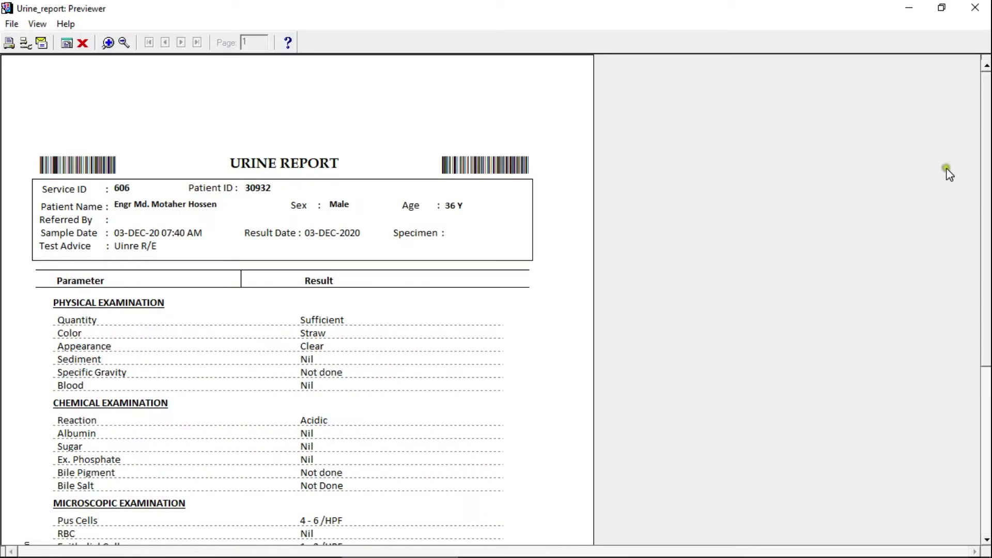
left_click_drag(987, 155, 988, 210)
left_click(976, 7)
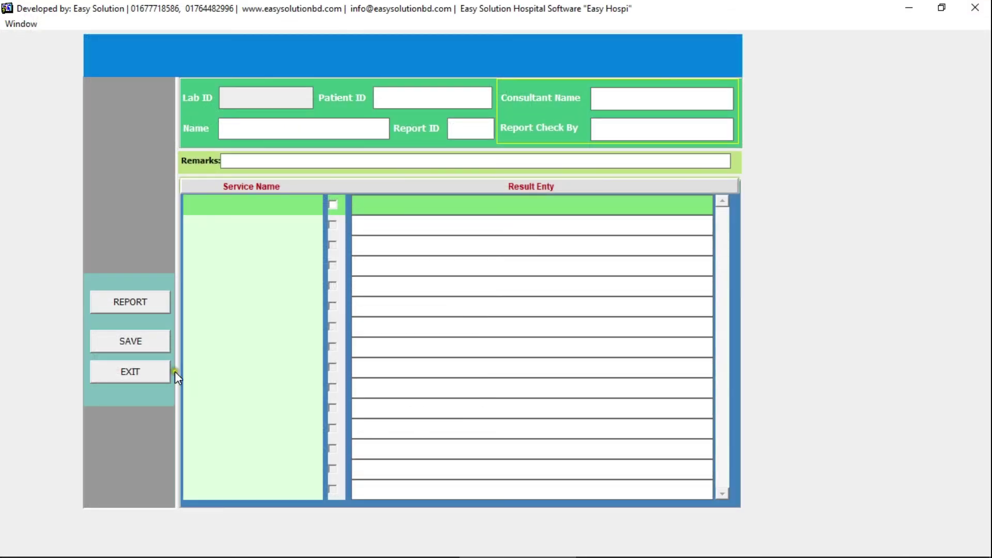
left_click(167, 371)
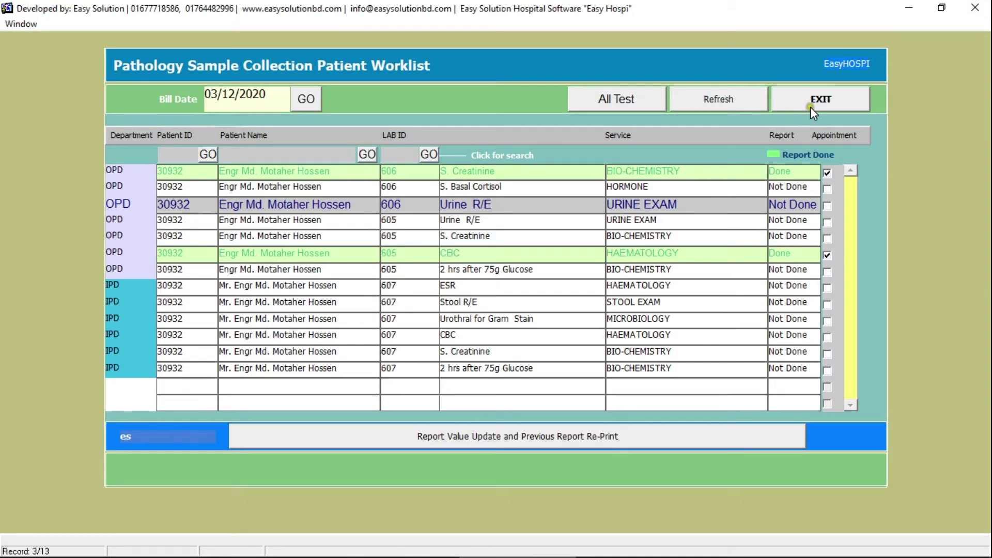
left_click(811, 107)
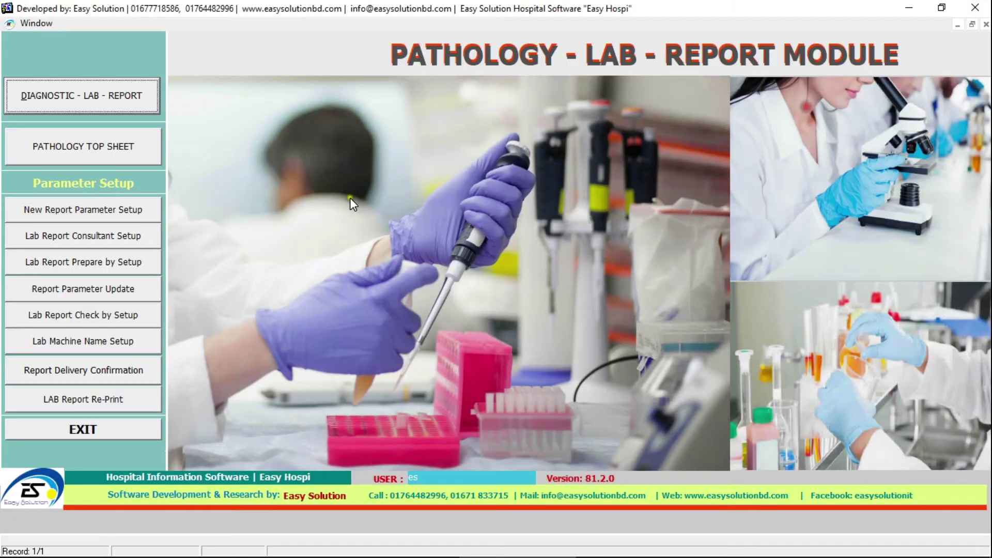
- Check Report Delivery Confirmation, exit Pathology, and open the Radiology & Imaging Department
left_click(106, 379)
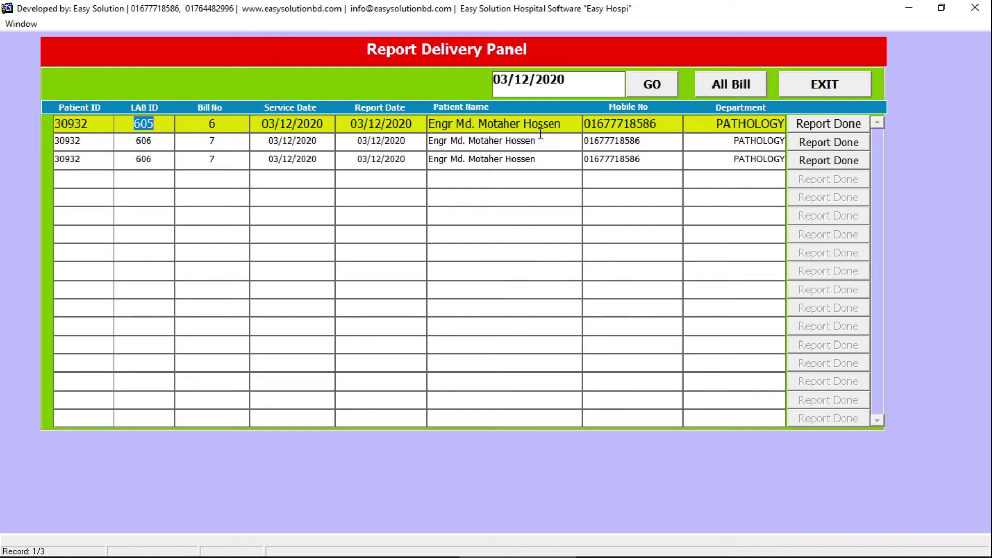
left_click(827, 87)
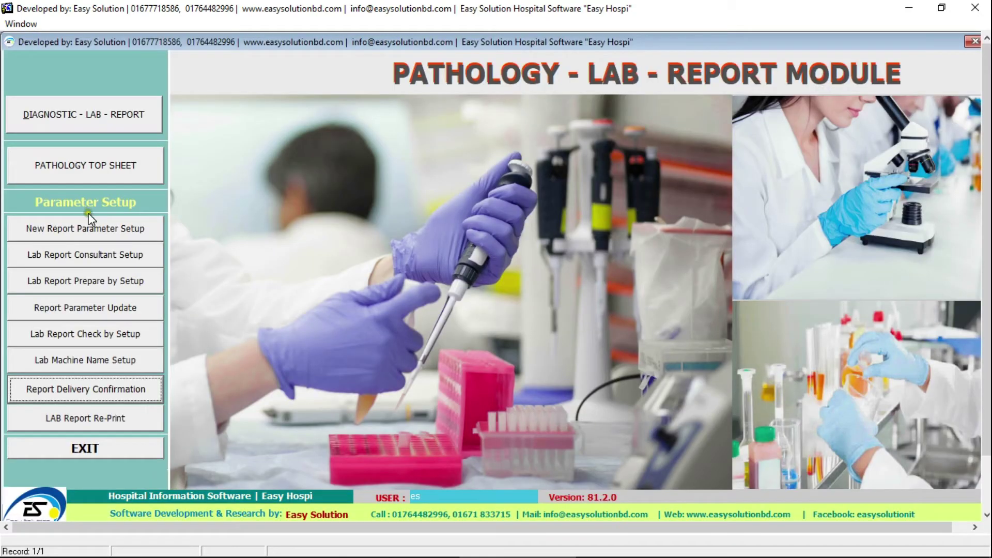
left_click(85, 449)
left_click(100, 155)
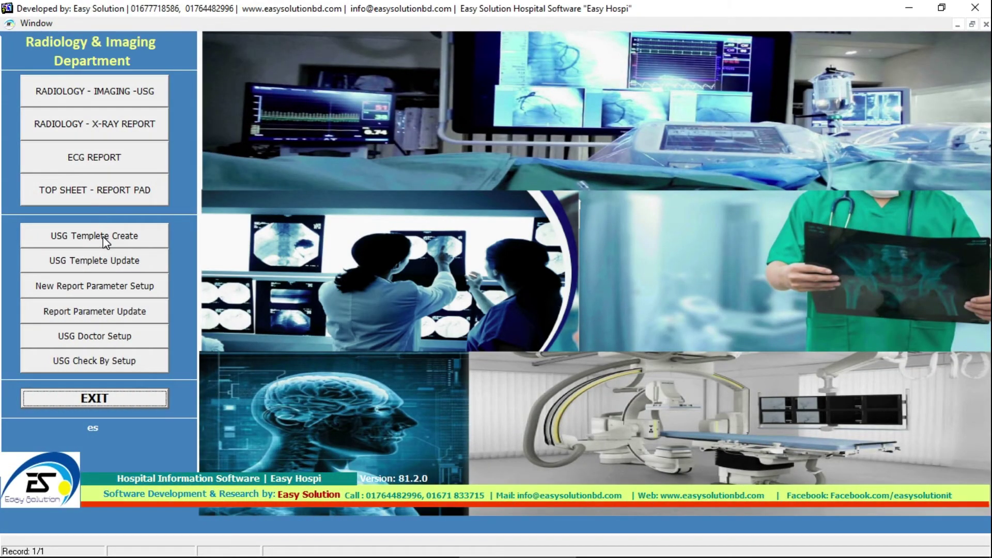
- Load lab ID 605 in Ultrasonography Report Management and open its USG of KUB Male report
left_click(104, 237)
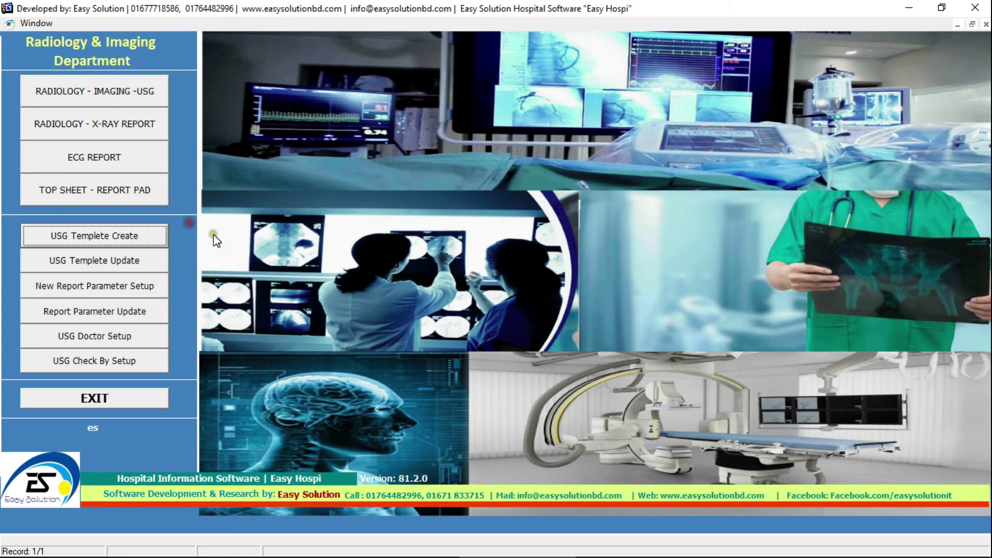
left_click(150, 285)
left_click(123, 336)
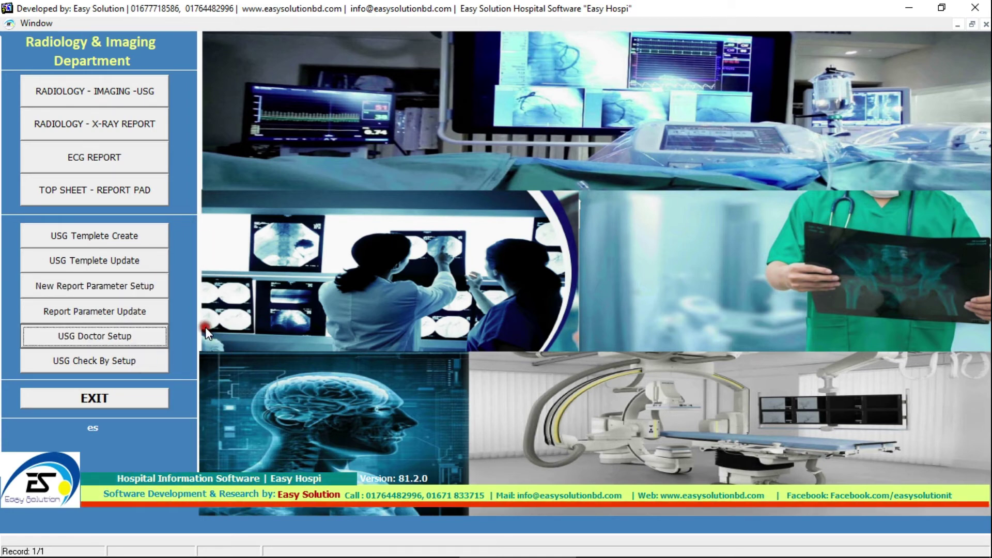
left_click(97, 92)
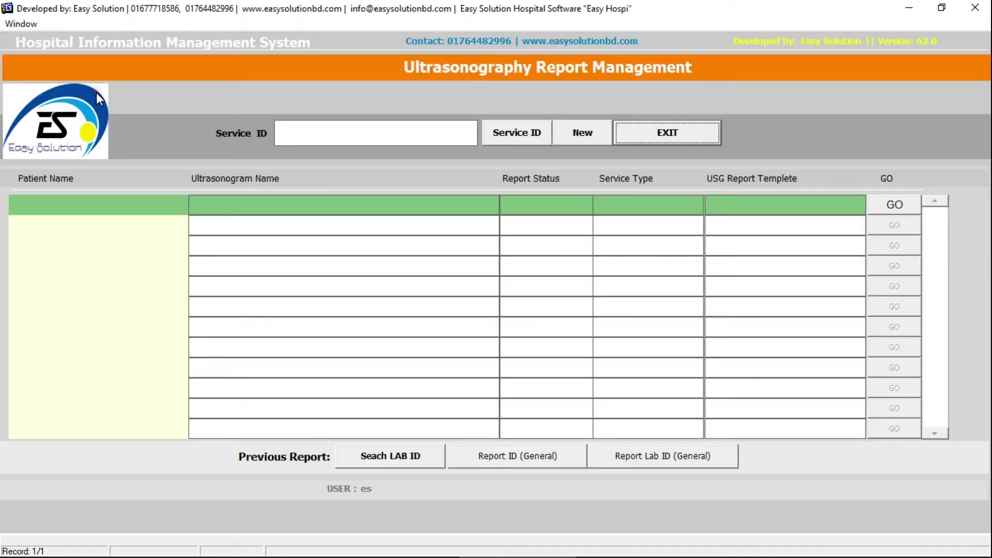
left_click(489, 139)
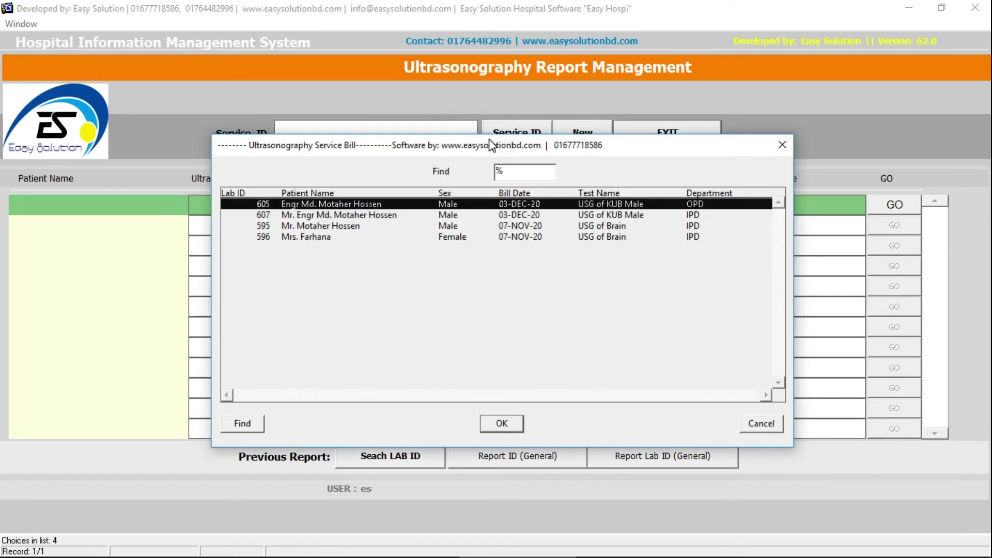
double_click(577, 206)
double_click(437, 203)
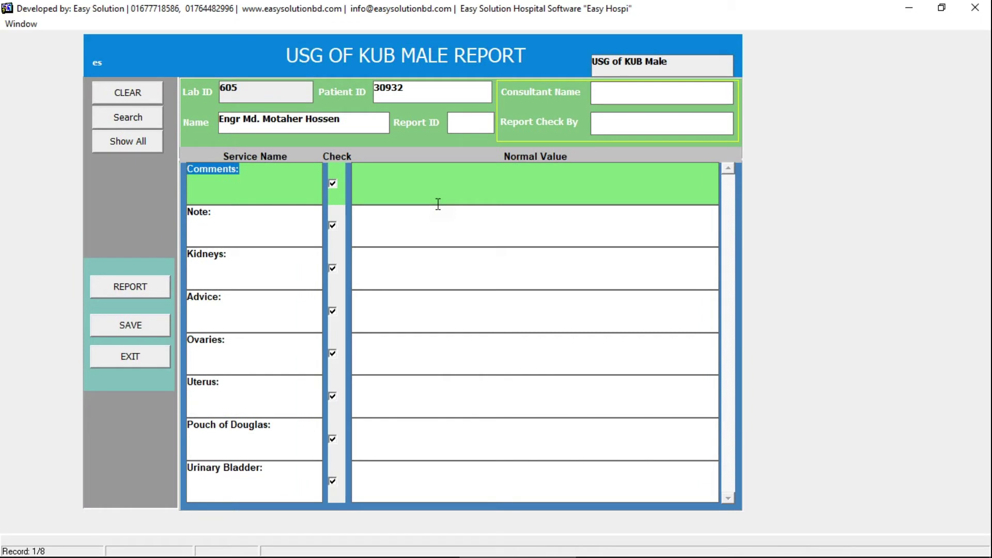
- Choose the consultant doctor and report checker from the lists, then close the report form
double_click(649, 86)
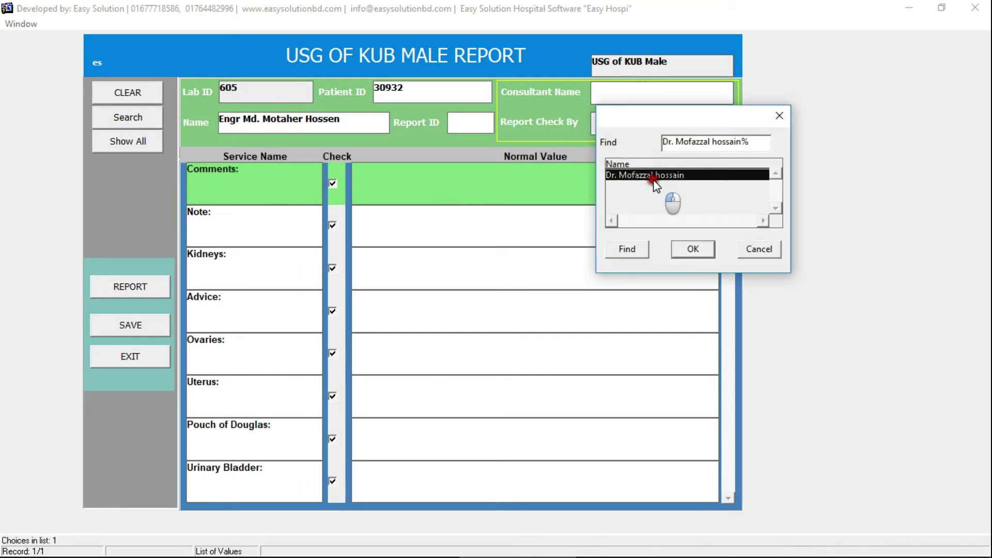
double_click(654, 176)
double_click(637, 134)
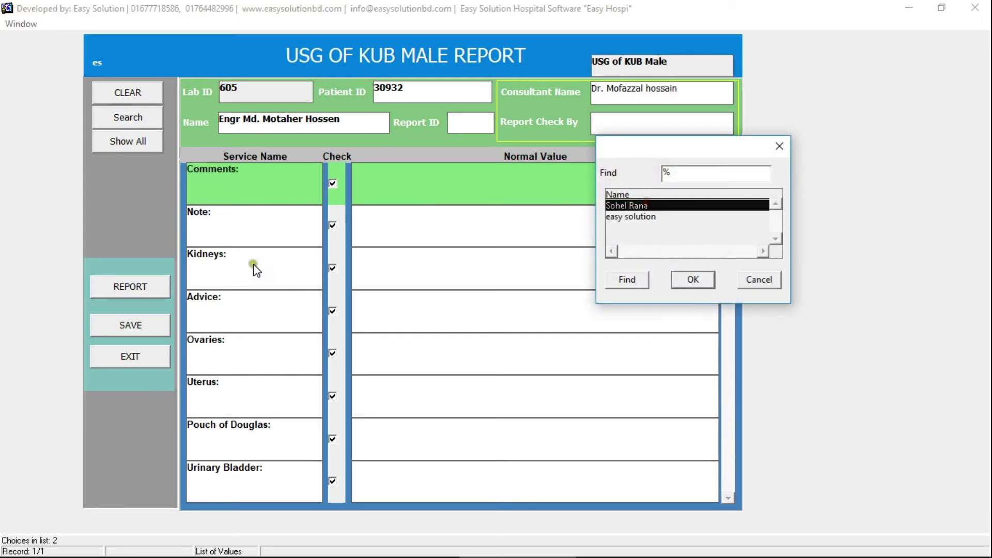
left_click(693, 280)
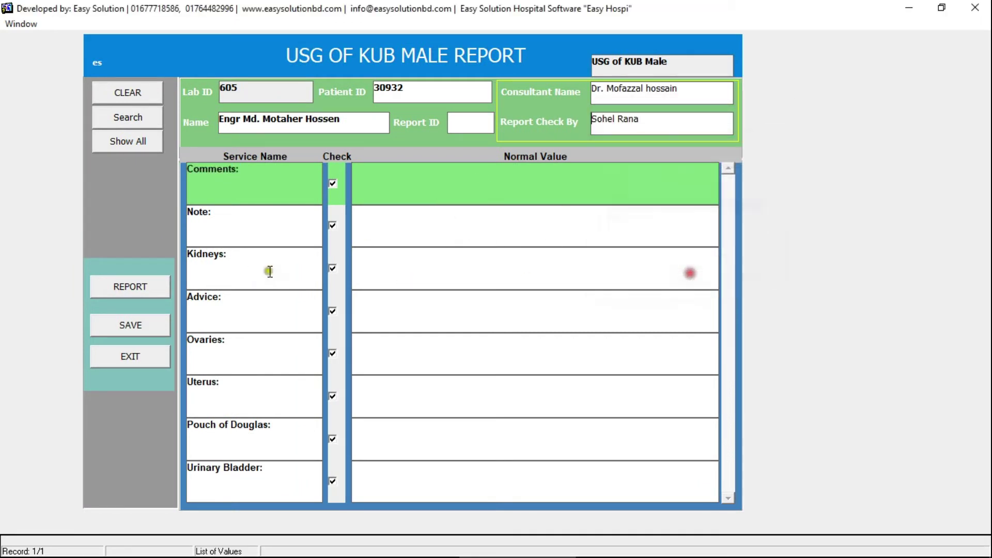
left_click(138, 359)
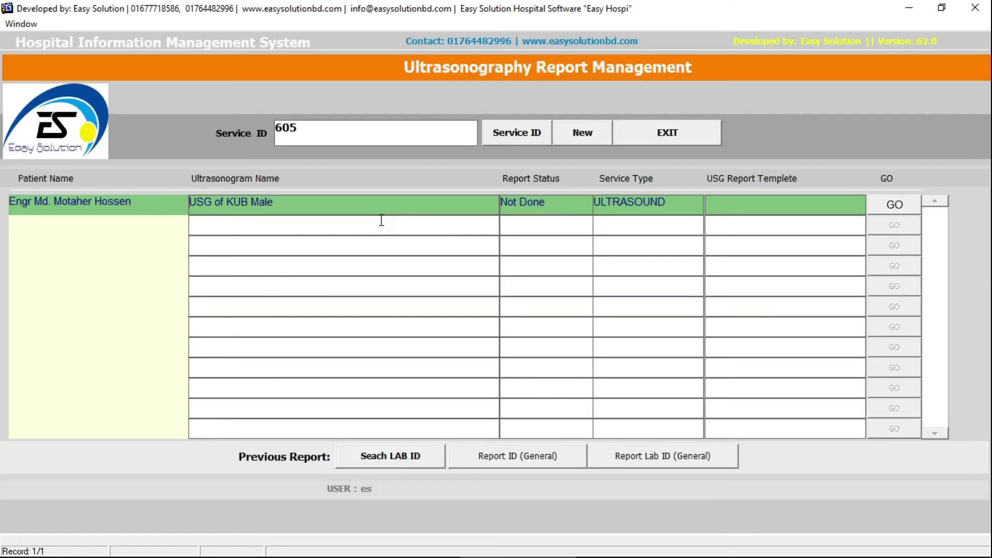
- Close Ultrasonography and briefly check the X-Ray and ECG report forms
left_click(666, 132)
left_click(150, 125)
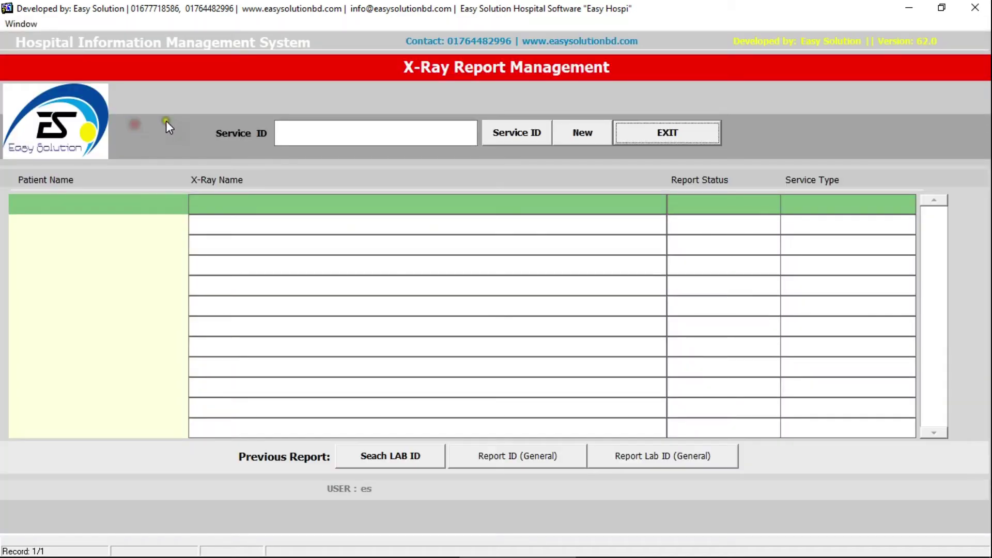
left_click(639, 136)
left_click(129, 146)
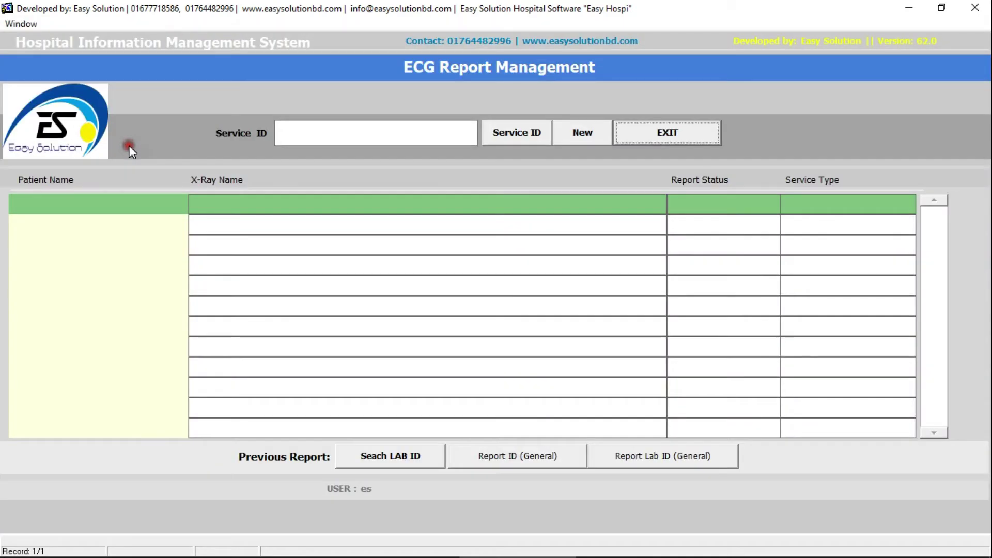
left_click(540, 134)
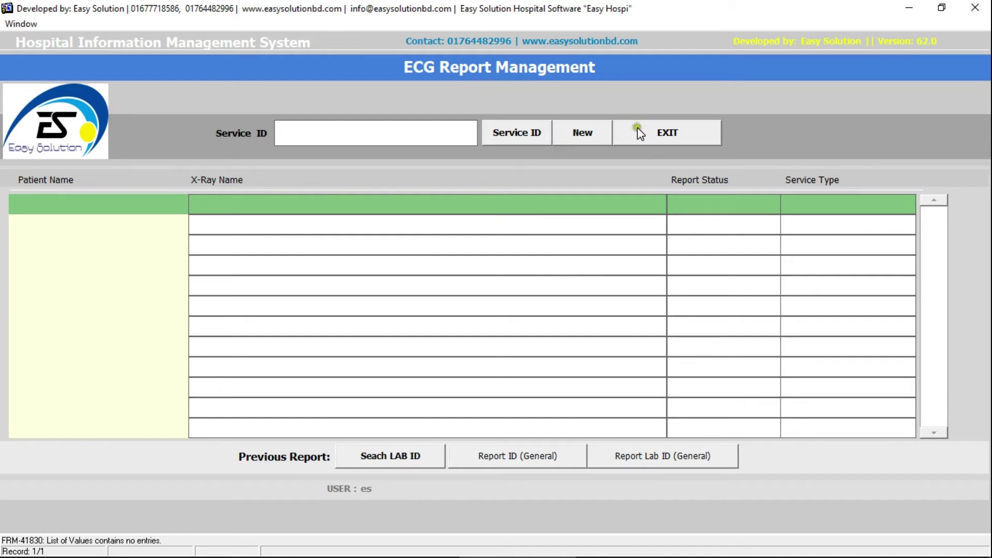
left_click(637, 127)
- Exit the Radiology & Imaging menu and open the Pharmacy module
left_click(133, 186)
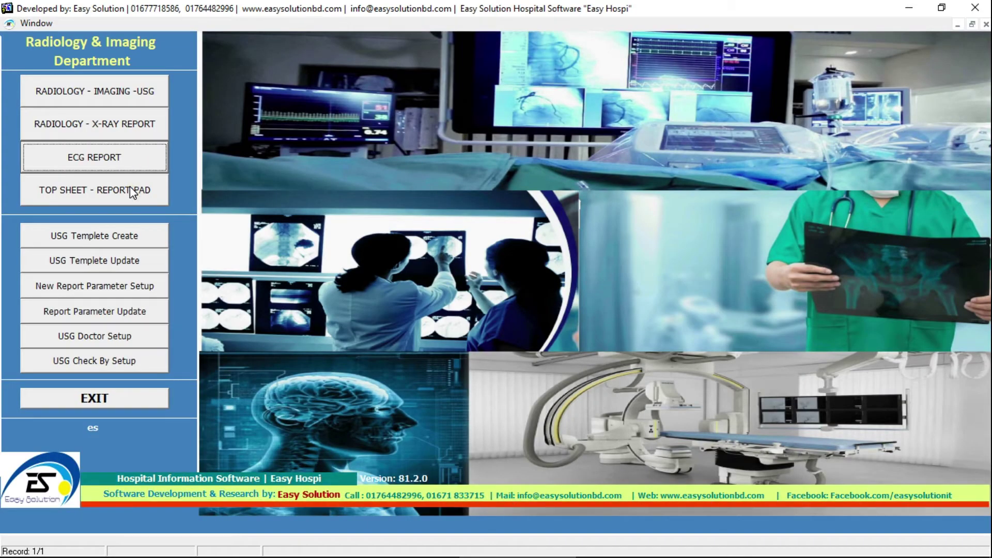
left_click(284, 342)
left_click(130, 399)
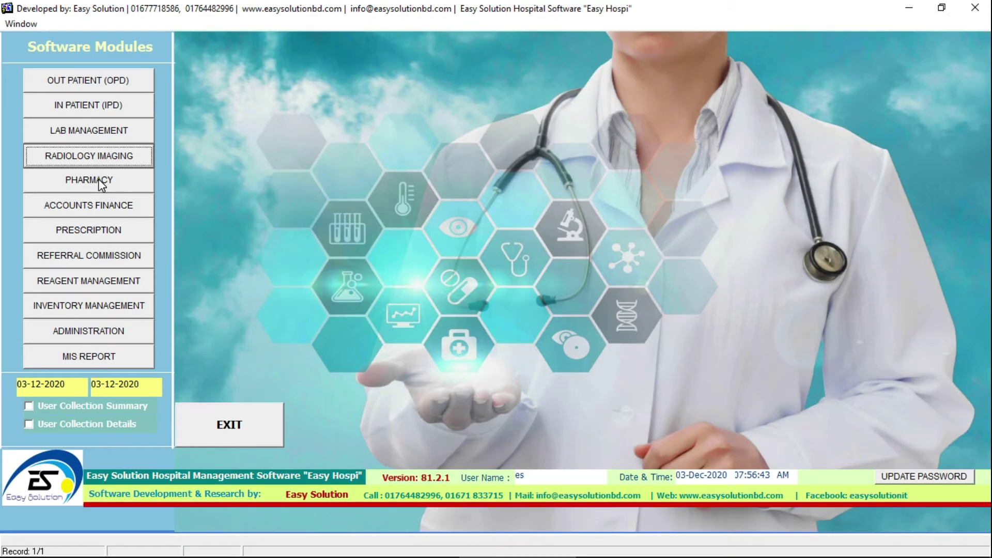
left_click(101, 182)
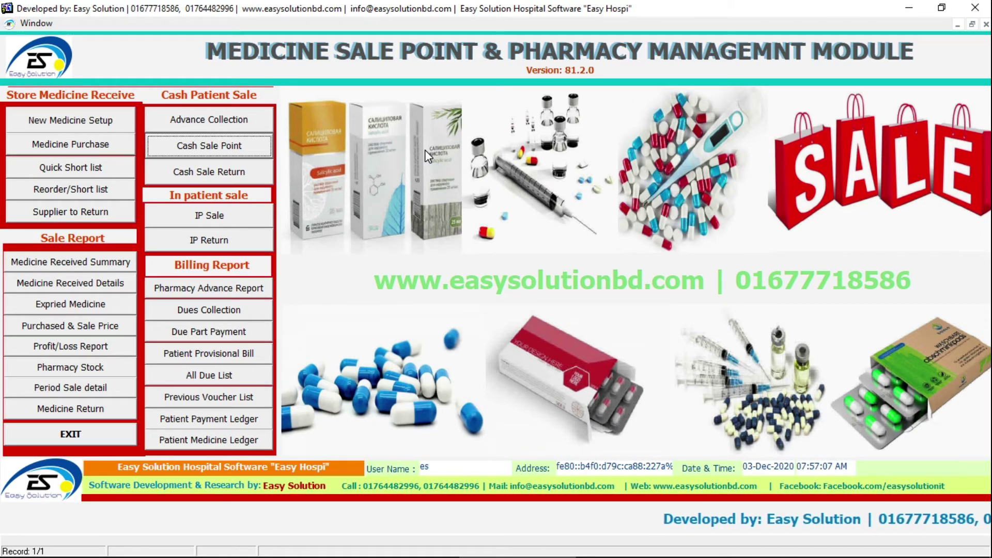
- Start a Medicine Purchase Note with SQUARE PHARMACEUTICALS LTD. as the supplier
left_click(113, 141)
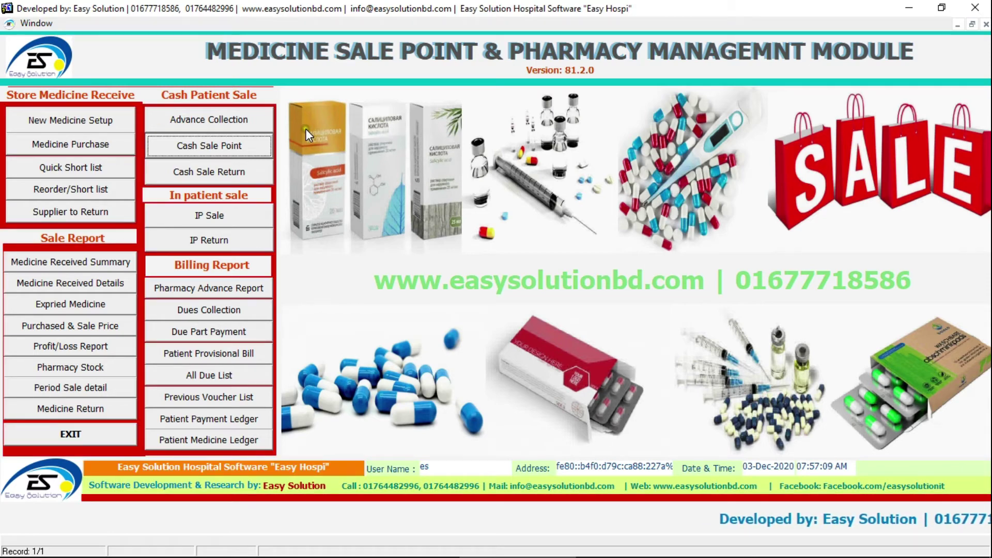
left_click(102, 120)
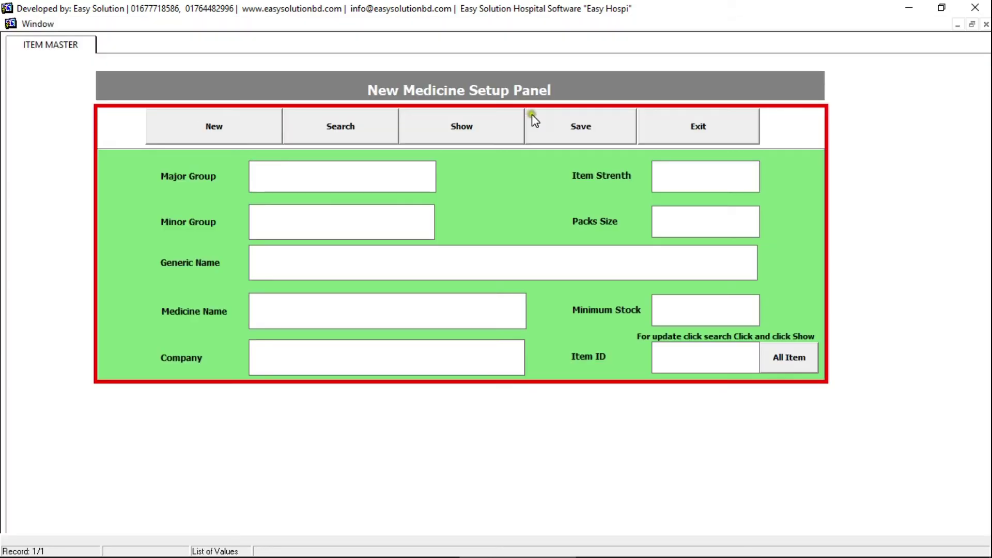
left_click(702, 124)
left_click(95, 147)
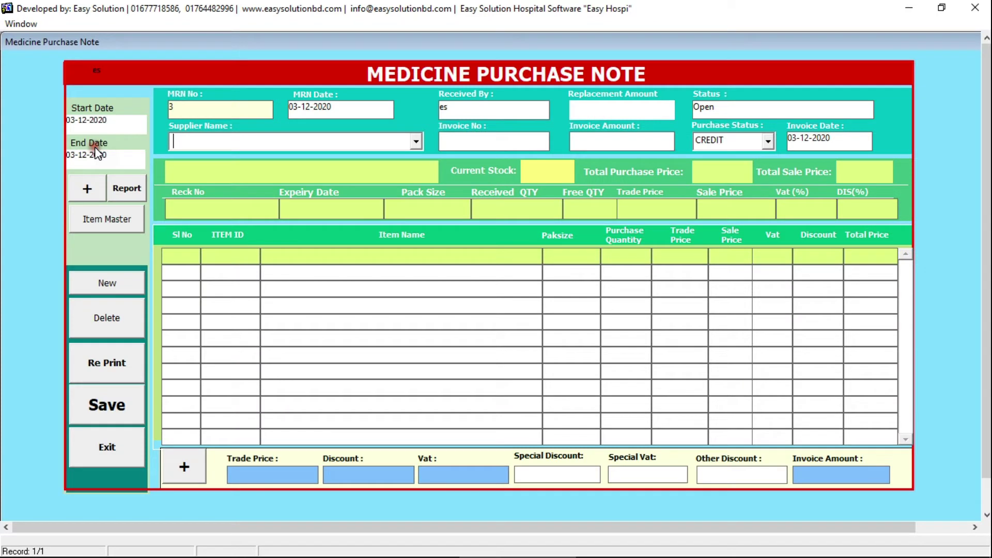
left_click(416, 141)
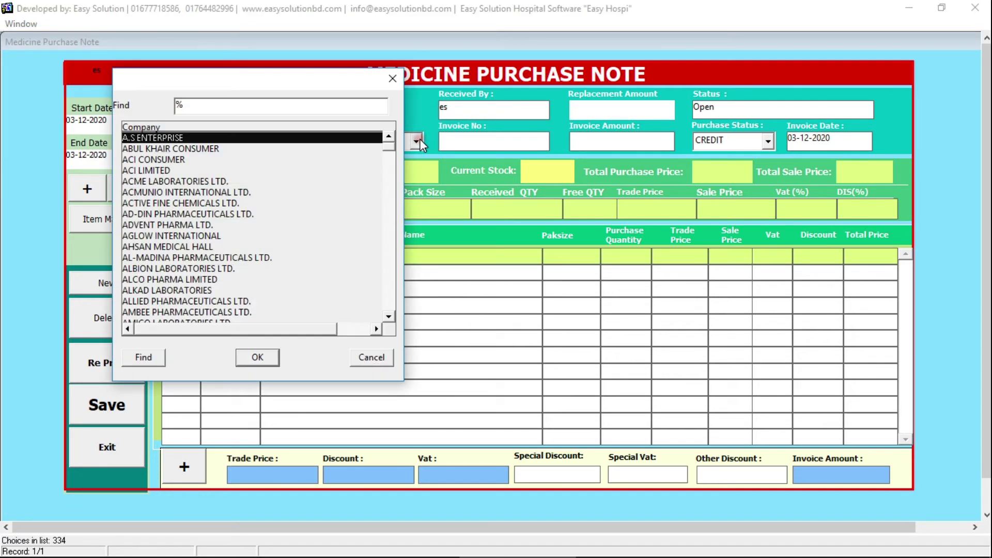
type("sqUARE")
key("Down")
key("Return")
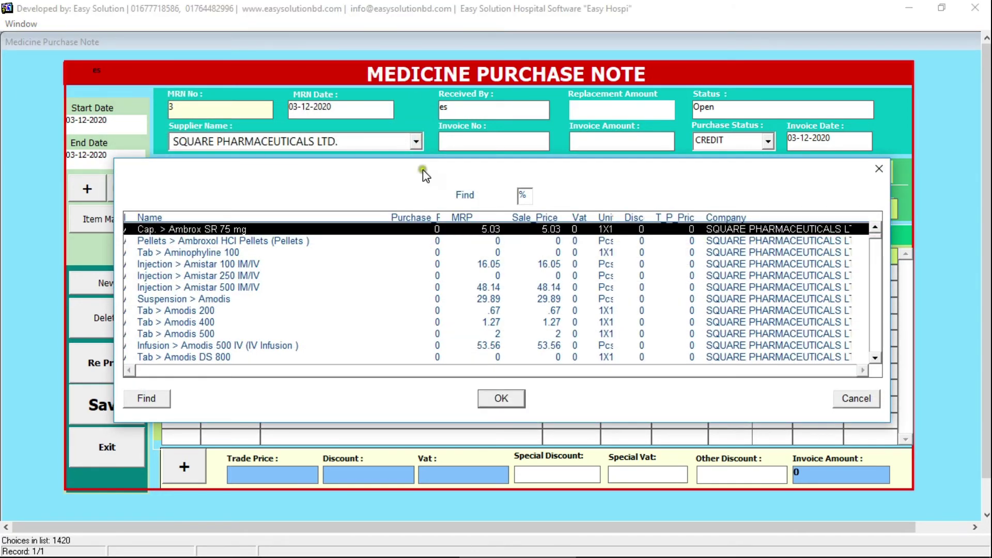
- Add Cap. > Ambrox SR 75 mg as the first purchase item
left_click(804, 347)
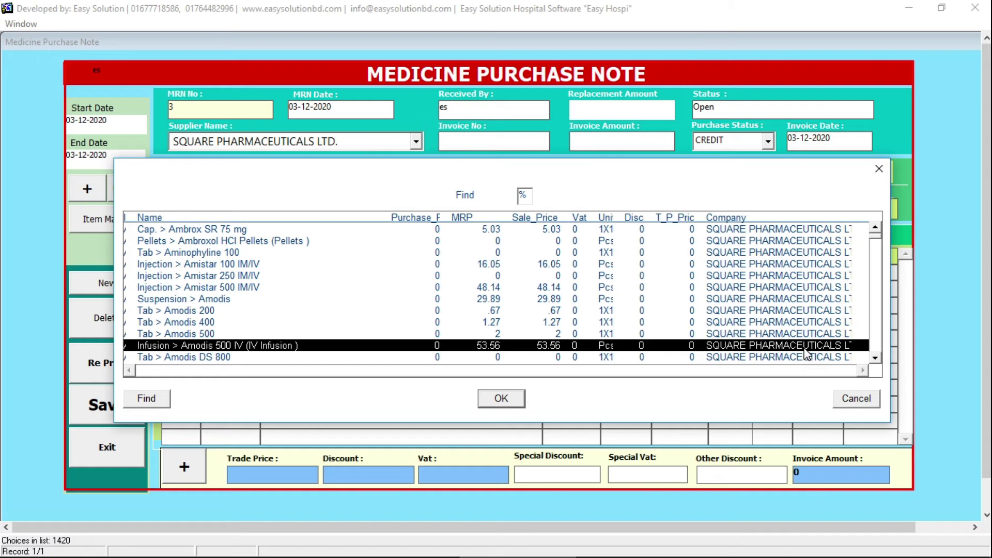
key("Up")
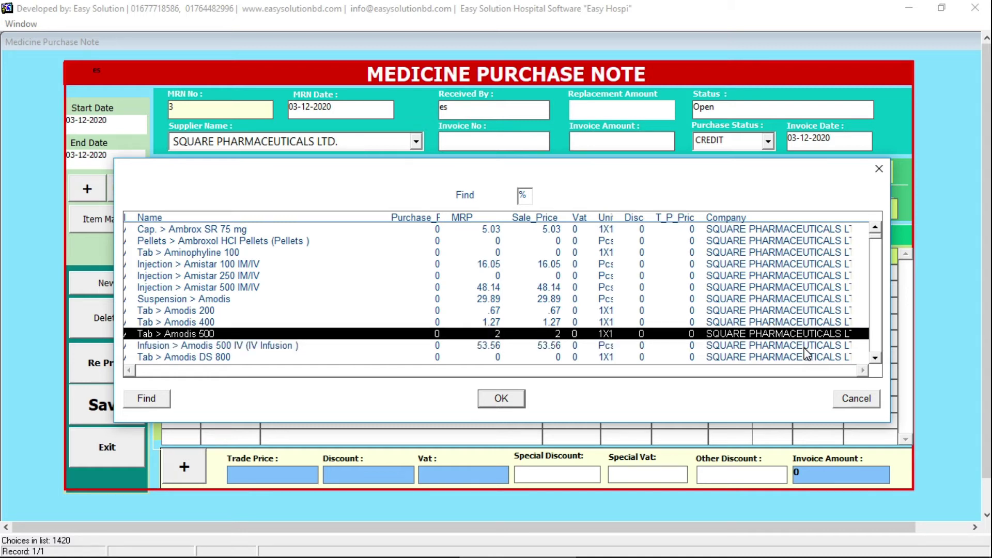
key("Up")
key("Up")
key("Up")
key("Up")
key("Up")
key("Up")
key("Up")
key("Up")
key("Up")
key("Down")
key("Down")
key("Down")
key("Down")
key("Down")
key("Down")
key("Down")
key("Down")
key("Down")
key("Down")
key("Down")
key("Down")
key("Down")
key("Down")
key("Down")
key("Down")
key("Down")
key("Down")
key("Up")
key("Up")
key("Up")
key("Up")
key("Up")
key("Up")
key("Up")
key("Up")
key("Up")
key("Up")
key("Up")
key("Up")
key("Up")
key("Up")
key("Up")
key("Up")
key("Up")
key("Up")
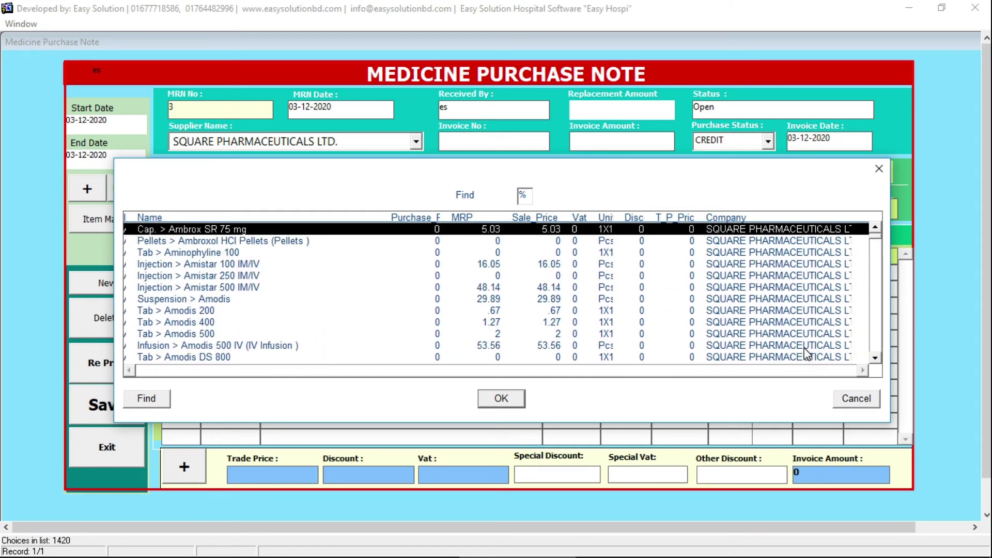
key("Return")
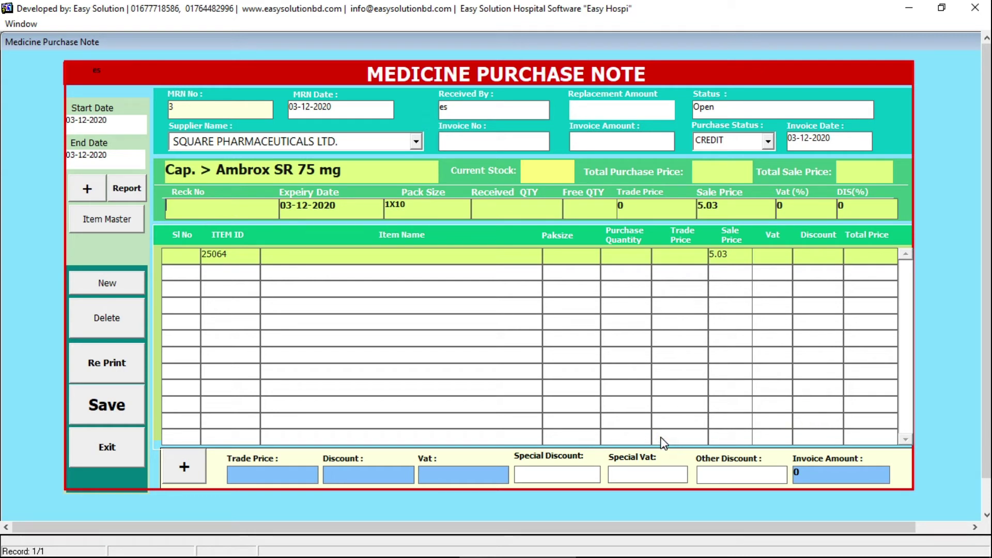
- Enter Ambrox with rack S-1, quantity 100, trade price 4.40, sale price 5.03
type("S-1")
key("Return")
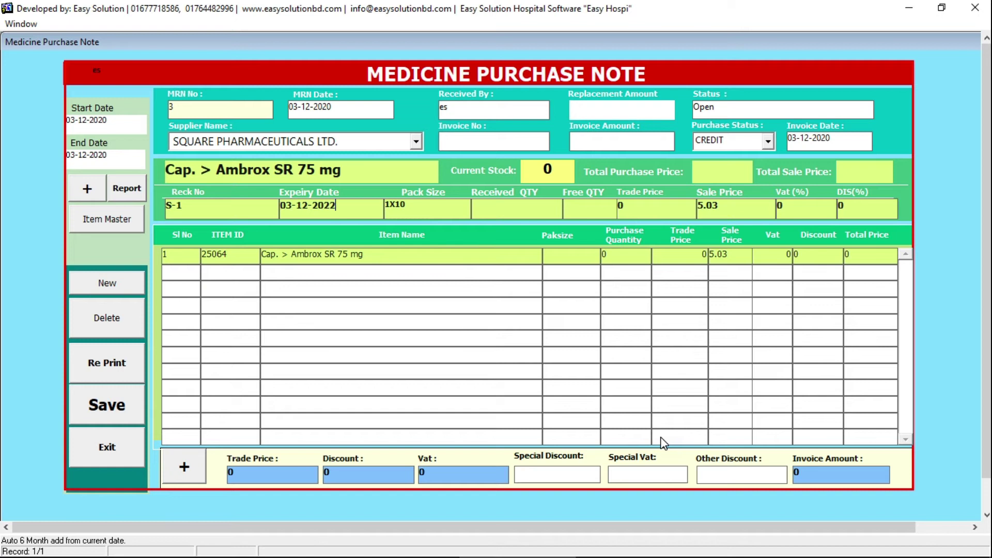
key("Return")
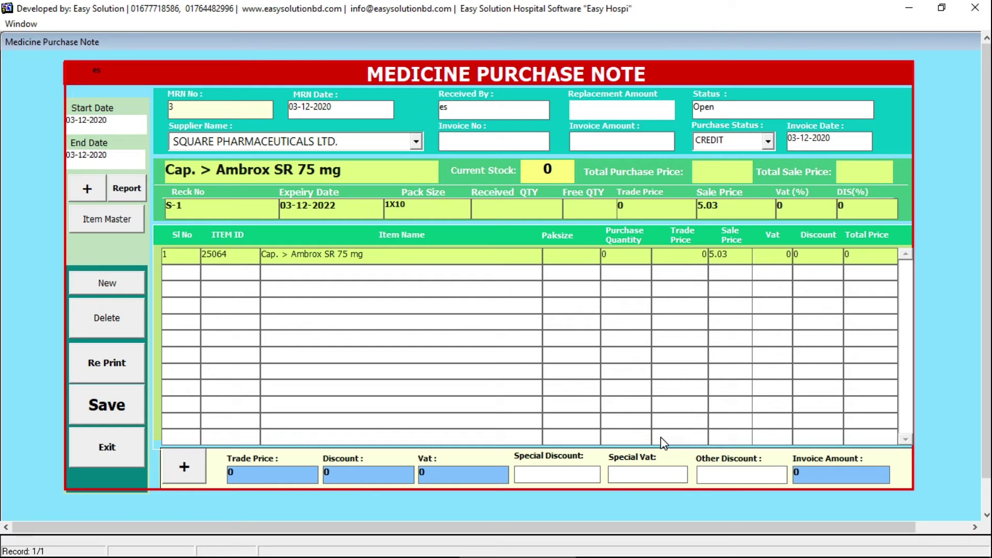
type("100")
key("Return")
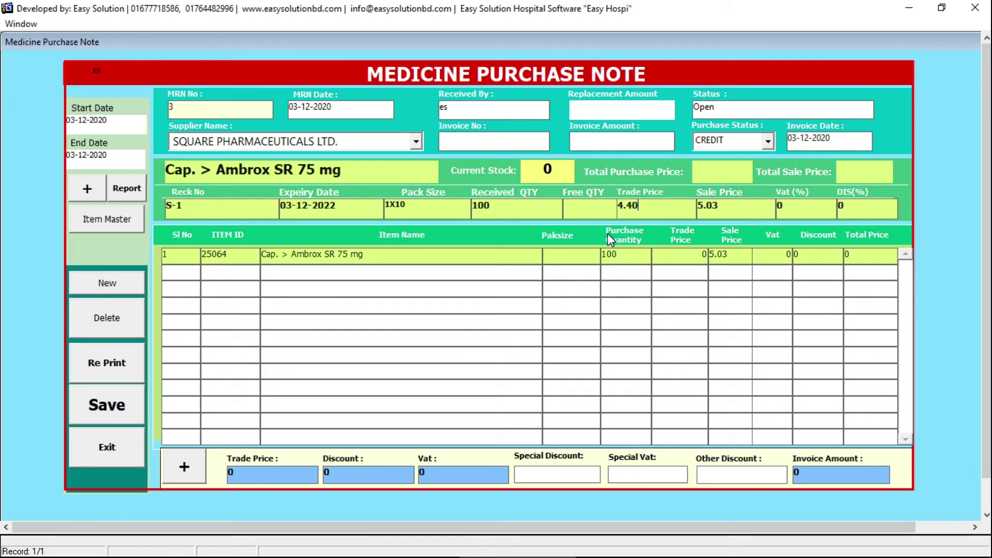
type("4.40")
key("Return")
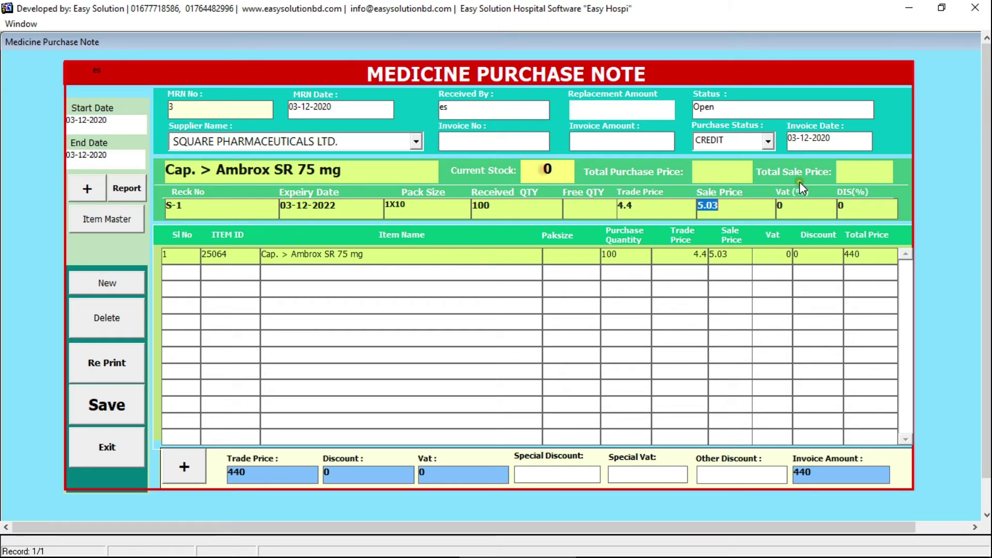
key("Return")
key("Return")
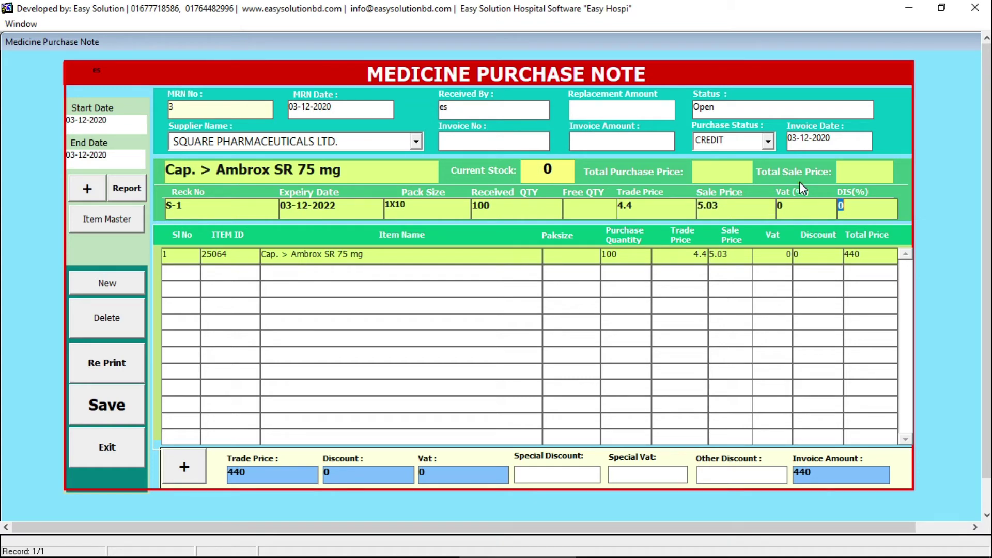
key("Return")
- Add Injection Amistar 100 IM/IV with rack 2, quantity 200 at 12, and save
key("Down")
key("Down")
key("Down")
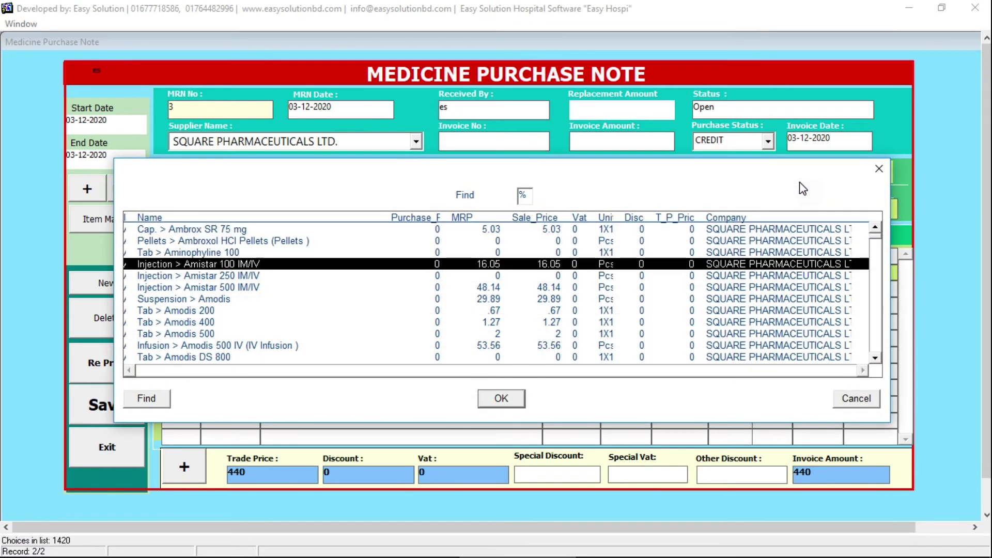
key("Return")
type("2")
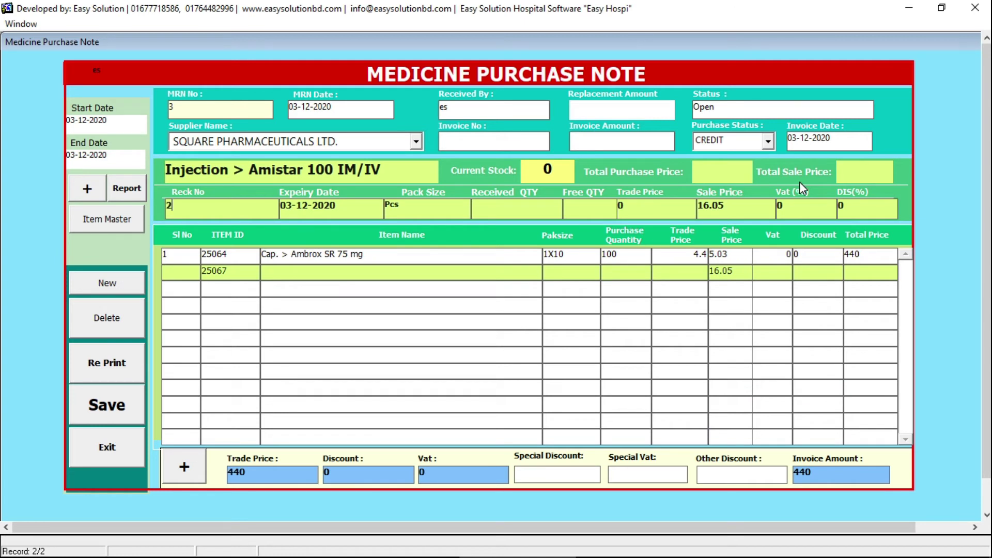
key("Return")
key("Return")
type("200")
key("Return")
type("12")
key("Return")
key("Return")
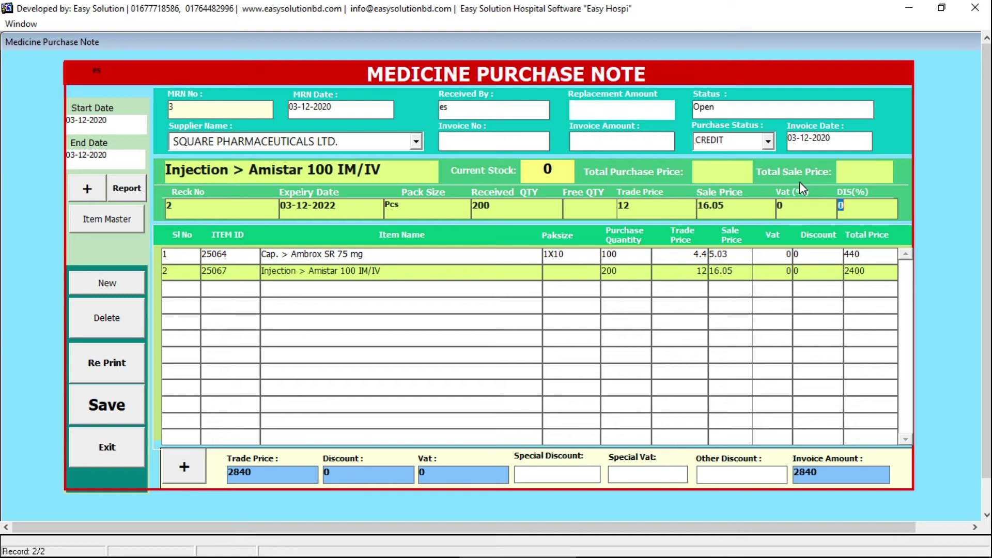
key("Return")
left_click(123, 414)
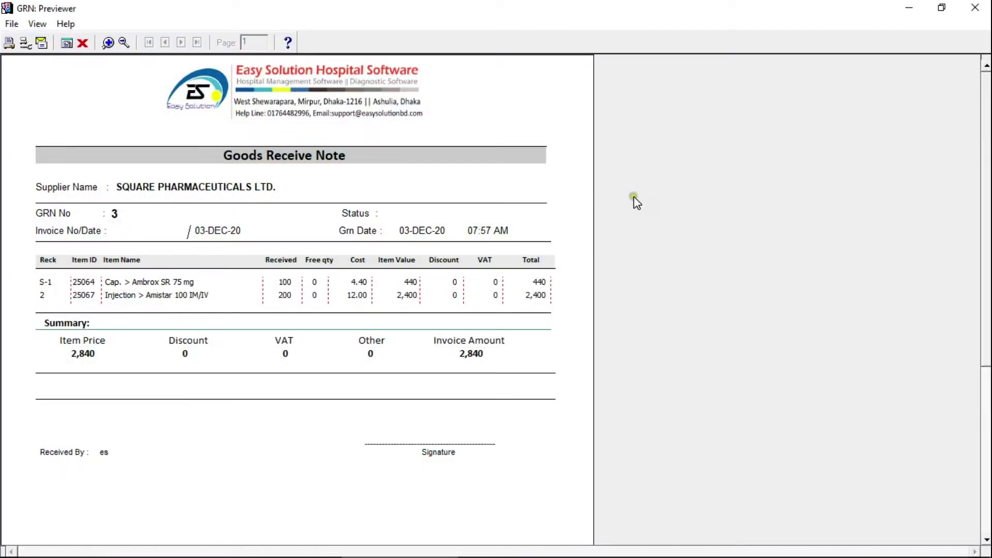
- Review the Goods Receive Note GRN 3 totalling 2,840 and close the preview
mouse_move(986, 135)
left_mouse_down()
mouse_move(986, 248)
mouse_move(986, 145)
left_mouse_up()
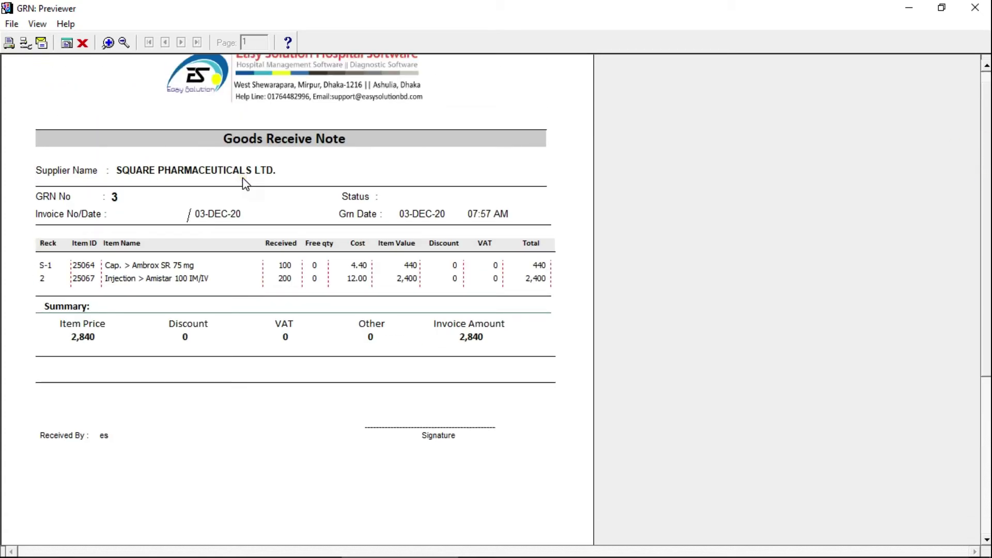
left_click(188, 198)
left_click(975, 7)
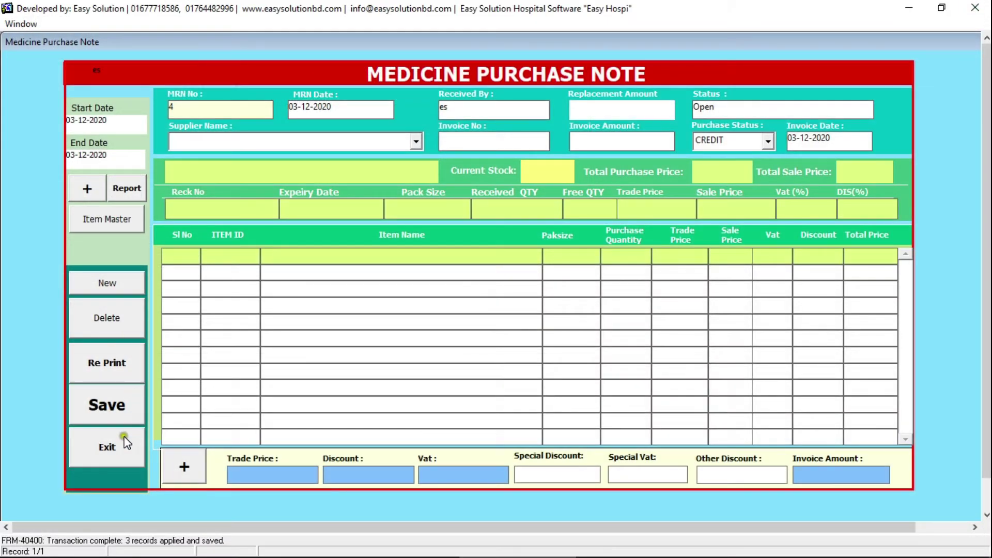
- Load Clinacyn T (item 5262) in Item Master and set its minimum stock to 60
left_click(127, 439)
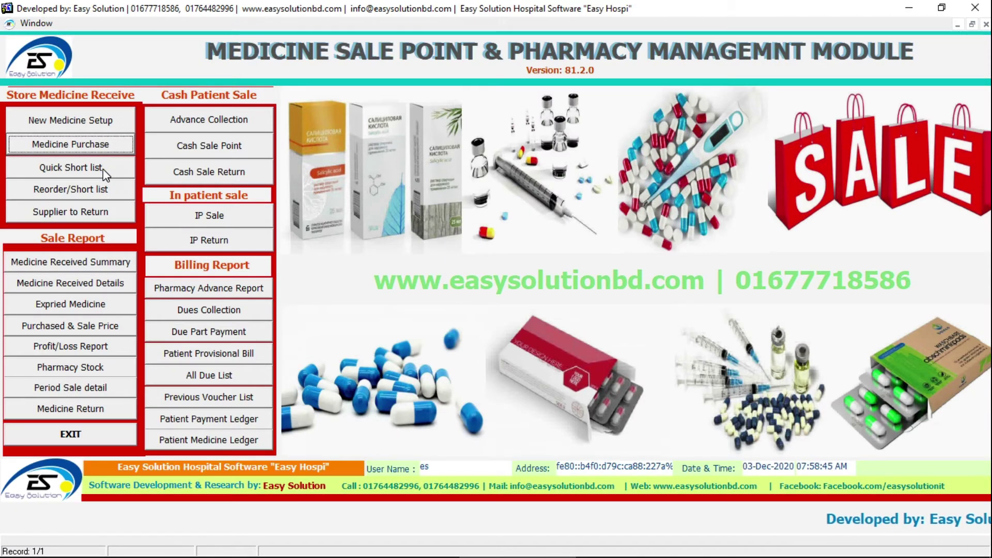
left_click(102, 145)
left_click(104, 125)
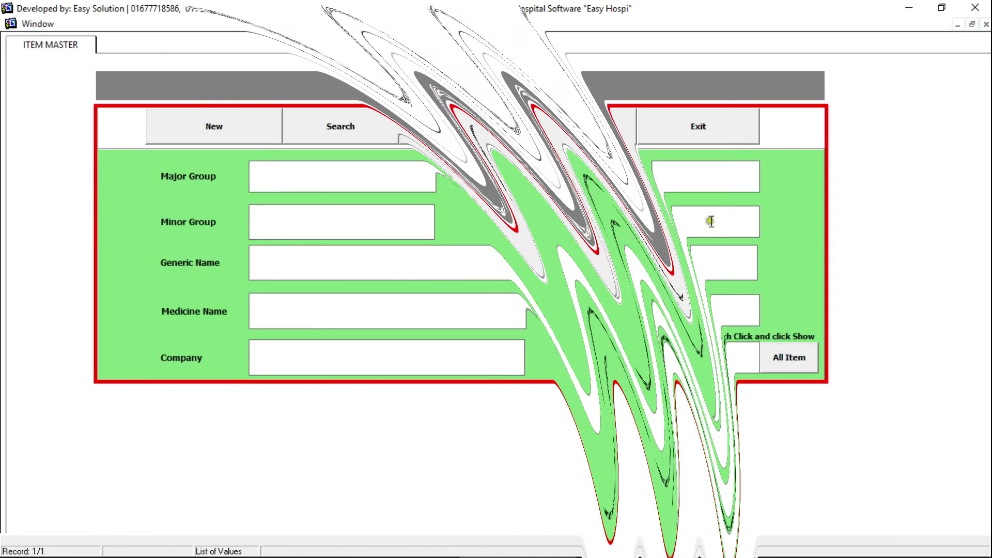
left_click(368, 132)
left_click(430, 126)
left_click(678, 304)
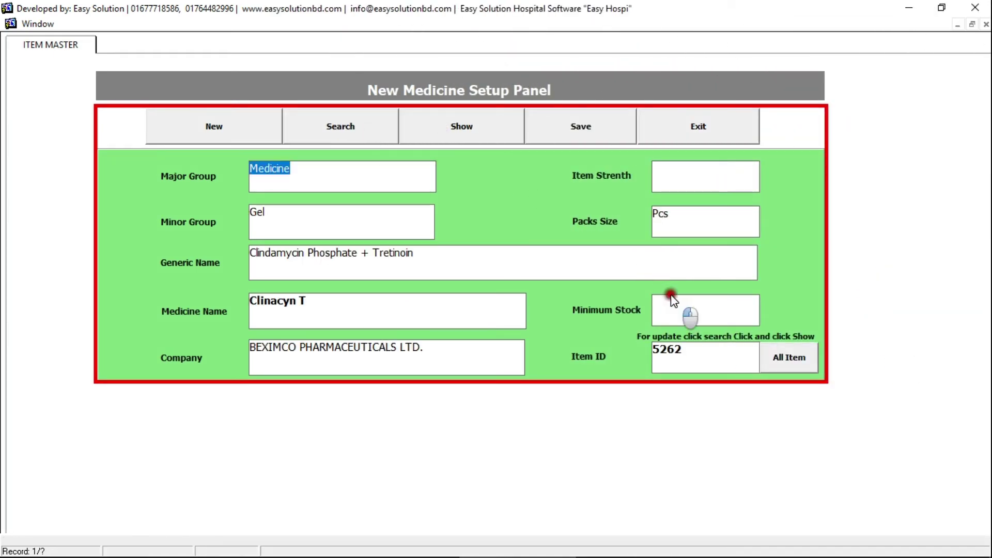
type("60")
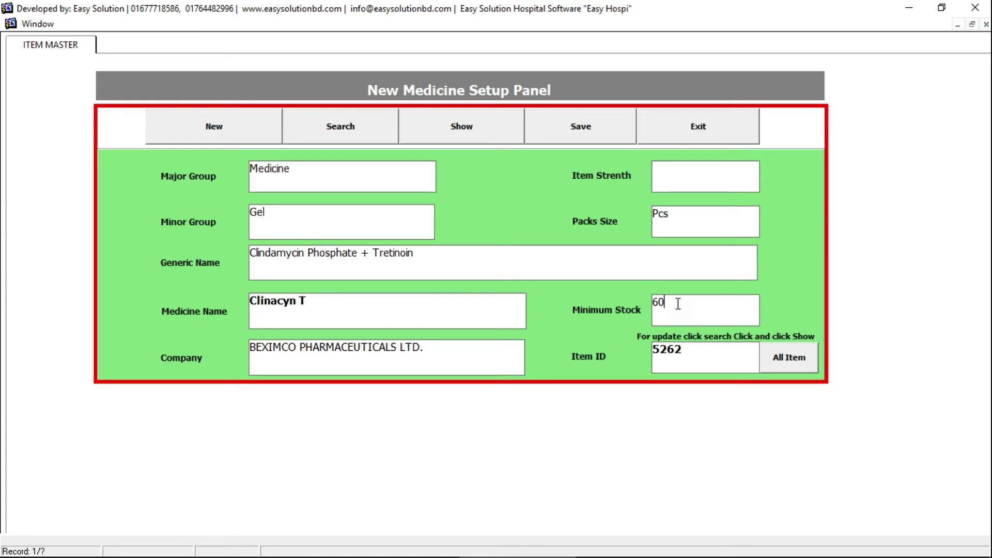
left_click(707, 158)
left_click(716, 126)
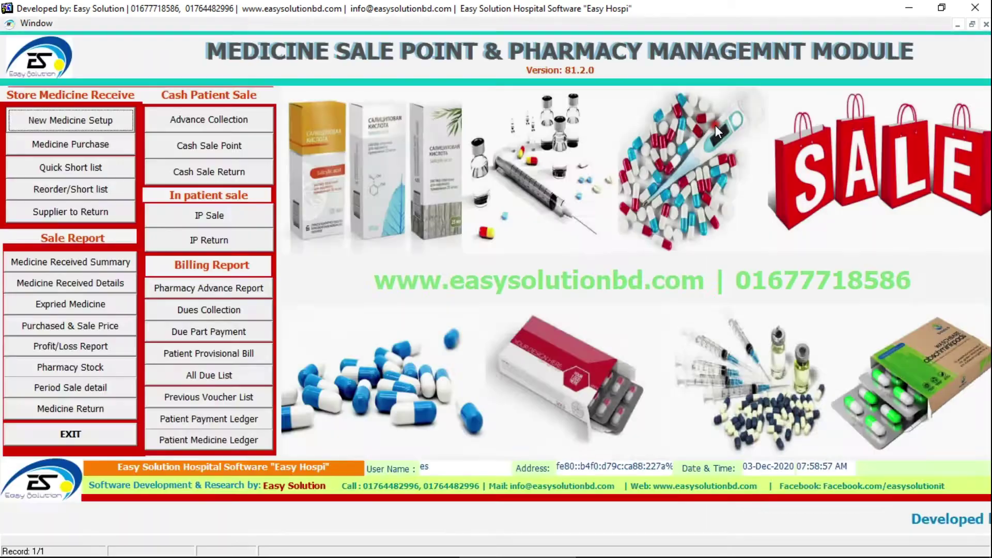
- View the Quick Short list for SQUARE PHARMACEUTICALS LTD., then return to the pharmacy menu
left_click(97, 173)
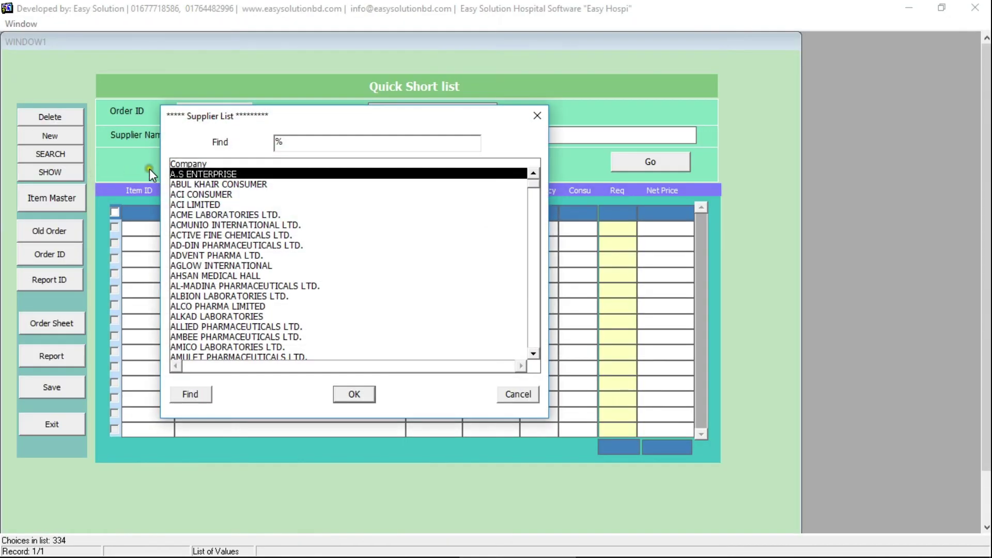
type("square")
left_click(205, 185)
double_click(206, 186)
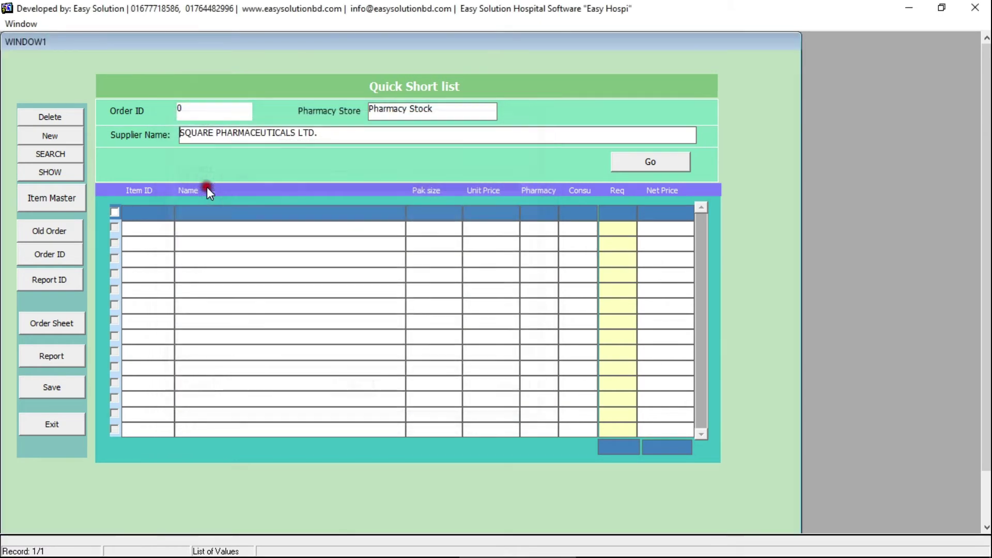
left_click(644, 165)
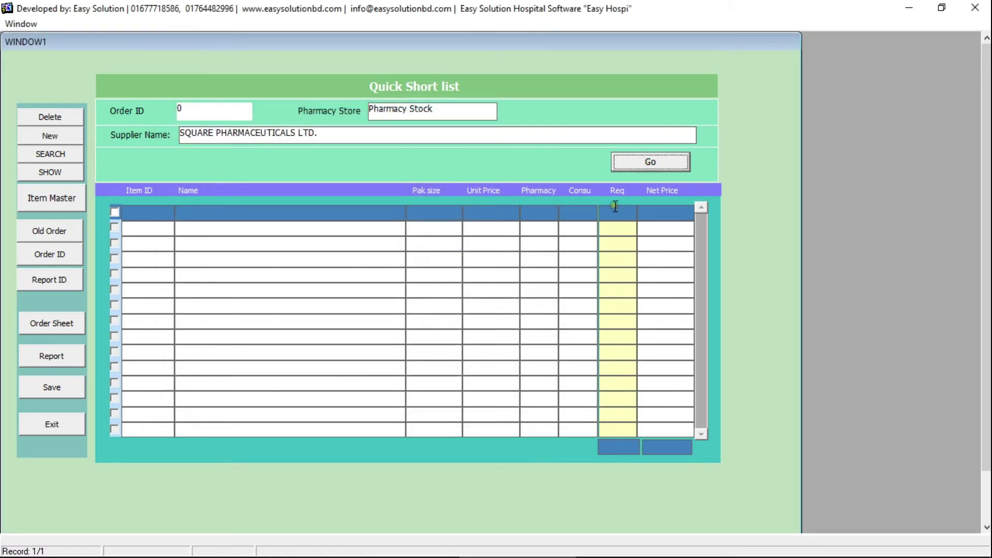
left_click(50, 423)
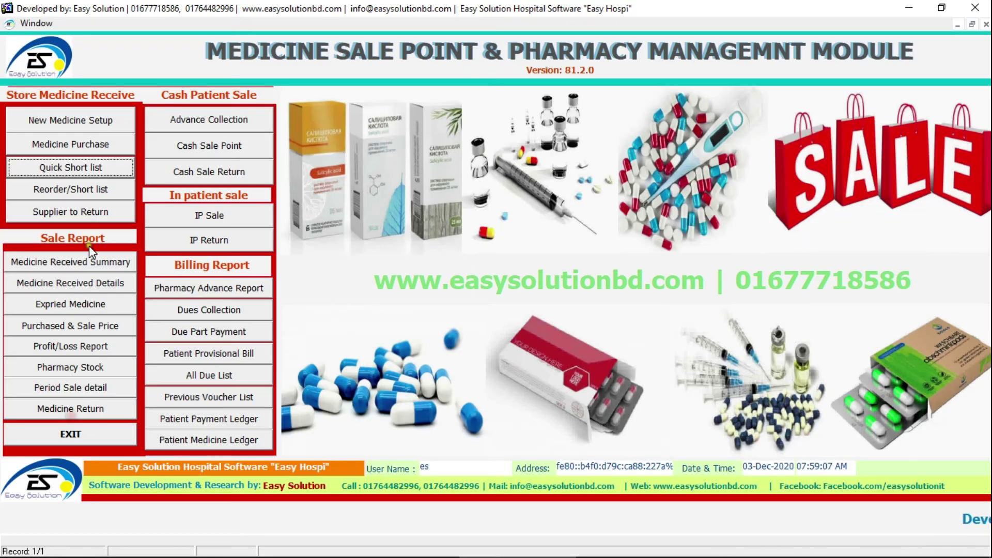
left_click(97, 209)
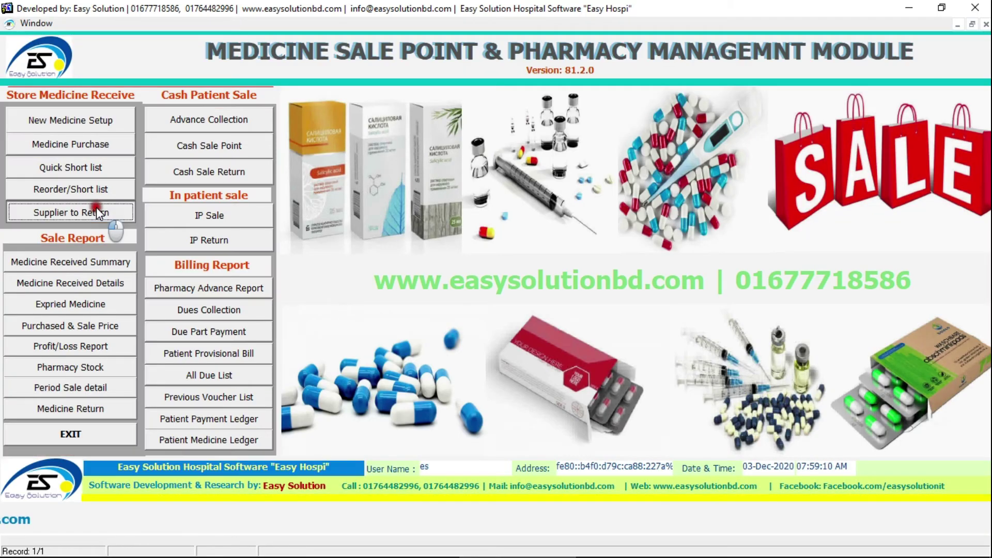
- Start a cash sale for an existing patient and add 10 Ambrox SR 75 mg
left_click(222, 145)
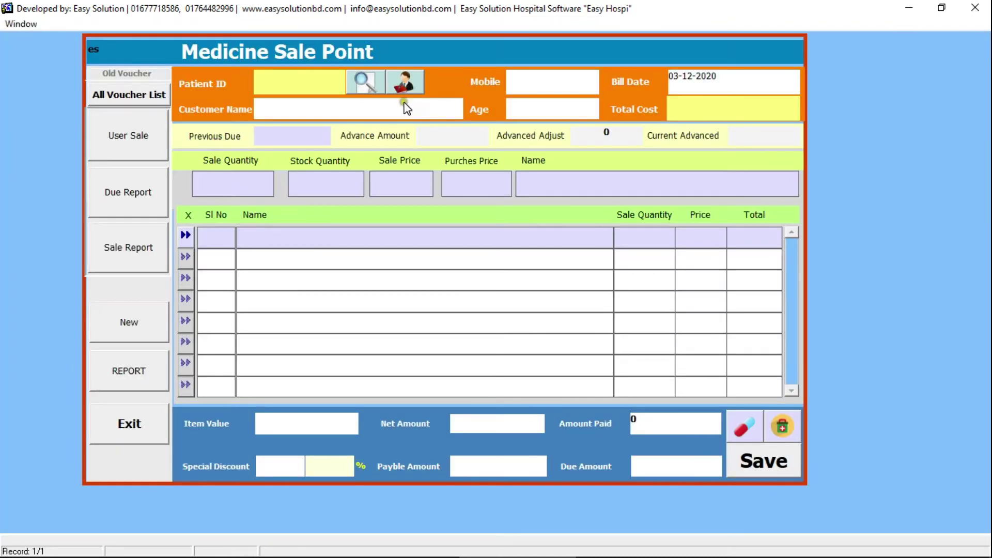
left_click(359, 83)
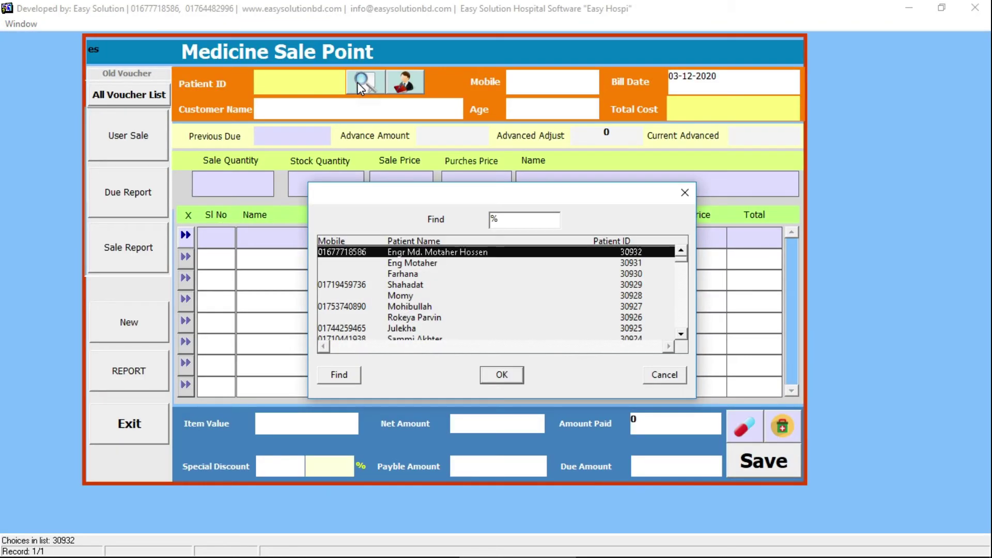
key("Return")
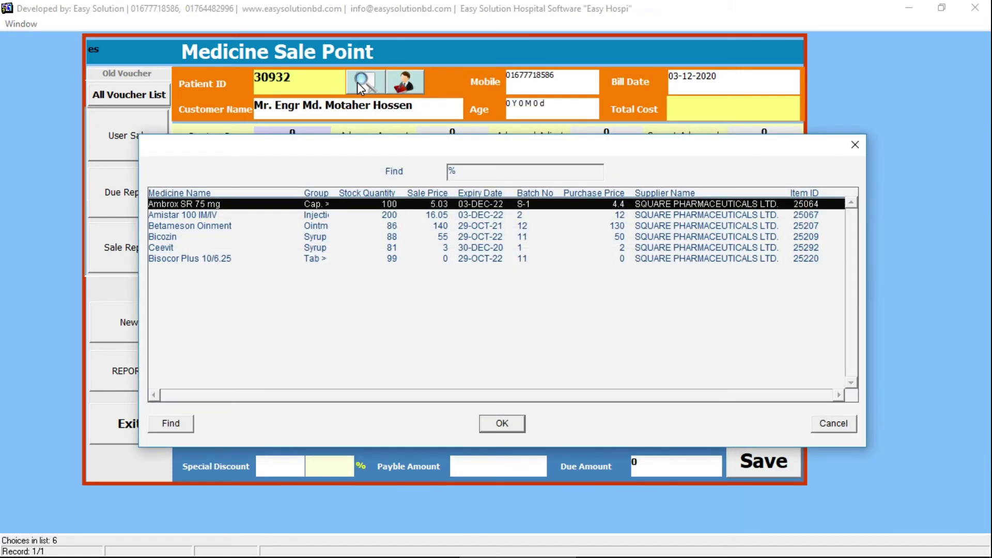
key("Down")
key("Up")
key("Return")
type("10")
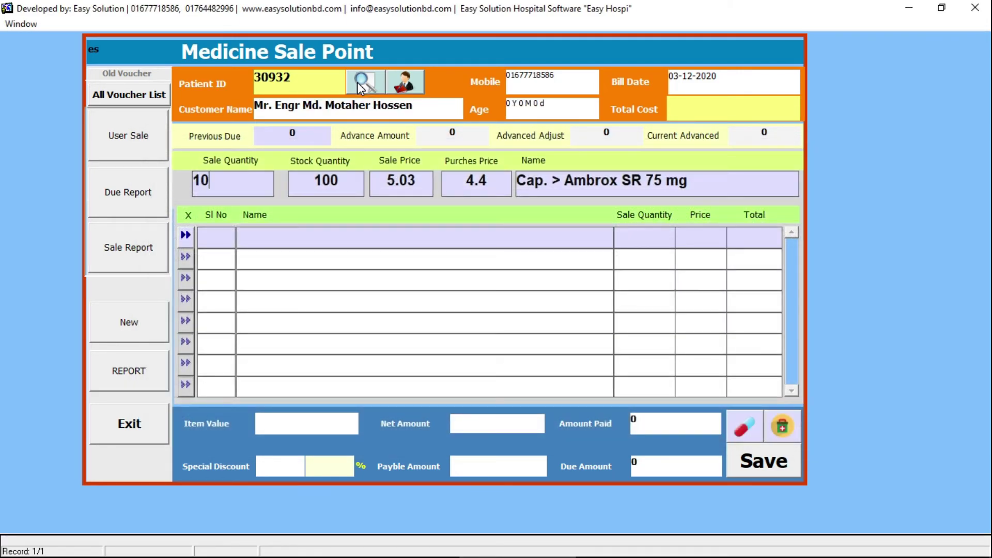
key("Return")
- Add Betameson Ointment (10), Bisocor Plus 10/6.25 (3) and Bicozin (12)
key("Down")
key("Down")
key("Return")
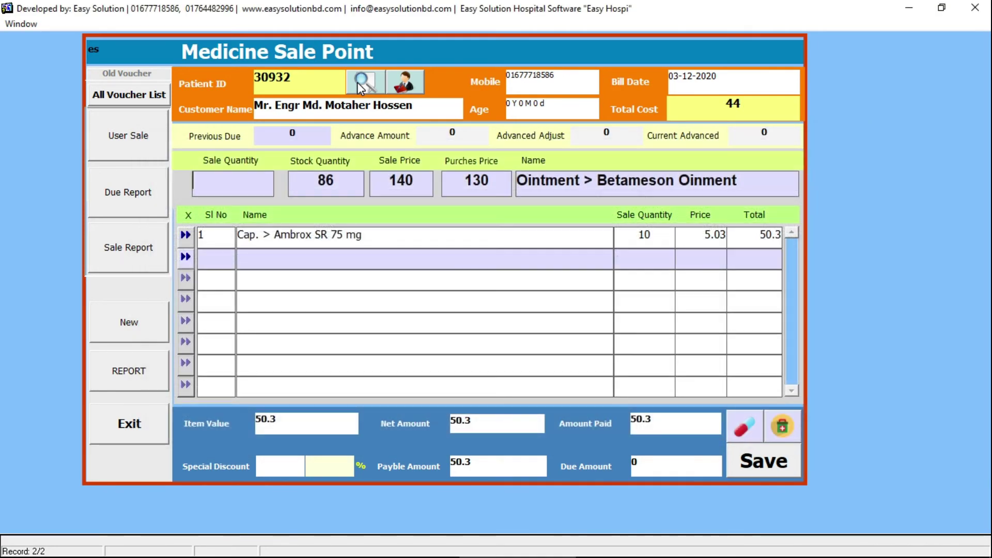
type("10")
key("Return")
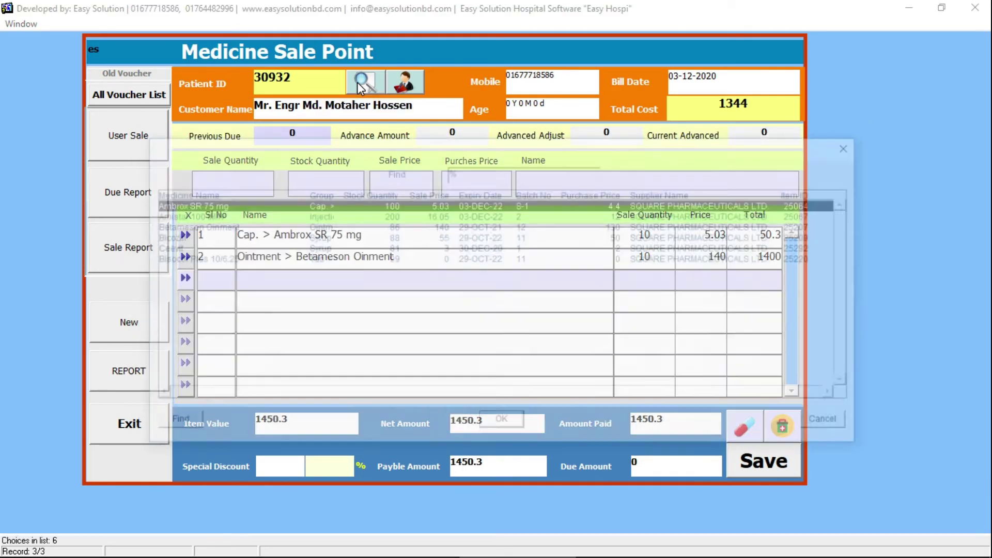
key("Down")
key("Down")
key("Down")
key("Down")
key("Down")
key("Return")
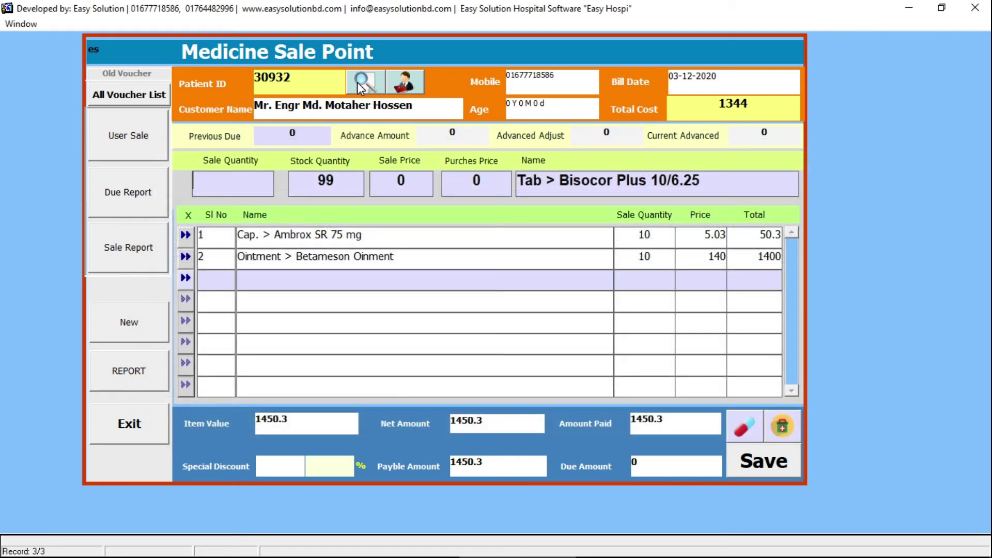
type("3")
key("Return")
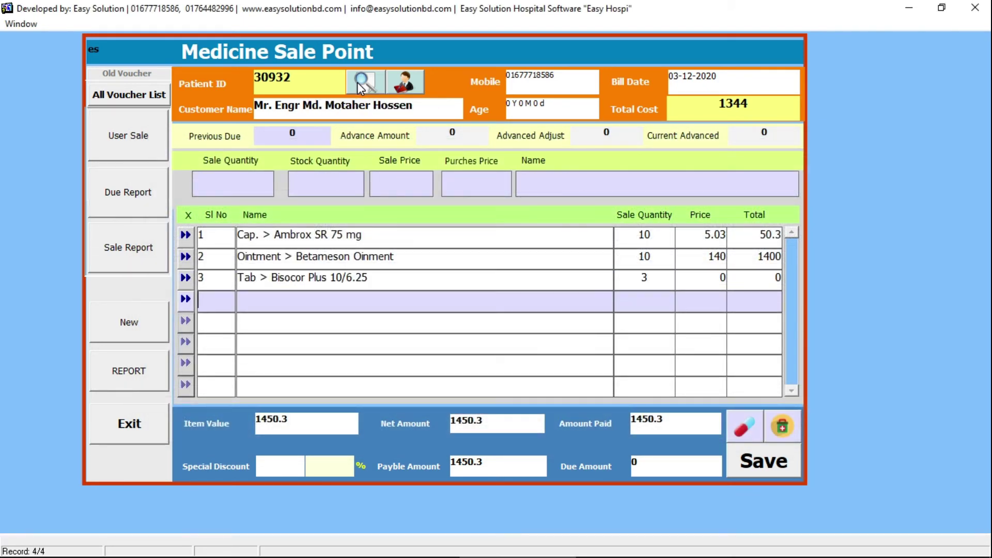
key("Down")
key("Down")
key("Down")
key("Return")
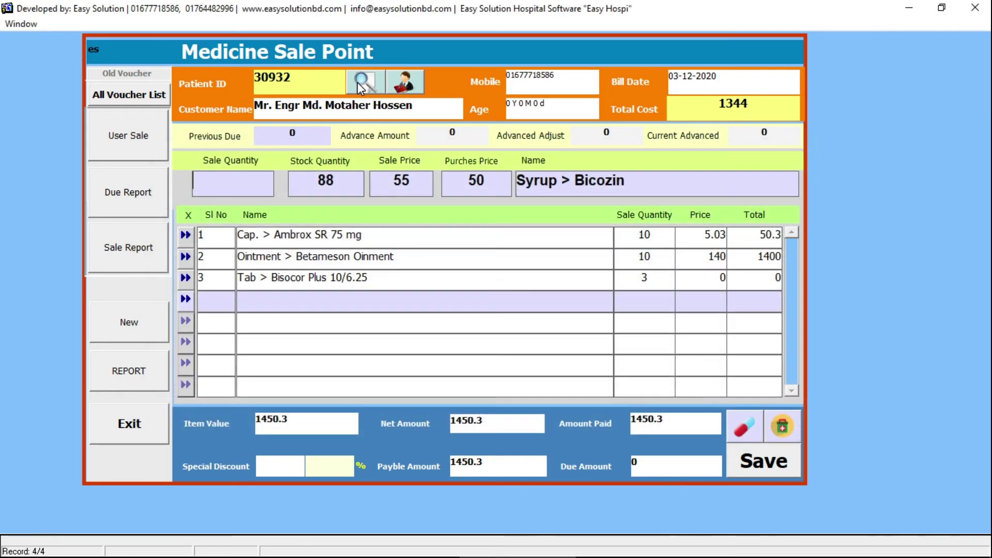
type("12")
key("Return")
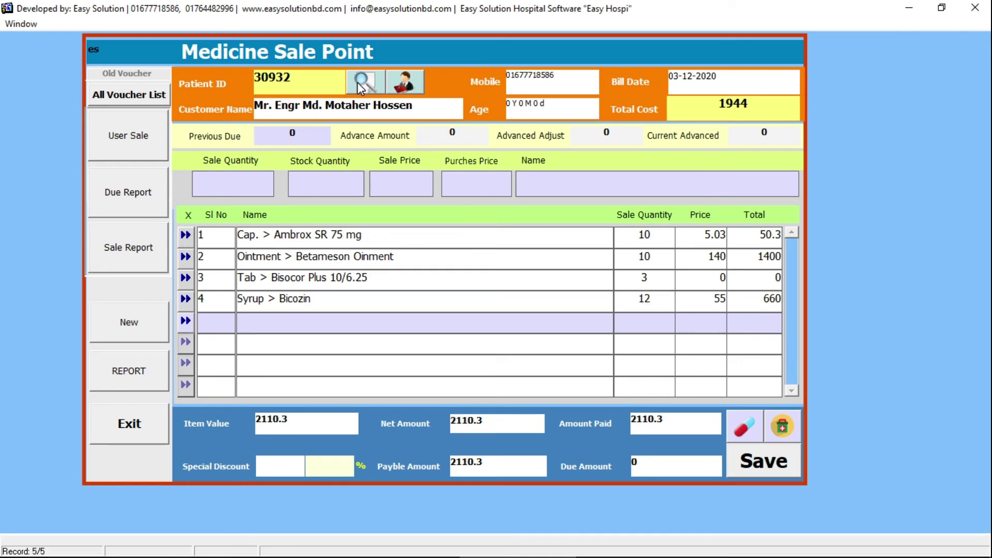
- Save the 2,110.30 cash sale, then close the invoice preview and sale form
left_click(312, 464)
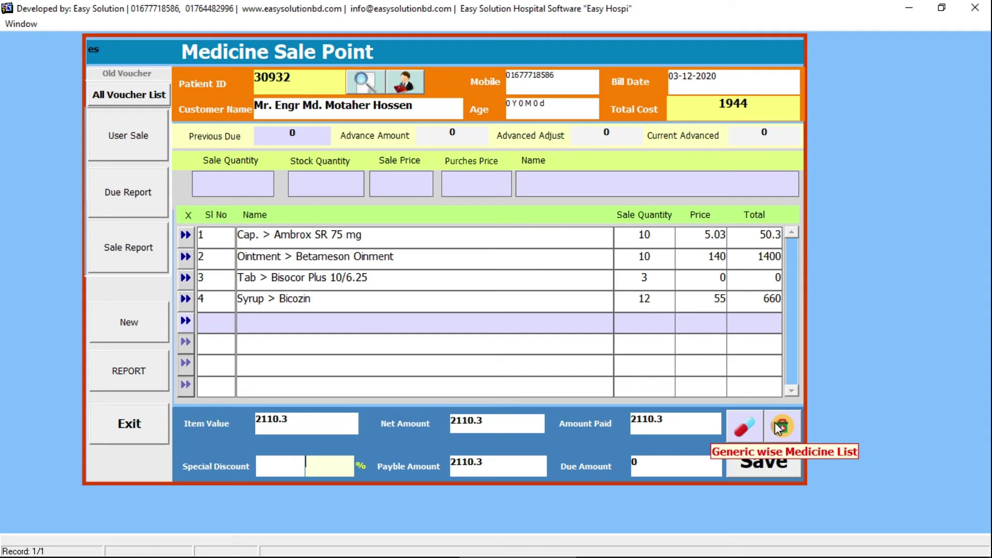
left_click(758, 428)
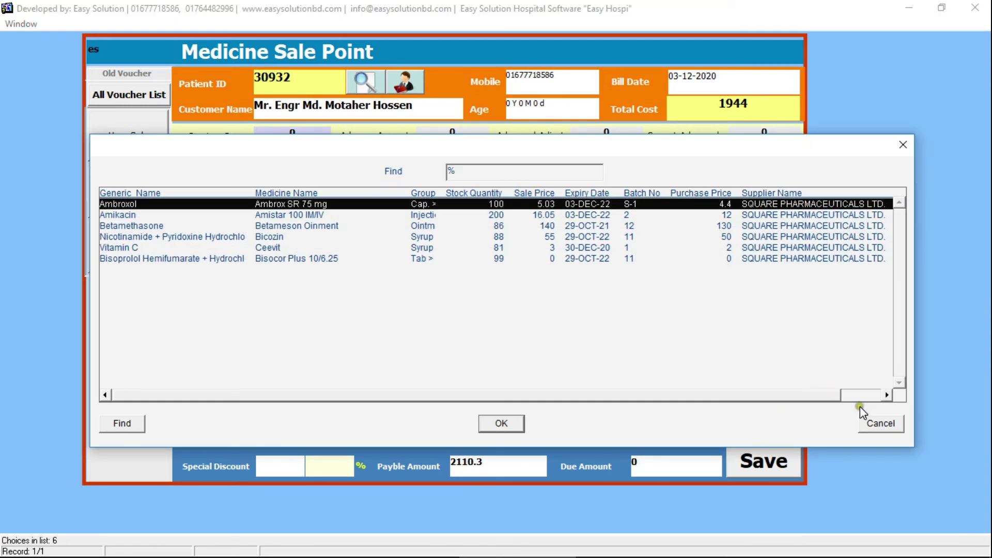
left_click(879, 423)
left_click(776, 465)
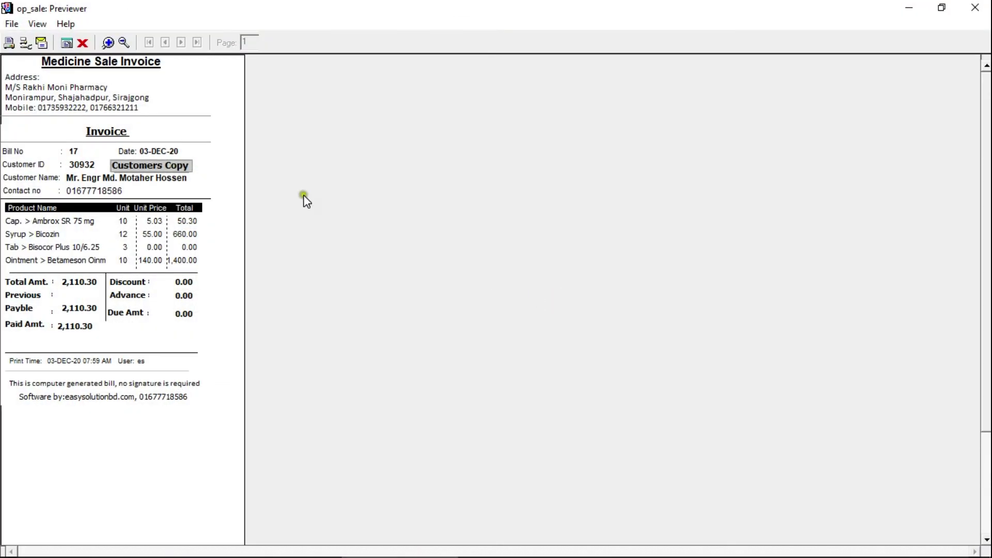
left_click_drag(985, 154, 988, 190)
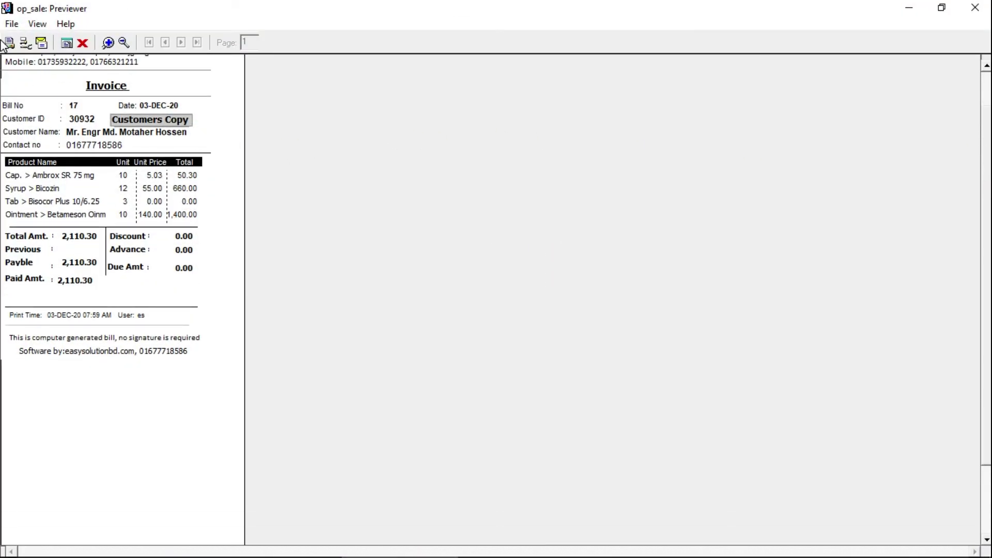
left_click(80, 46)
left_click(154, 408)
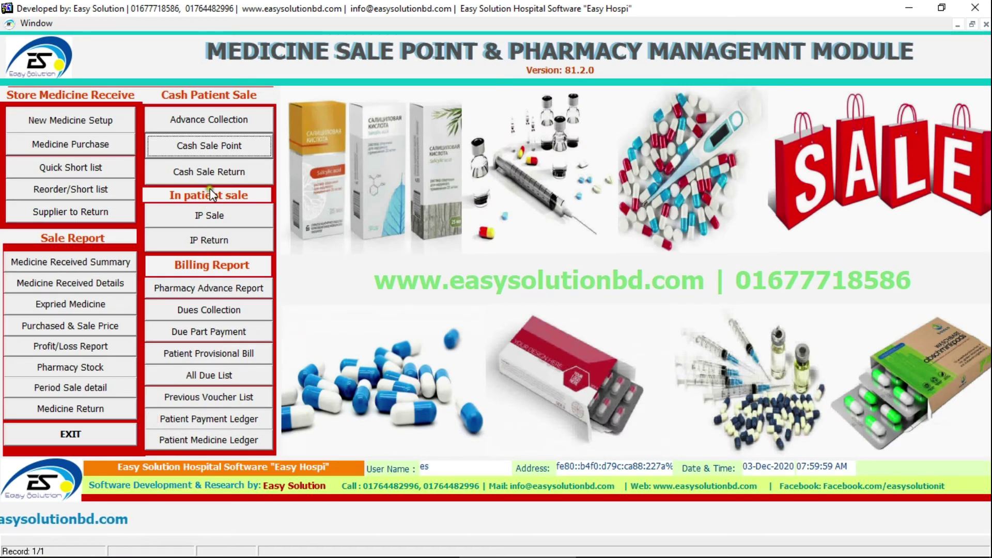
left_click(262, 171)
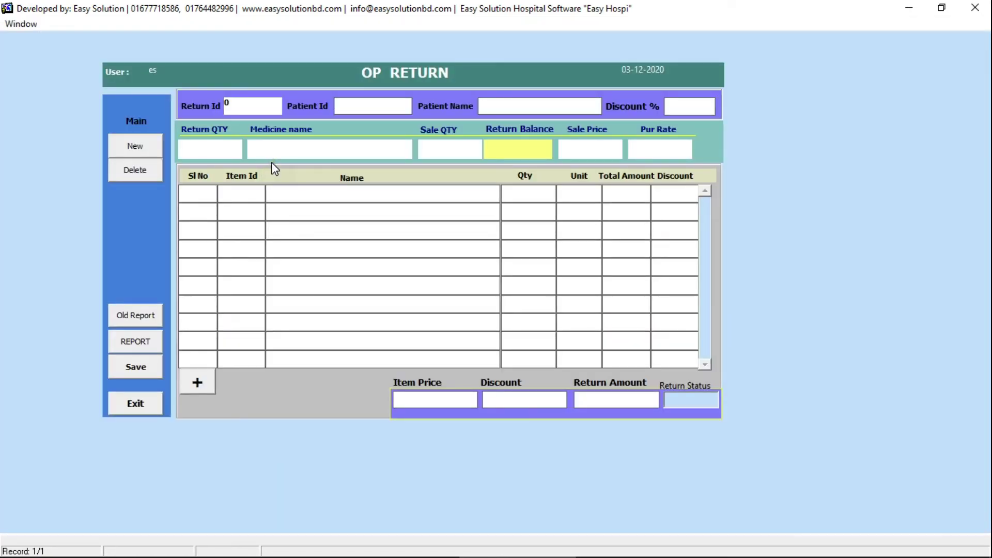
left_click(142, 399)
left_click(172, 210)
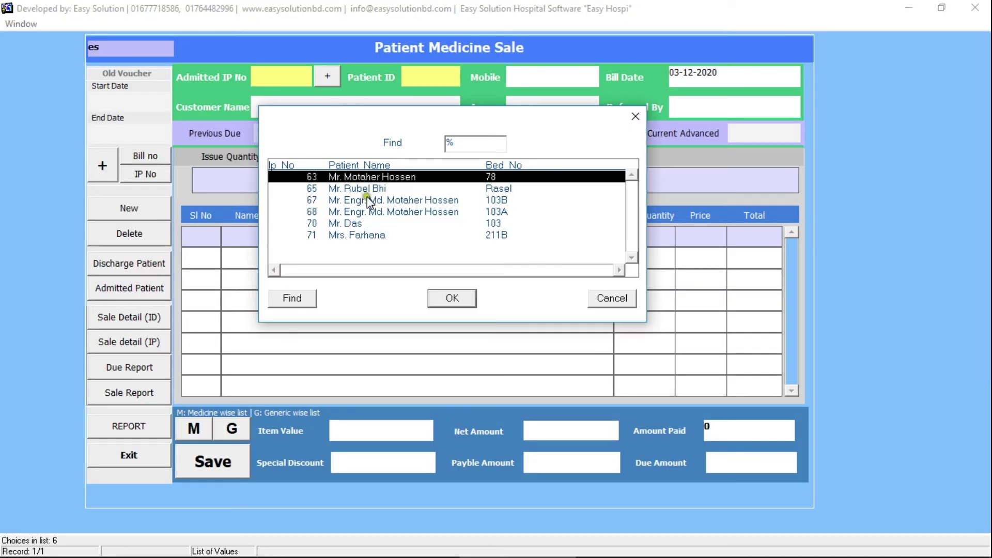
left_click(356, 236)
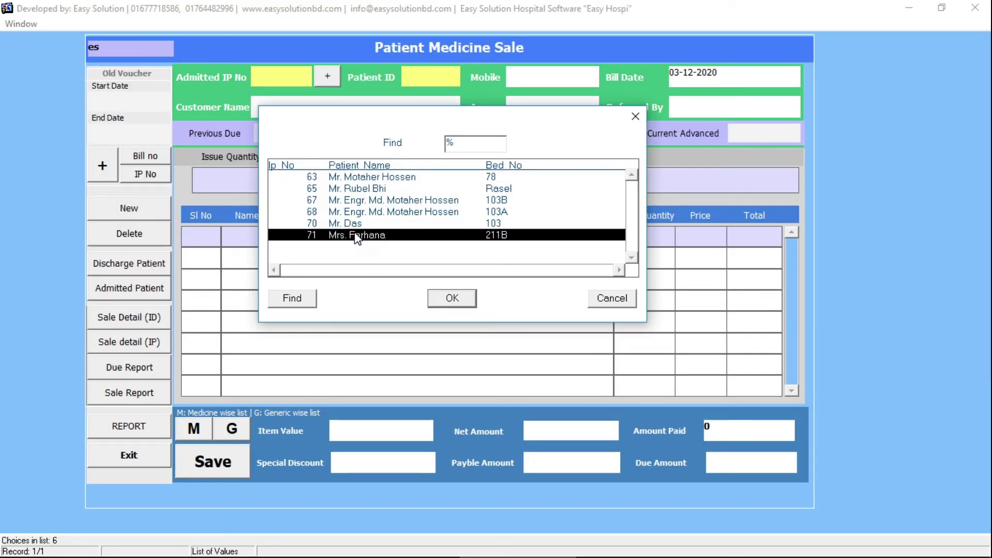
double_click(356, 236)
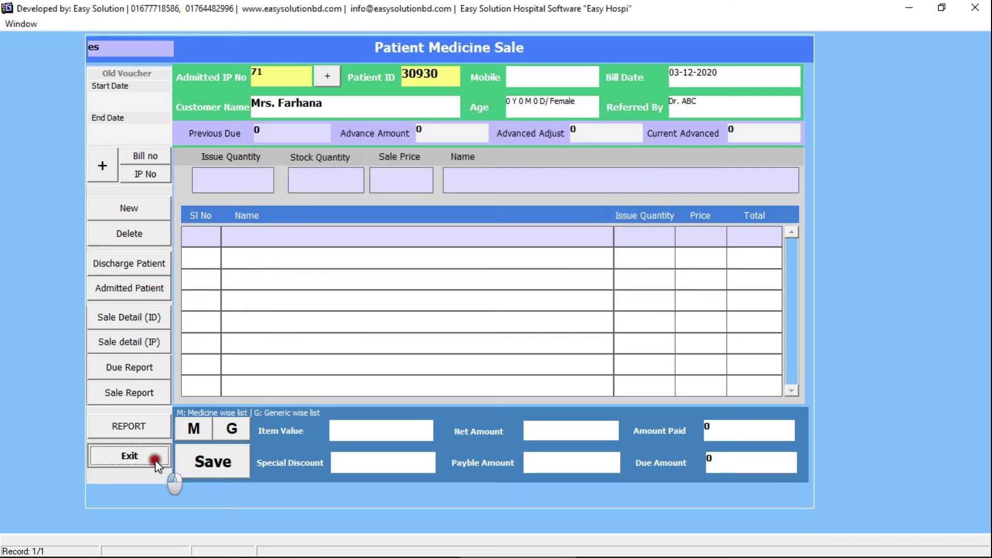
left_click(150, 457)
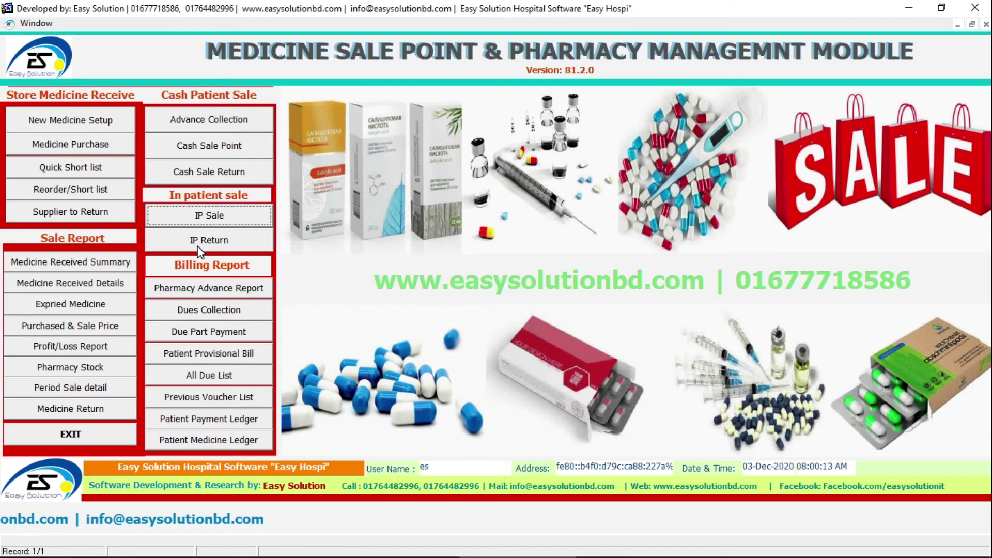
left_click(216, 238)
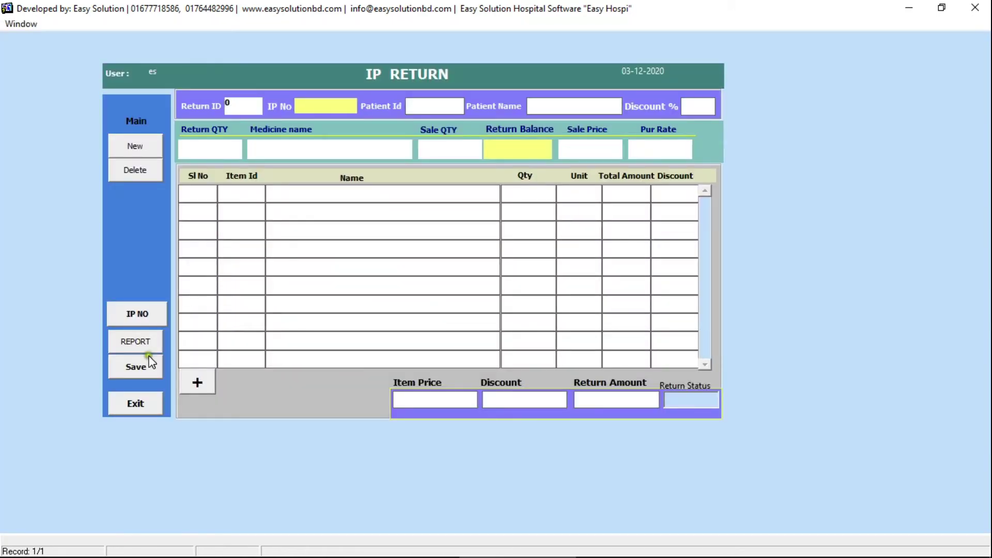
left_click(133, 402)
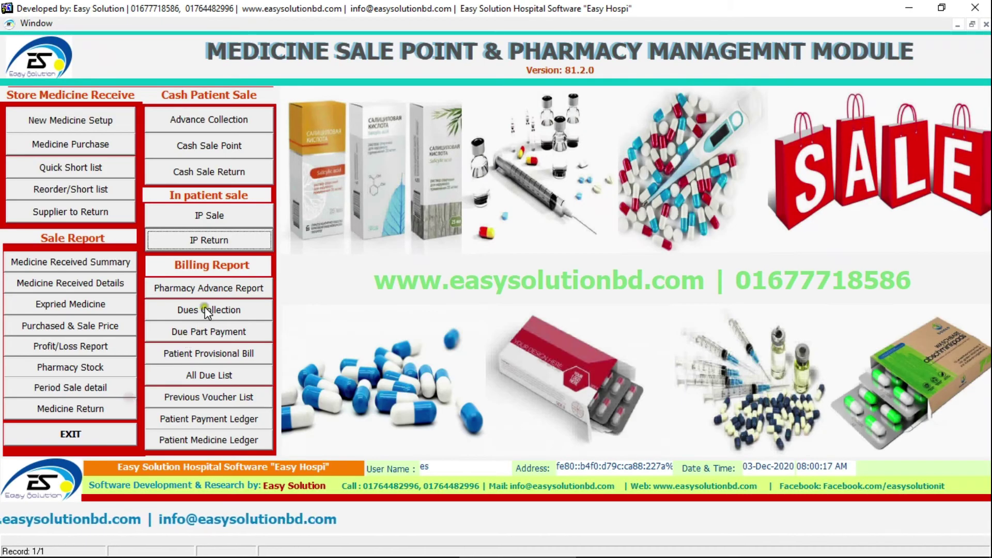
left_click(202, 313)
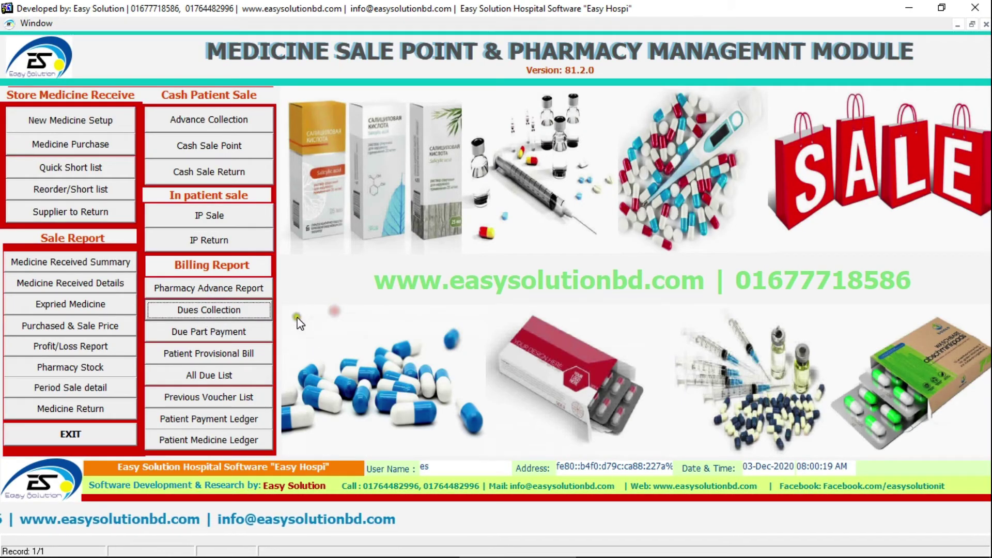